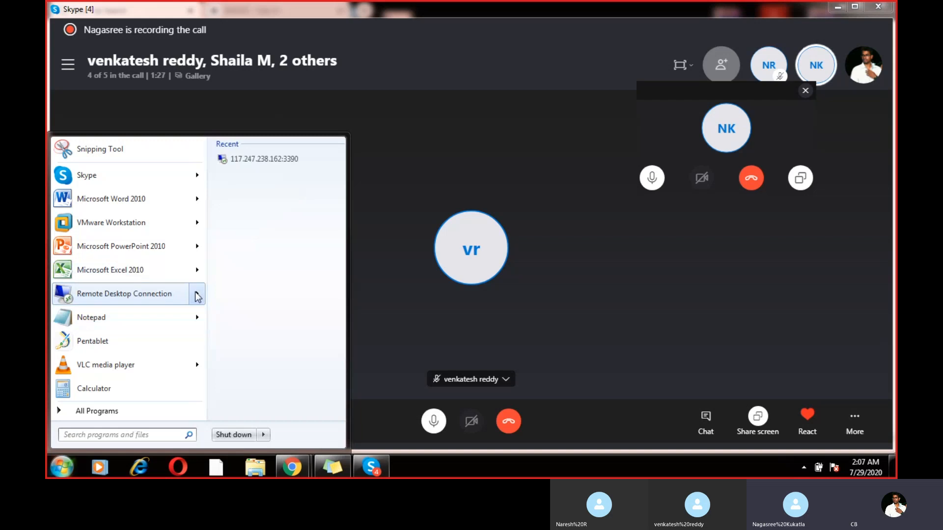
pyautogui.click(250, 158)
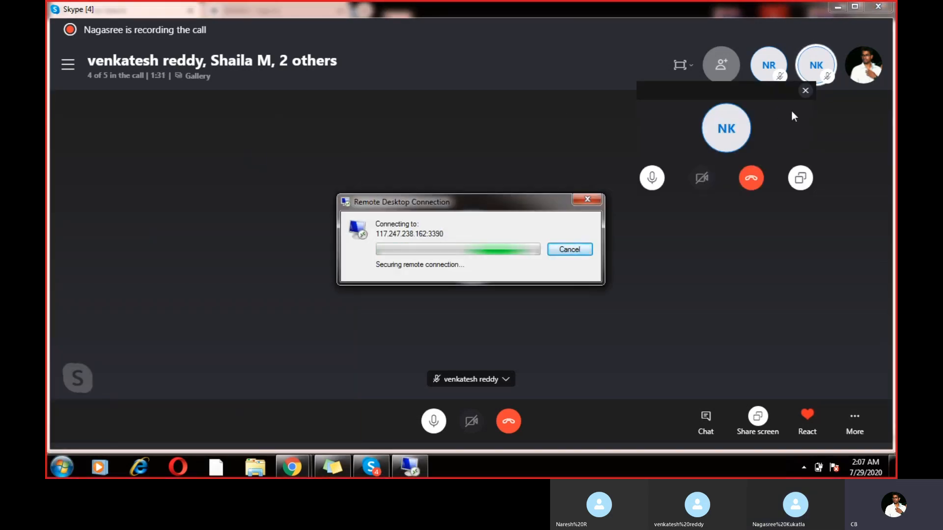
pyautogui.click(805, 90)
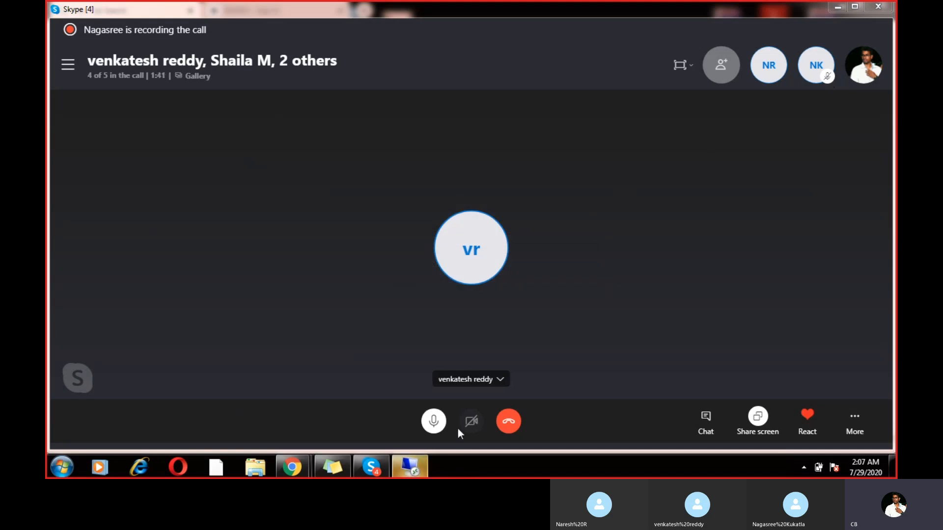
pyautogui.click(412, 468)
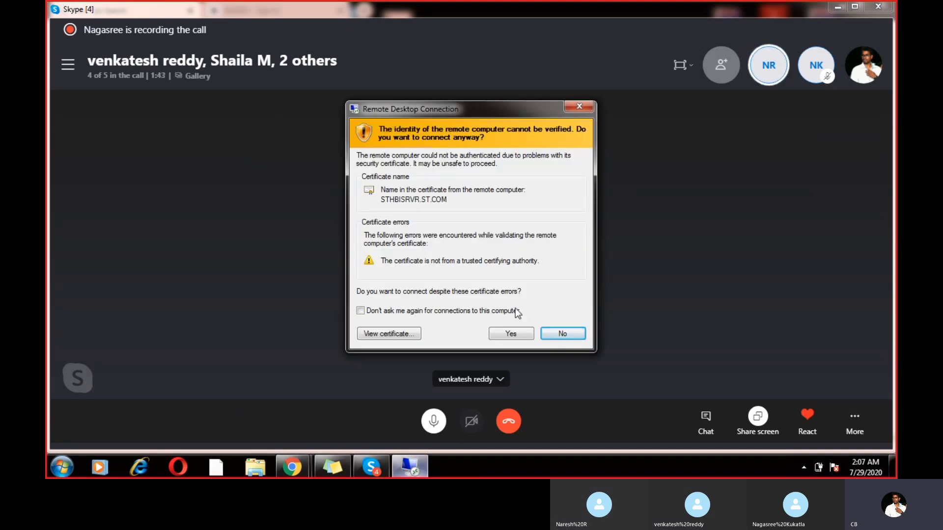
pyautogui.click(514, 334)
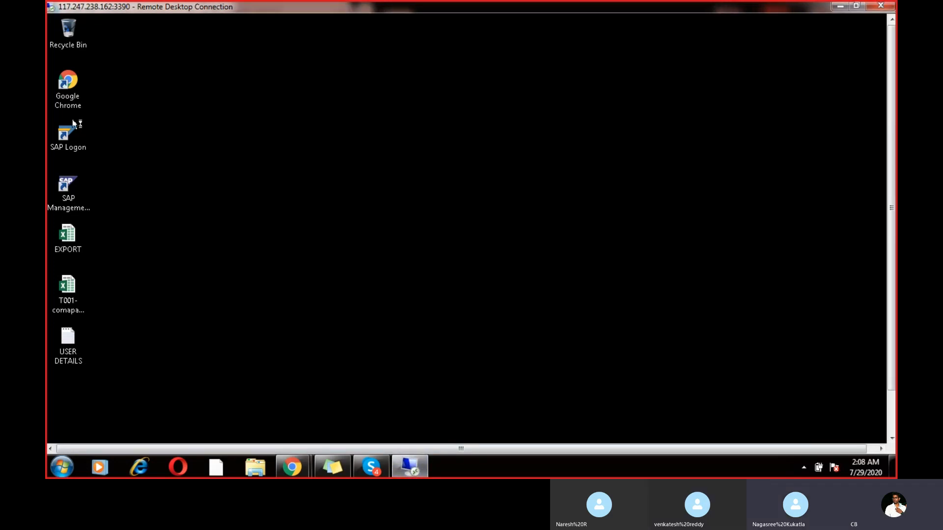
# Open the HANA S4 connection from SAP Logon and fill in the account's user name from the earlier entries
pyautogui.doubleClick(66, 132)
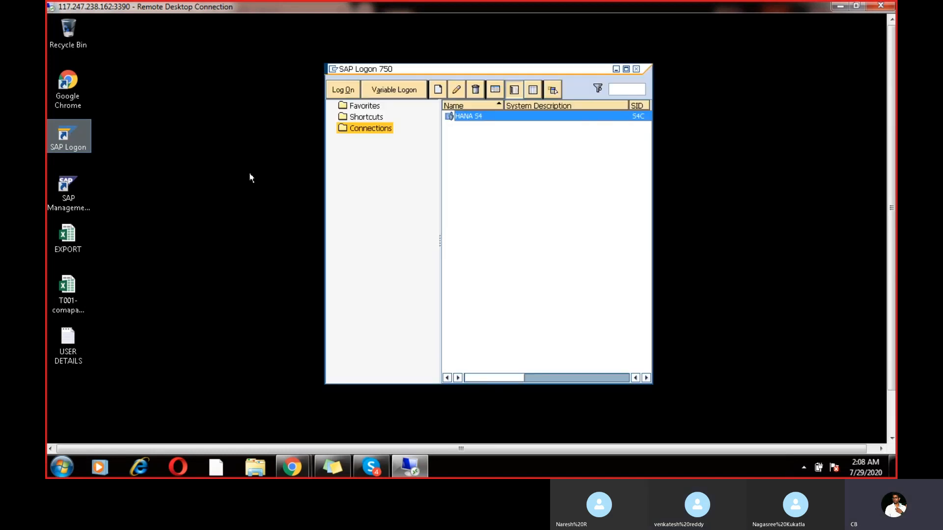
pyautogui.doubleClick(467, 118)
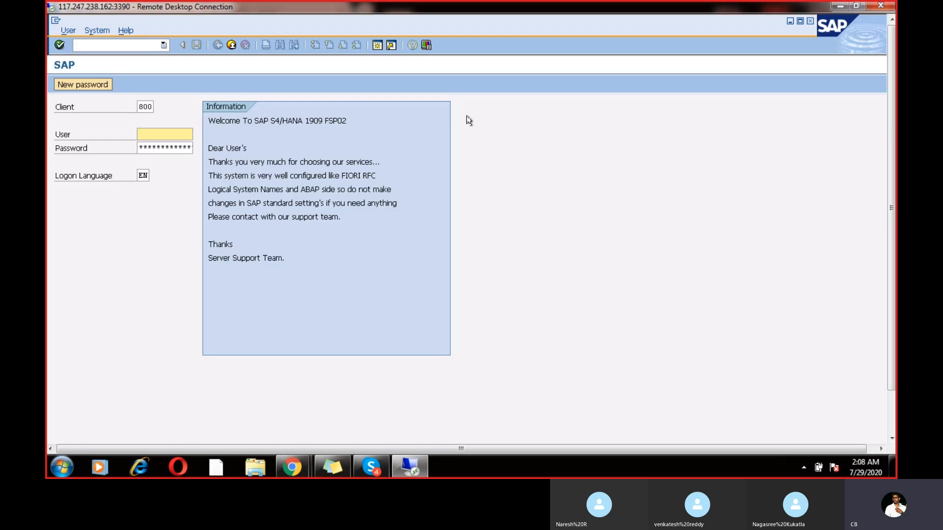
pyautogui.click(170, 133)
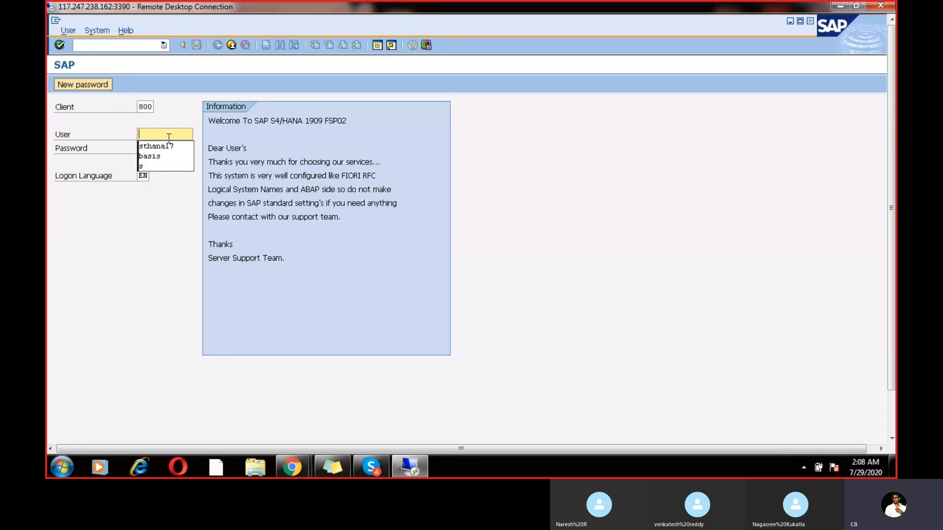
pyautogui.click(166, 146)
pyautogui.press('Tab')
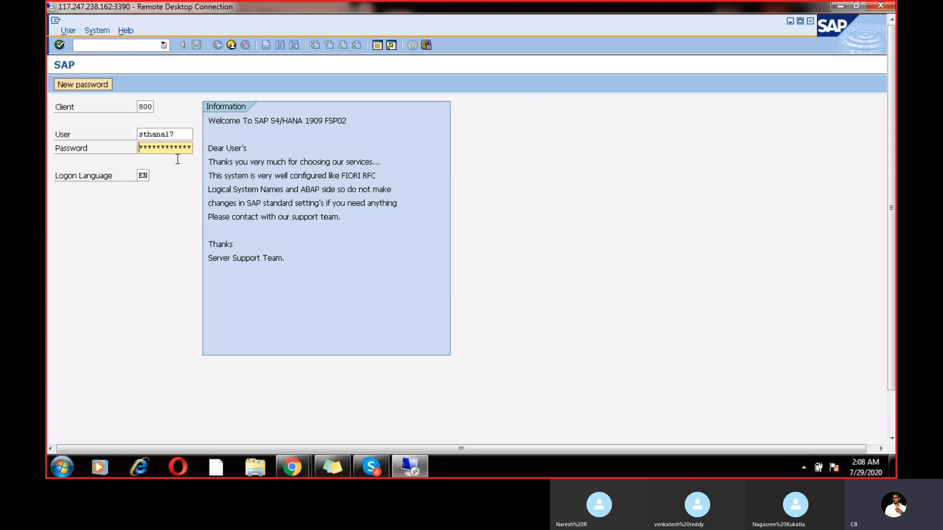
# Look up the credentials in the sticky note, enter the account password and log on to client 800
pyautogui.click(331, 468)
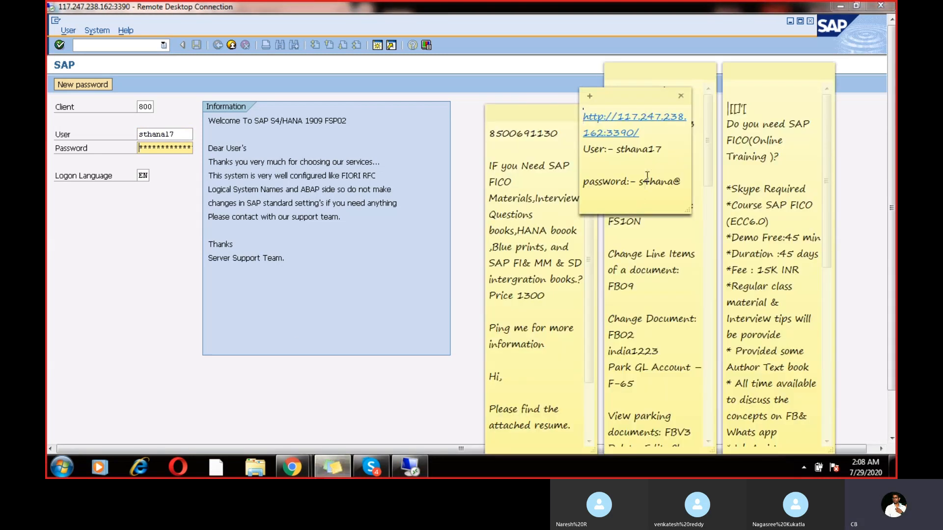
pyautogui.moveTo(679, 150); pyautogui.dragTo(618, 155)
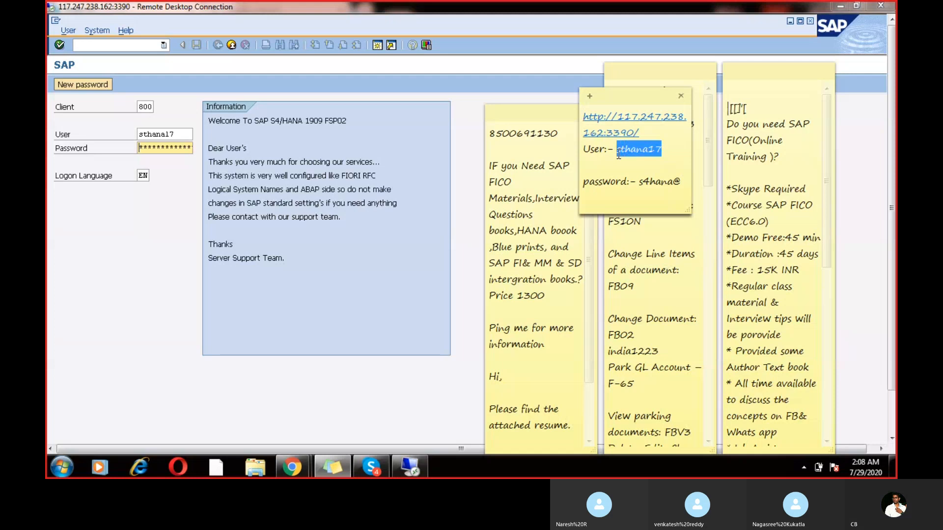
pyautogui.moveTo(682, 182); pyautogui.dragTo(639, 183)
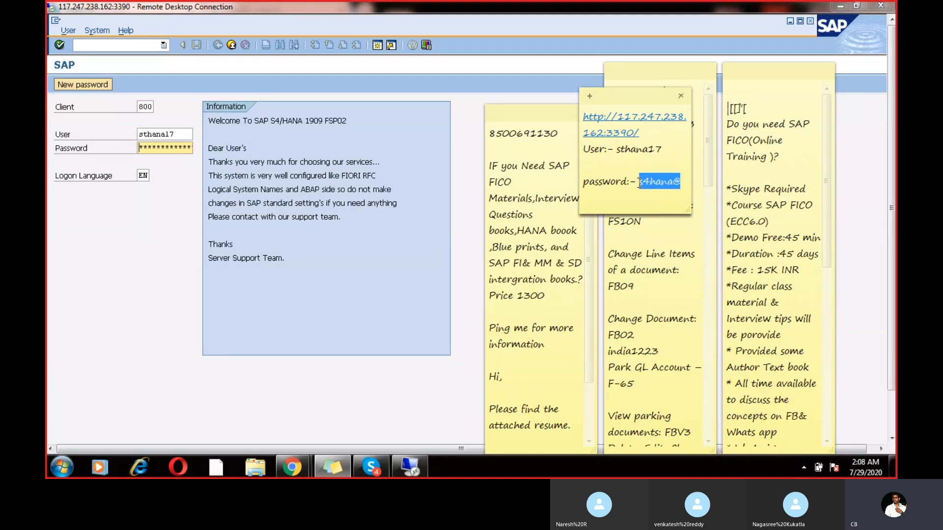
pyautogui.click(97, 309)
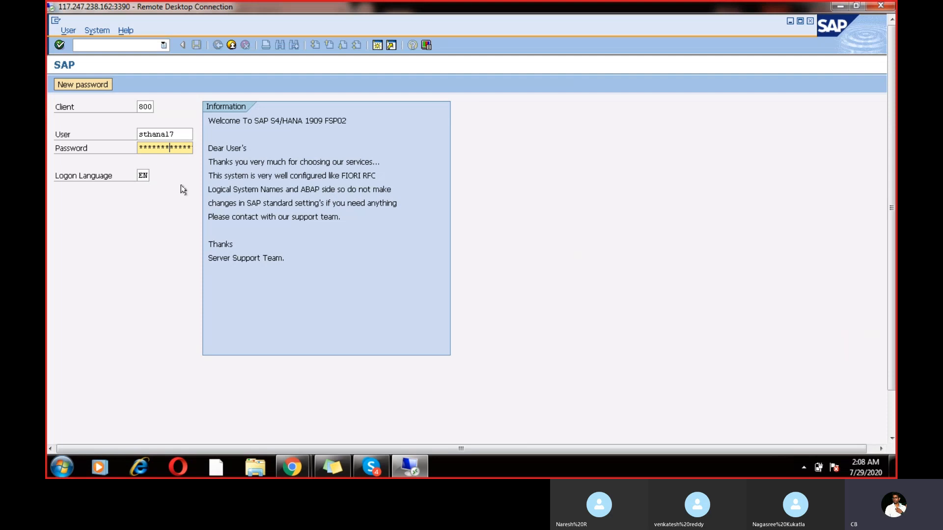
pyautogui.press('Return')
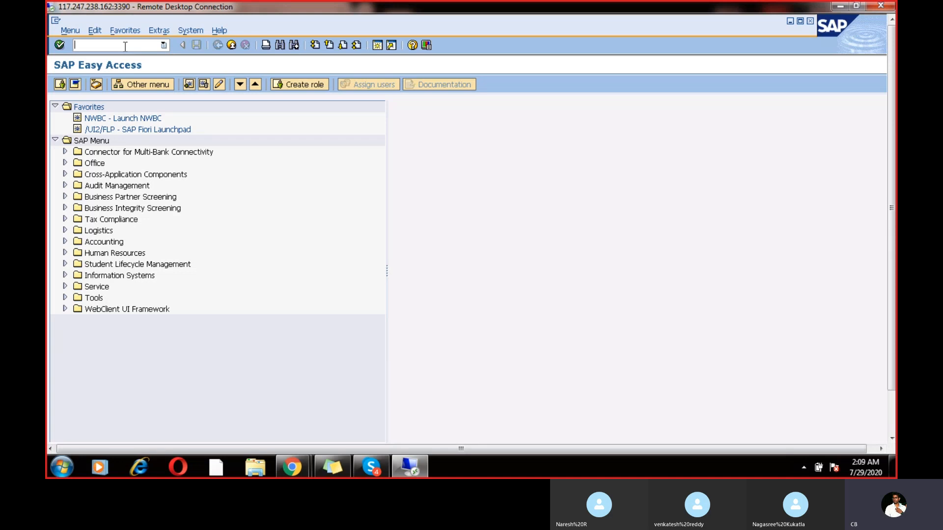
# Open transaction F-02 General Posting under Accounting, Financial Accounting, General Ledger, Document Entry in the SAP menu
pyautogui.click(64, 242)
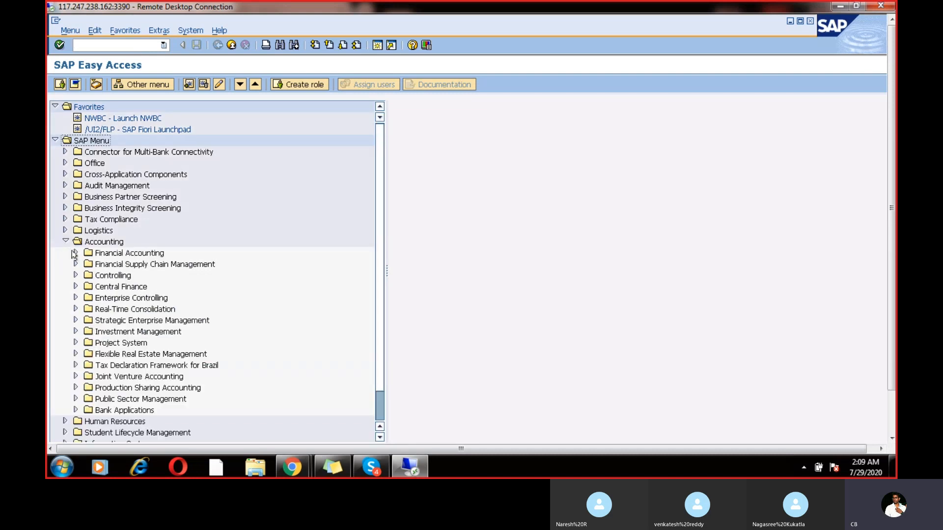
pyautogui.click(75, 253)
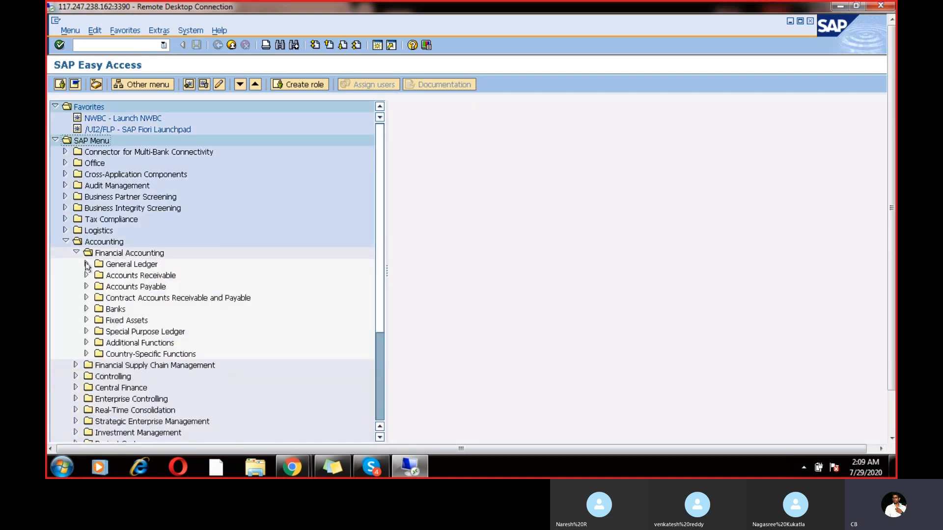
pyautogui.click(87, 264)
pyautogui.click(97, 275)
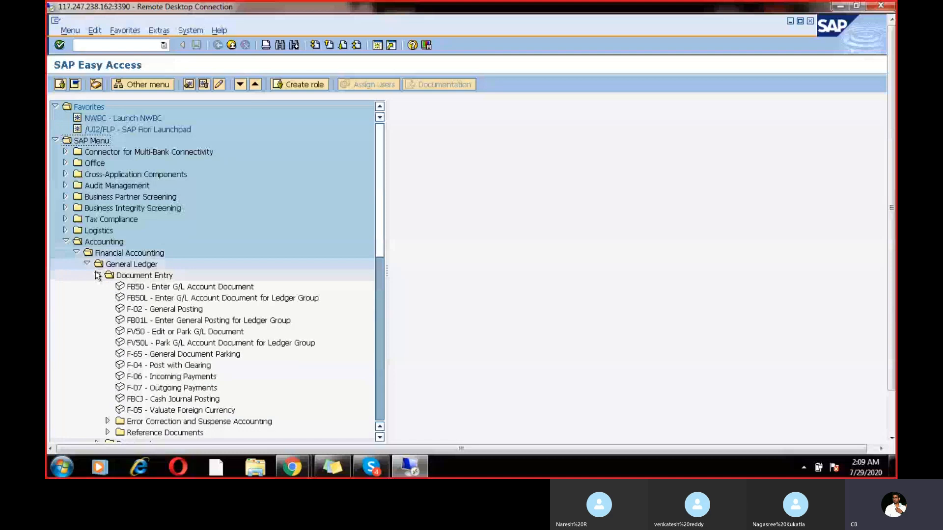
pyautogui.click(166, 289)
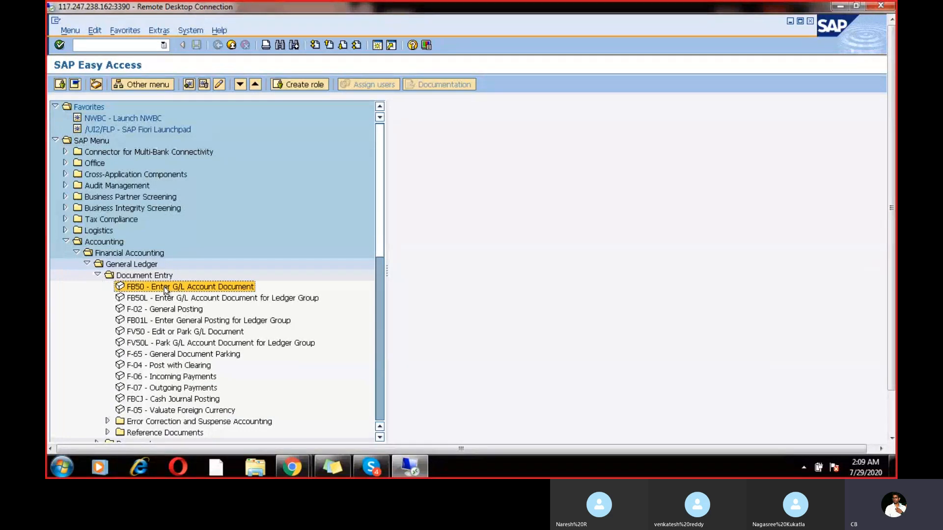
pyautogui.click(168, 311)
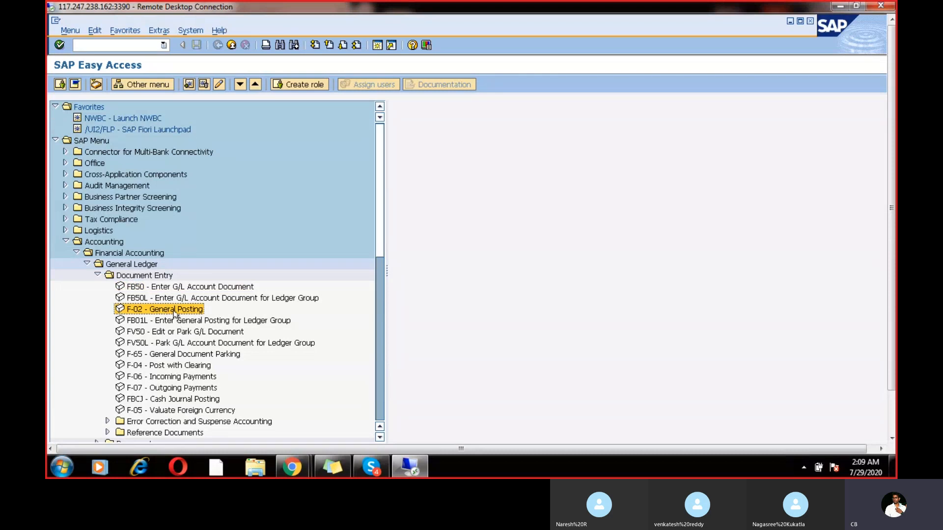
pyautogui.doubleClick(173, 311)
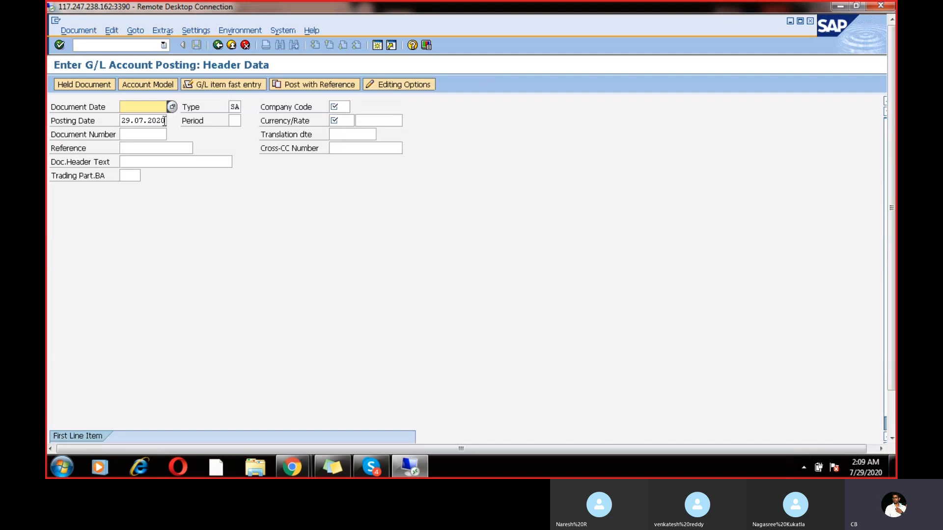
# Copy the posting date 29.07.2020 into the document date of the G/L posting header
pyautogui.moveTo(165, 121); pyautogui.dragTo(113, 123)
pyautogui.hotkey('ctrl', 'c')
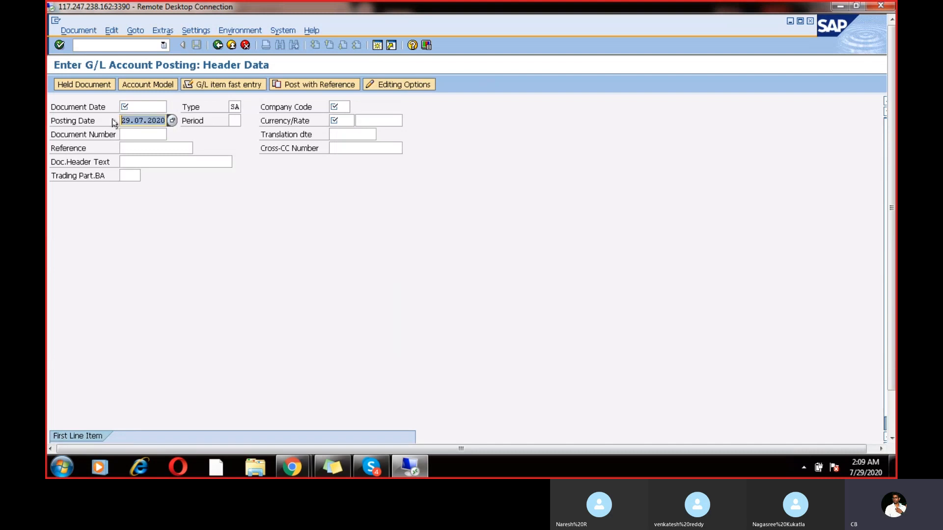
pyautogui.click(151, 104)
pyautogui.hotkey('ctrl', 'v')
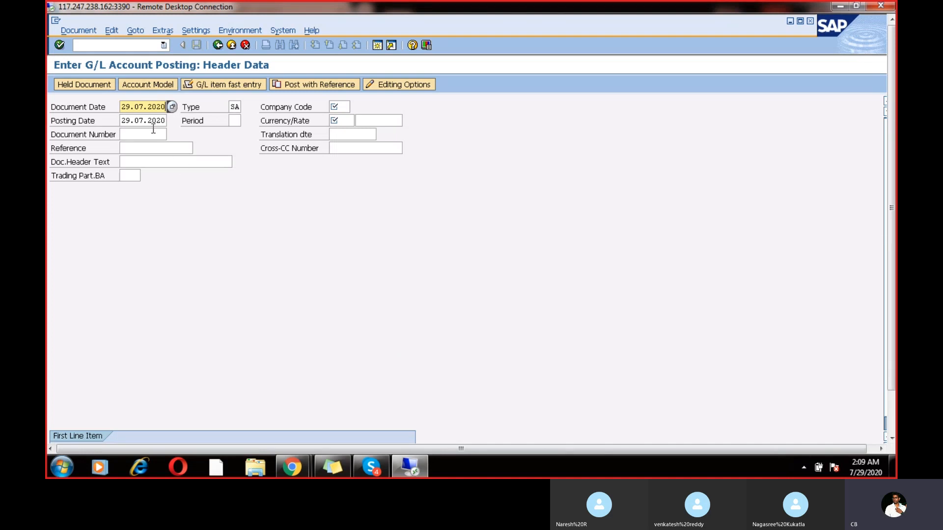
# Set the posting header's company code to DXC and its currency to INR
pyautogui.click(237, 112)
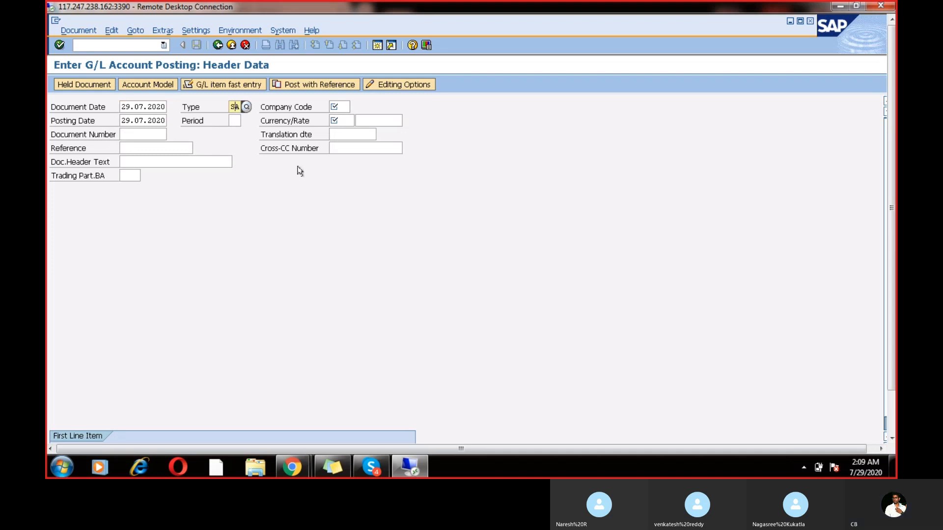
pyautogui.click(348, 106)
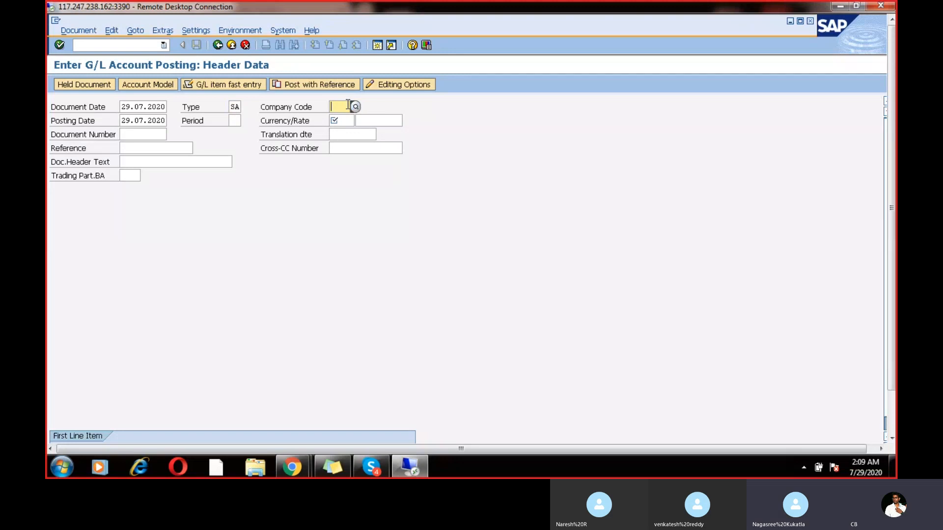
pyautogui.write('DXC')
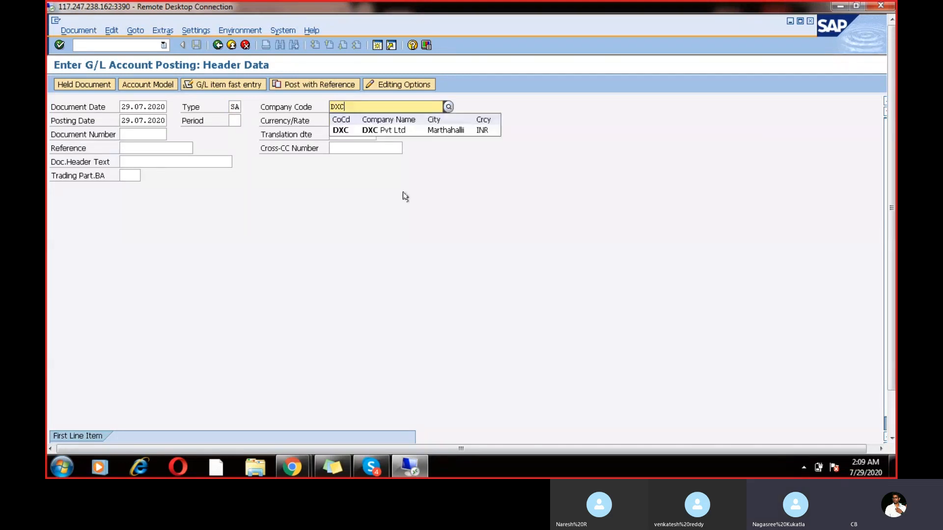
pyautogui.click(403, 131)
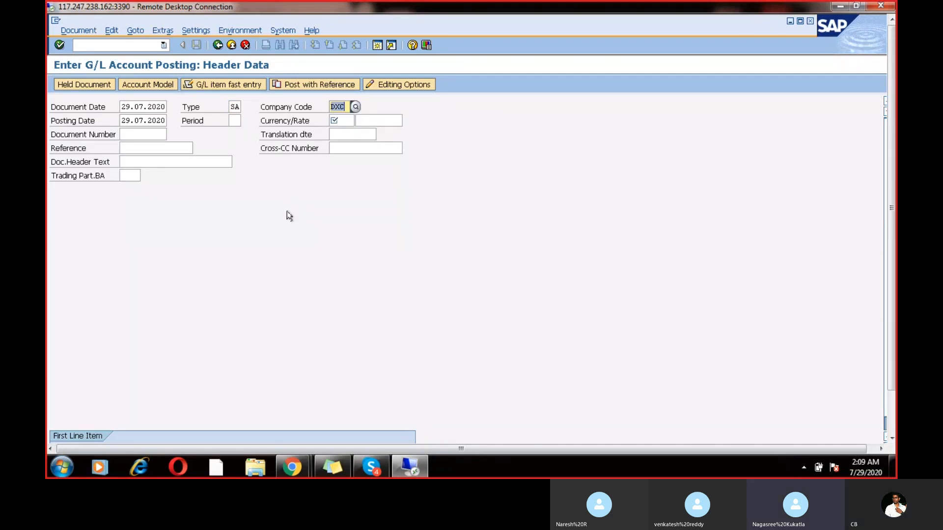
pyautogui.click(350, 121)
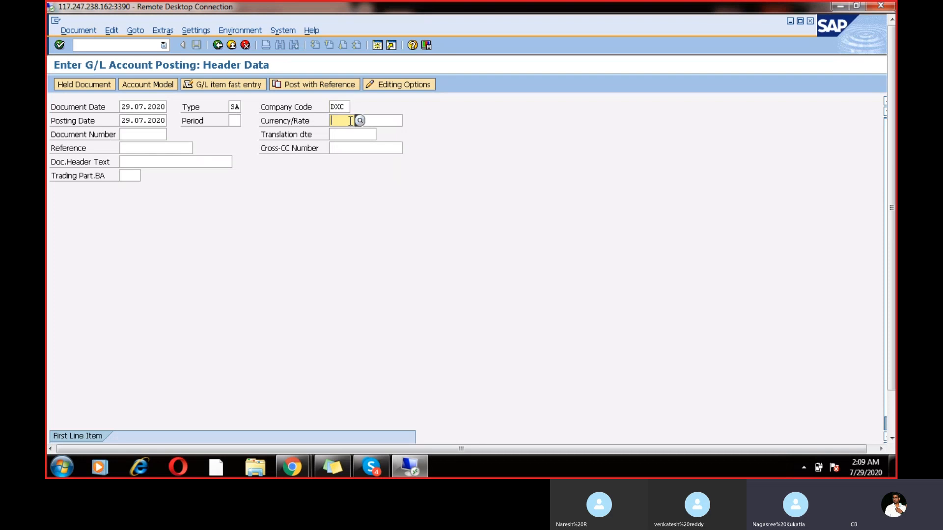
pyautogui.write('INR')
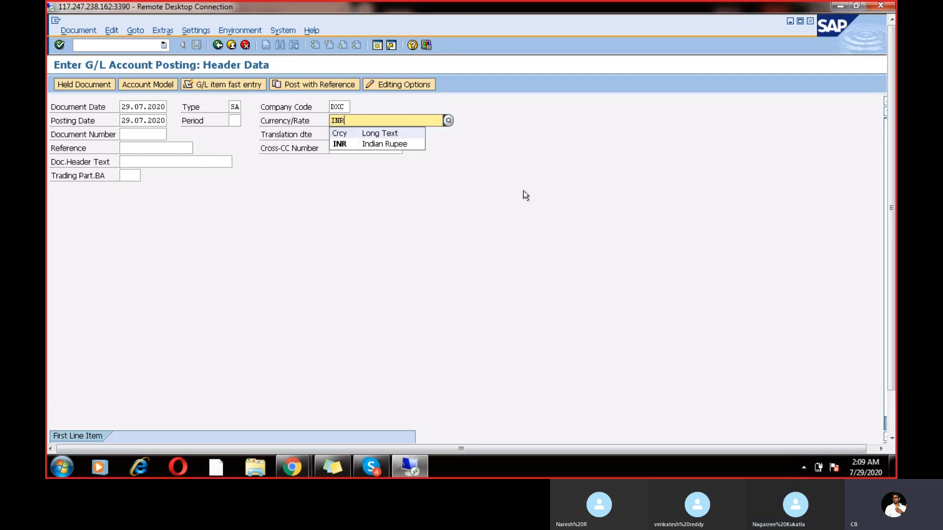
pyautogui.press('Return')
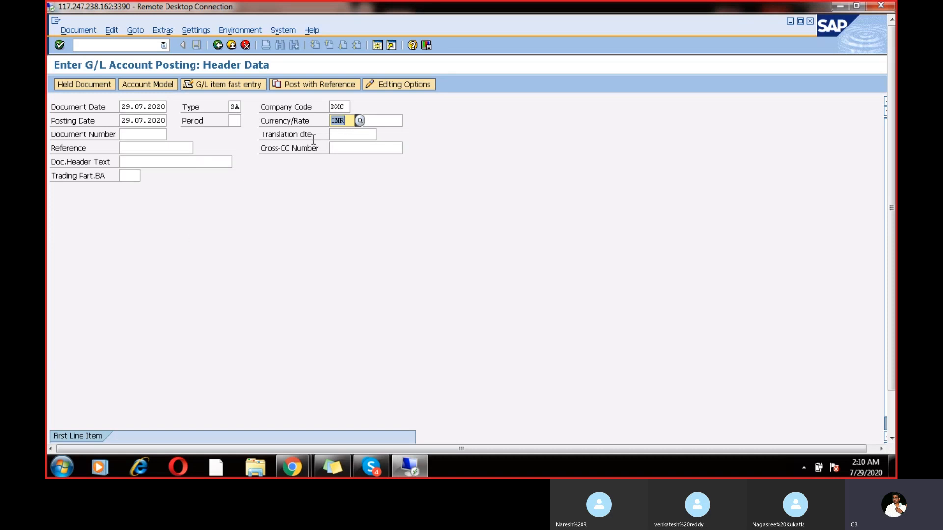
# Enter ref49449 as the reference of the G/L posting
pyautogui.click(154, 146)
pyautogui.write('re')
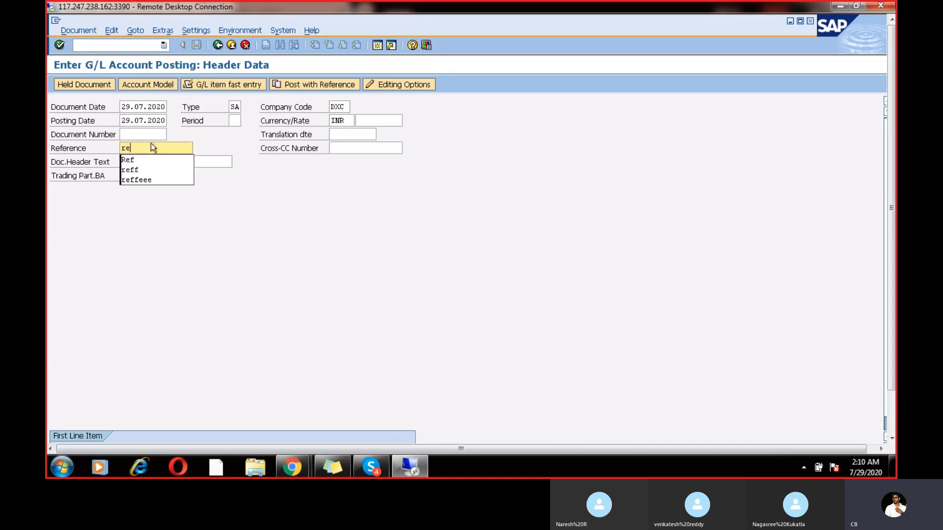
pyautogui.write('f49449')
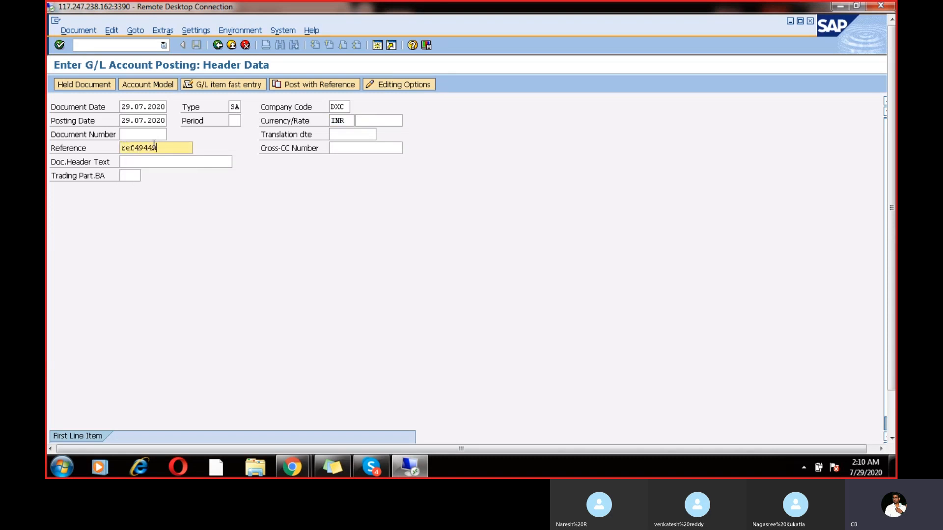
pyautogui.click(142, 160)
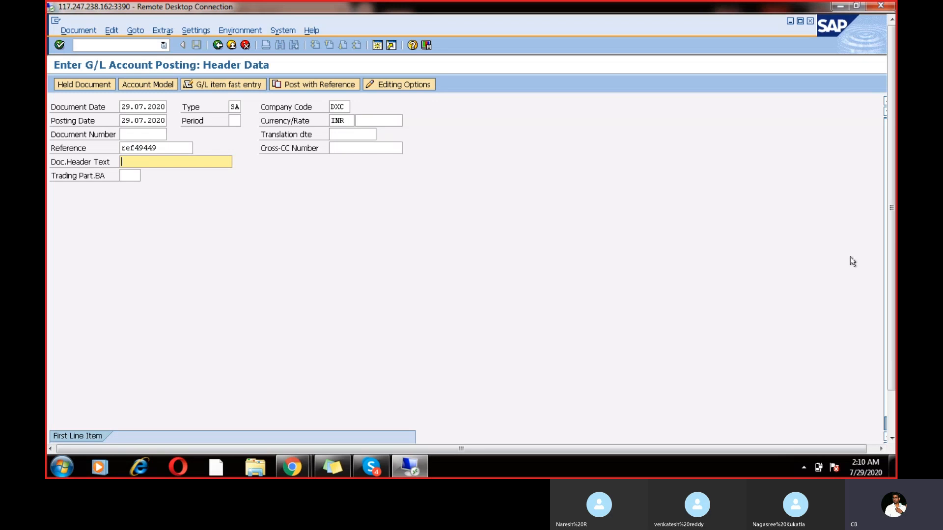
# Assign the MISC exp A.c account from chart of accounts DXCC to the first line item with posting key 40, and open that item
pyautogui.moveTo(894, 251); pyautogui.dragTo(894, 300)
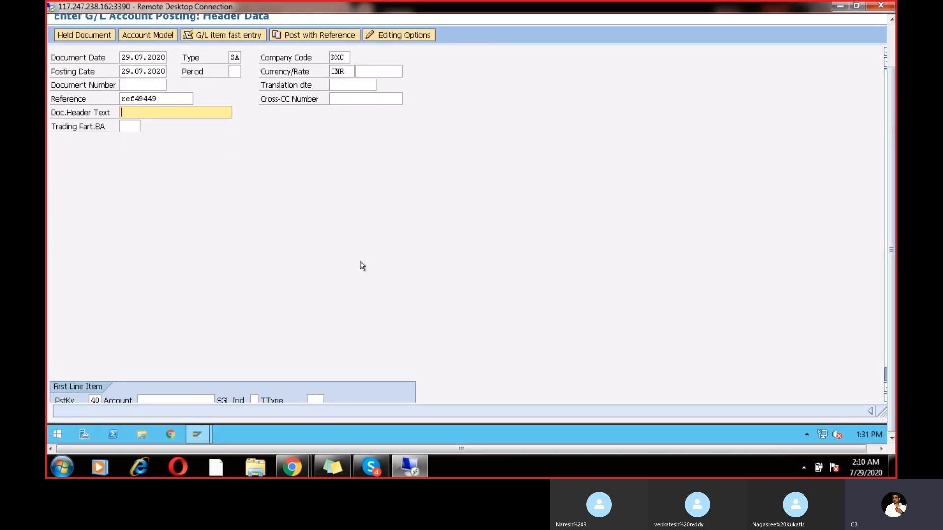
pyautogui.click(96, 400)
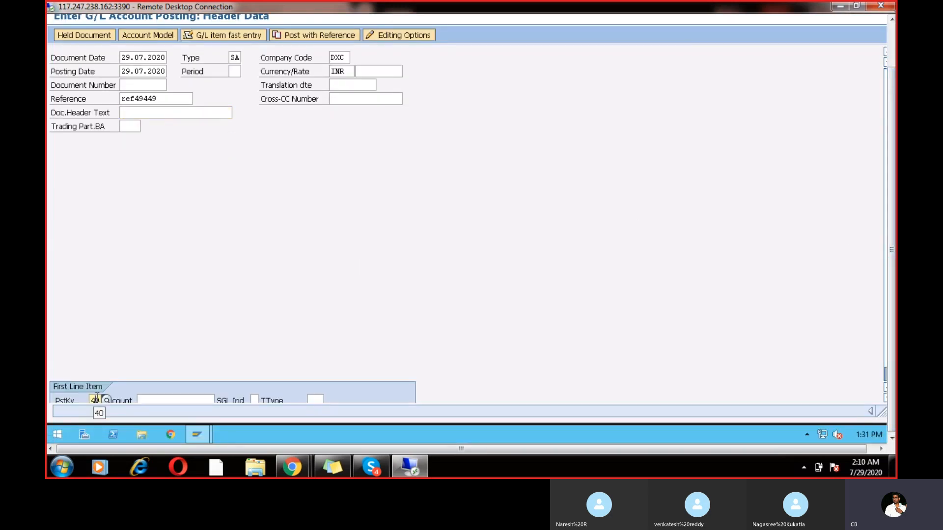
pyautogui.click(190, 398)
pyautogui.press('F4')
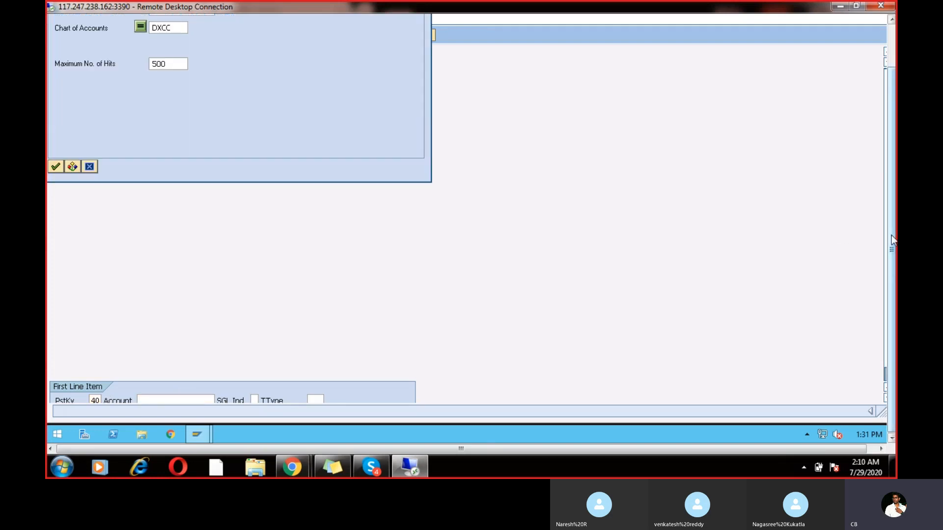
pyautogui.moveTo(893, 234); pyautogui.dragTo(890, 151)
pyautogui.press('Return')
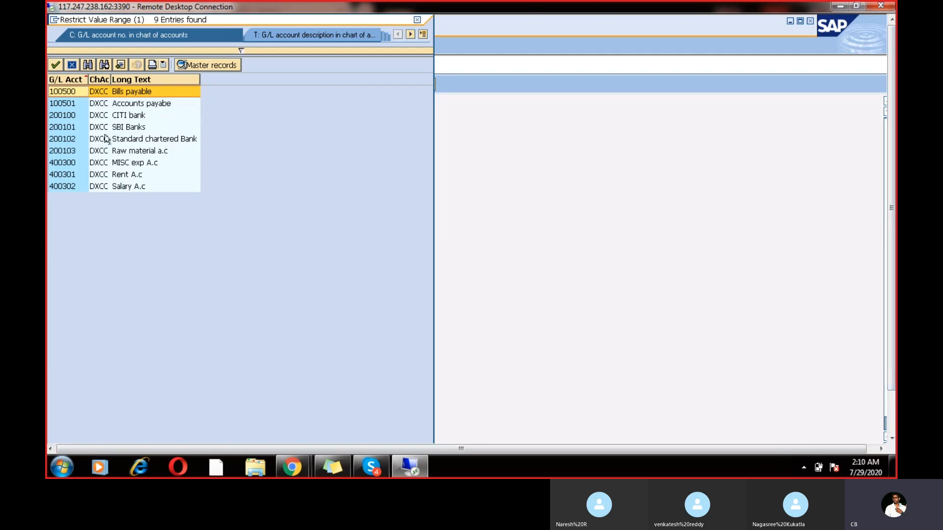
pyautogui.click(111, 164)
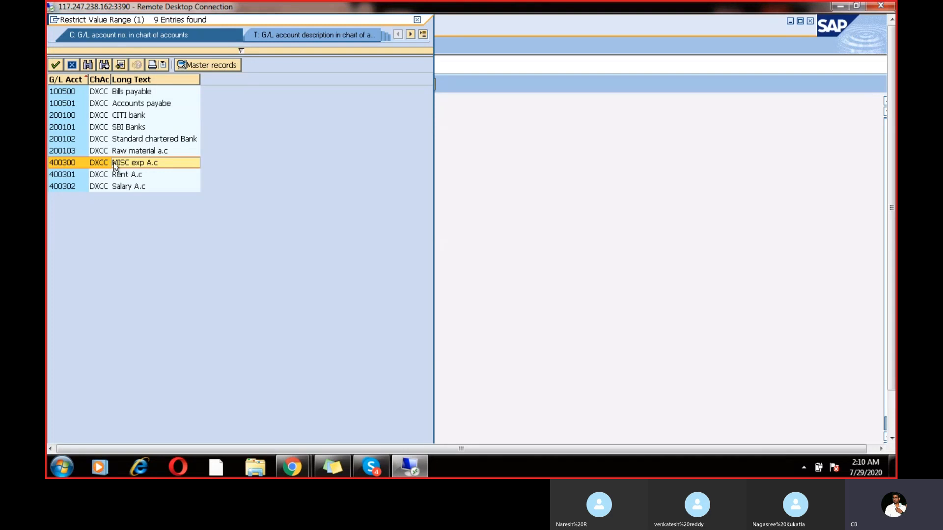
pyautogui.click(120, 178)
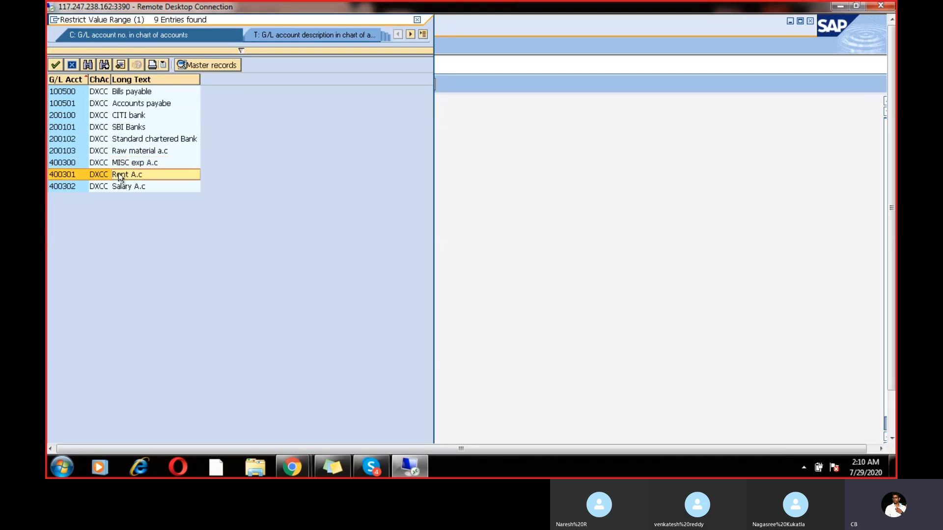
pyautogui.click(122, 186)
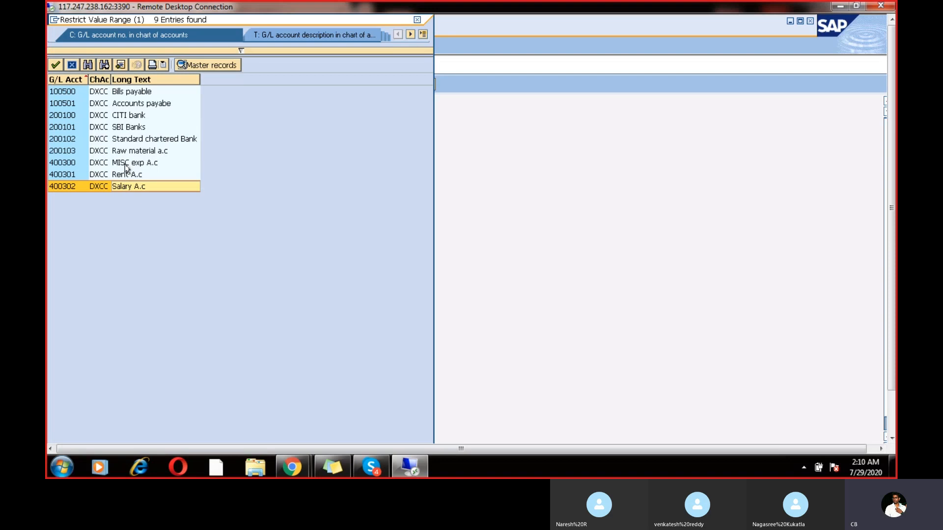
pyautogui.click(127, 174)
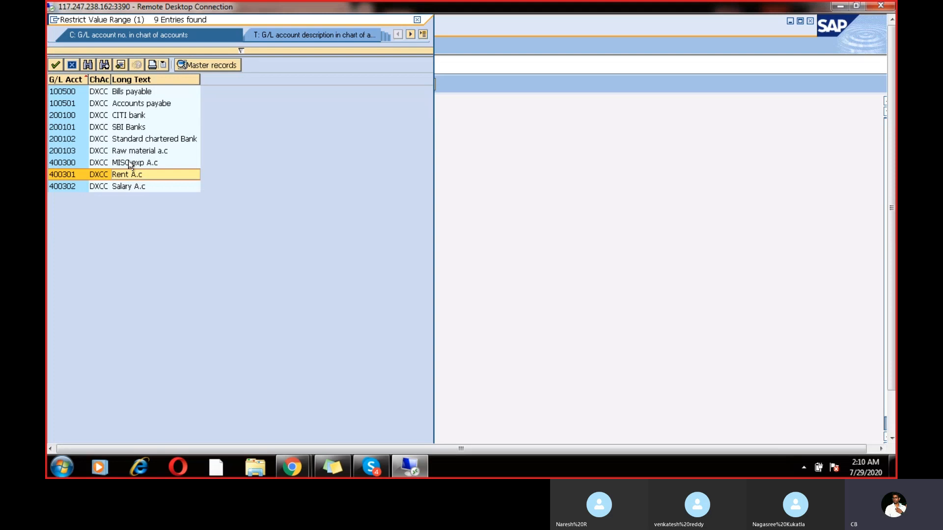
pyautogui.doubleClick(131, 163)
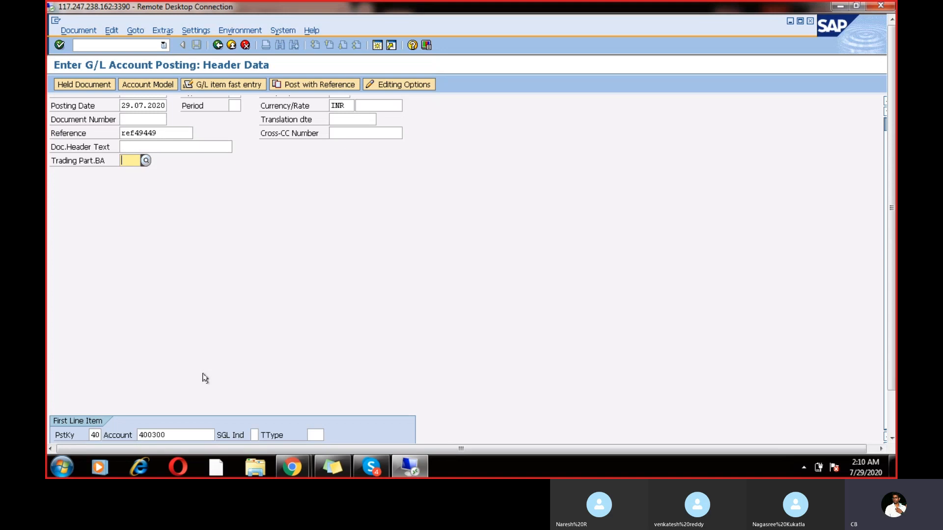
pyautogui.press('Return')
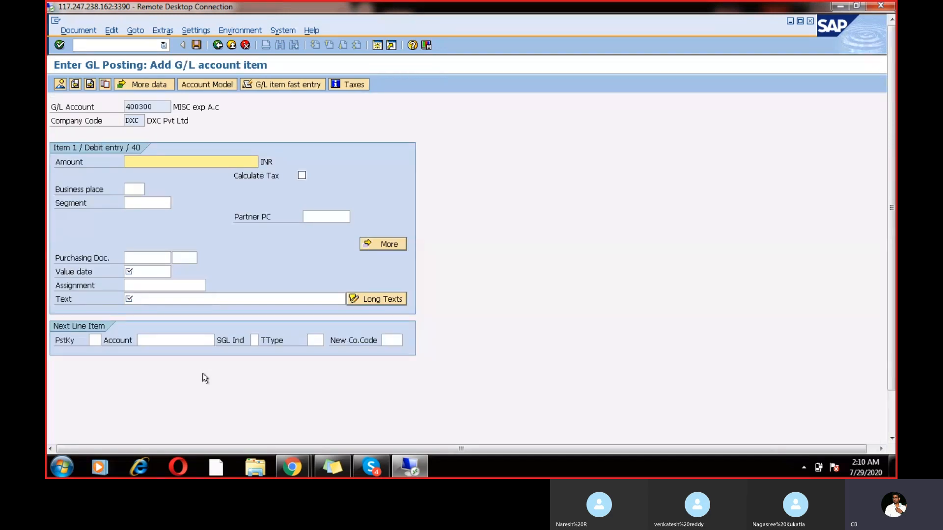
# Enter amount 1000, value date 29.07.2020 and text Test for the MISC exp debit item
pyautogui.write('1000')
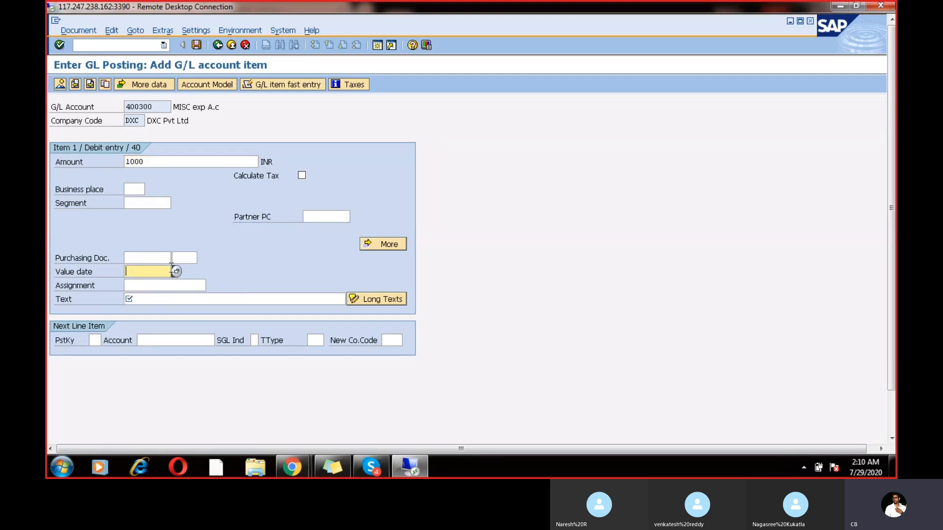
pyautogui.click(175, 272)
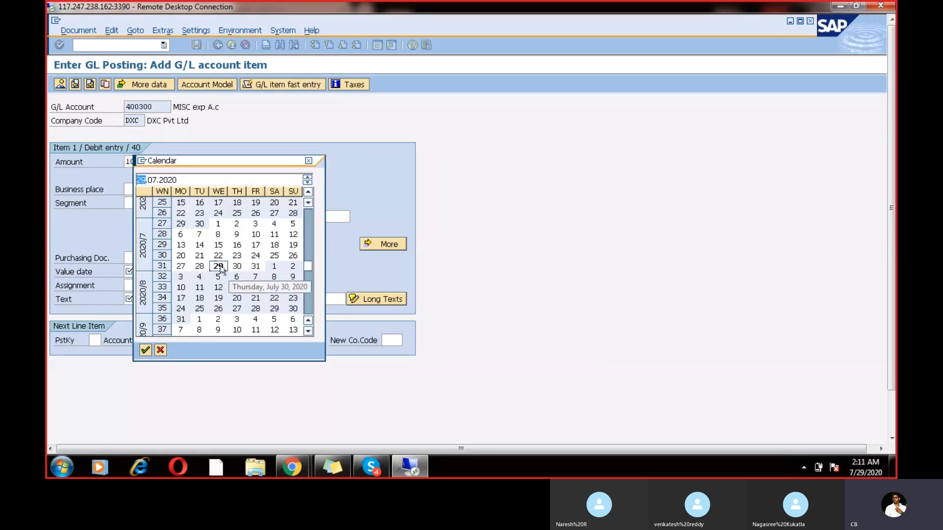
pyautogui.doubleClick(218, 266)
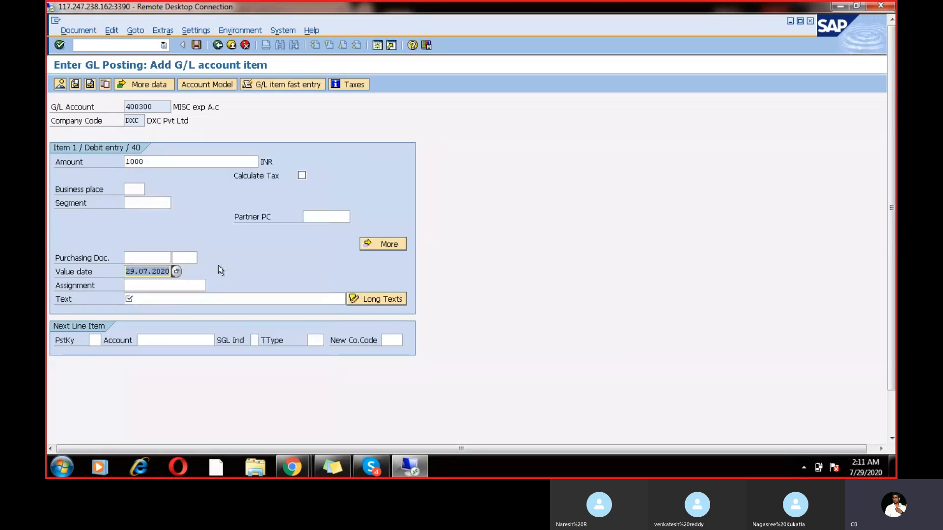
pyautogui.click(149, 295)
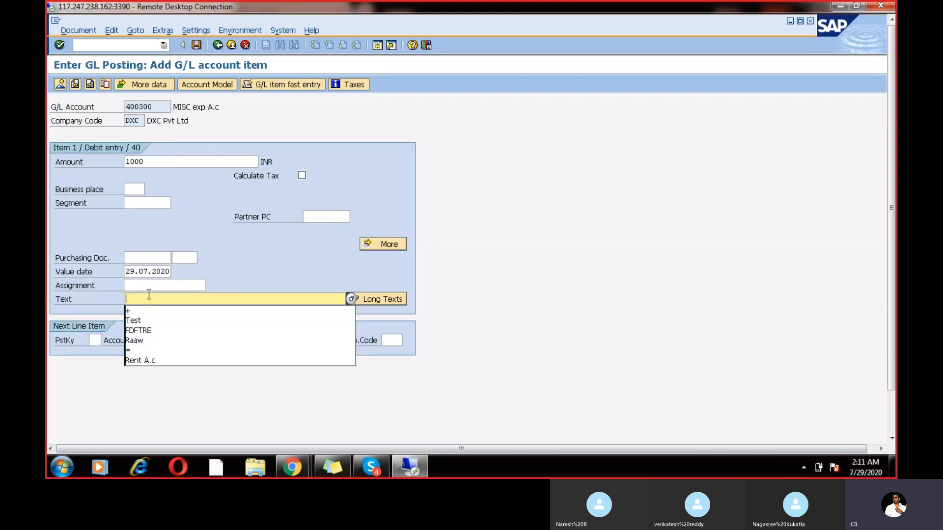
pyautogui.click(149, 319)
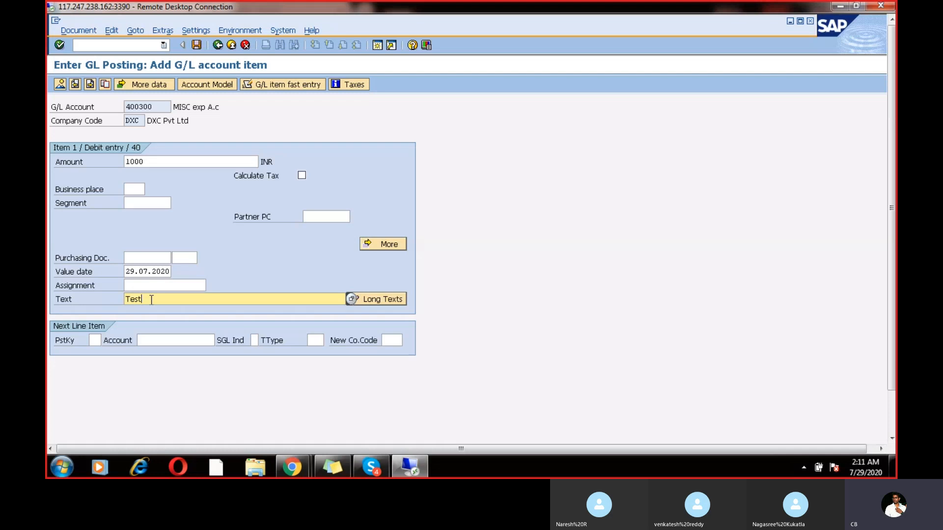
# Add the next line item with posting key 50 and the CITI bank G/L account, and open it
pyautogui.click(100, 340)
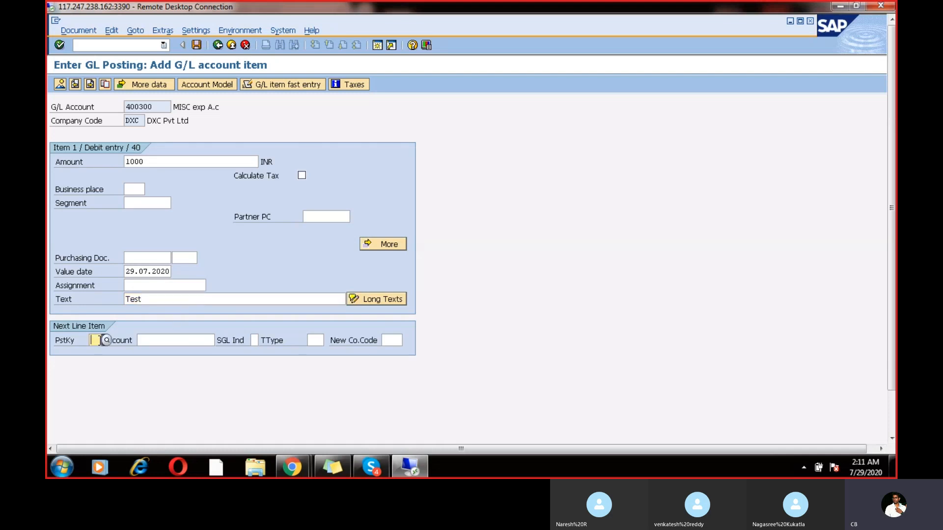
pyautogui.write('50')
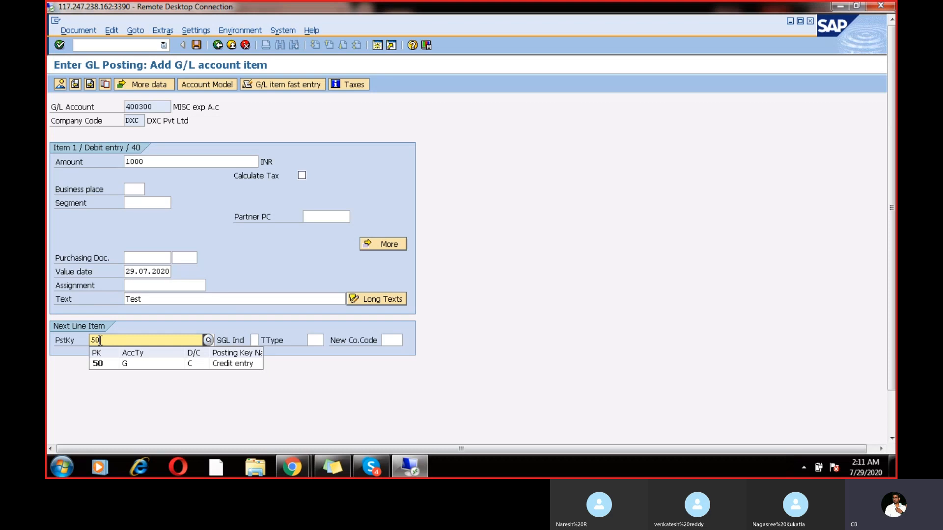
pyautogui.click(136, 367)
pyautogui.click(177, 337)
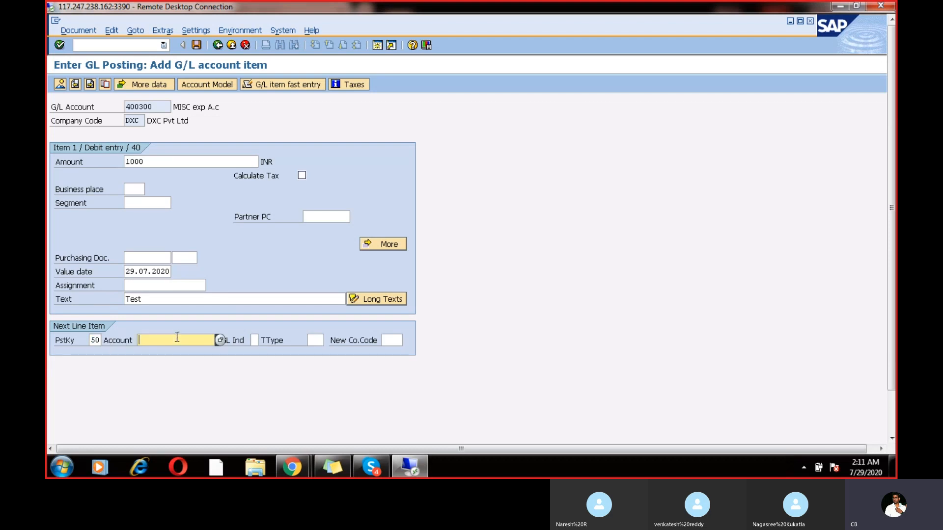
pyautogui.click(176, 337)
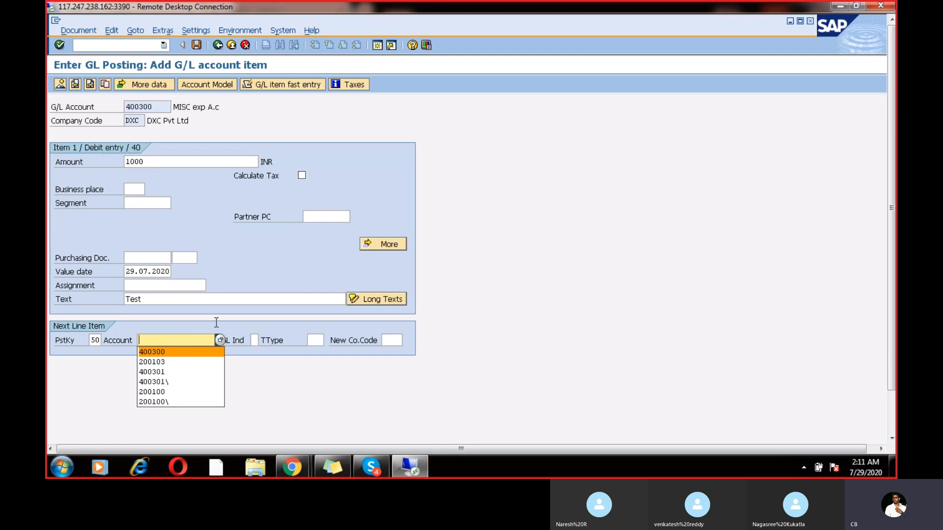
pyautogui.click(221, 340)
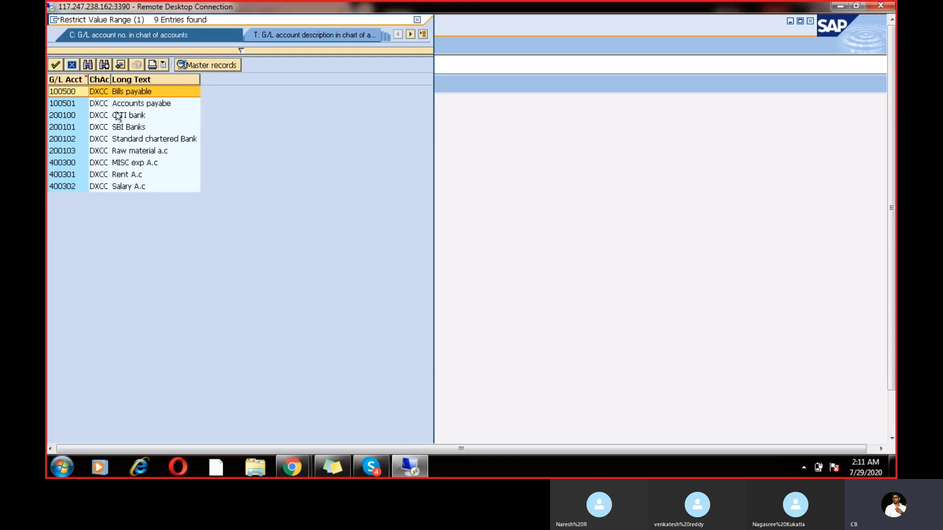
pyautogui.doubleClick(118, 117)
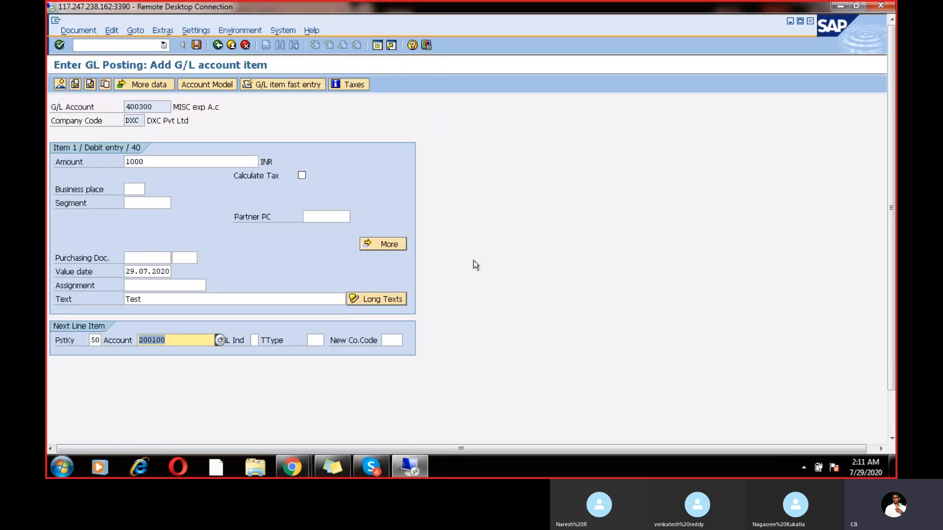
pyautogui.press('Return')
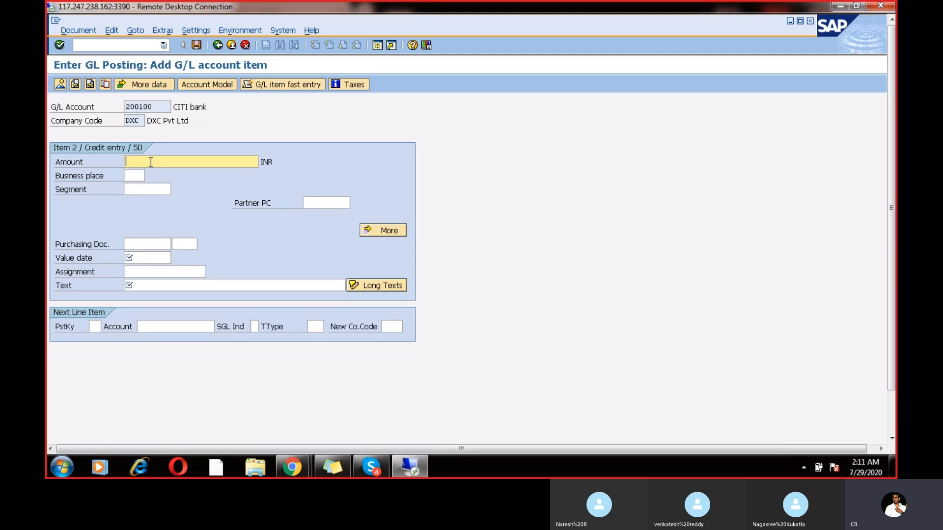
# Enter * as the amount, 29.07.2020 as the value date and Test as the text of the CITI bank credit item
pyautogui.click(151, 259)
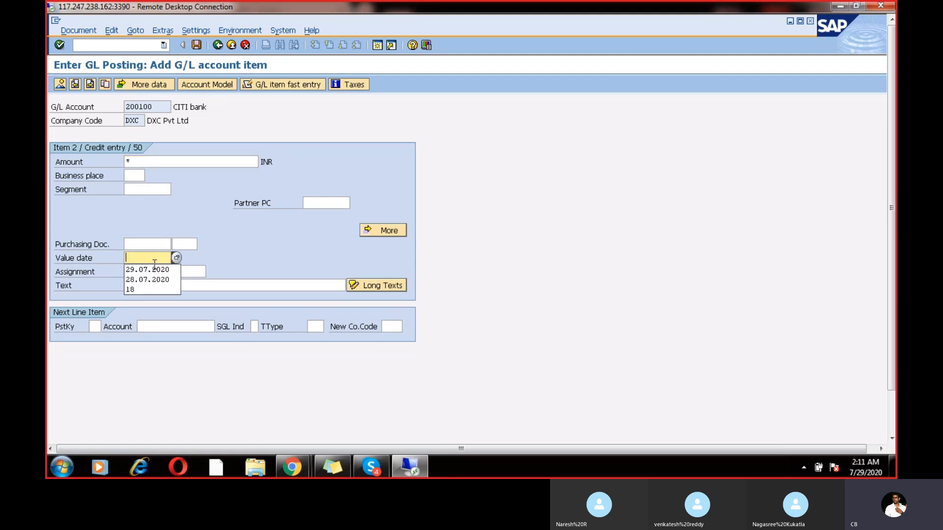
pyautogui.click(155, 269)
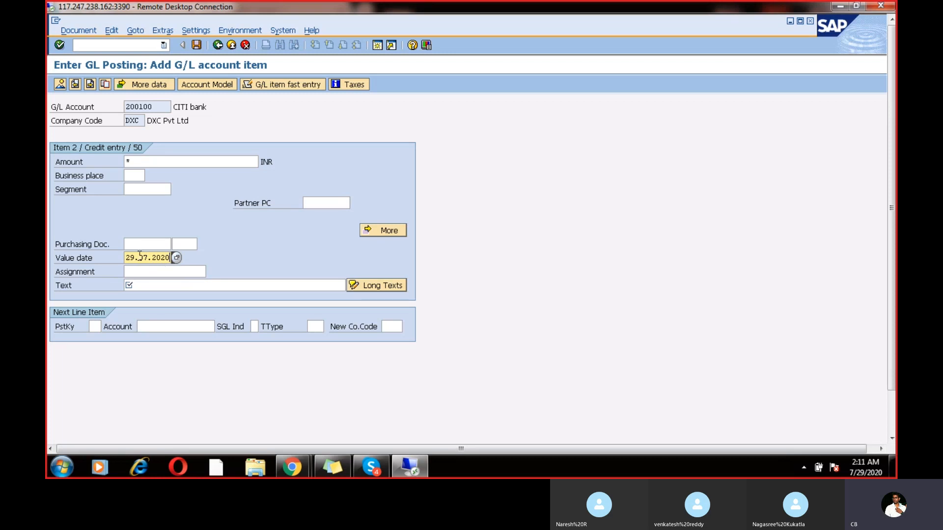
pyautogui.click(148, 284)
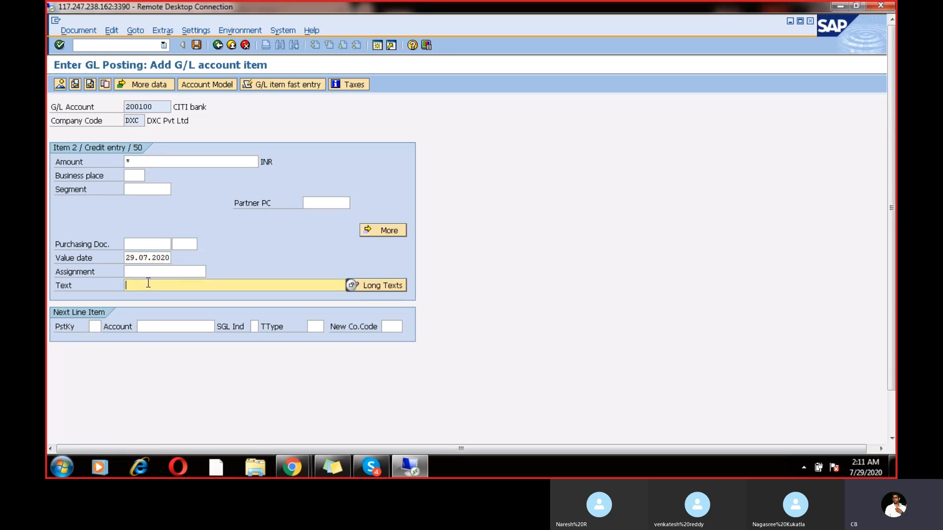
pyautogui.click(148, 283)
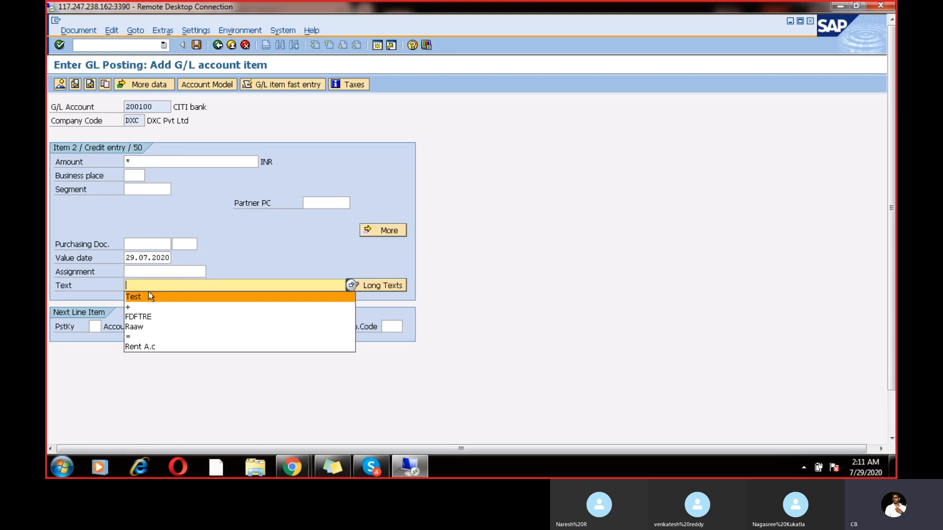
pyautogui.click(148, 297)
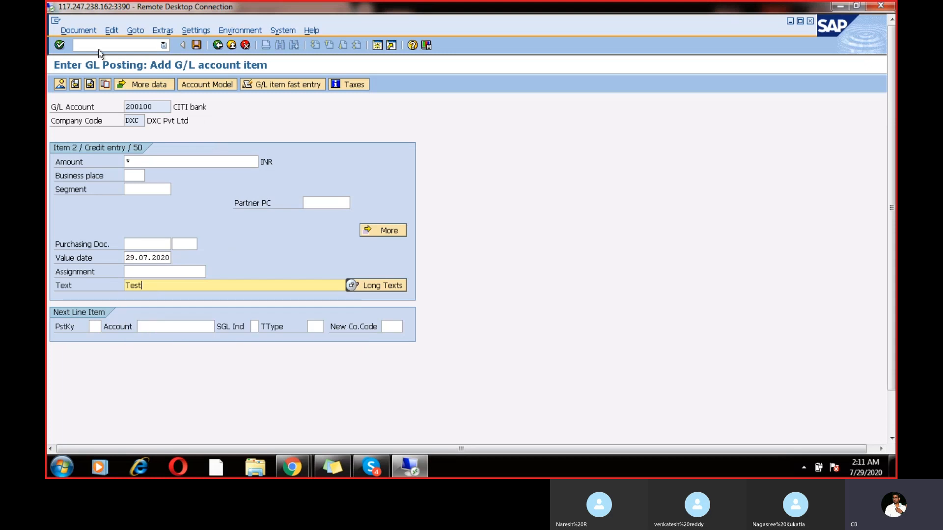
# Simulate the G/L document and try to post it from the overview
pyautogui.click(90, 30)
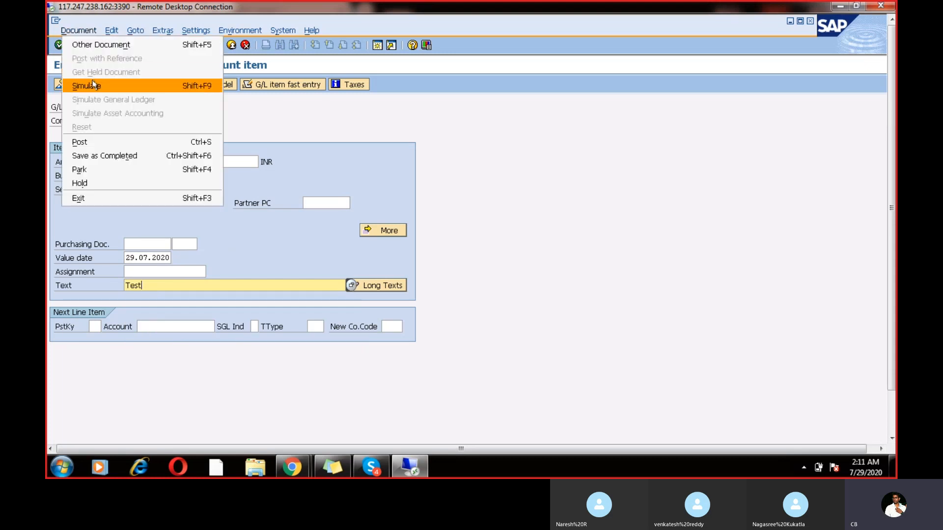
pyautogui.click(93, 85)
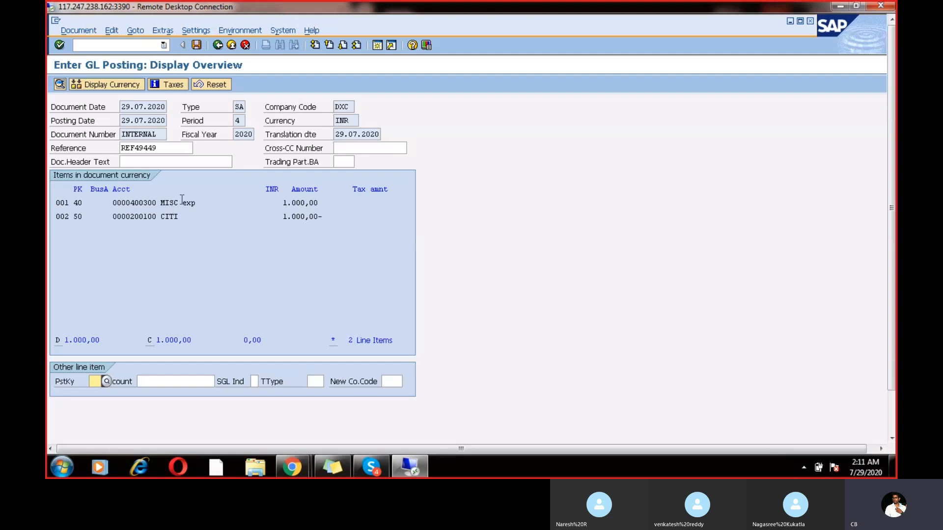
pyautogui.click(196, 45)
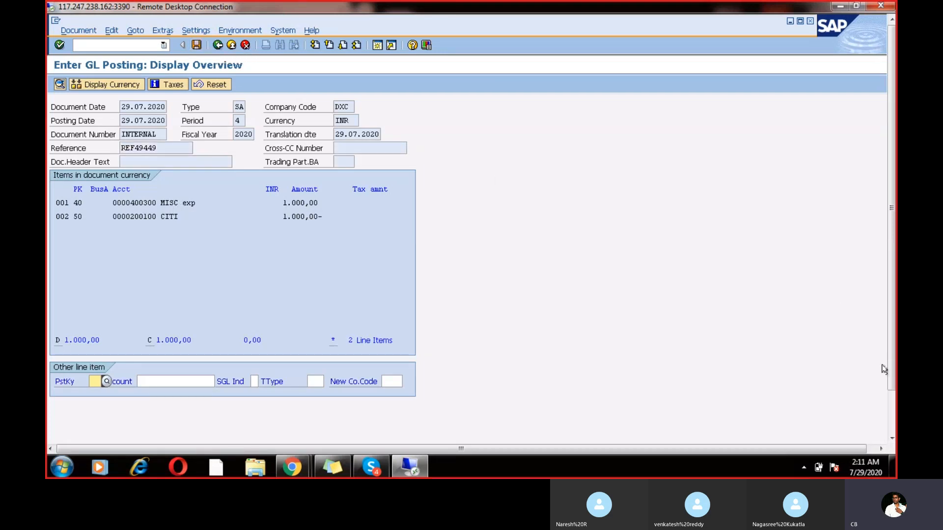
# Open the detailed help for the posting error and copy its heading about the item category for account 400300/DXCC
pyautogui.click(892, 420)
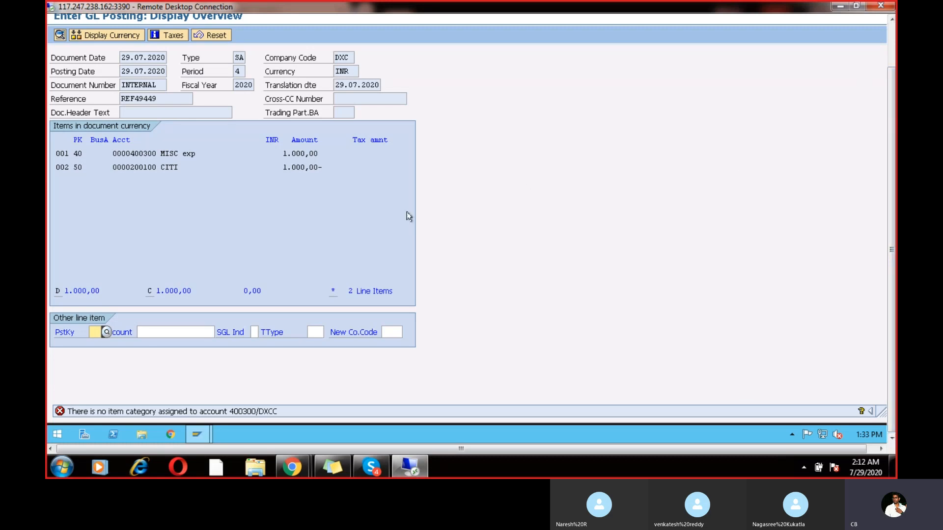
pyautogui.doubleClick(132, 412)
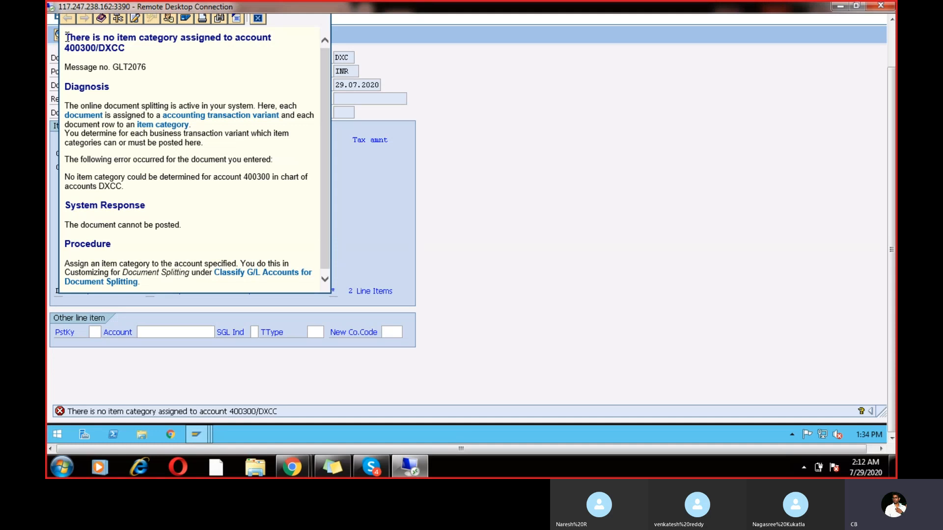
pyautogui.moveTo(65, 37); pyautogui.dragTo(119, 49)
pyautogui.hotkey('ctrl', 'c')
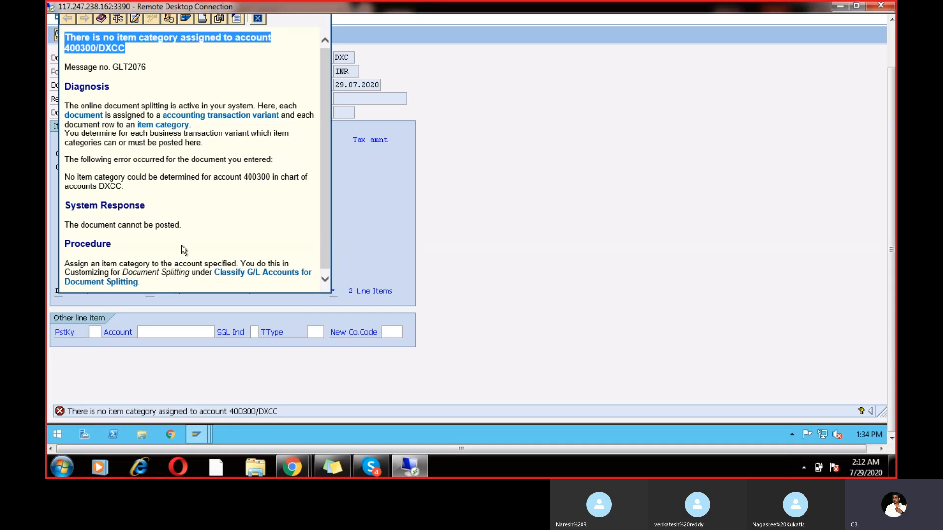
# Switch to Chrome, search Google for the copied error "There is no item category assigned to account 400300/DXCC", and look through the results
pyautogui.moveTo(292, 466)
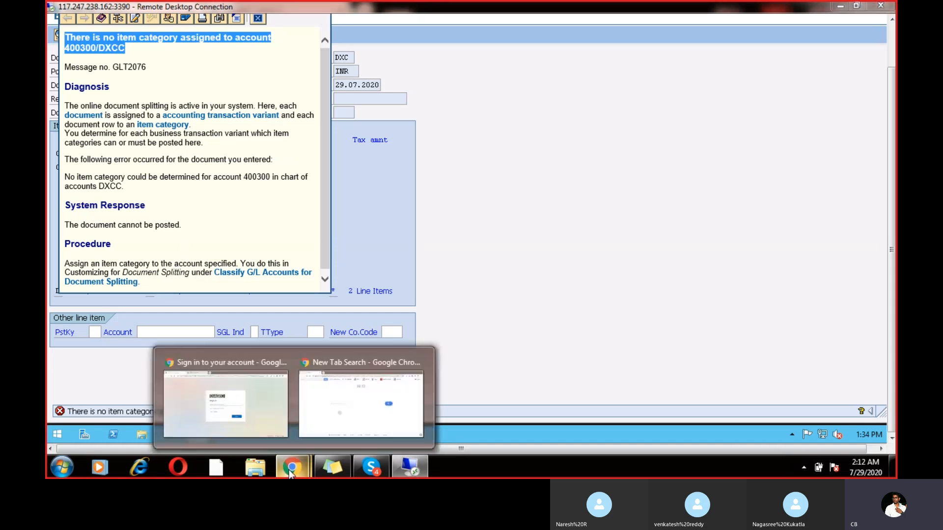
pyautogui.click(267, 411)
pyautogui.click(360, 11)
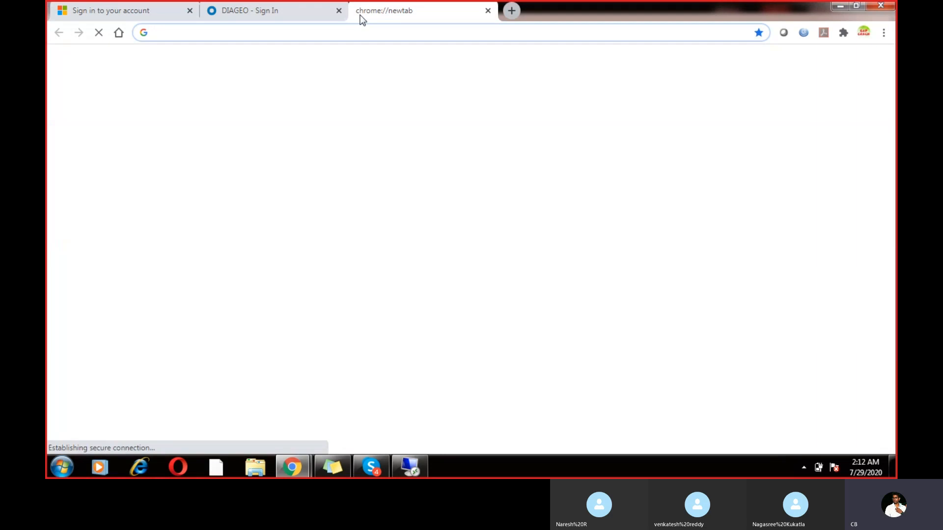
pyautogui.hotkey('ctrl', 'v')
pyautogui.press('Return')
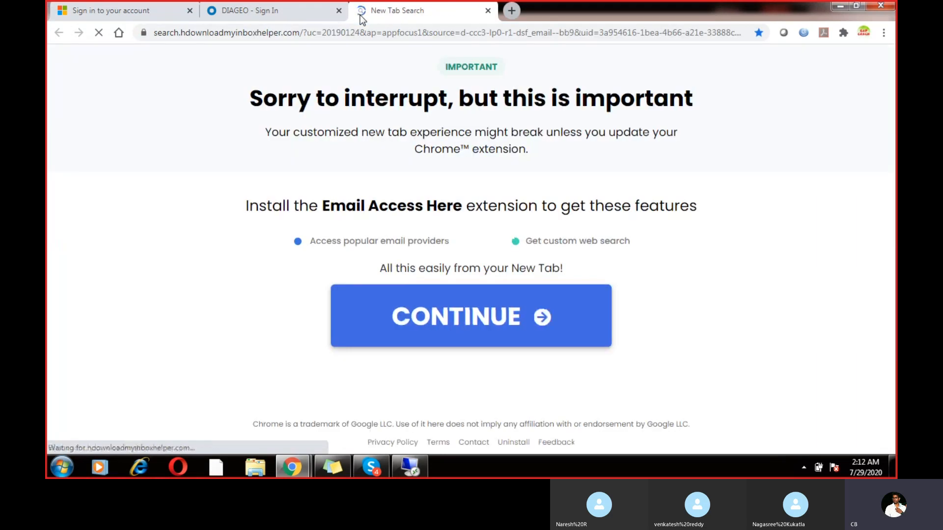
pyautogui.click(363, 32)
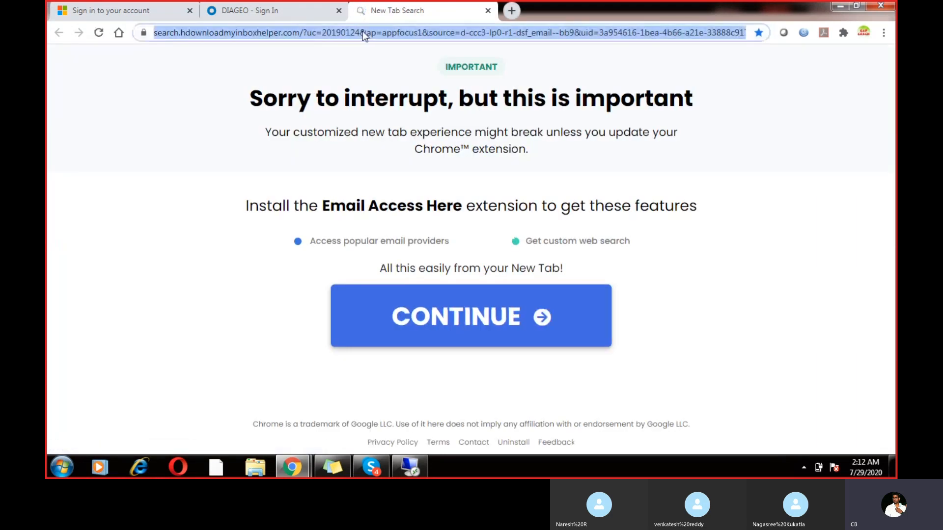
pyautogui.hotkey('ctrl', 'v')
pyautogui.press('Return')
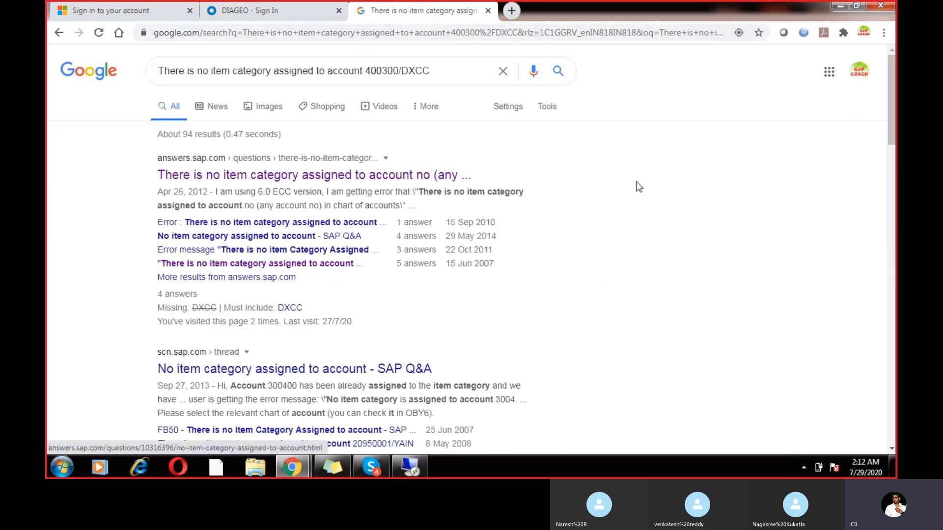
pyautogui.moveTo(891, 128); pyautogui.dragTo(894, 335)
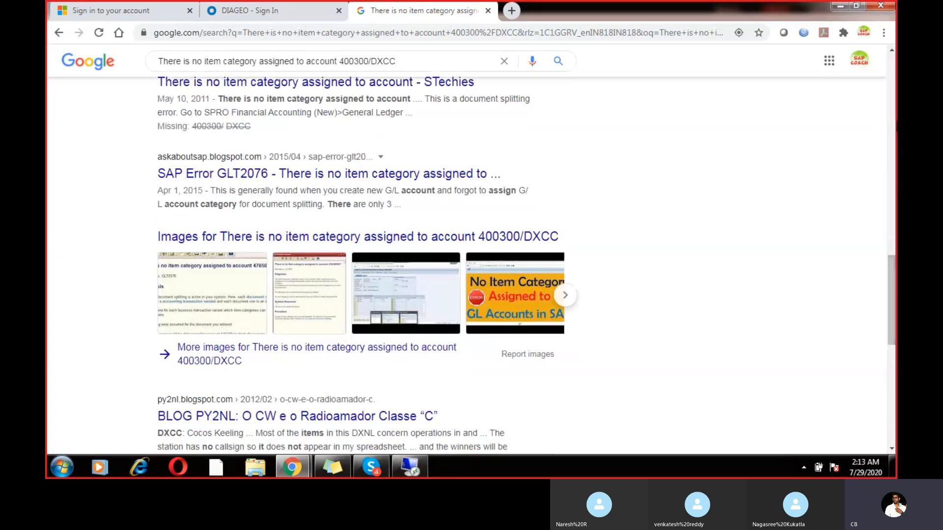
pyautogui.click(895, 123)
pyautogui.click(895, 85)
pyautogui.click(895, 84)
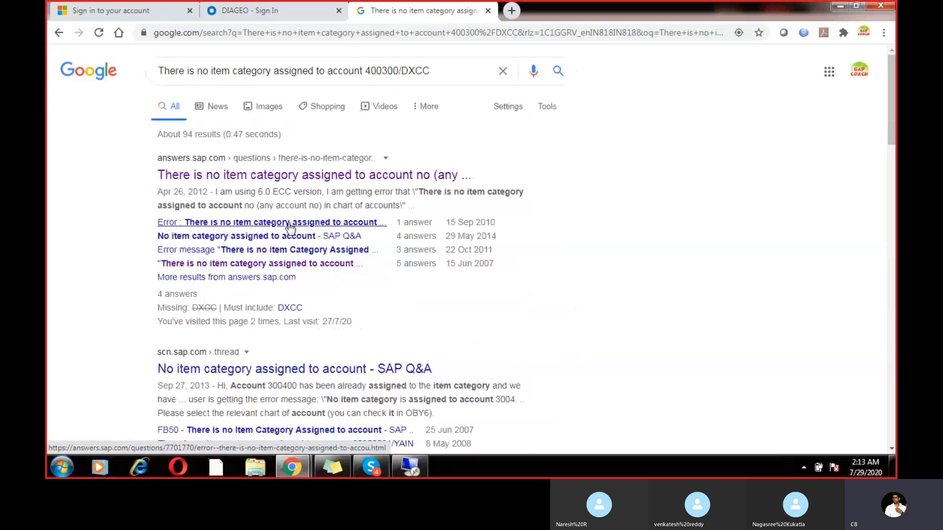
# Switch back to the remote SAP session and examine the linked Classify G/L Accounts for Document Splitting entries for chart of accounts DXCC
pyautogui.click(407, 471)
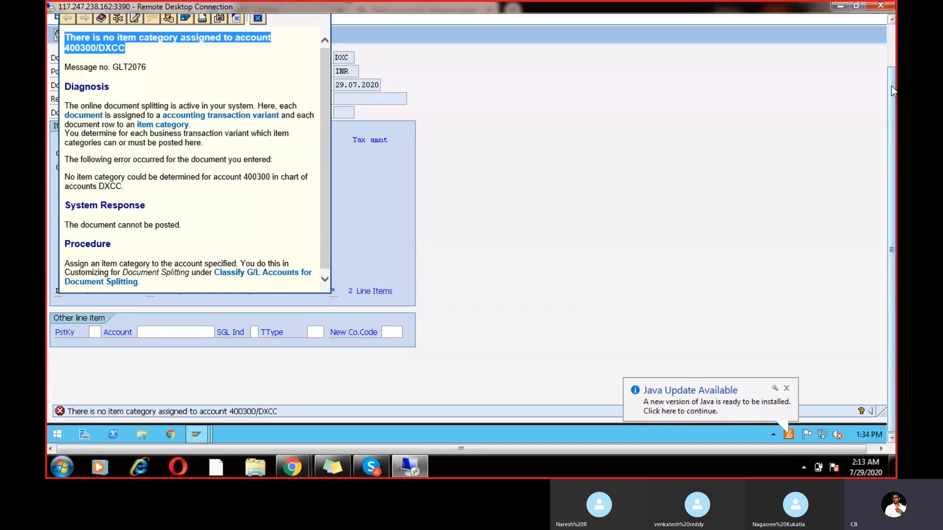
pyautogui.moveTo(892, 86); pyautogui.dragTo(892, 63)
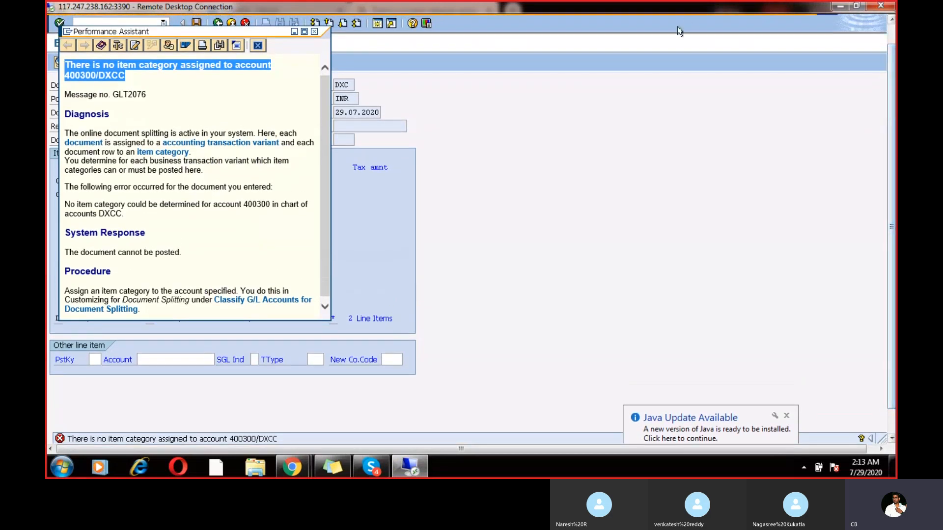
pyautogui.click(243, 300)
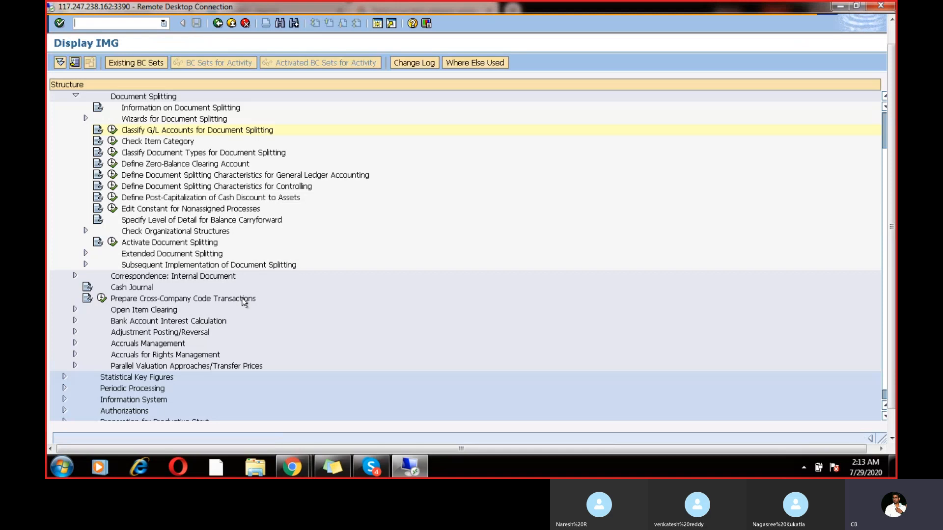
pyautogui.click(112, 131)
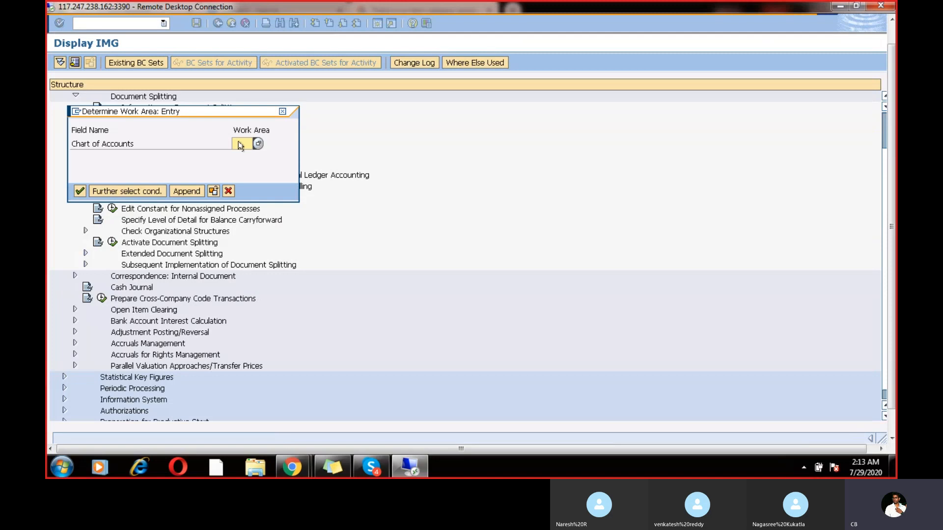
pyautogui.write('dxcc')
pyautogui.press('Return')
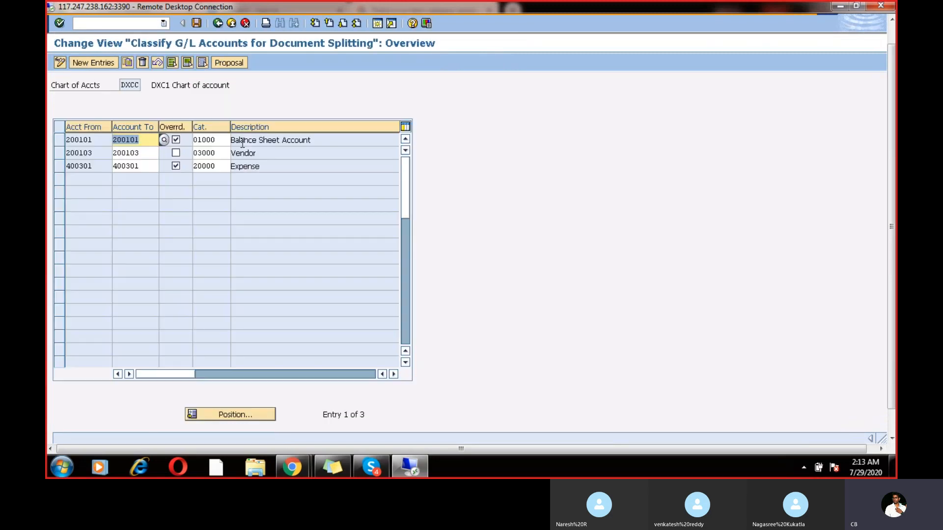
pyautogui.click(91, 165)
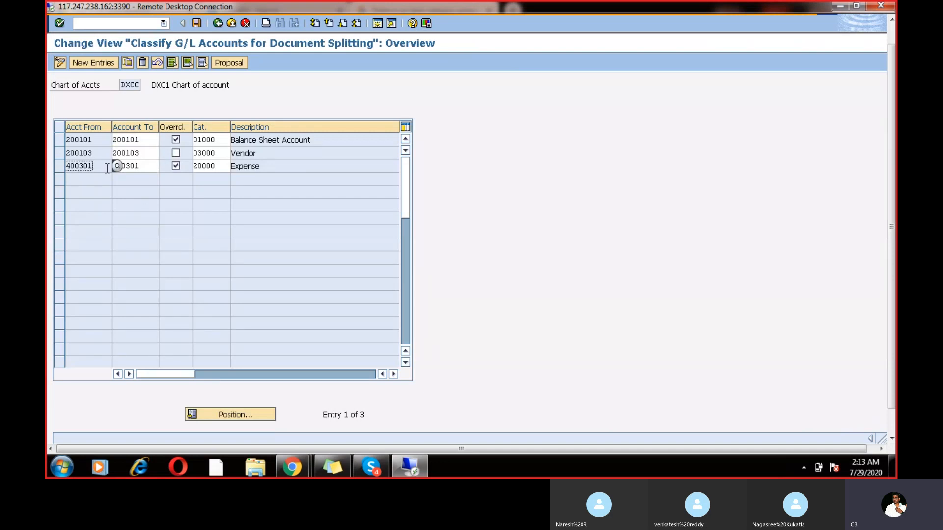
pyautogui.click(145, 165)
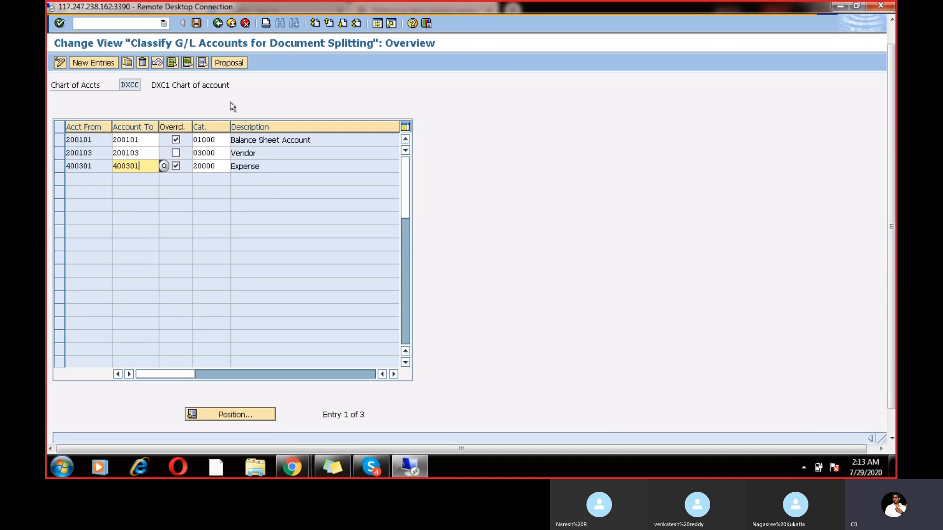
# Leave the customizing view, close the error help and try to post the G/L document again
pyautogui.click(218, 24)
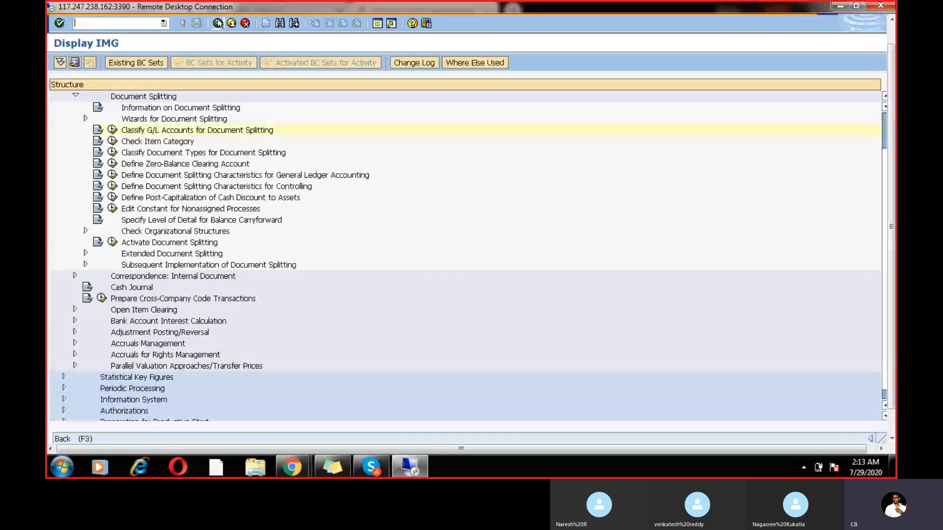
pyautogui.click(218, 23)
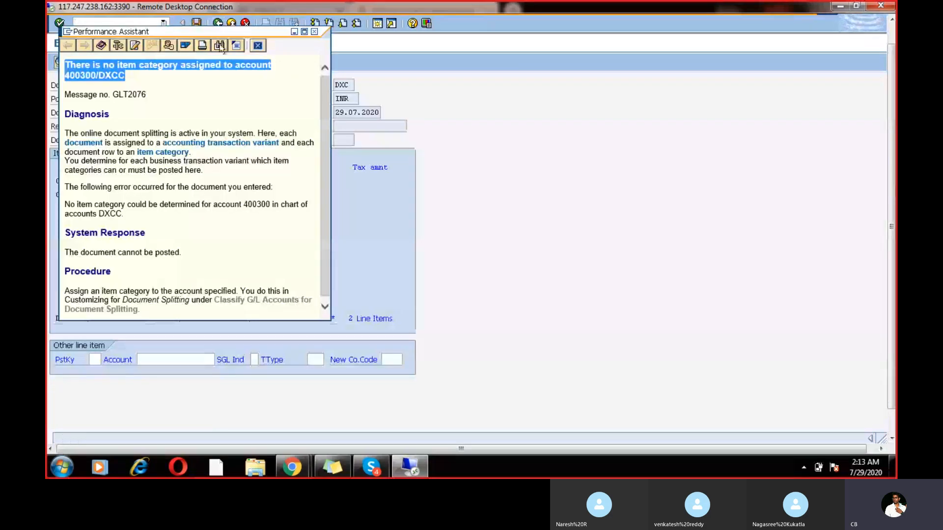
pyautogui.click(314, 32)
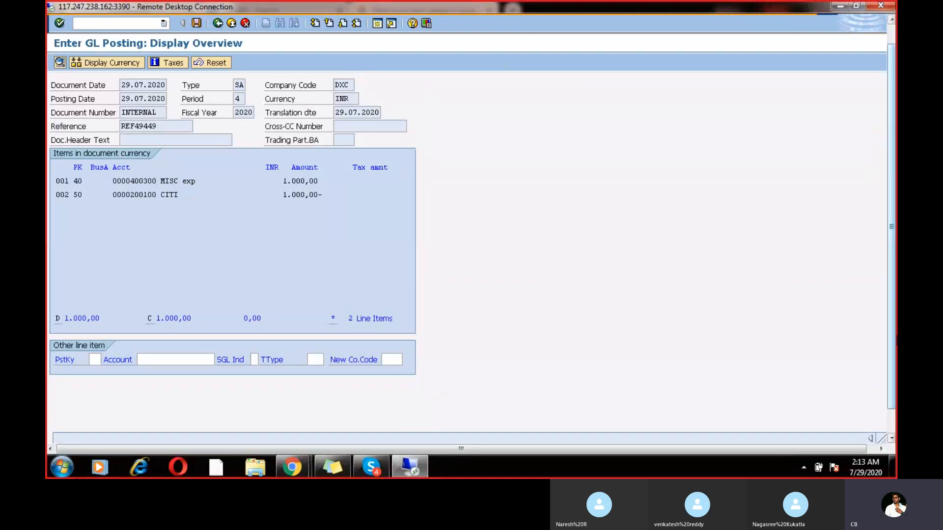
pyautogui.moveTo(892, 332)
pyautogui.mouseDown()
pyautogui.moveTo(897, 404)
pyautogui.moveTo(895, 332)
pyautogui.mouseUp()
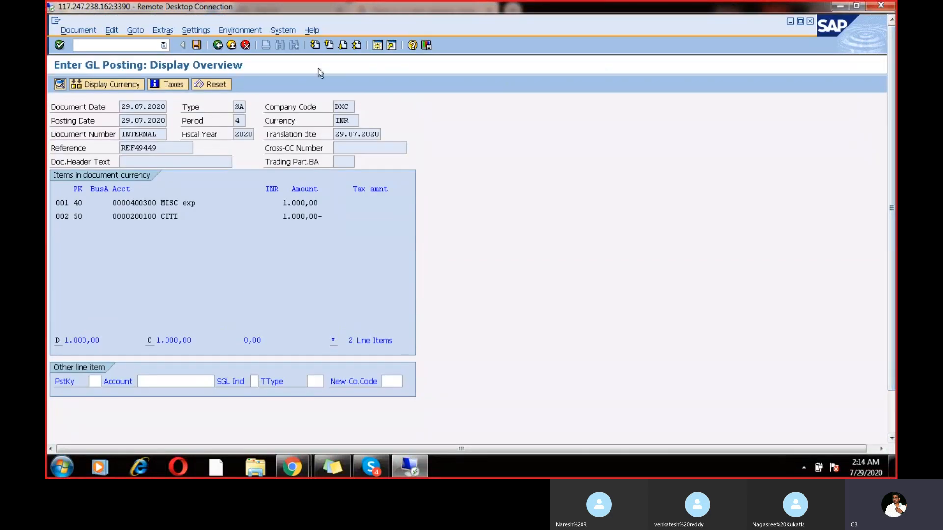
pyautogui.click(195, 48)
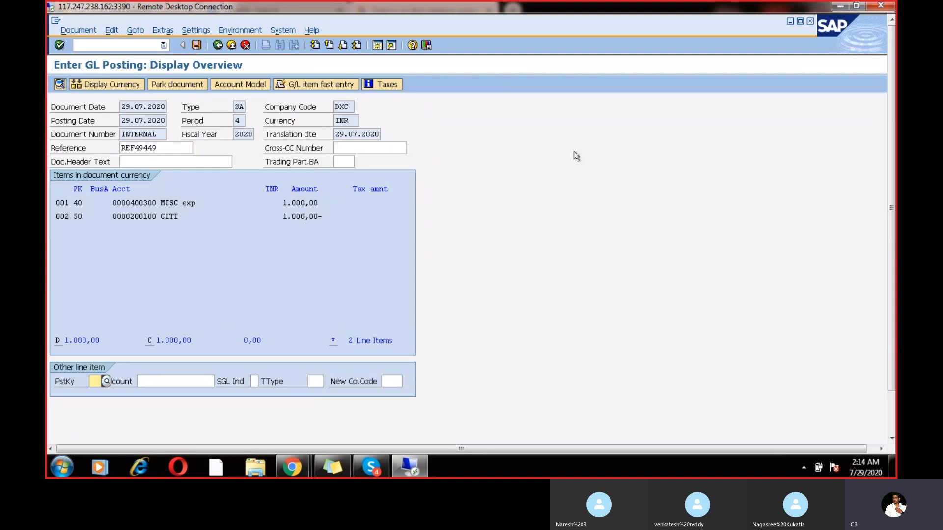
# View the detailed help for the status message on the G/L posting overview and close it
pyautogui.moveTo(893, 234); pyautogui.dragTo(895, 328)
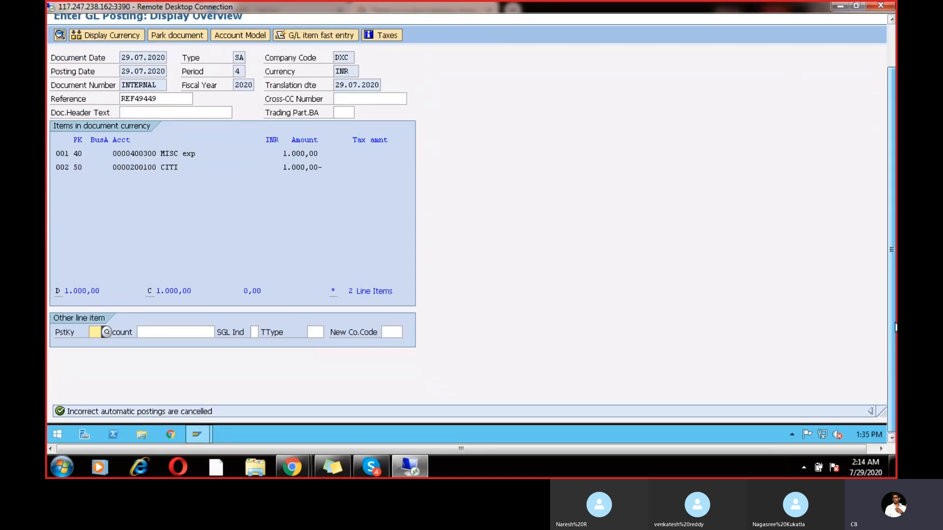
pyautogui.doubleClick(128, 411)
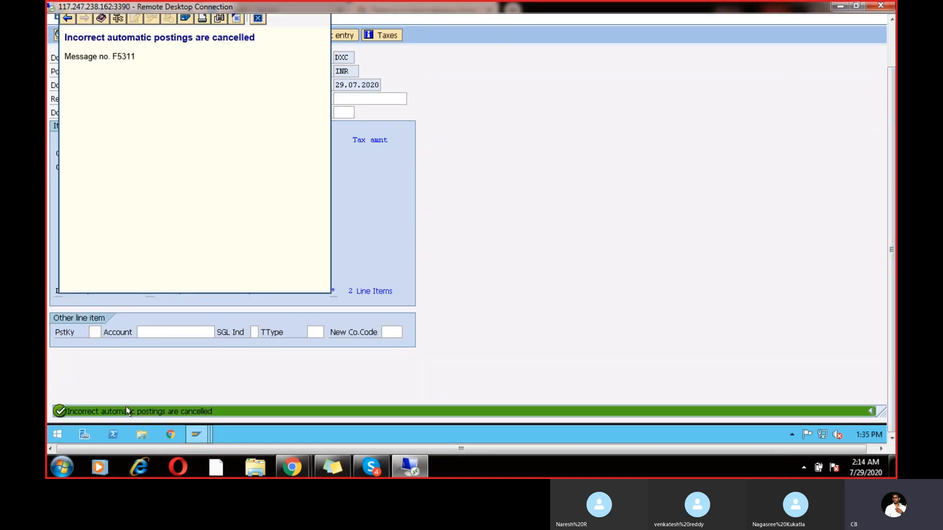
pyautogui.click(892, 66)
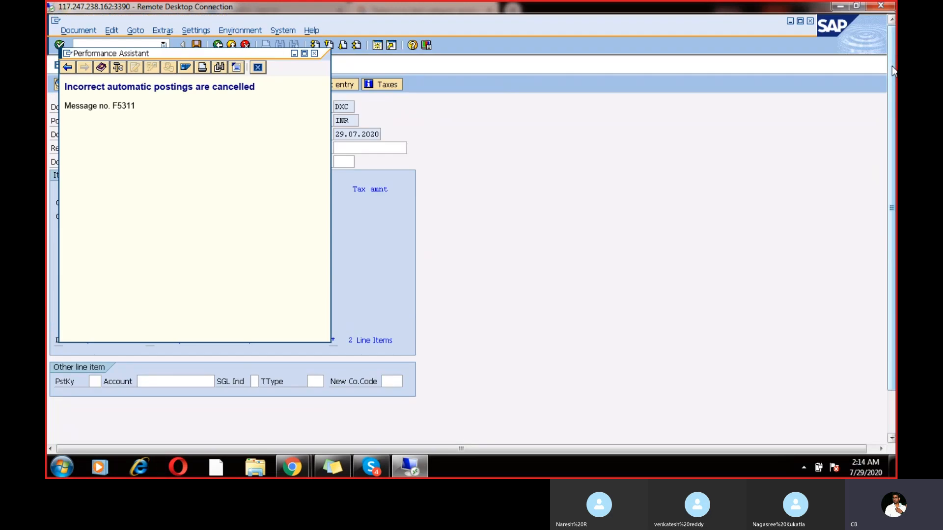
pyautogui.click(314, 53)
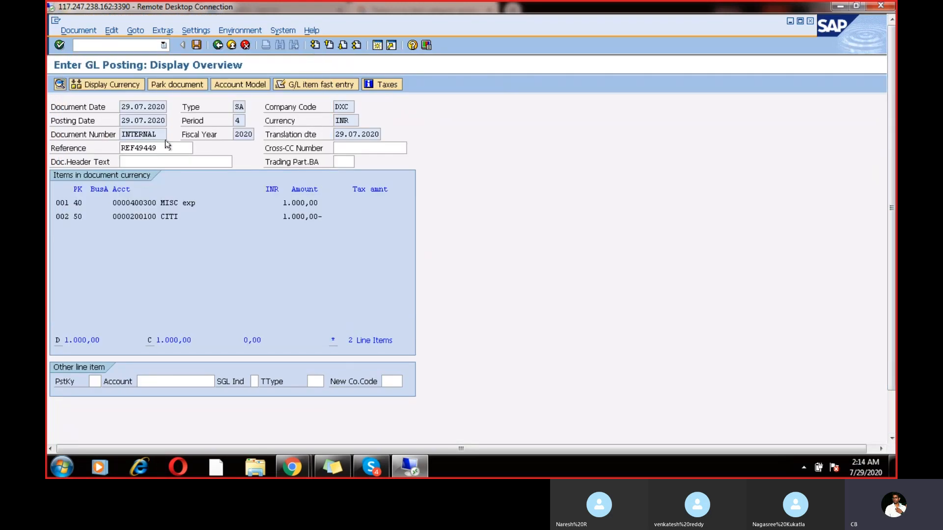
# Copy the MISC exp account number from the first line item, and open the SAP Reference IMG with spro in a new GUI window
pyautogui.moveTo(159, 202); pyautogui.dragTo(129, 204)
pyautogui.hotkey('ctrl', 'c')
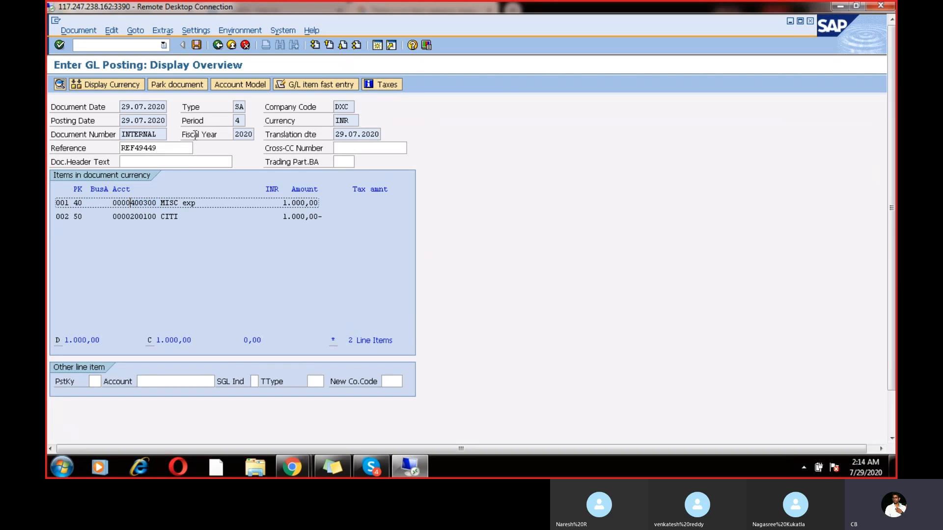
pyautogui.click(377, 48)
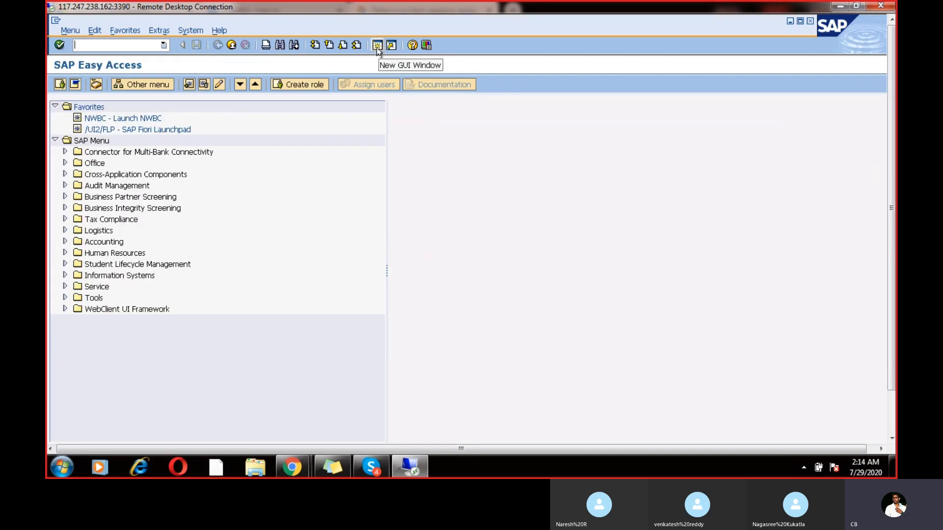
pyautogui.write('spro')
pyautogui.press('Return')
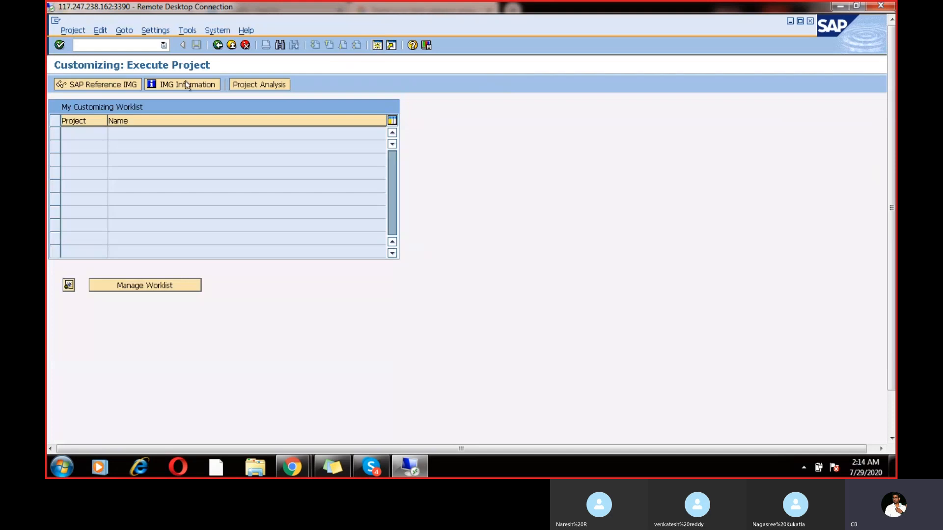
pyautogui.click(126, 84)
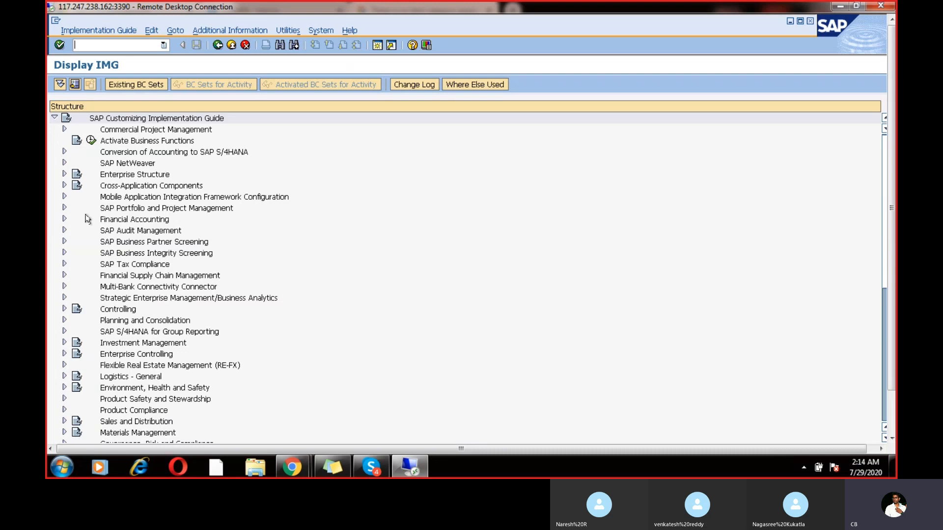
# Under Financial Accounting, General Ledger Accounting, Business Transactions, Document Splitting, open Classify G/L Accounts for Document Splitting for chart of accounts DXCC
pyautogui.click(65, 220)
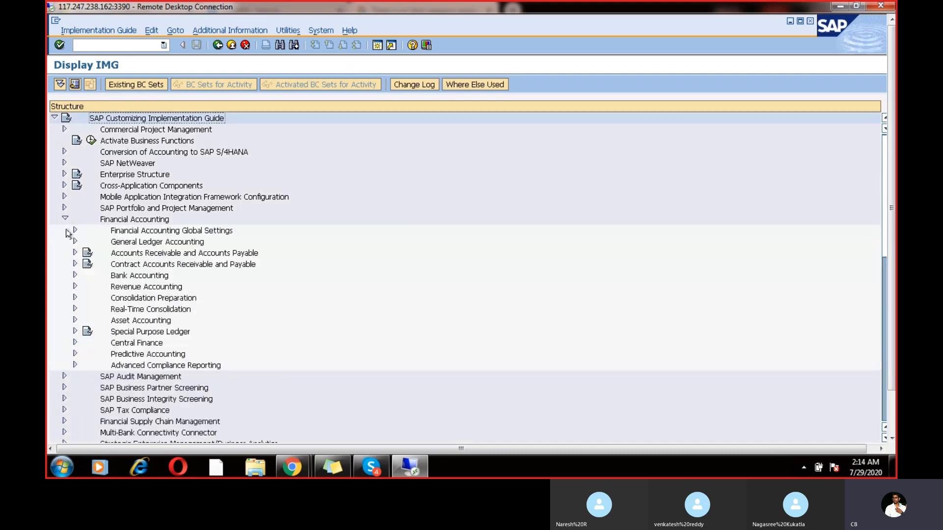
pyautogui.click(74, 242)
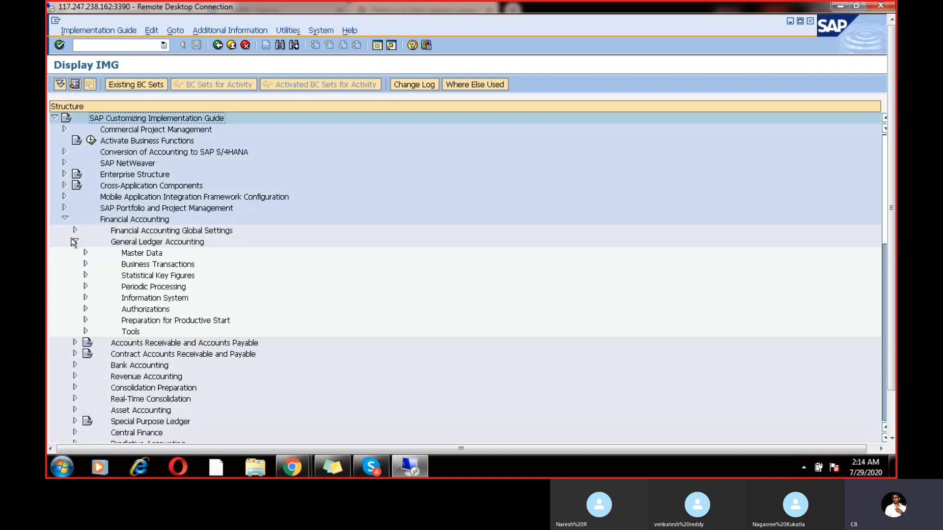
pyautogui.click(85, 264)
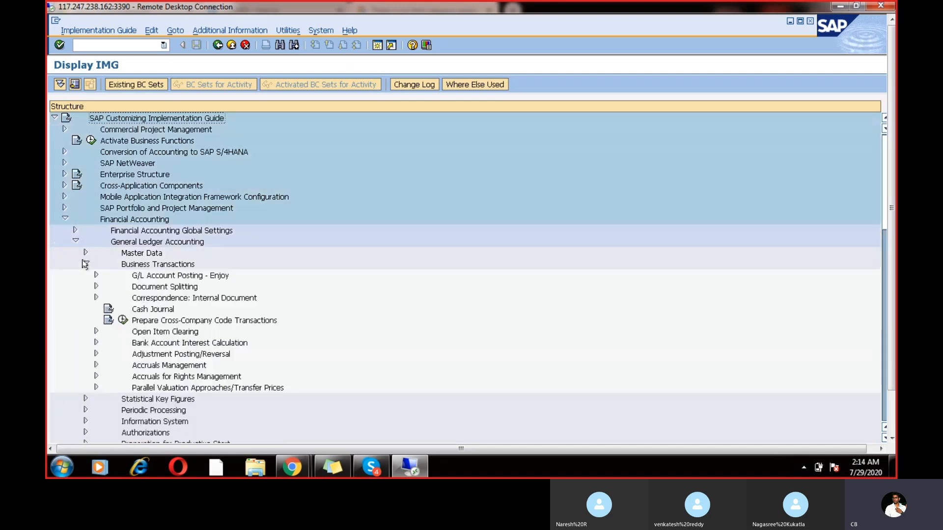
pyautogui.click(96, 287)
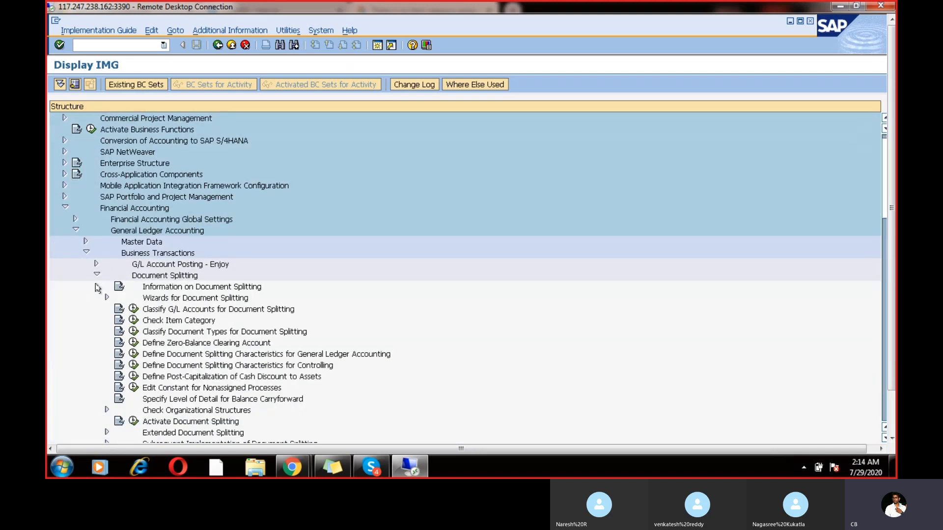
pyautogui.click(133, 308)
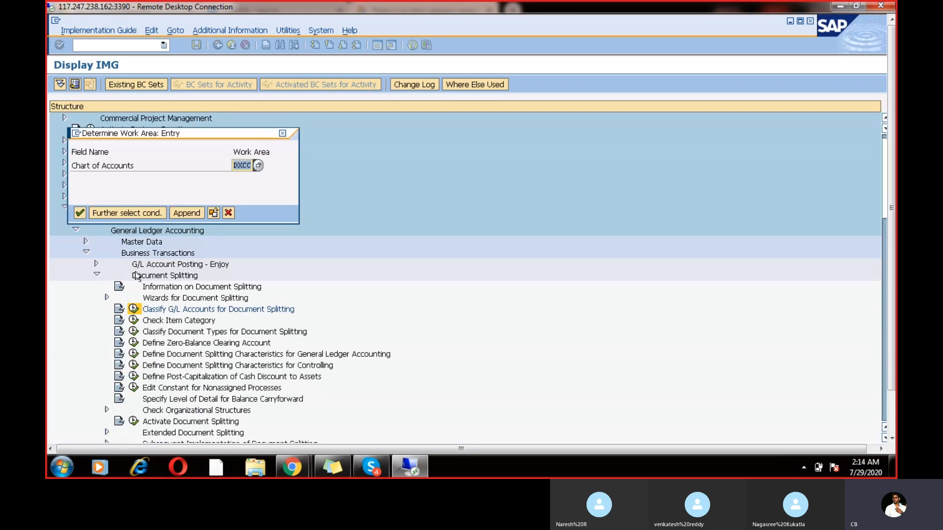
pyautogui.click(86, 213)
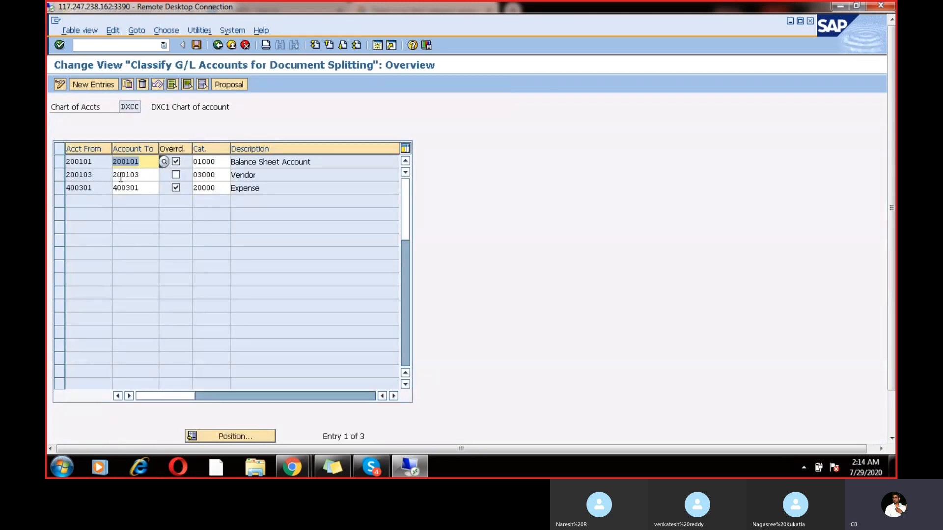
# Add a new document splitting classification for accounts 400300 to 400300 with item category 20000 Expense
pyautogui.click(81, 86)
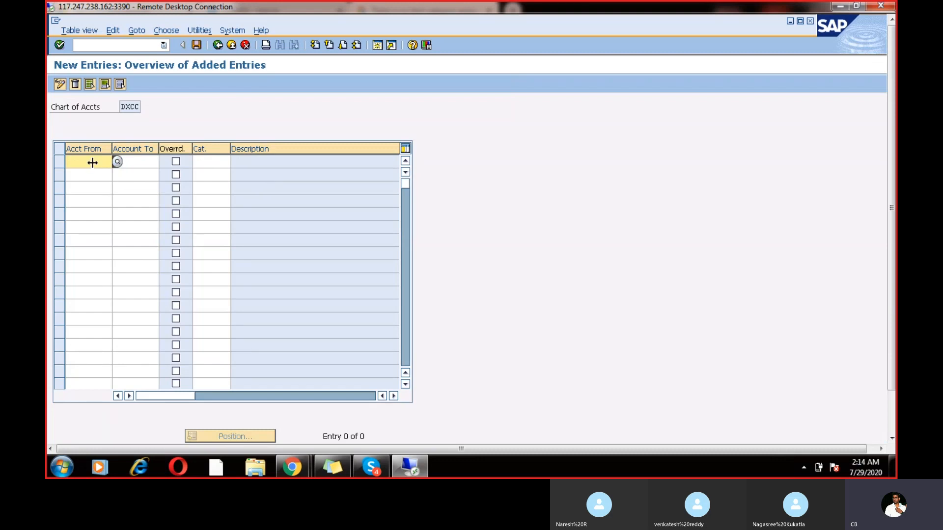
pyautogui.write('400300')
pyautogui.click(138, 164)
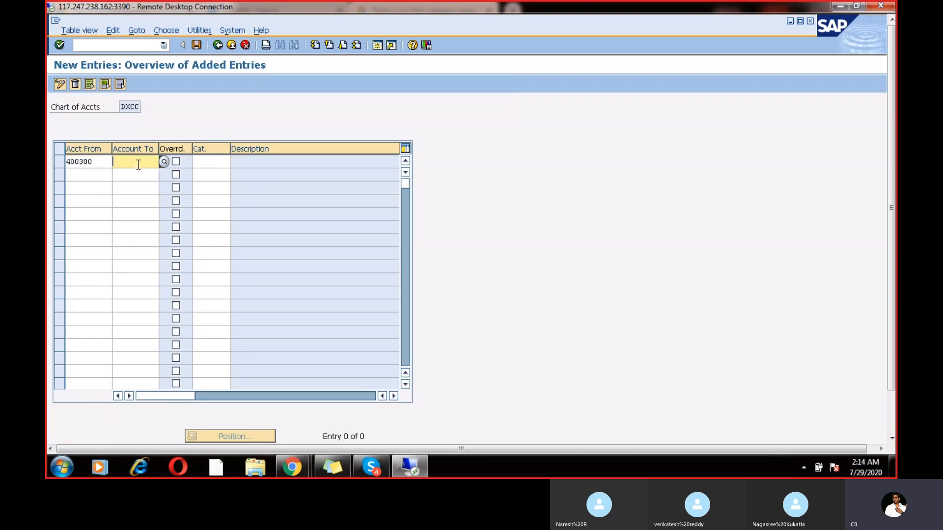
pyautogui.write('400300')
pyautogui.click(209, 161)
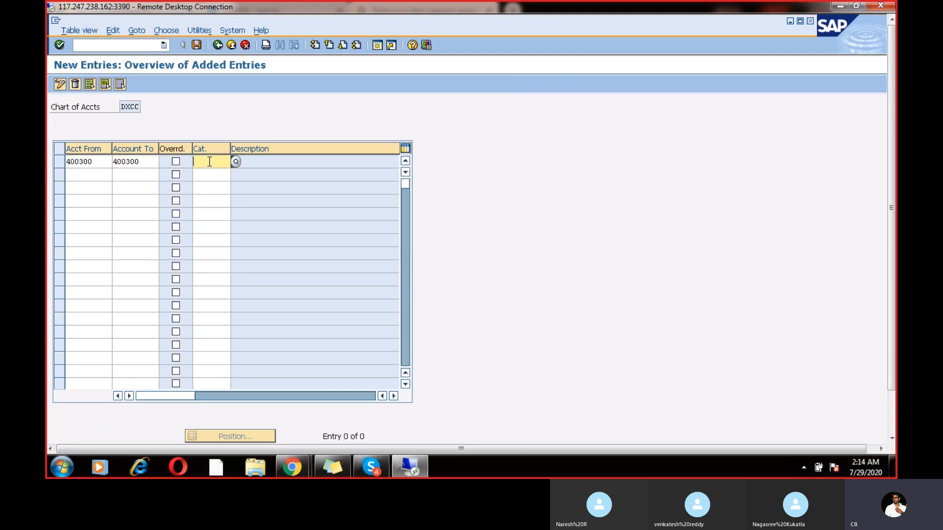
pyautogui.click(235, 162)
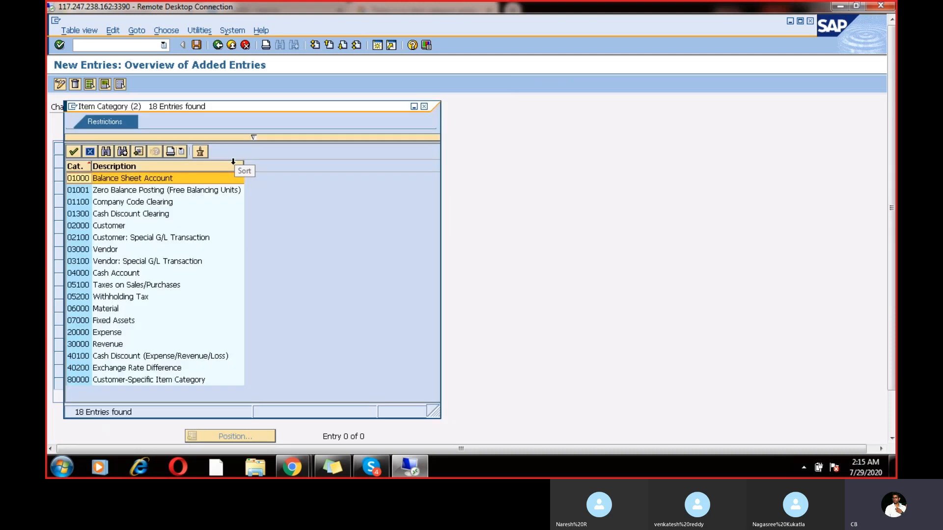
pyautogui.doubleClick(120, 332)
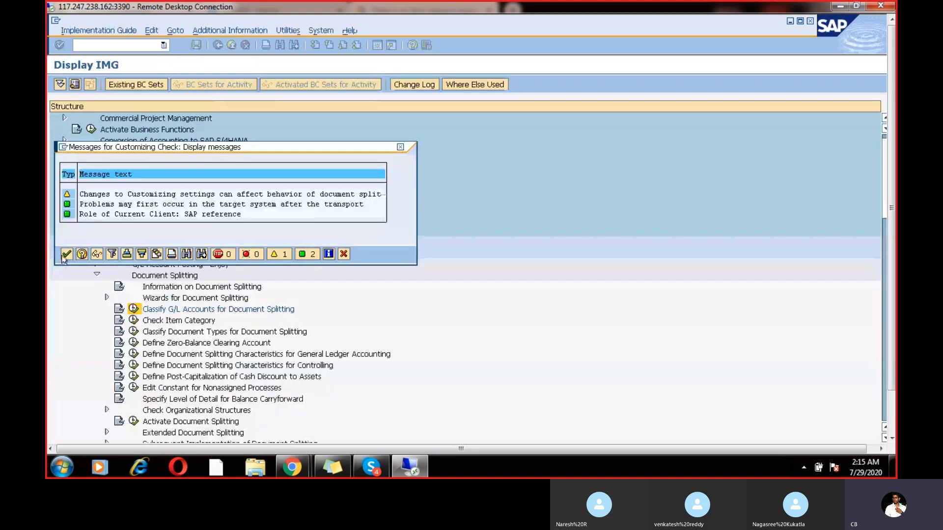
# Accept the customizing check messages and save the new classification in customizing request S4CK900219
pyautogui.click(66, 254)
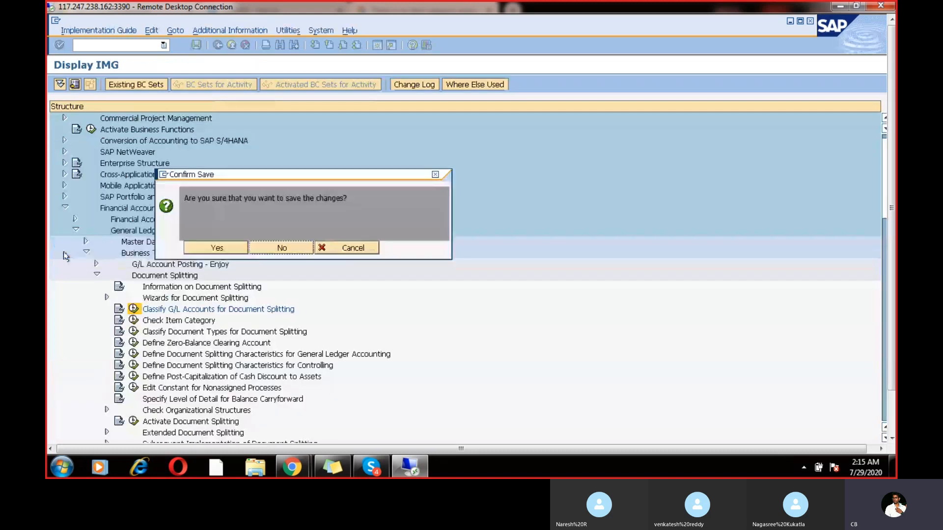
pyautogui.click(216, 248)
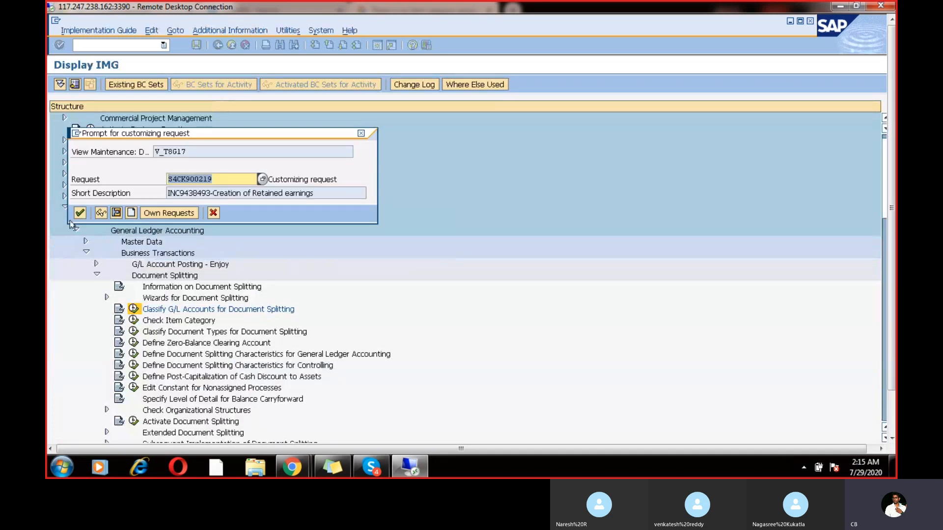
pyautogui.click(80, 212)
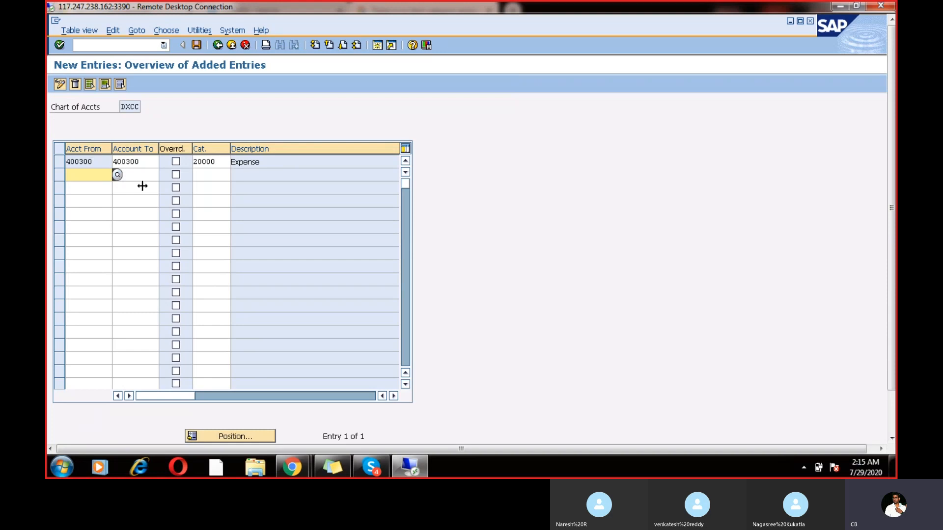
# Leave the G/L account classification and the reference IMG, returning to SAP Easy Access
pyautogui.click(207, 161)
pyautogui.click(253, 162)
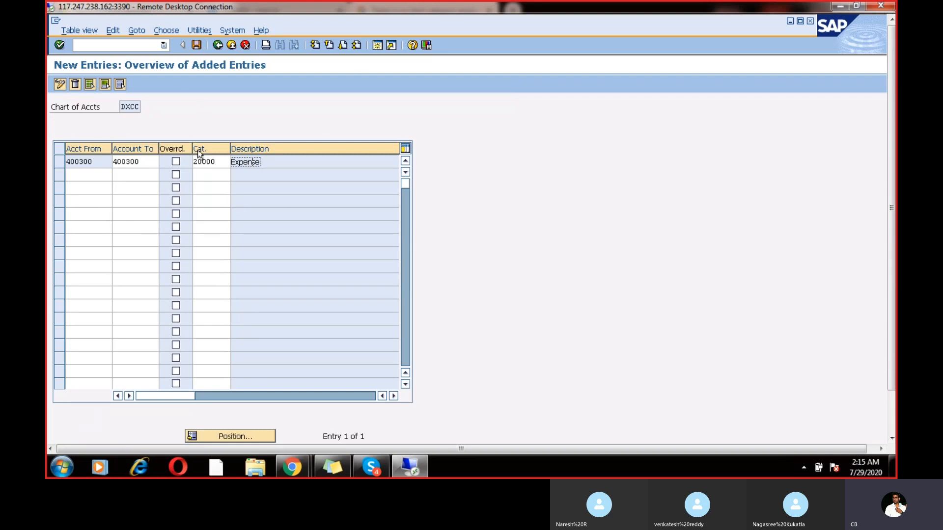
pyautogui.click(217, 46)
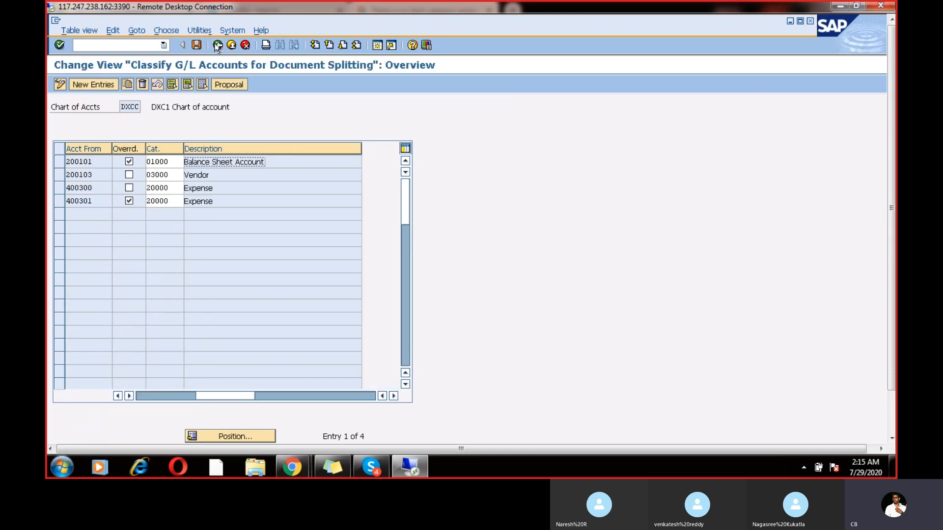
pyautogui.click(216, 46)
pyautogui.click(217, 46)
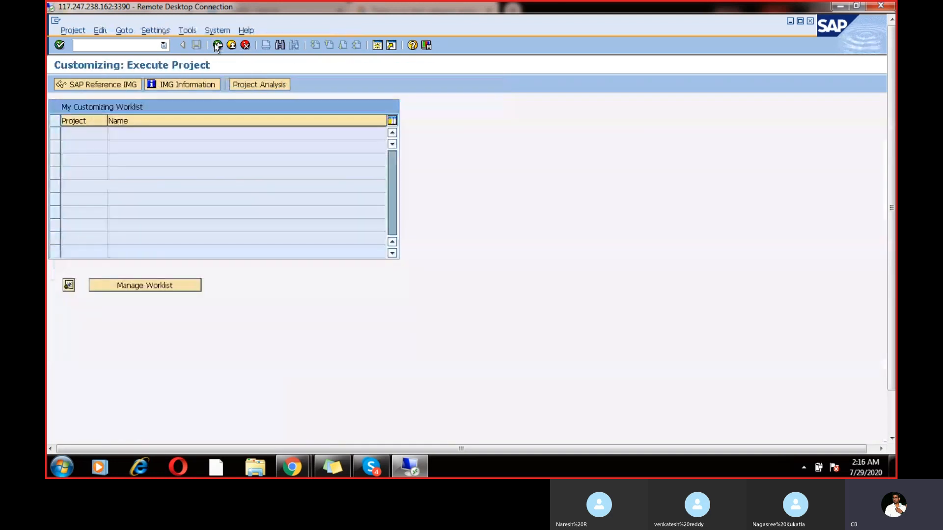
pyautogui.click(217, 46)
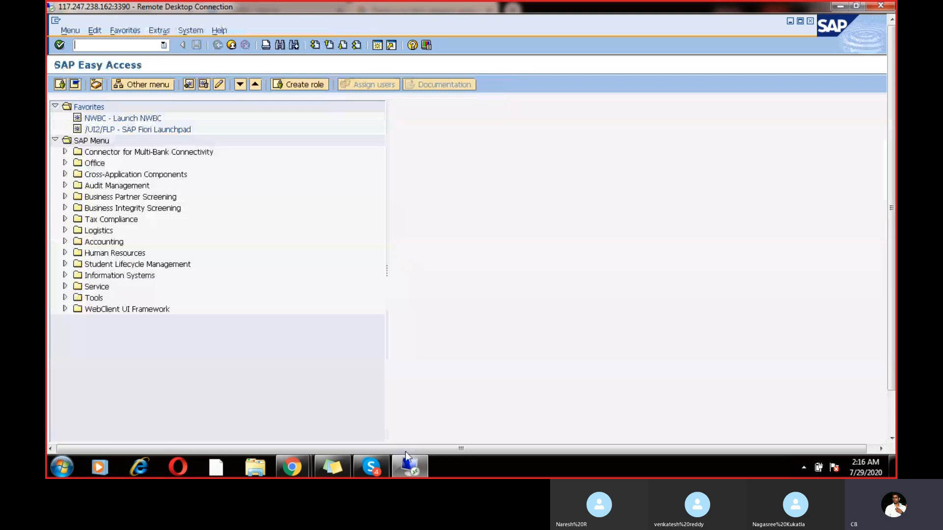
# Switch to the open G/L posting overview window and try to post the document again
pyautogui.click(892, 420)
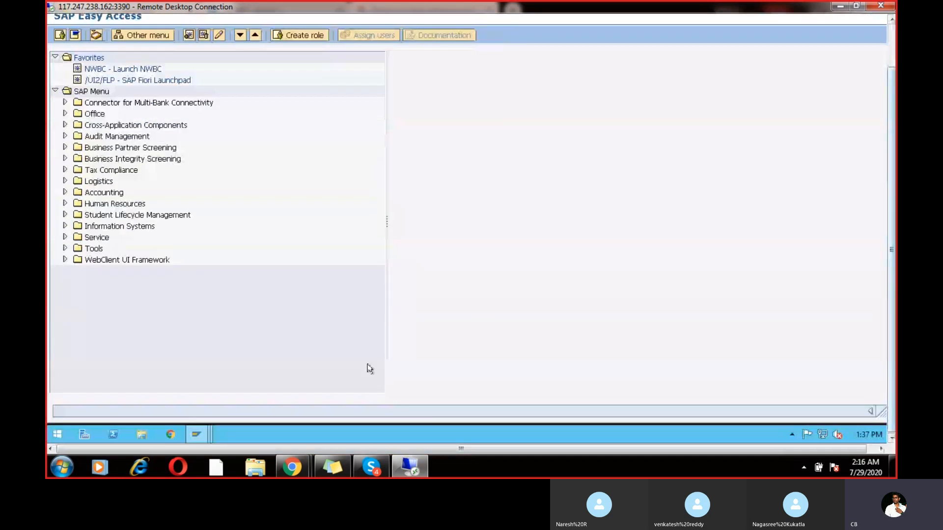
pyautogui.moveTo(198, 431)
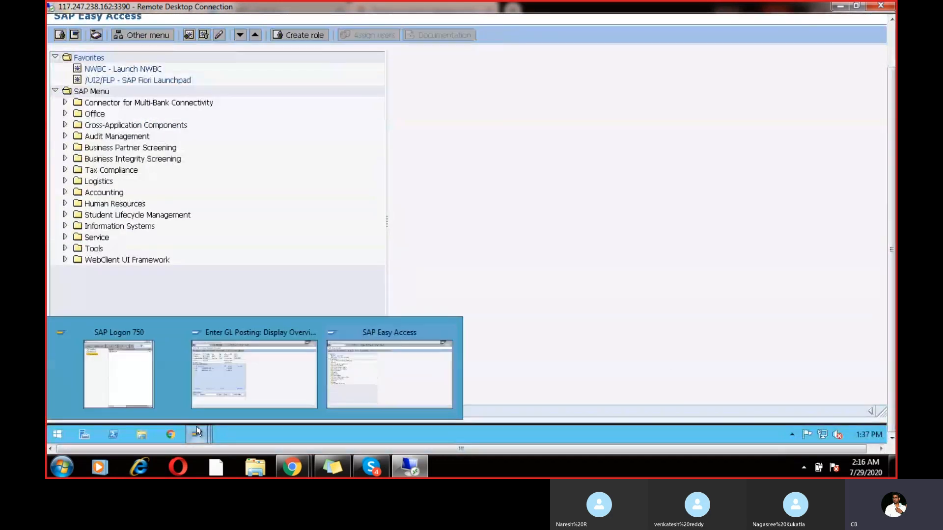
pyautogui.click(345, 395)
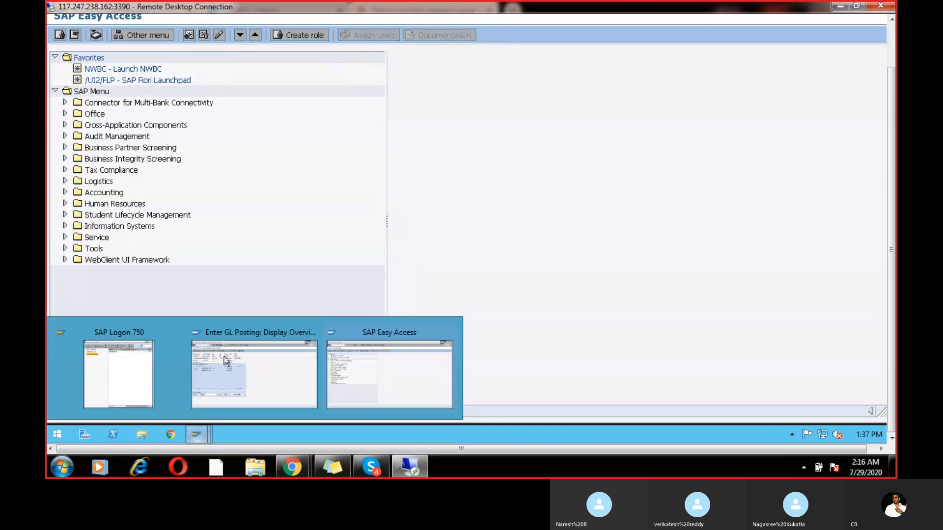
pyautogui.click(225, 361)
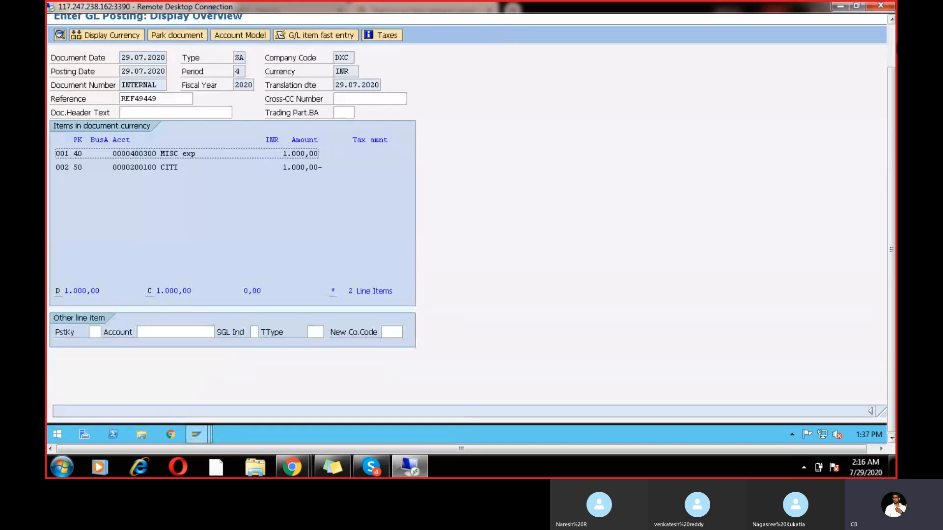
pyautogui.click(891, 47)
pyautogui.click(196, 45)
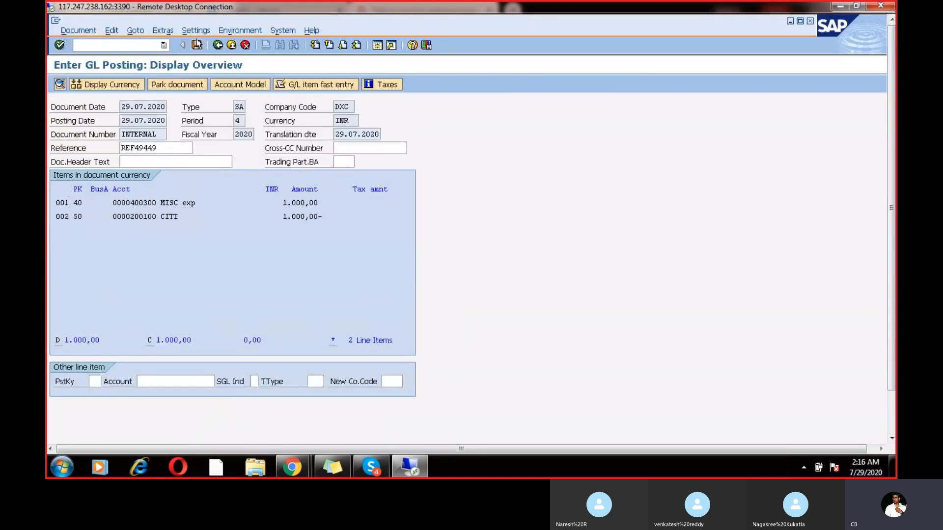
pyautogui.click(893, 419)
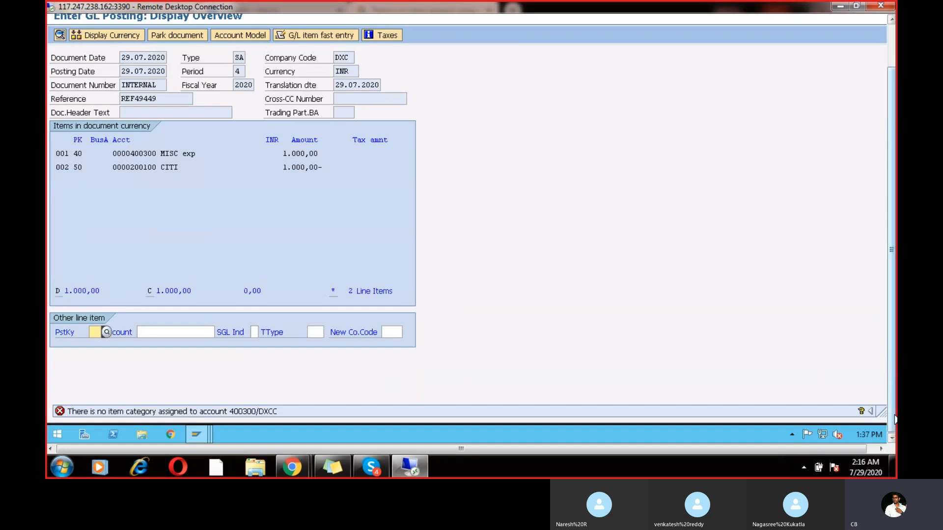
pyautogui.click(892, 39)
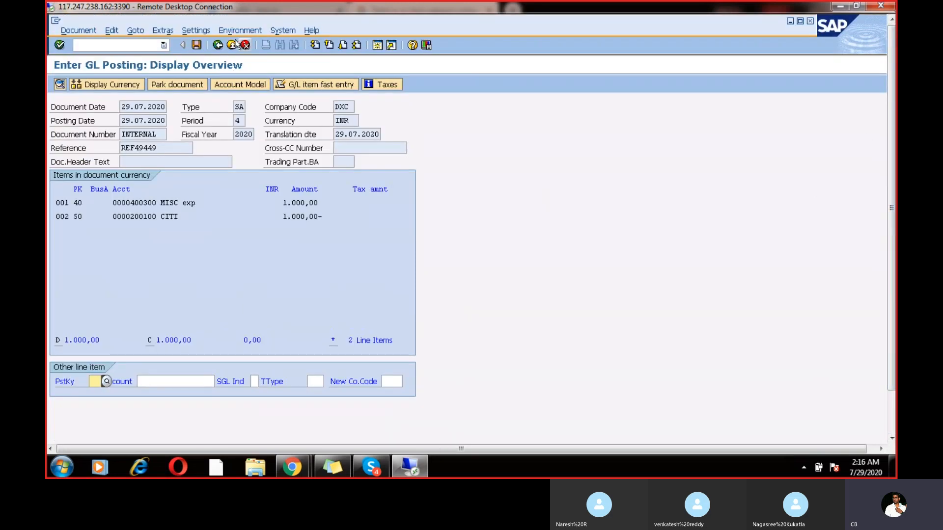
# Exit the G/L posting without keeping its data and start F-02 General Posting again
pyautogui.click(234, 45)
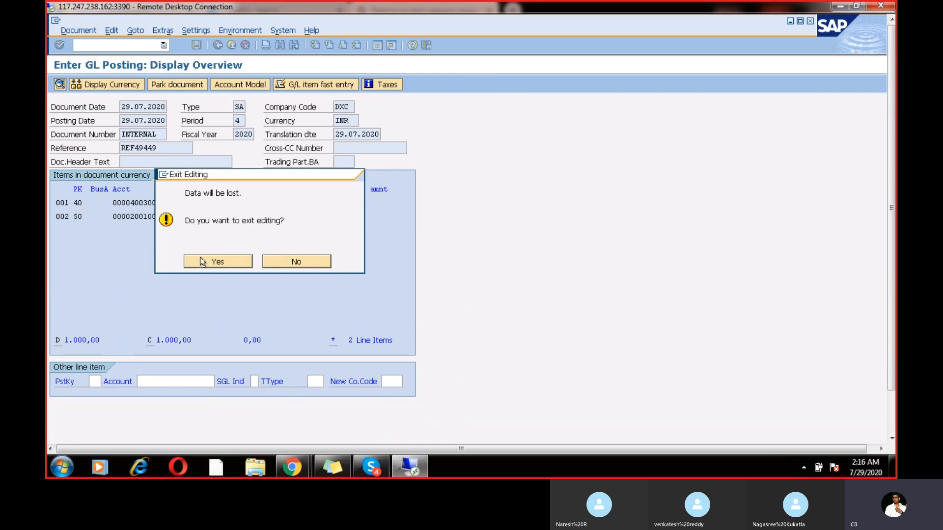
pyautogui.click(202, 262)
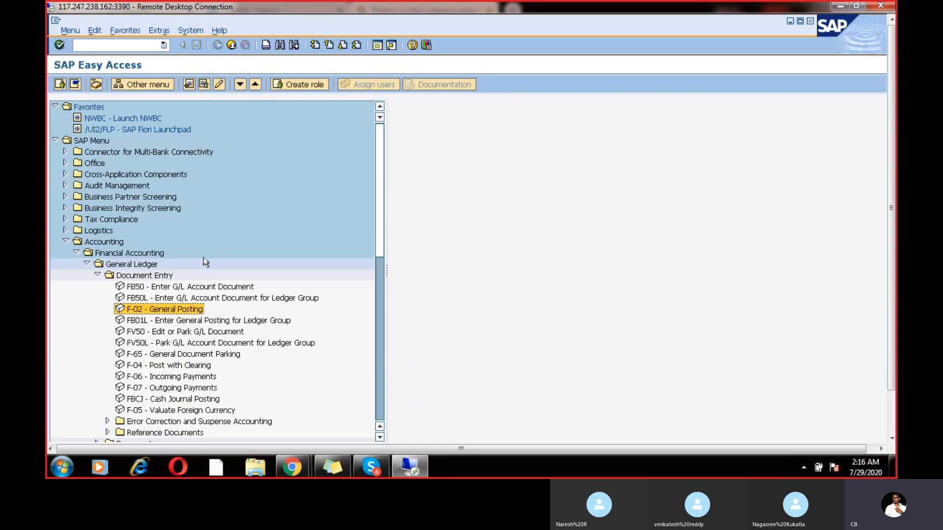
pyautogui.doubleClick(143, 311)
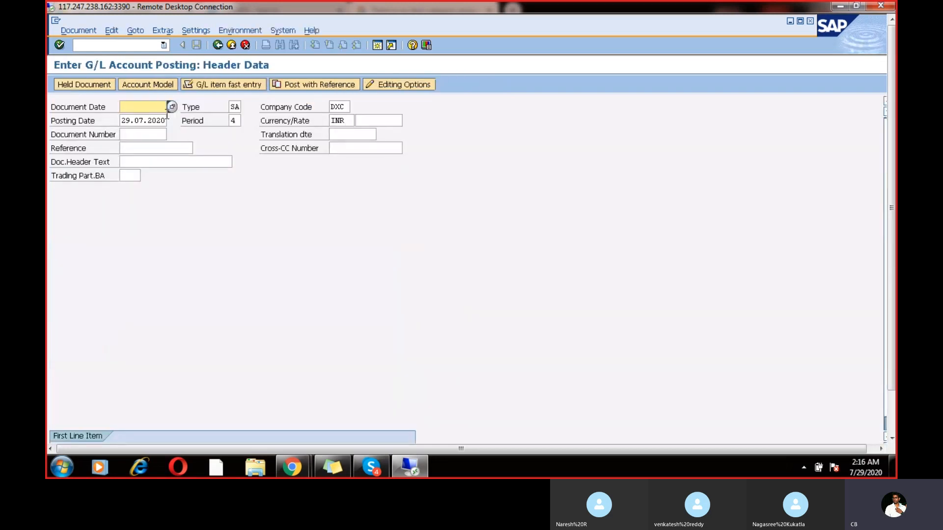
# Copy the posting date 29.07.2020 into the document date and set the reference to reff443
pyautogui.moveTo(166, 117); pyautogui.dragTo(101, 119)
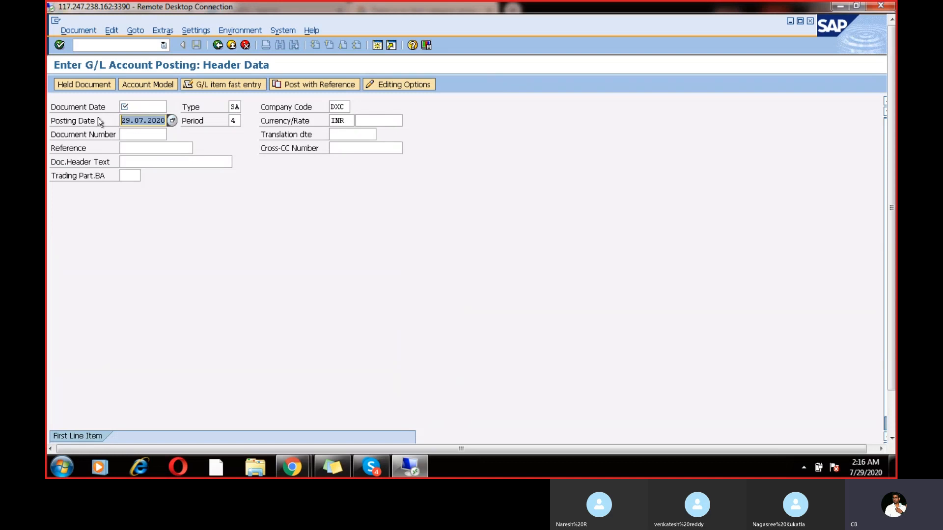
pyautogui.hotkey('ctrl', 'c')
pyautogui.click(140, 108)
pyautogui.hotkey('ctrl', 'v')
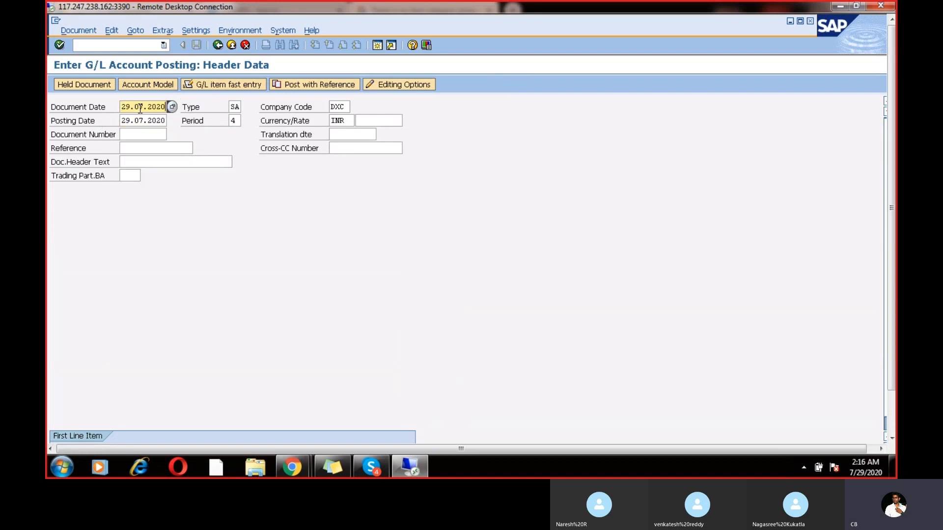
pyautogui.click(149, 146)
pyautogui.write('reff')
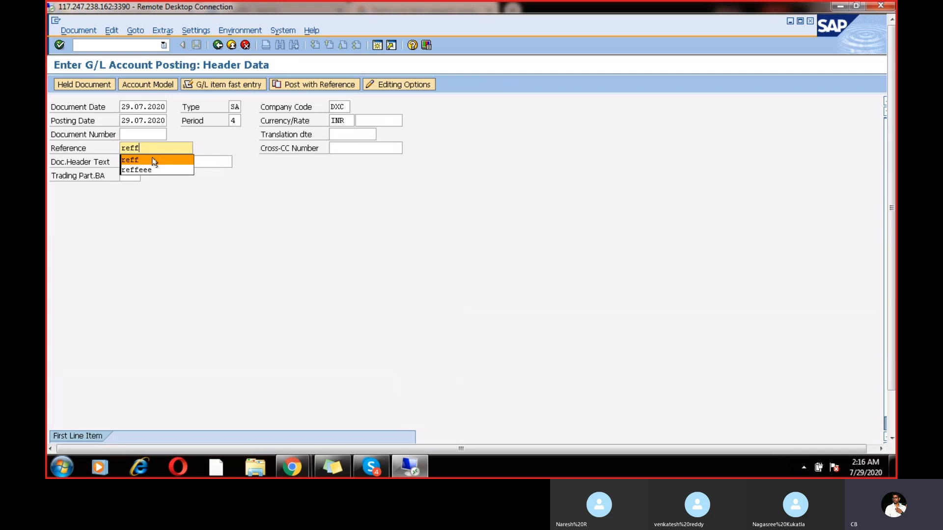
pyautogui.click(154, 161)
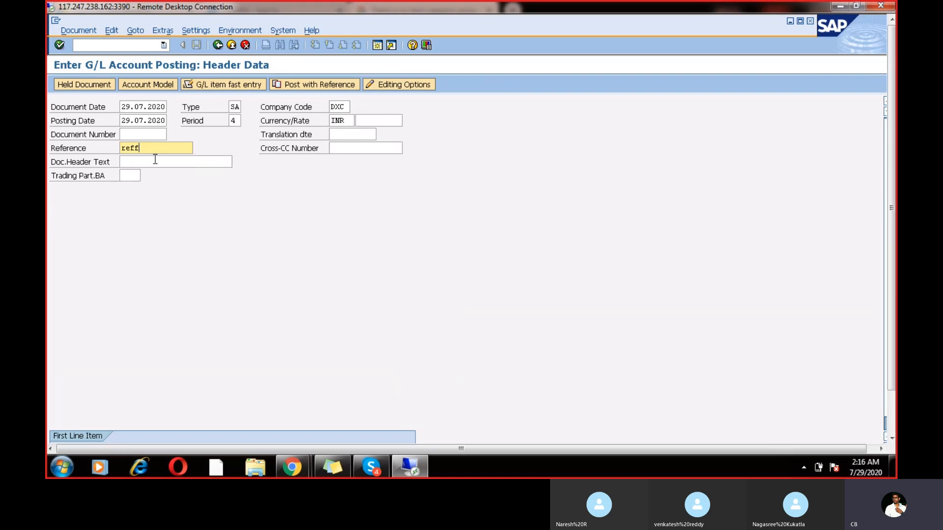
pyautogui.write('443')
# Enter account 400300 for the first line item with posting key 40 and continue to the item details
pyautogui.scroll(-1, 895, 237)
pyautogui.scroll(-2, 895, 237)
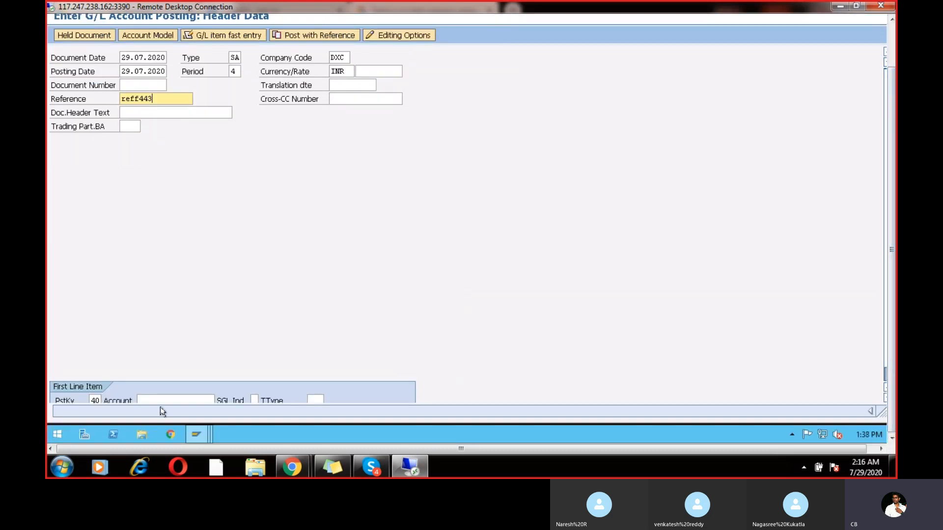
pyautogui.click(182, 401)
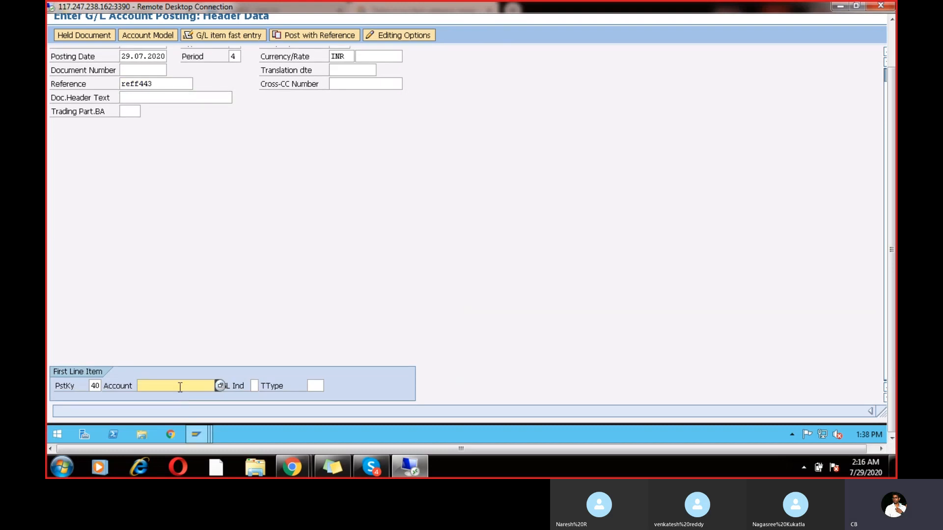
pyautogui.click(181, 387)
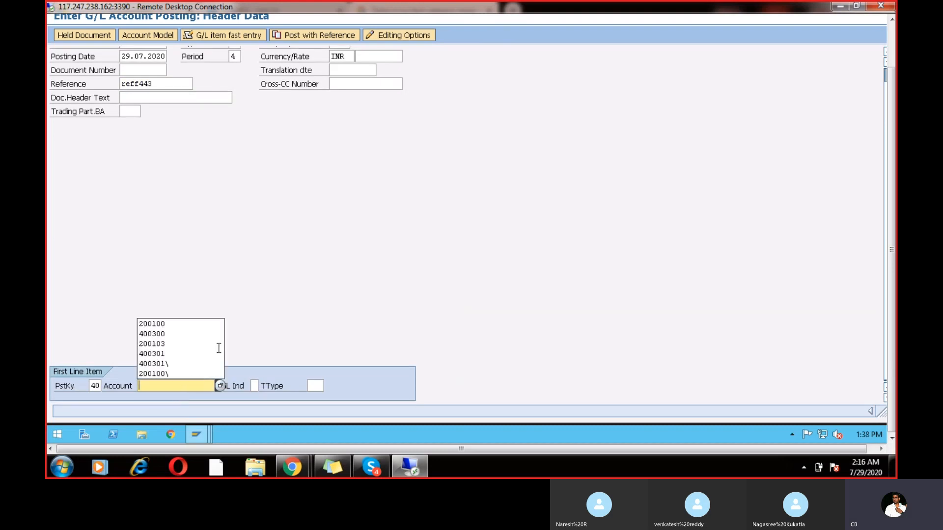
pyautogui.click(171, 333)
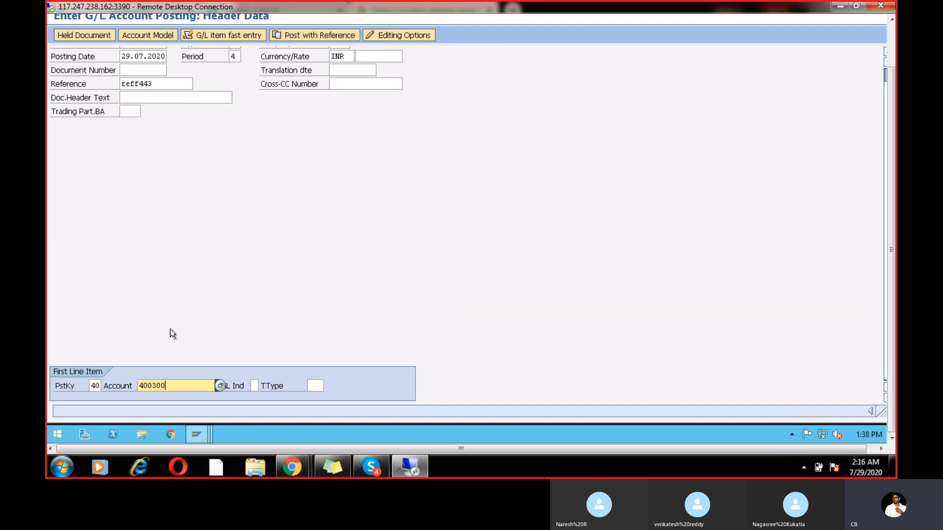
pyautogui.press('Return')
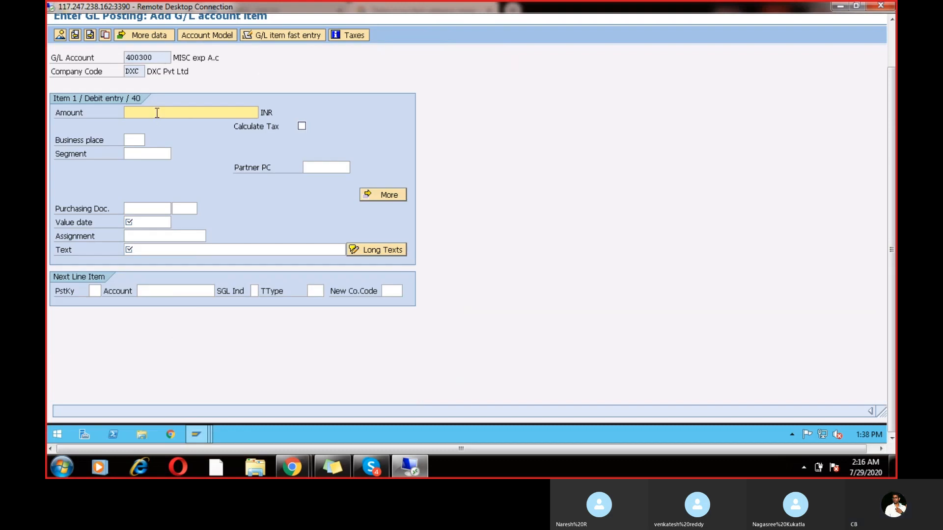
# Fill in the debit item with amount 900, value date 29.07.2020 and text Test
pyautogui.write('900')
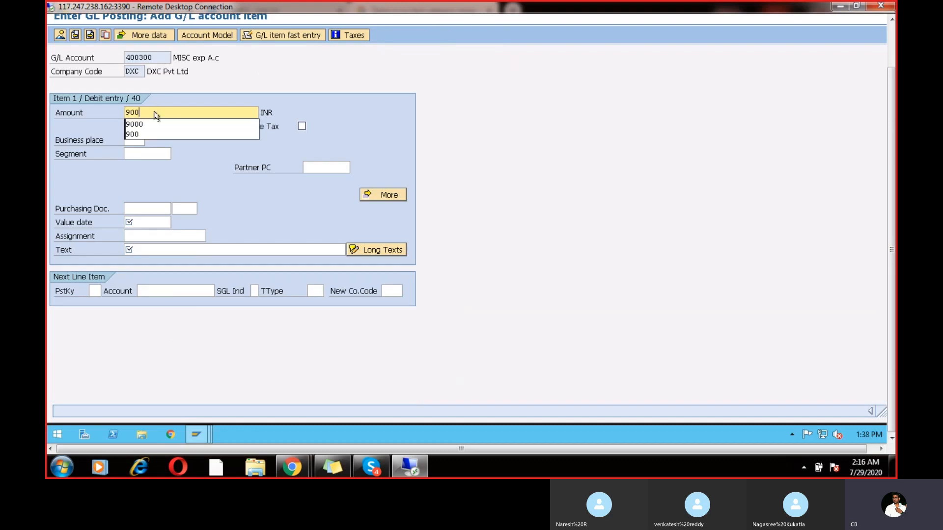
pyautogui.press('Escape')
pyautogui.click(140, 219)
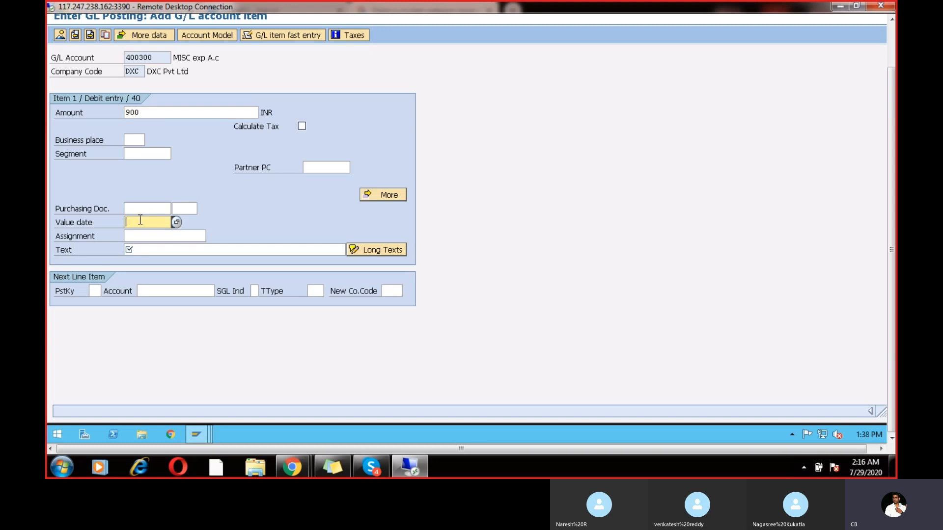
pyautogui.click(143, 234)
pyautogui.click(144, 249)
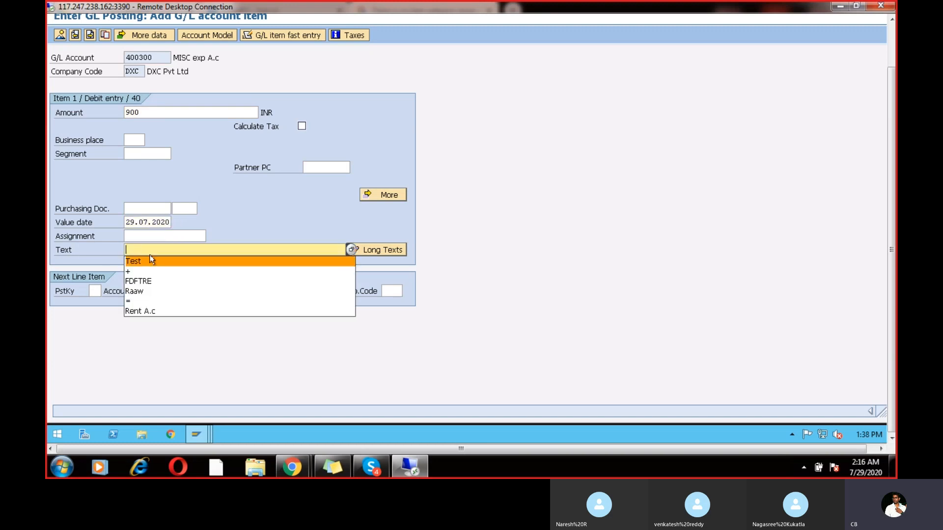
pyautogui.click(153, 262)
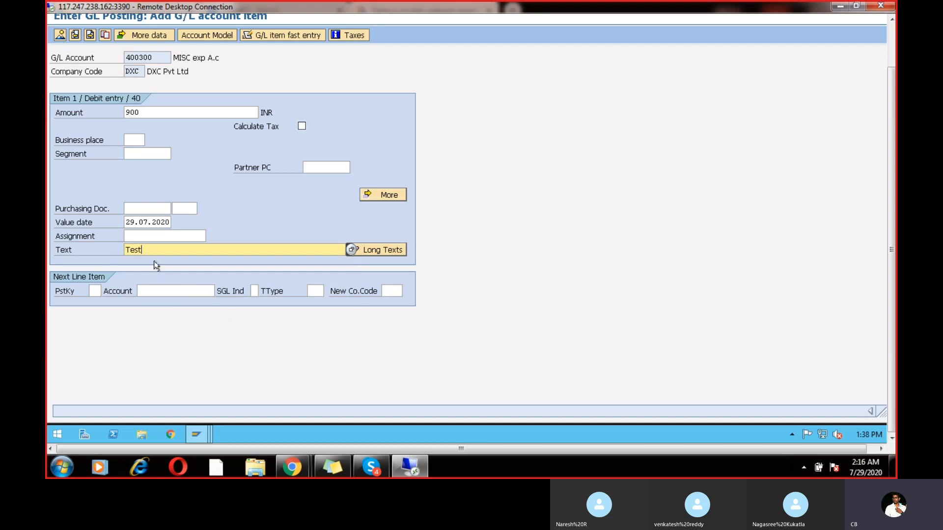
# Enter posting key 50 and account 200100 for the next line item and continue to its details
pyautogui.click(93, 291)
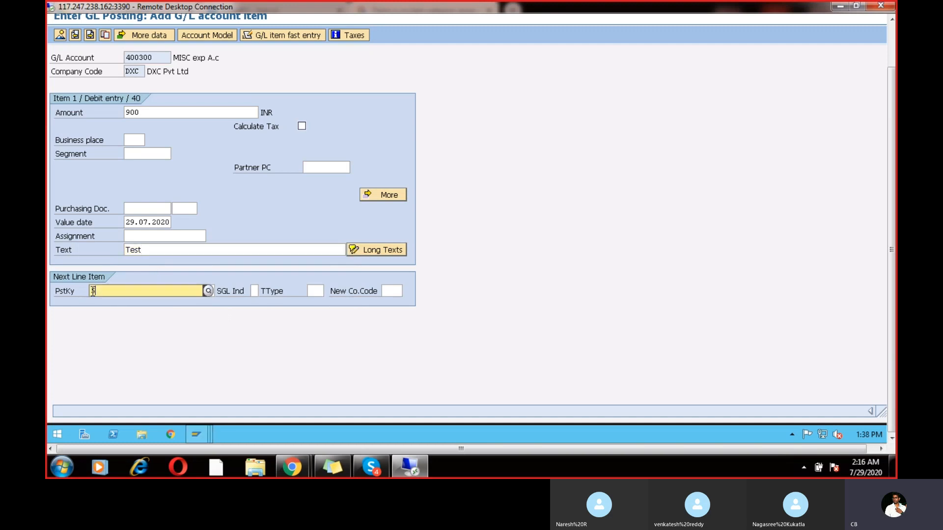
pyautogui.write('50')
pyautogui.press('Return')
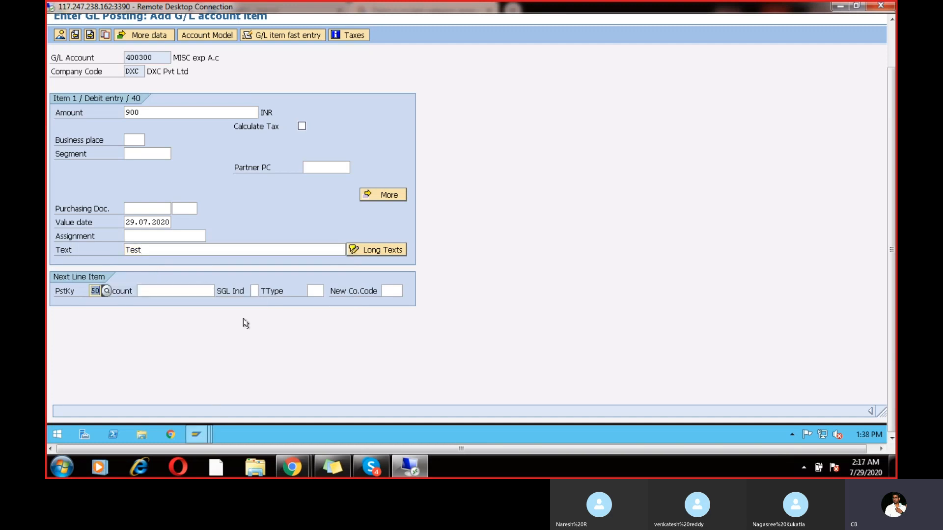
pyautogui.click(184, 291)
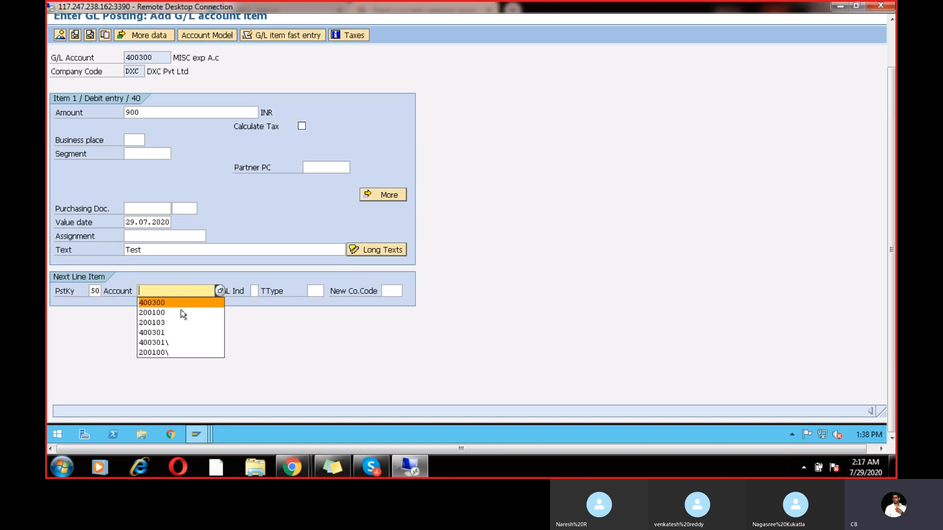
pyautogui.click(181, 311)
pyautogui.press('Return')
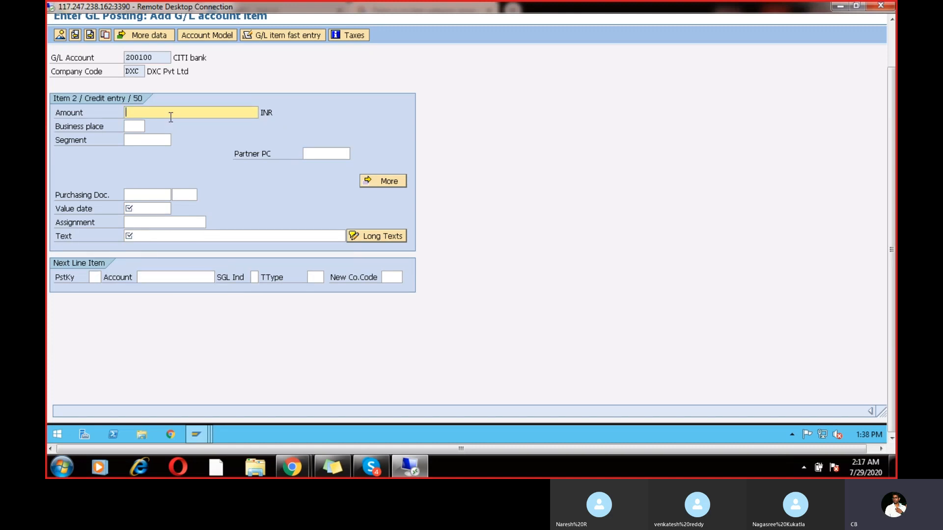
# Fill in the credit item with amount *, value date 29.07.2020 and text +
pyautogui.click(157, 207)
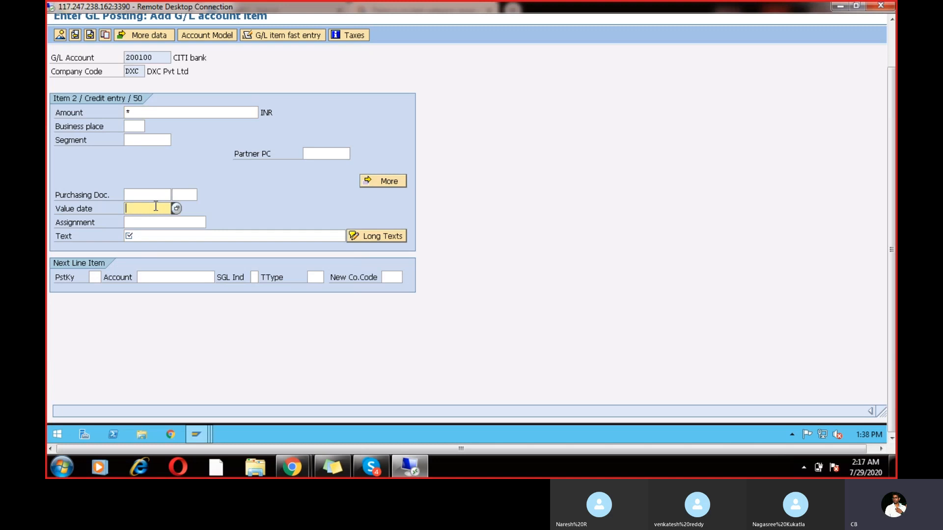
pyautogui.click(156, 221)
pyautogui.click(158, 231)
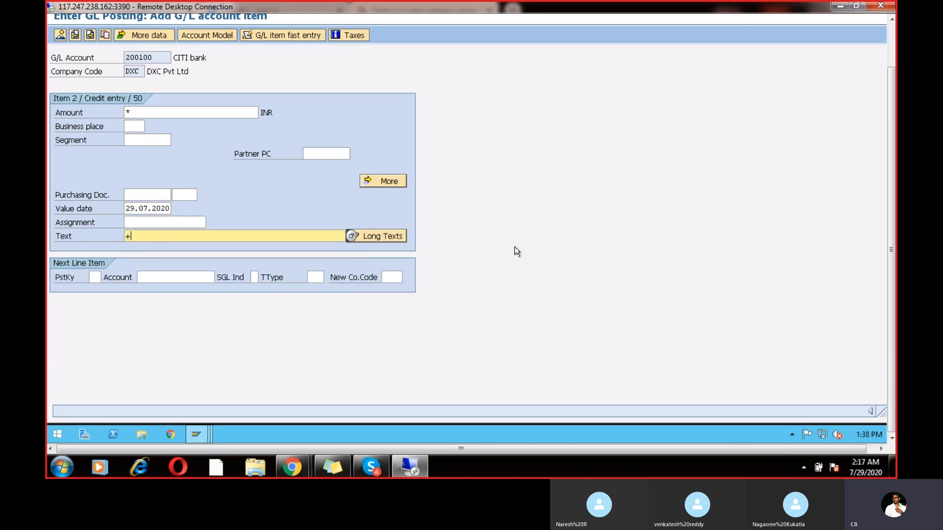
# Simulate the document and try to post it
pyautogui.moveTo(891, 81); pyautogui.dragTo(896, 44)
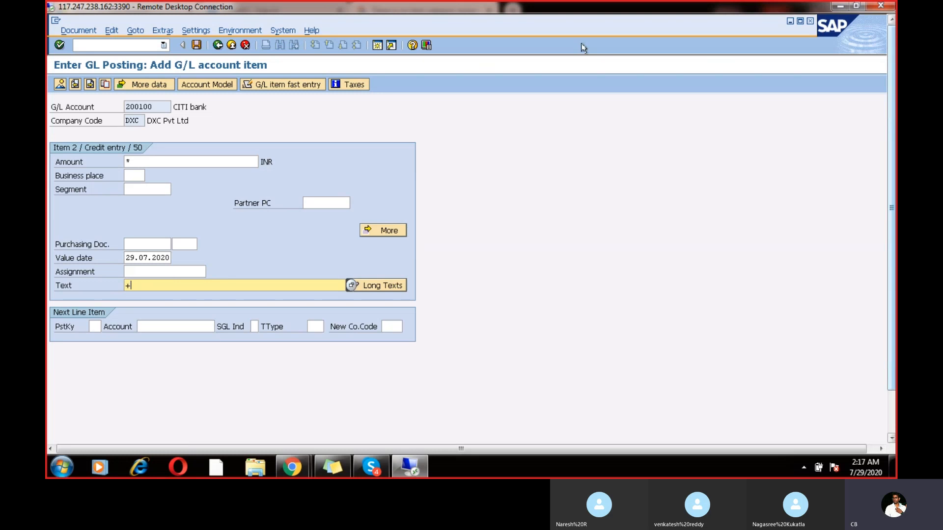
pyautogui.click(80, 31)
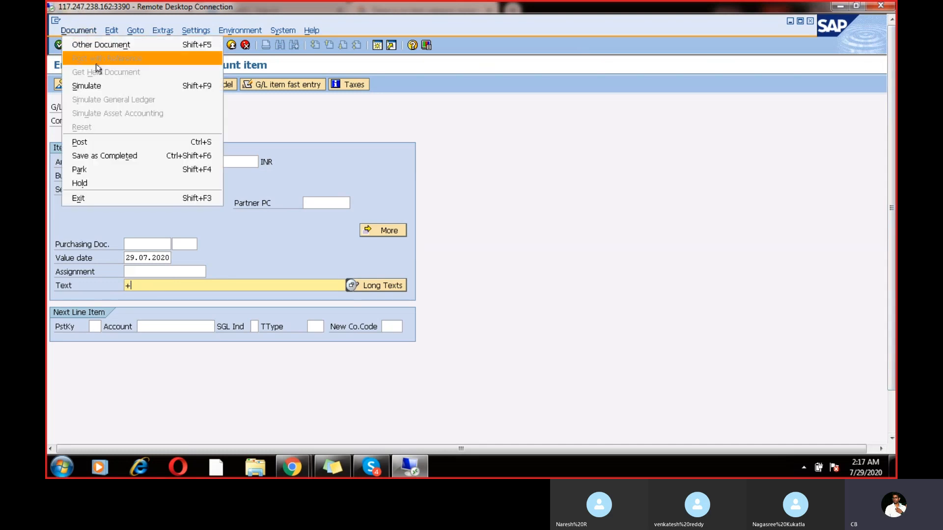
pyautogui.click(93, 86)
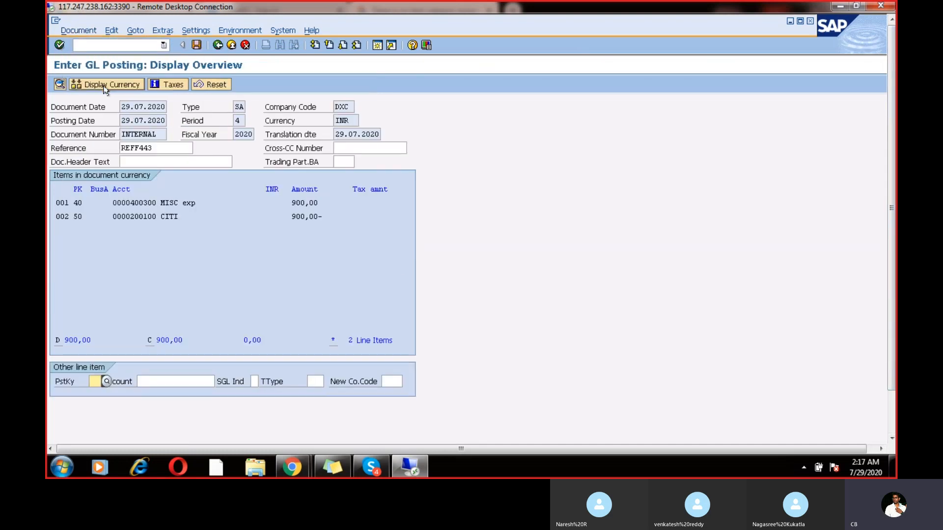
pyautogui.click(192, 48)
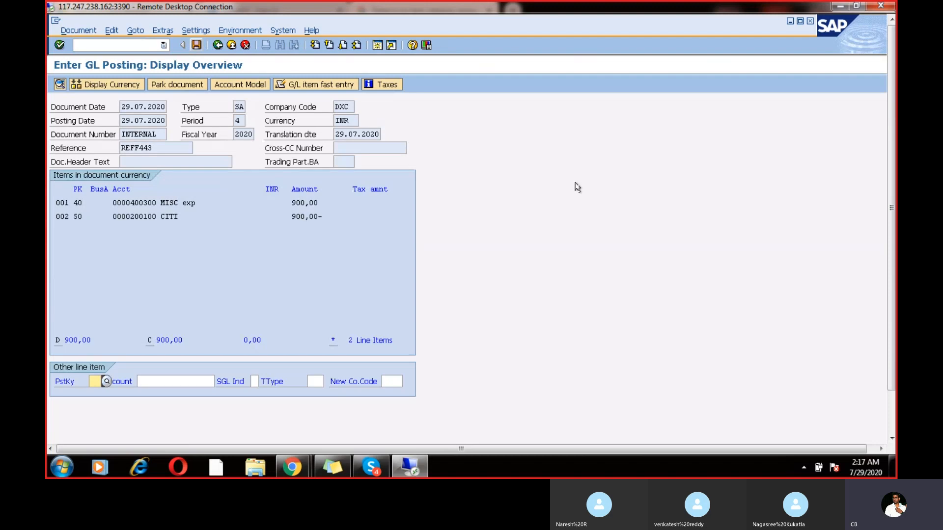
# Open the posting error's long text and follow its link to Classify G/L Accounts for Document Splitting for chart of accounts DXCC
pyautogui.click(891, 432)
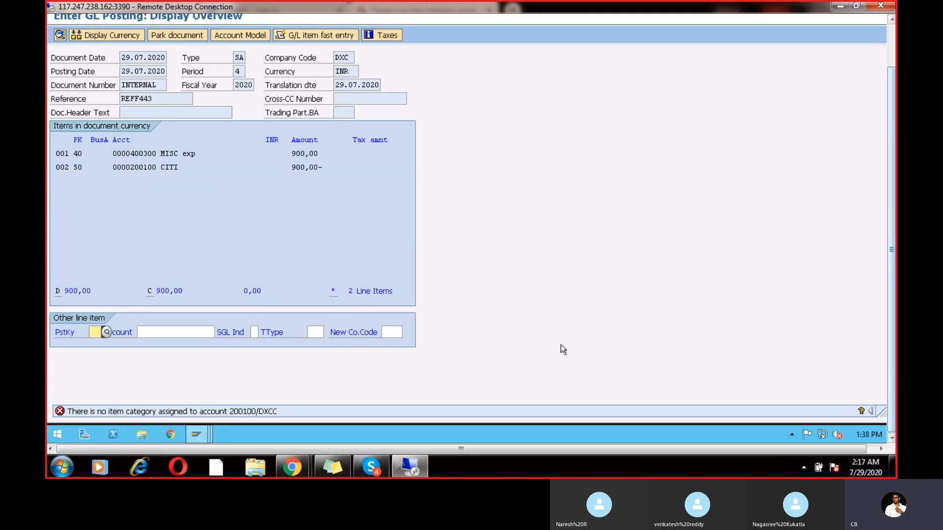
pyautogui.doubleClick(246, 414)
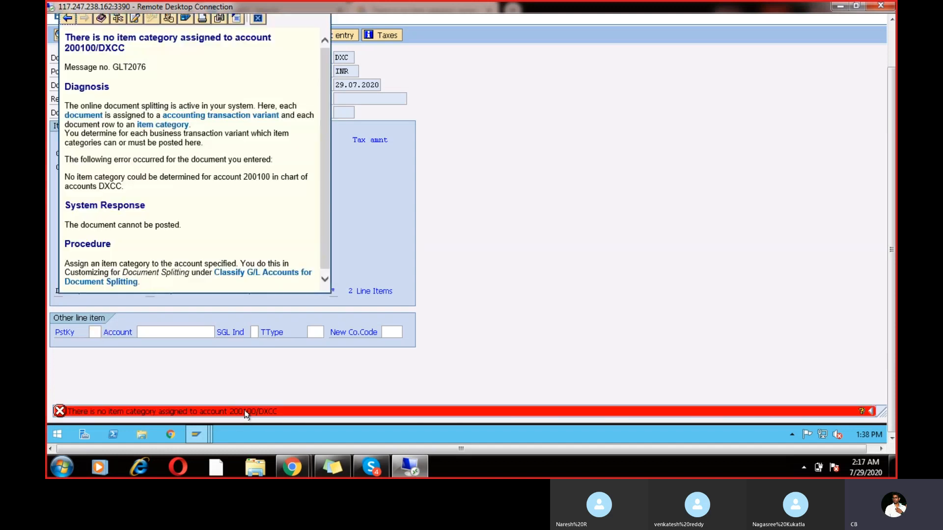
pyautogui.click(265, 276)
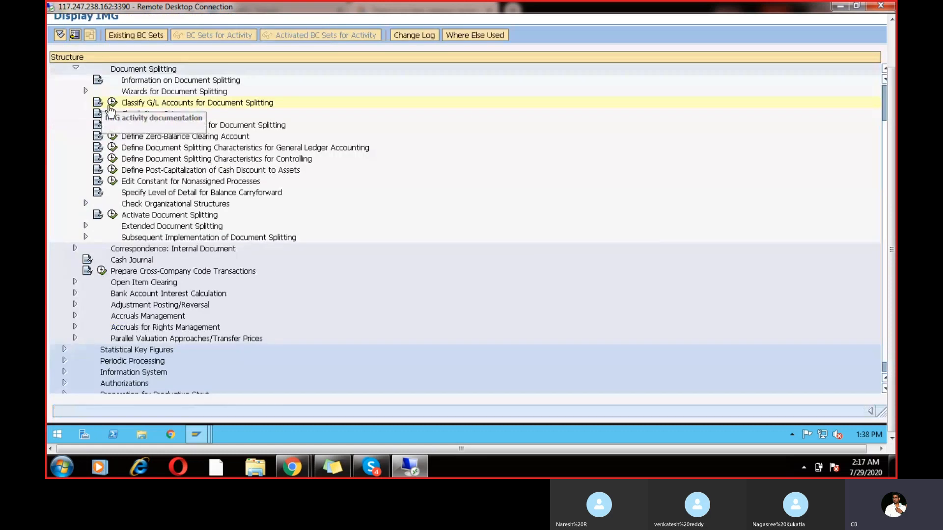
pyautogui.click(112, 107)
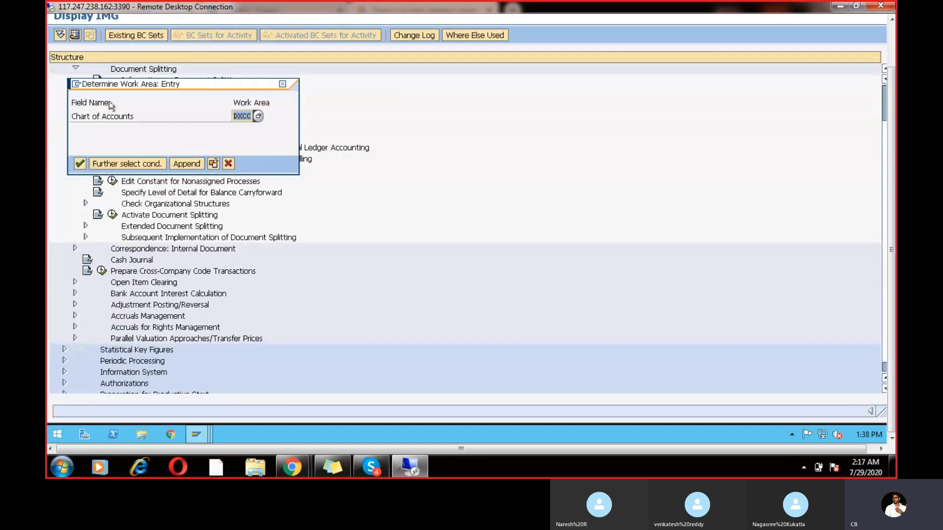
pyautogui.click(75, 162)
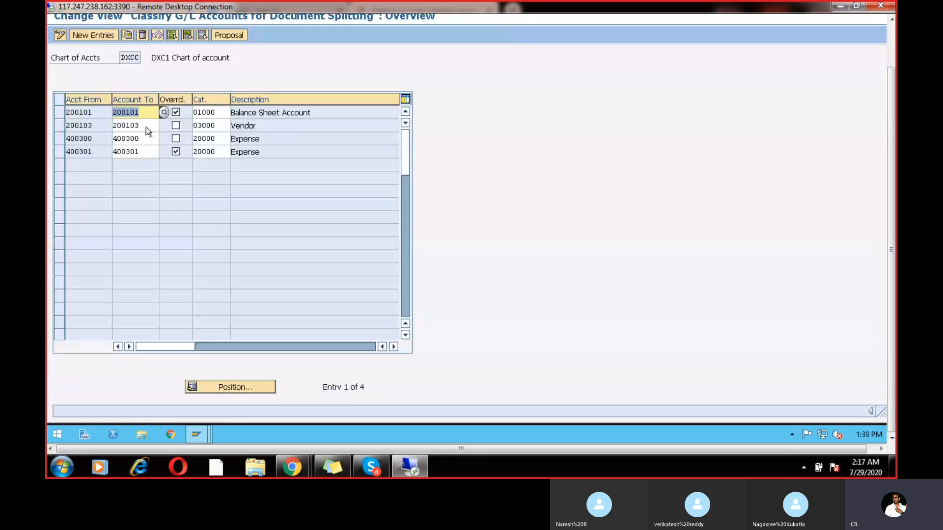
# Check the existing account classifications for account 200100 and return to the error's long text
pyautogui.click(147, 113)
pyautogui.click(892, 19)
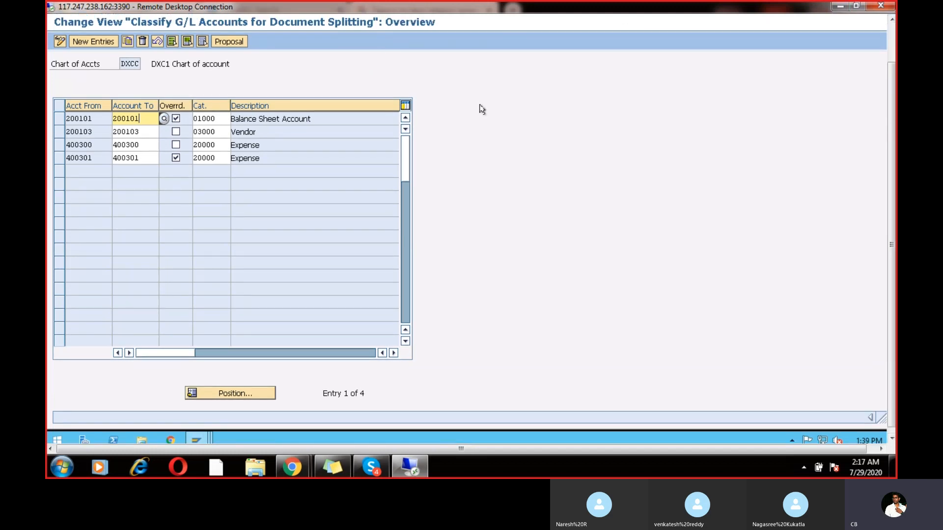
pyautogui.click(893, 31)
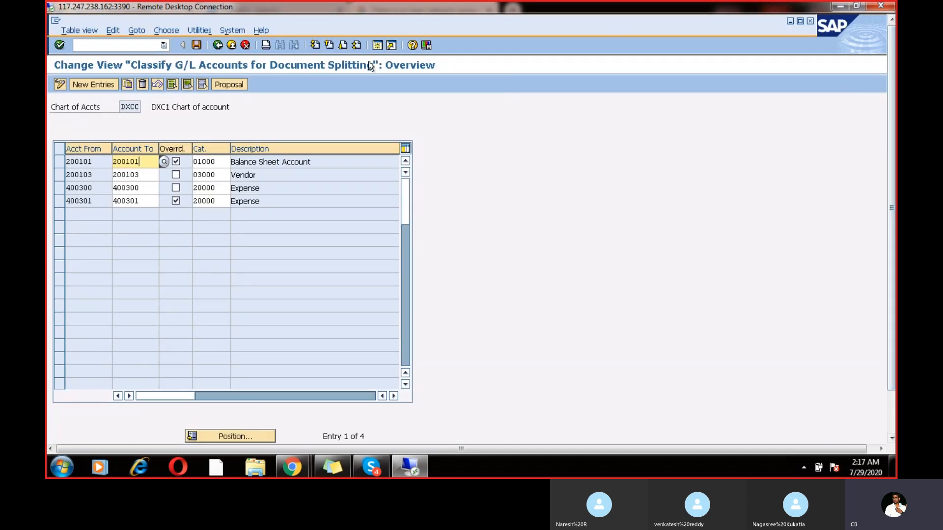
pyautogui.click(218, 45)
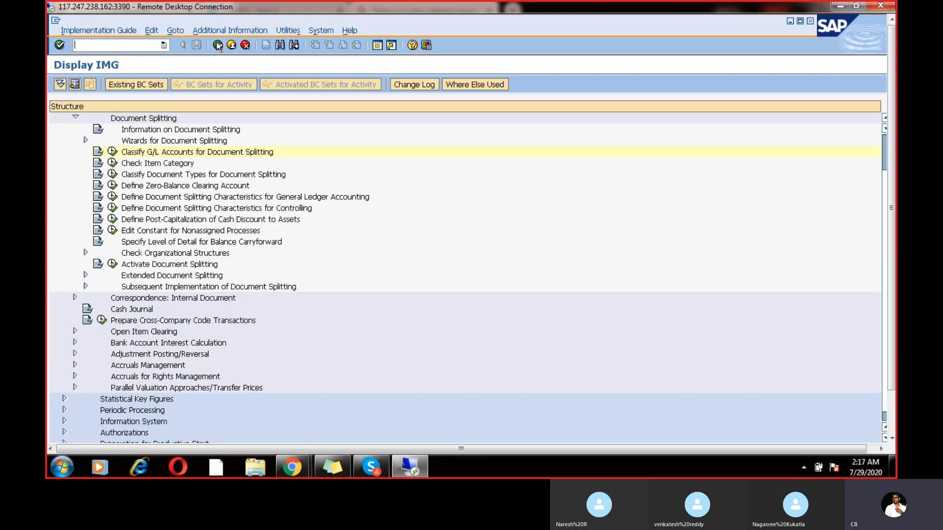
pyautogui.click(217, 46)
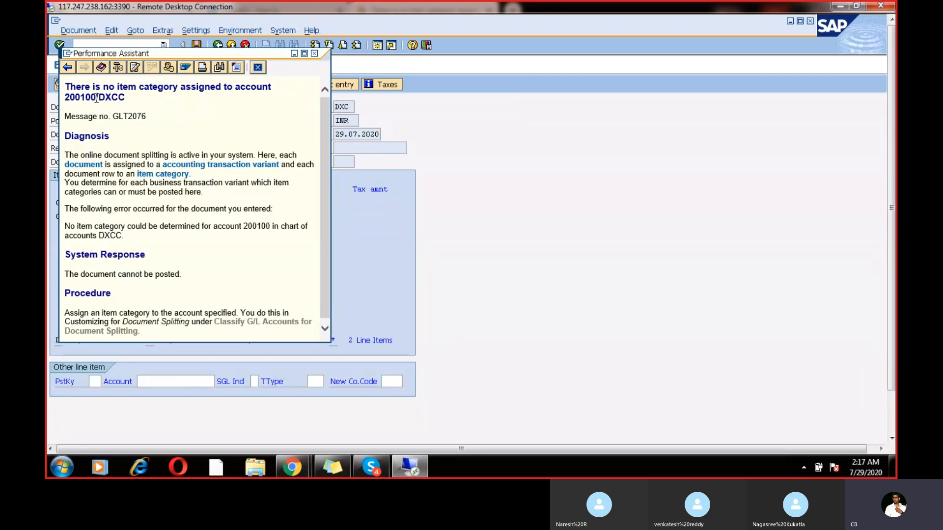
# Reread the account and procedure in the error's long text and follow its link to the document splitting customizing
pyautogui.moveTo(97, 97); pyautogui.dragTo(68, 98)
pyautogui.doubleClick(104, 293)
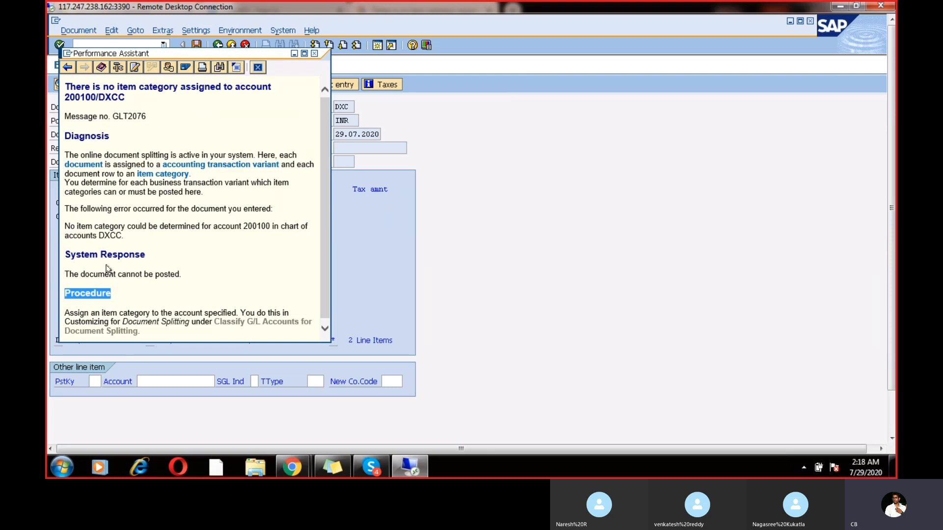
pyautogui.click(249, 325)
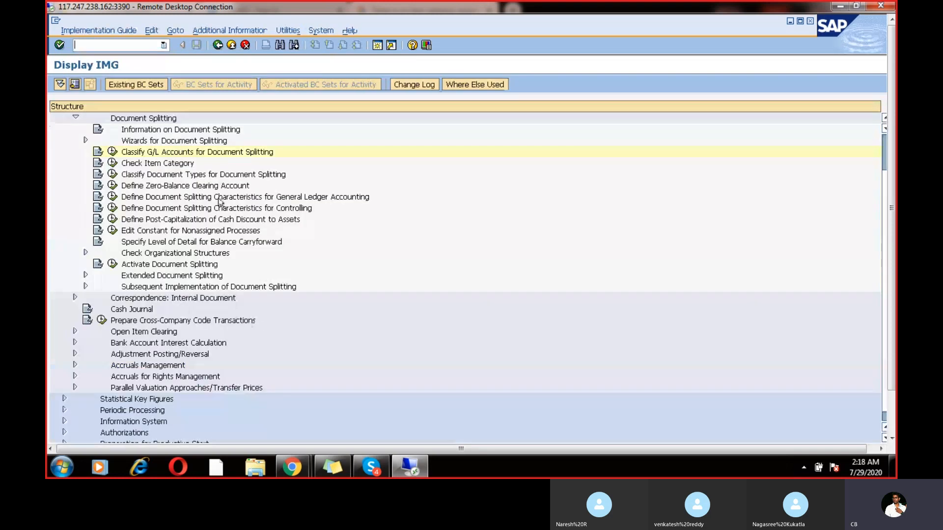
pyautogui.click(113, 153)
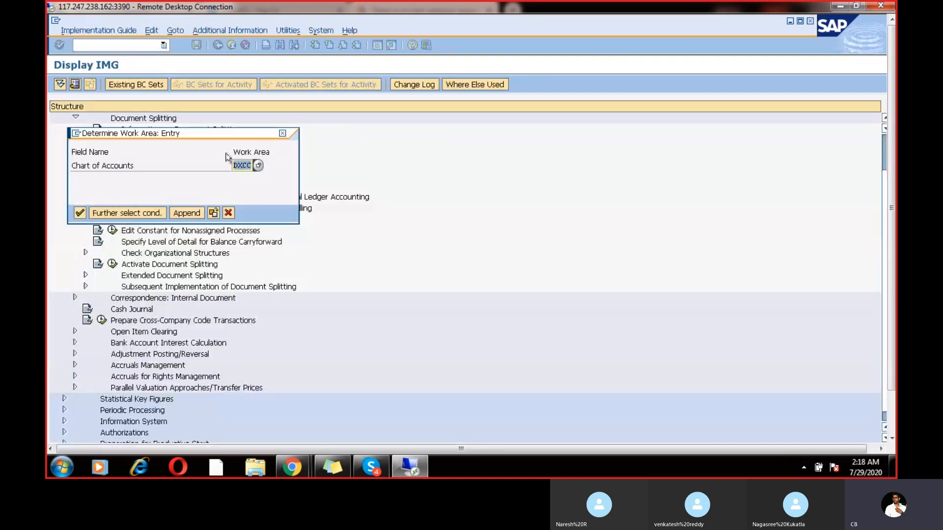
pyautogui.click(80, 213)
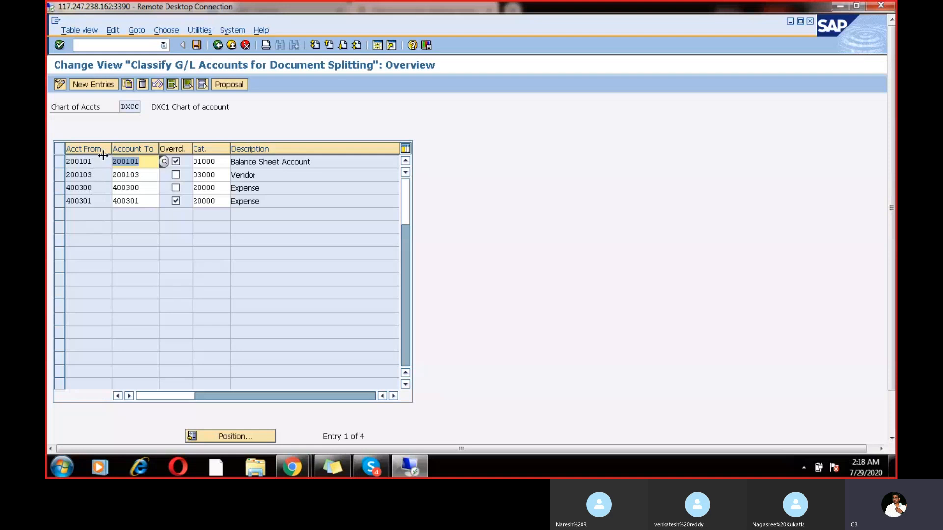
pyautogui.click(99, 86)
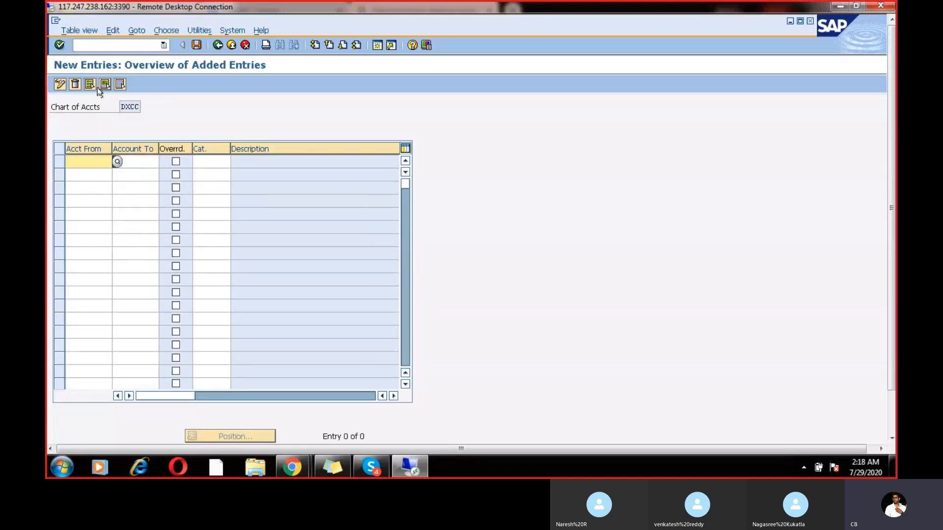
pyautogui.write('200100')
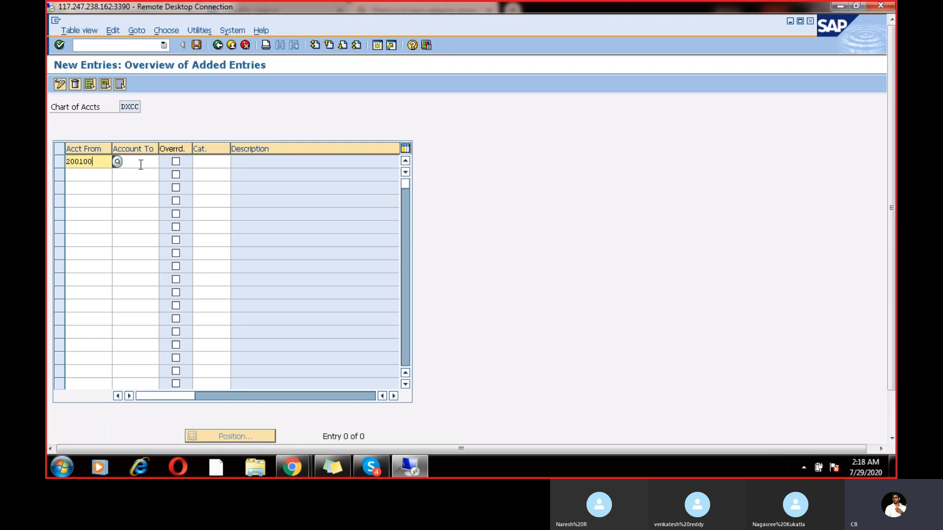
pyautogui.click(139, 163)
pyautogui.write('200100')
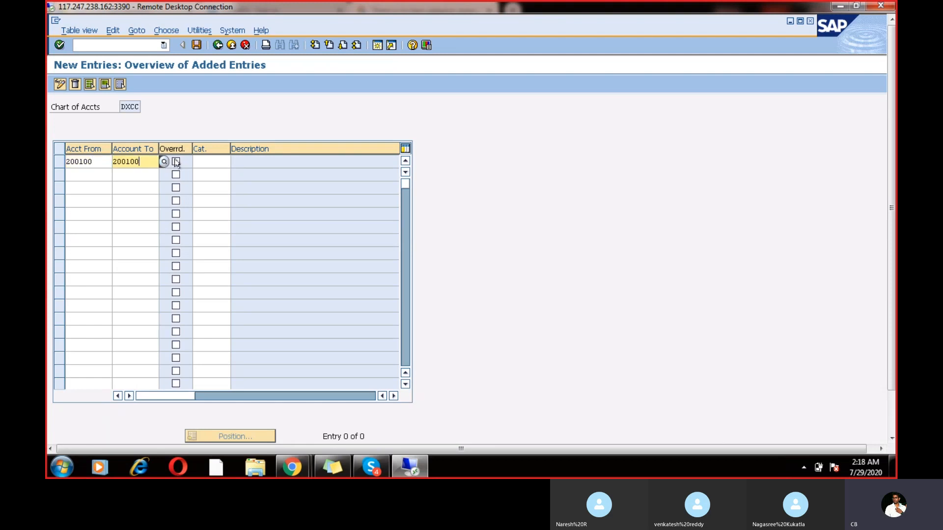
pyautogui.click(210, 163)
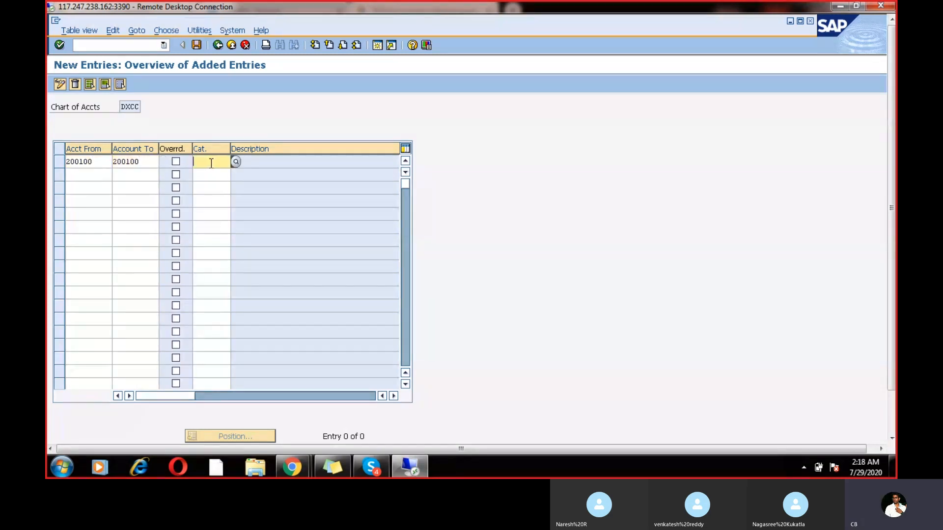
pyautogui.click(235, 162)
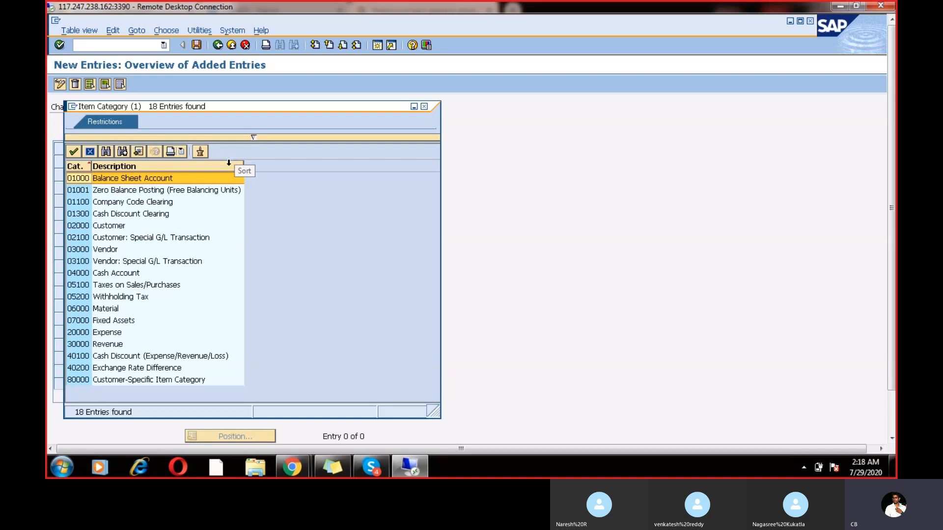
pyautogui.click(424, 106)
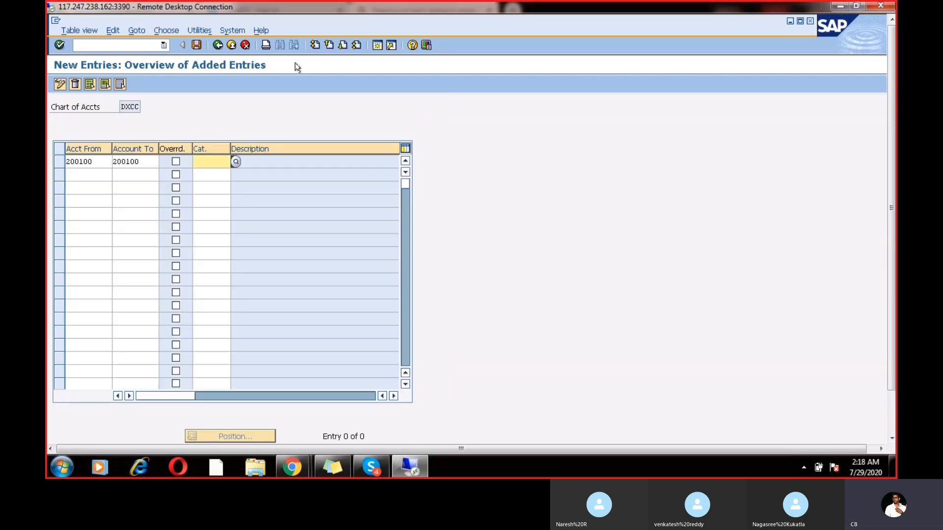
pyautogui.click(232, 45)
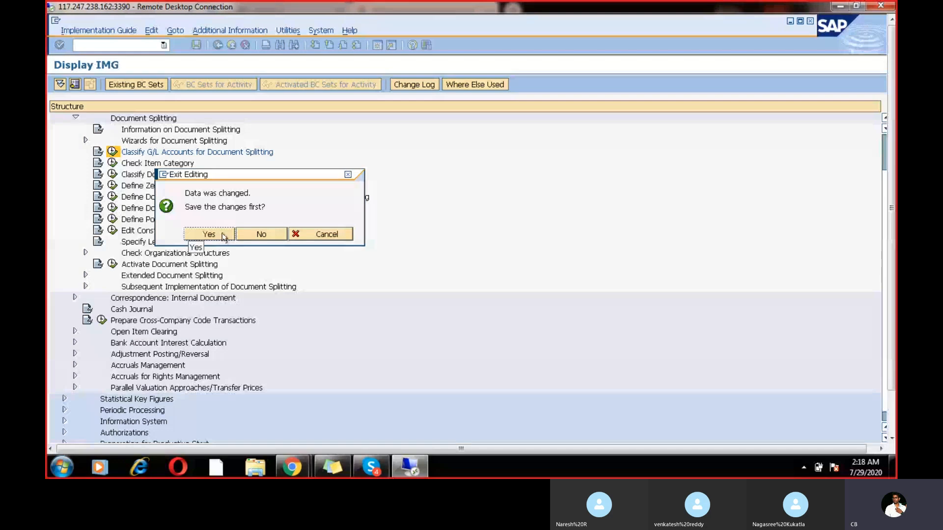
pyautogui.click(249, 235)
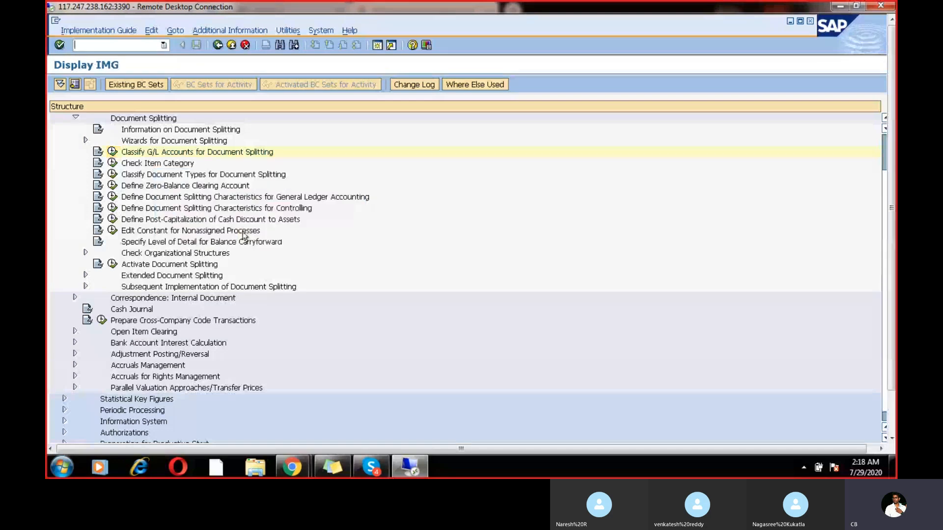
# Open Classify G/L Accounts for Document Splitting for chart of accounts DXCC and check the categories of the existing entries
pyautogui.click(112, 153)
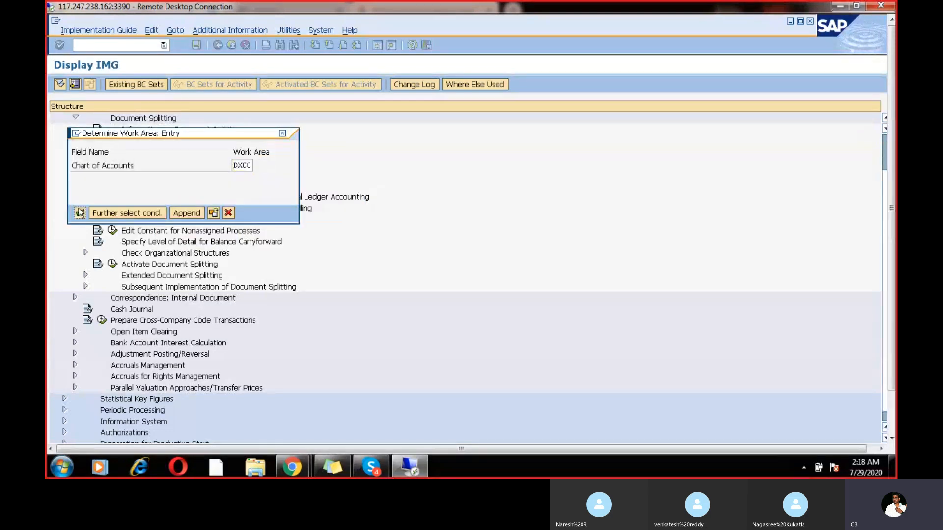
pyautogui.click(80, 212)
pyautogui.click(131, 175)
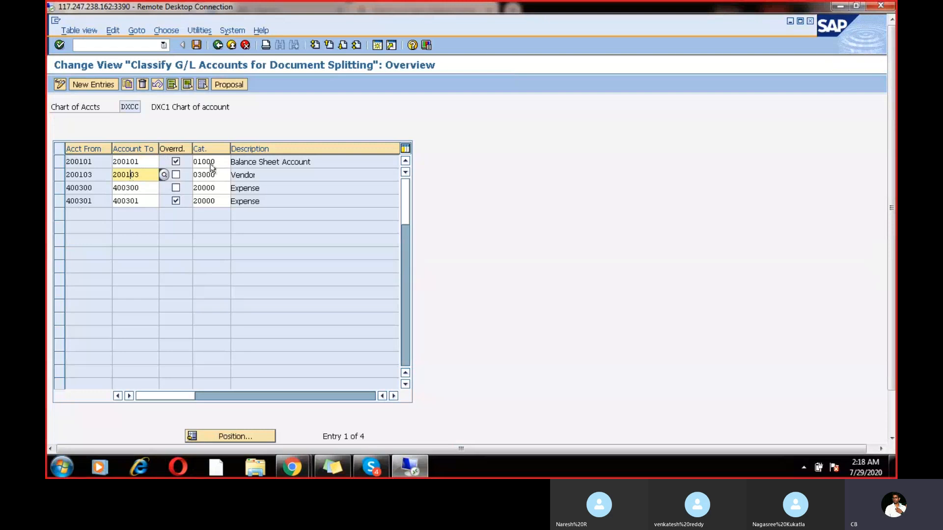
pyautogui.click(218, 161)
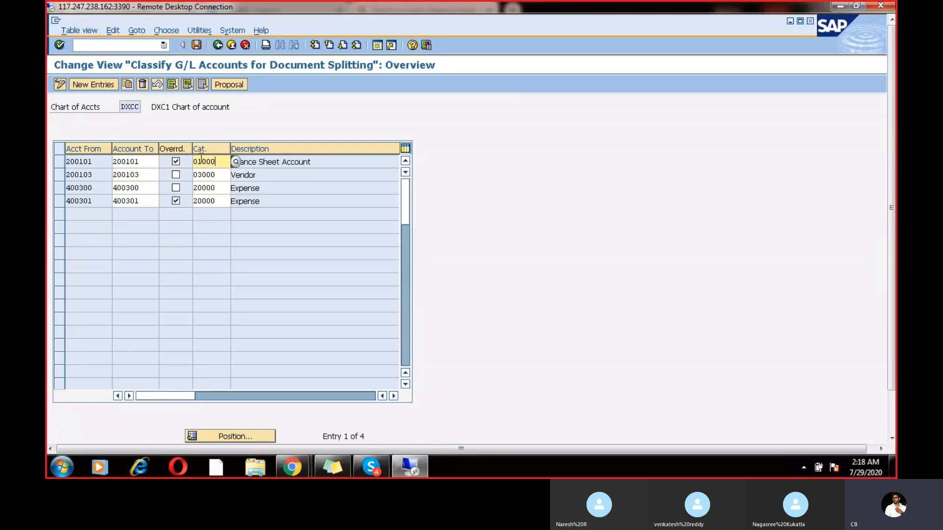
# Add a new entry for account range 200100 to 200100 with item category 01000 Balance Sheet Account, leaving the override off
pyautogui.click(93, 84)
pyautogui.write('200100')
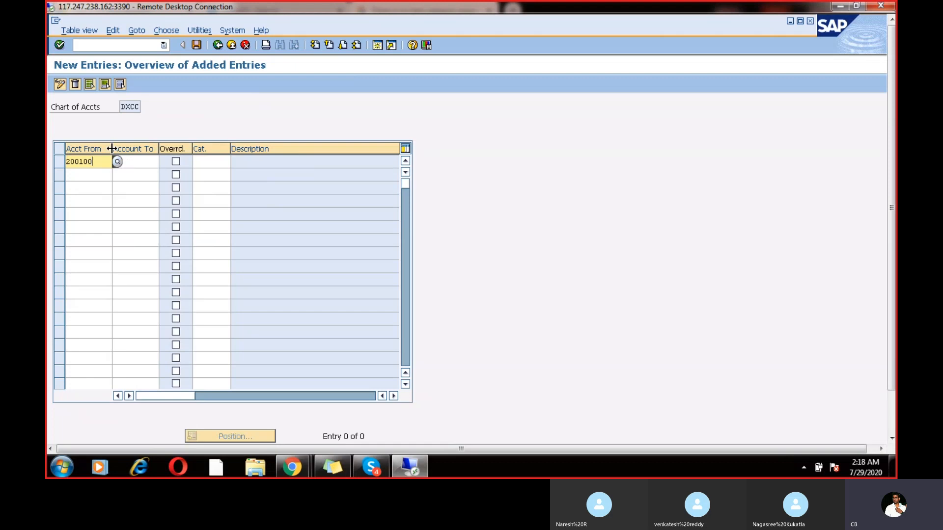
pyautogui.click(139, 161)
pyautogui.write('200100')
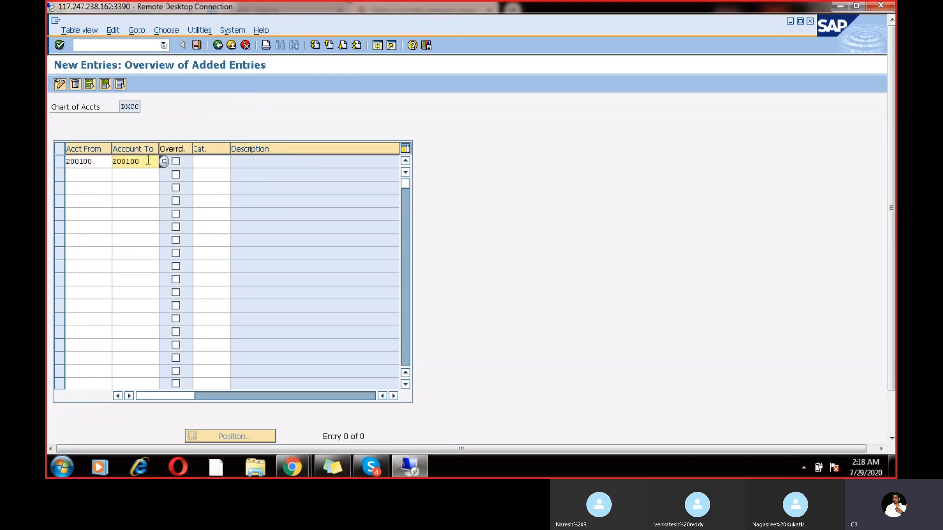
pyautogui.click(175, 161)
pyautogui.click(202, 161)
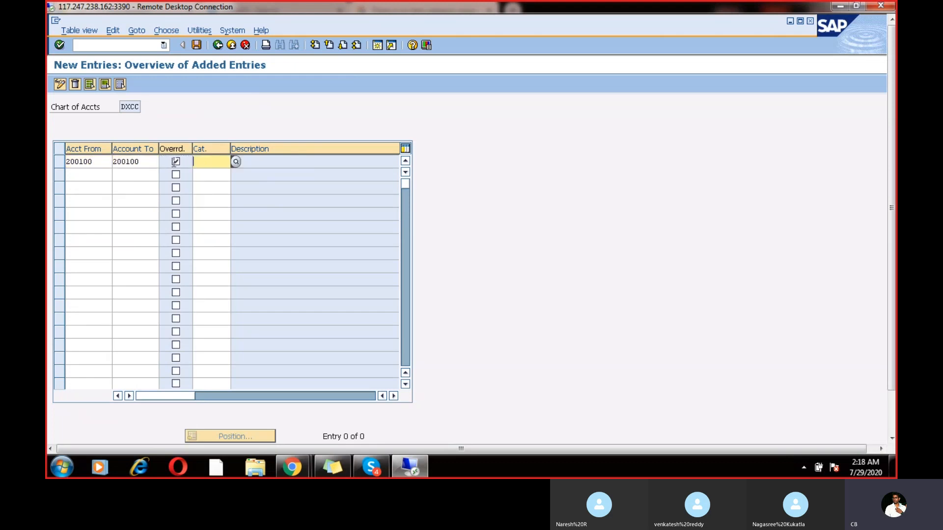
pyautogui.click(175, 162)
pyautogui.click(204, 158)
pyautogui.click(233, 163)
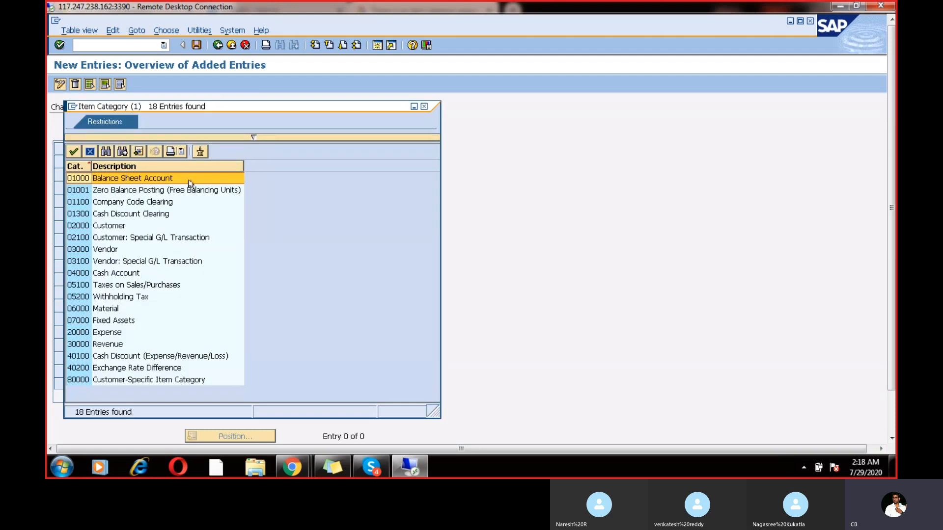
pyautogui.doubleClick(188, 179)
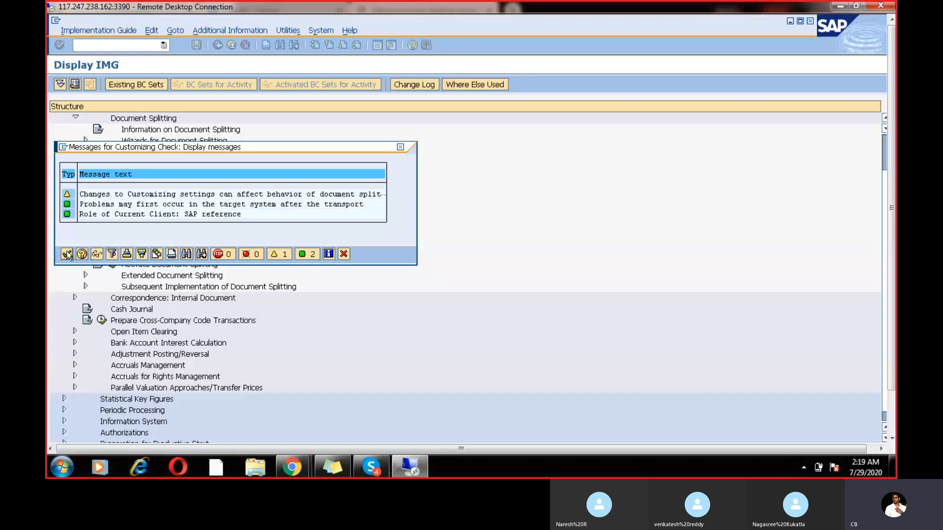
# Save the new account classification, confirming the customizing check messages, and return to the G/L posting overview
pyautogui.click(68, 253)
pyautogui.click(218, 248)
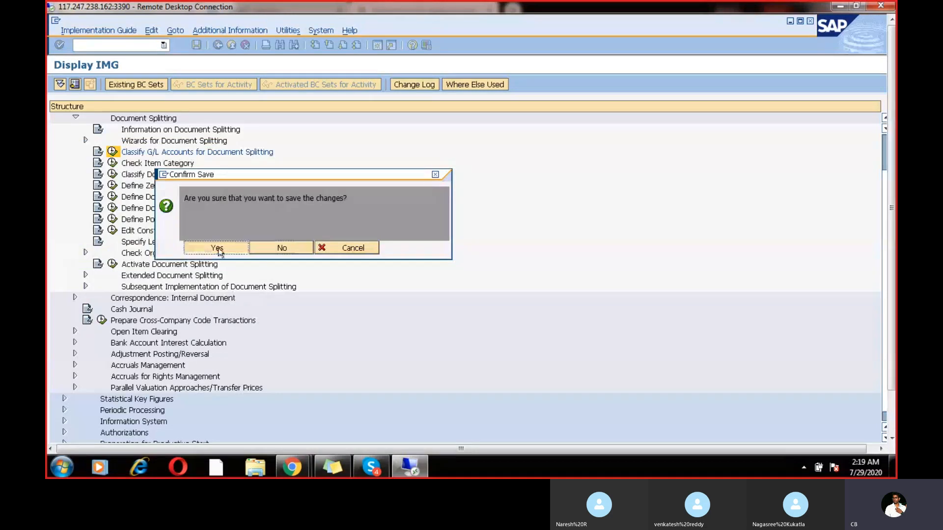
pyautogui.click(80, 212)
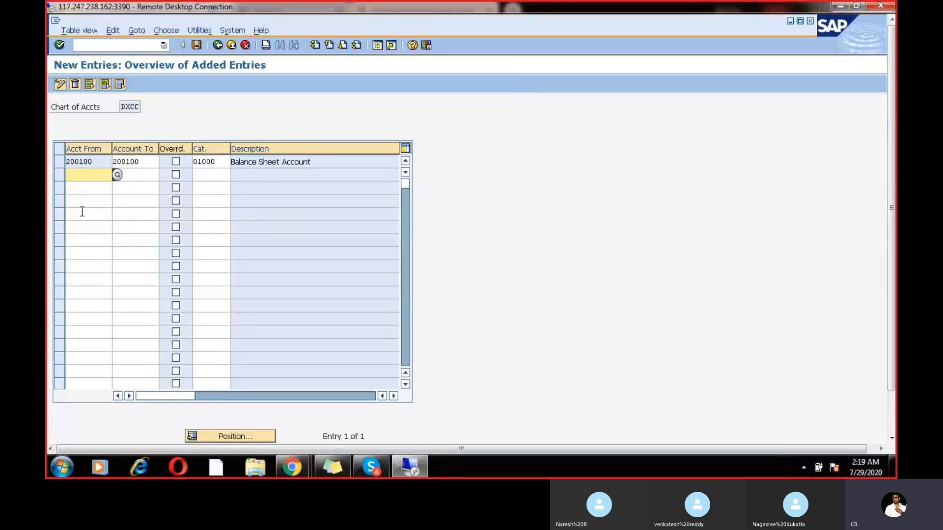
pyautogui.click(217, 45)
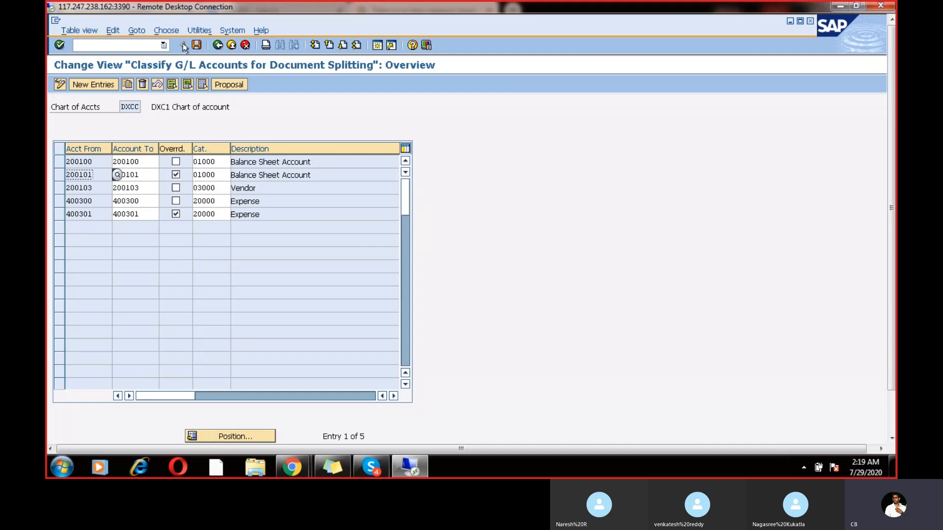
pyautogui.click(217, 45)
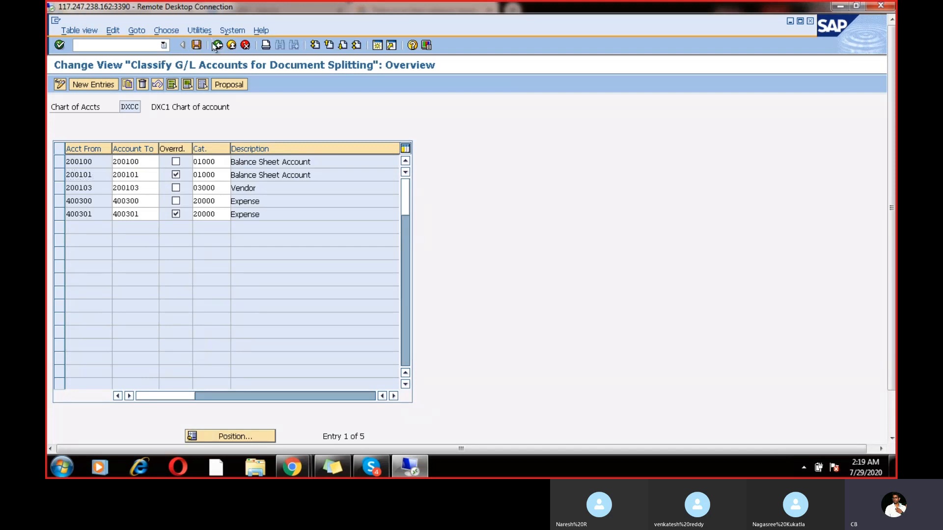
pyautogui.click(217, 45)
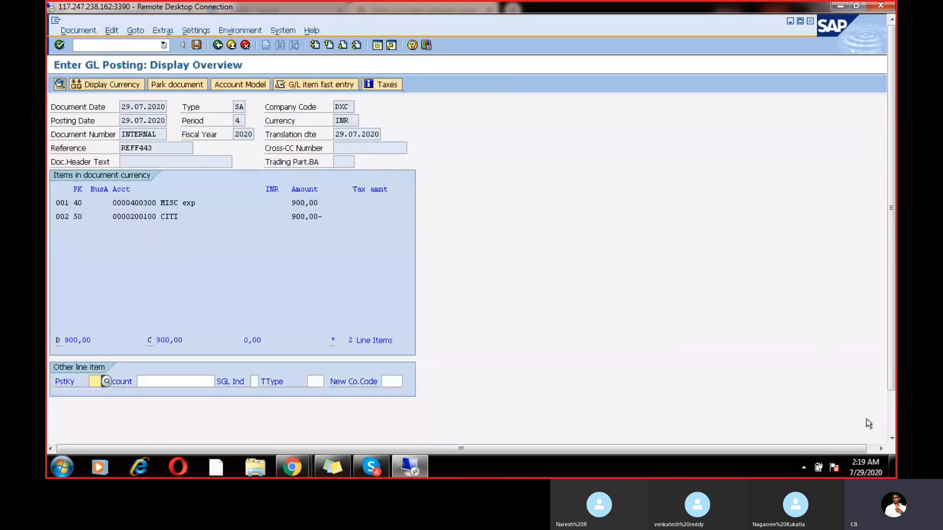
# Recheck the posting overview's error message and exit the unposted G/L document, discarding its data
pyautogui.click(891, 424)
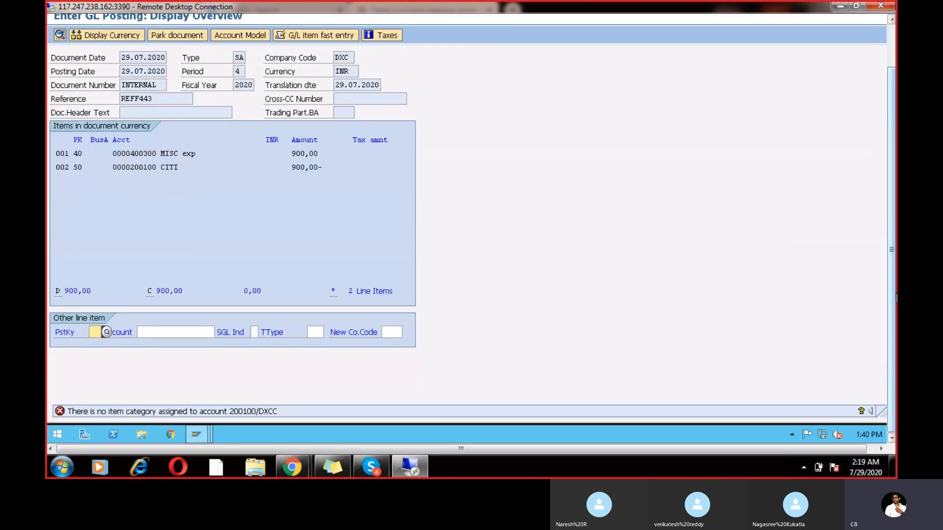
pyautogui.click(892, 52)
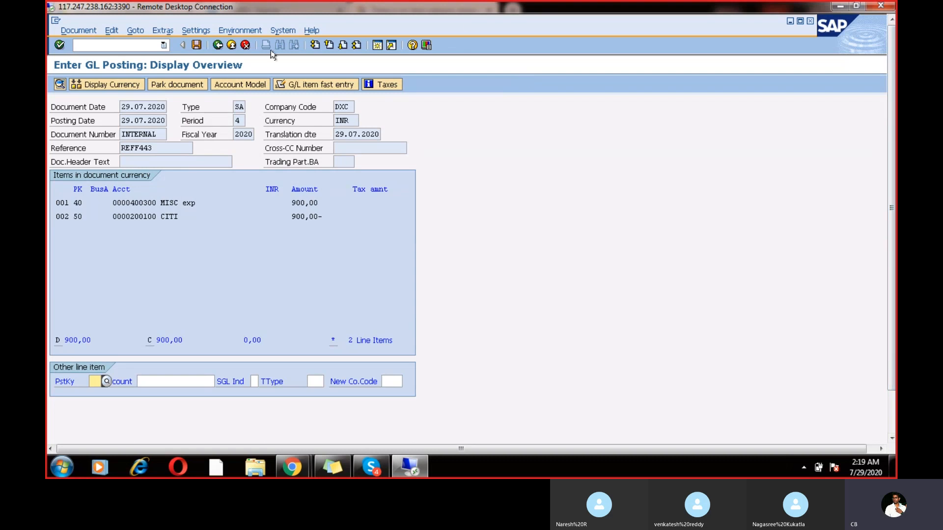
pyautogui.click(231, 45)
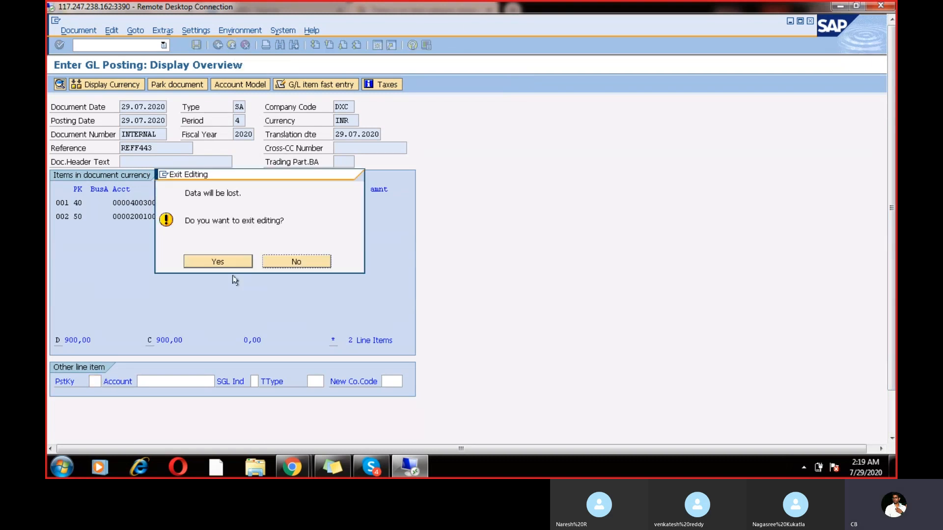
pyautogui.click(234, 263)
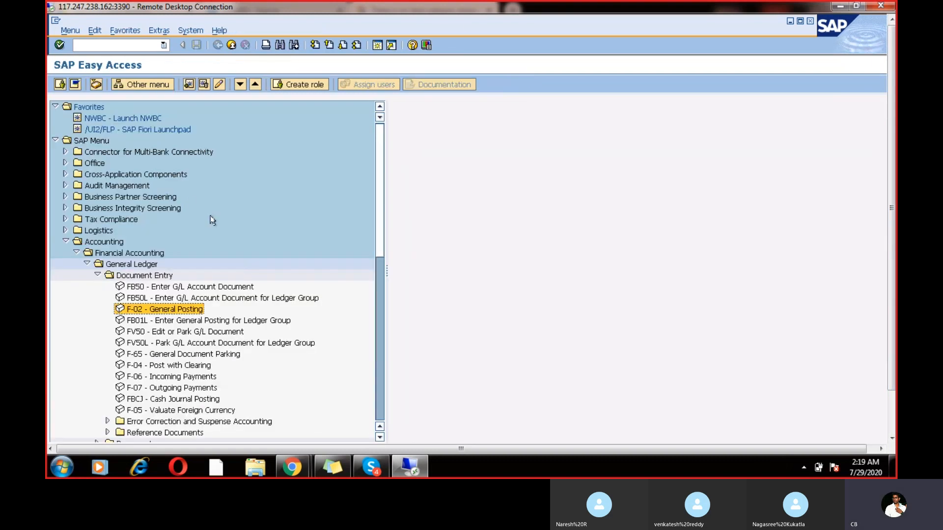
# Start a new F-02 General Posting with document date 29.07.2020 and reference reff
pyautogui.doubleClick(171, 308)
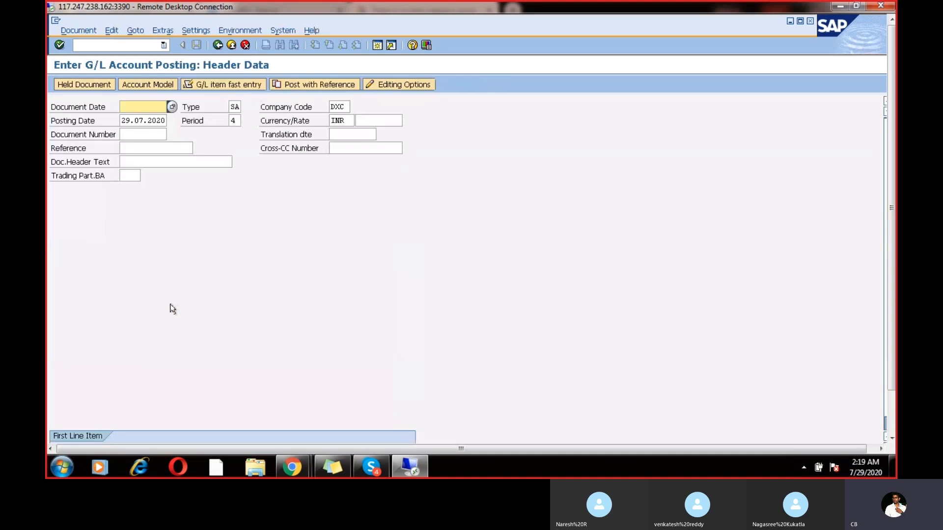
pyautogui.click(144, 110)
pyautogui.click(141, 120)
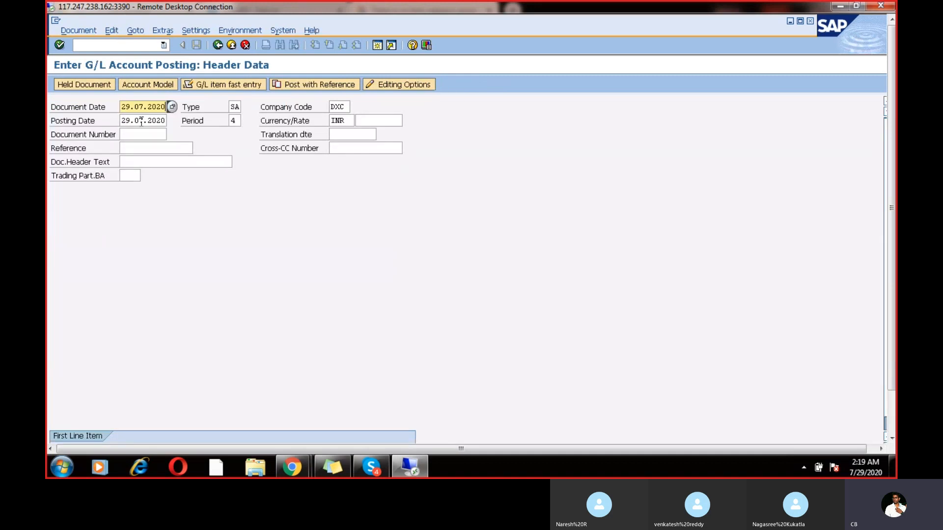
pyautogui.click(145, 147)
pyautogui.write('reff')
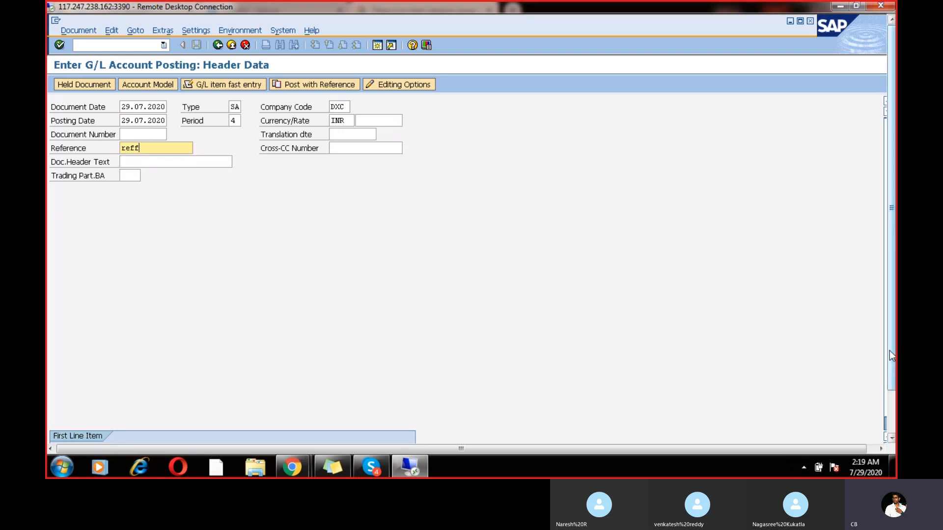
# Enter G/L account 400300 for the first line item with posting key 40 and continue to its item details
pyautogui.moveTo(892, 358); pyautogui.dragTo(892, 417)
pyautogui.click(173, 400)
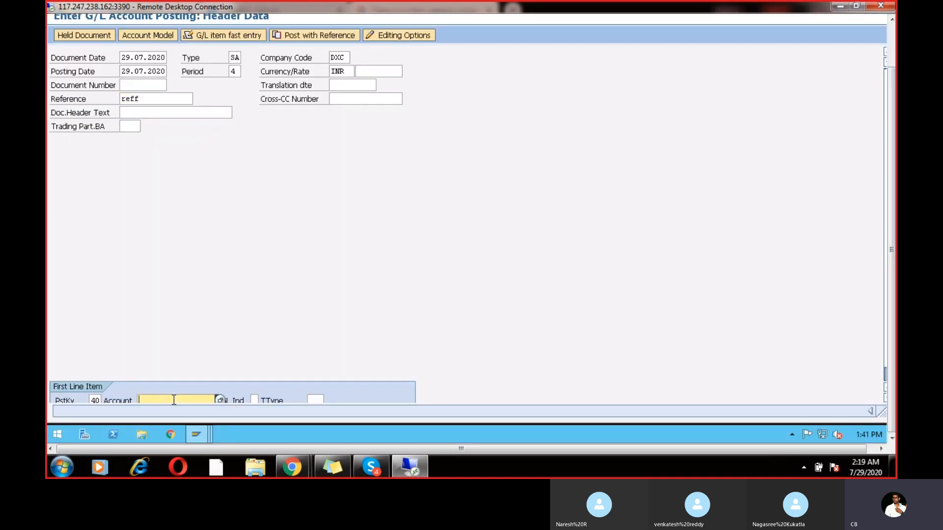
pyautogui.scroll(-1, 173, 402)
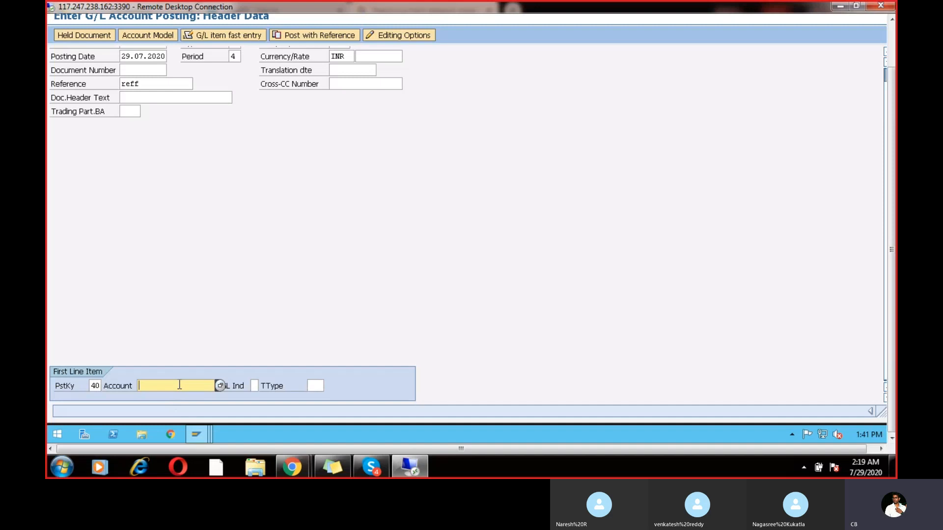
pyautogui.click(179, 385)
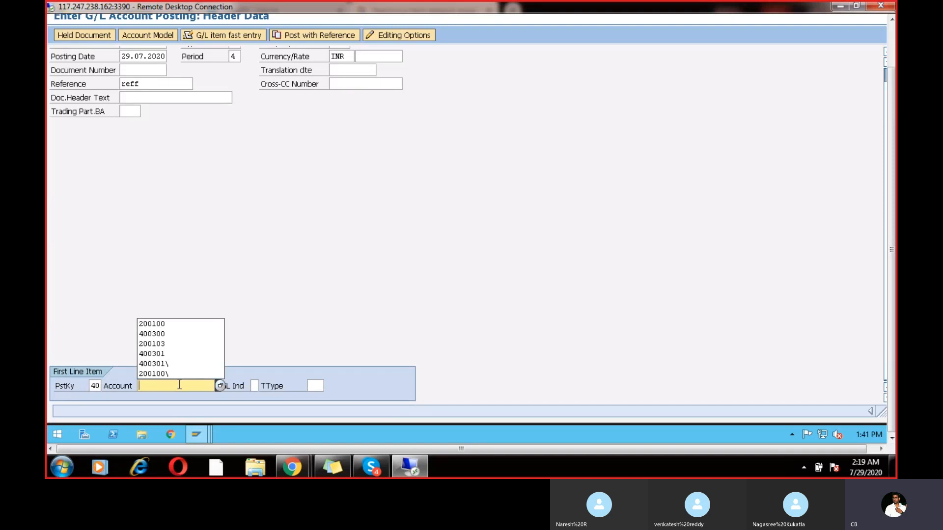
pyautogui.click(171, 336)
pyautogui.press('Return')
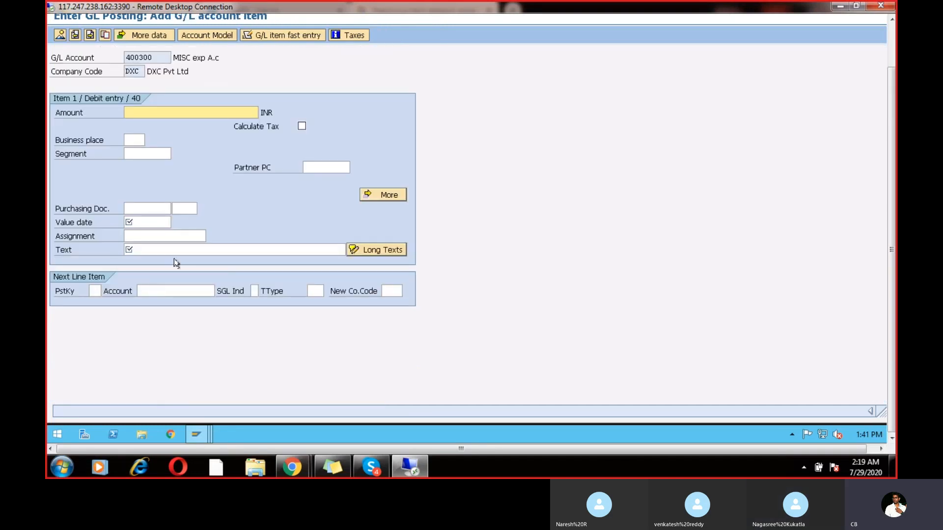
# Fill in the debit item with amount 1000, value date 29.07.2020 and text Test
pyautogui.click(165, 112)
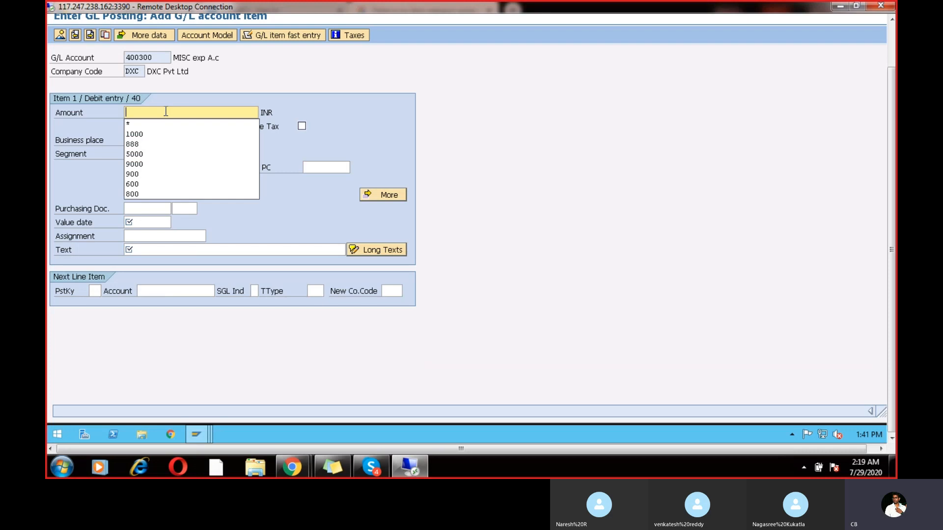
pyautogui.click(165, 133)
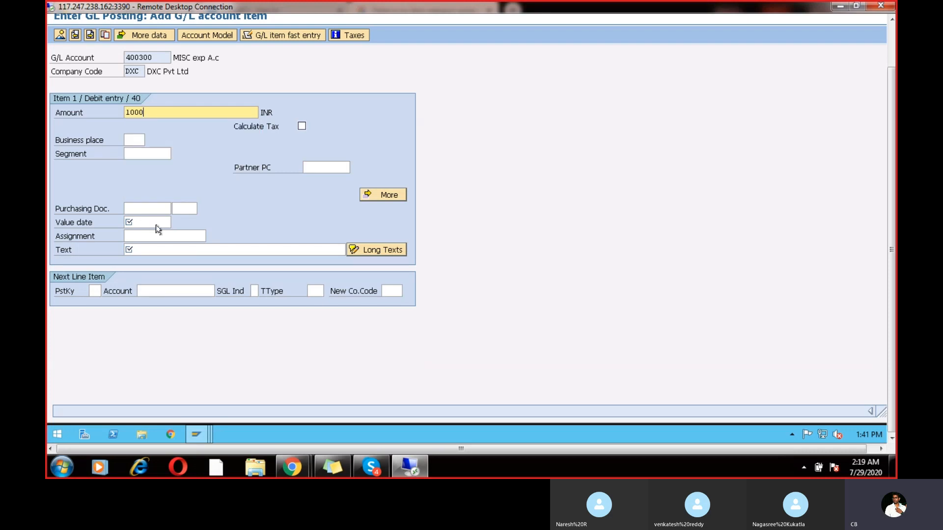
pyautogui.click(152, 223)
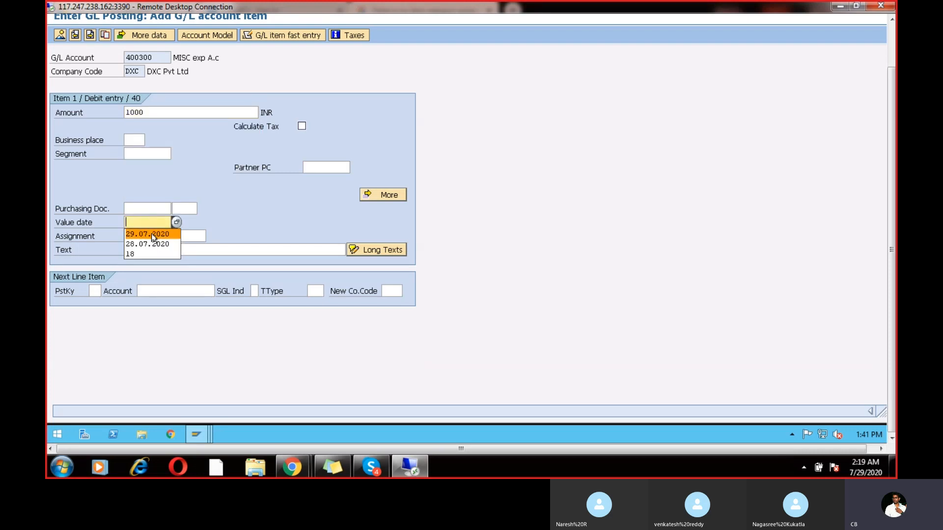
pyautogui.click(151, 235)
pyautogui.click(151, 244)
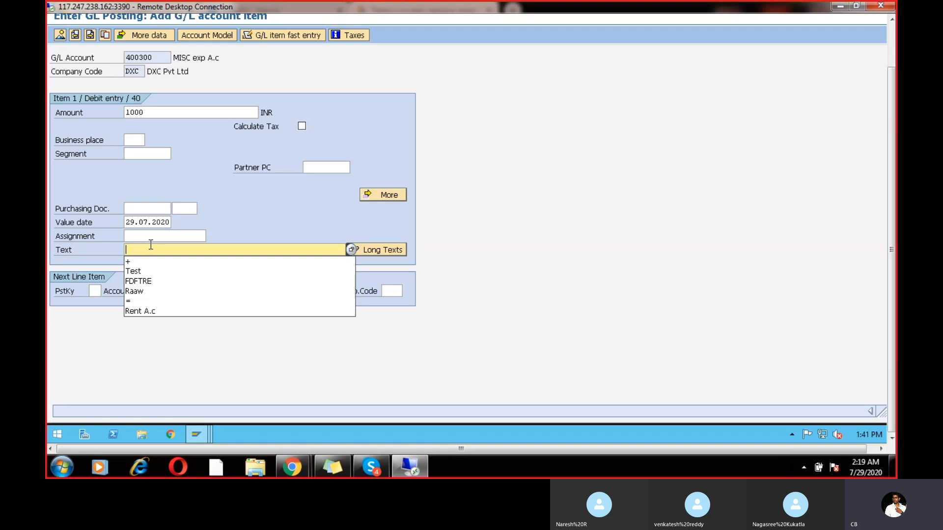
pyautogui.click(161, 276)
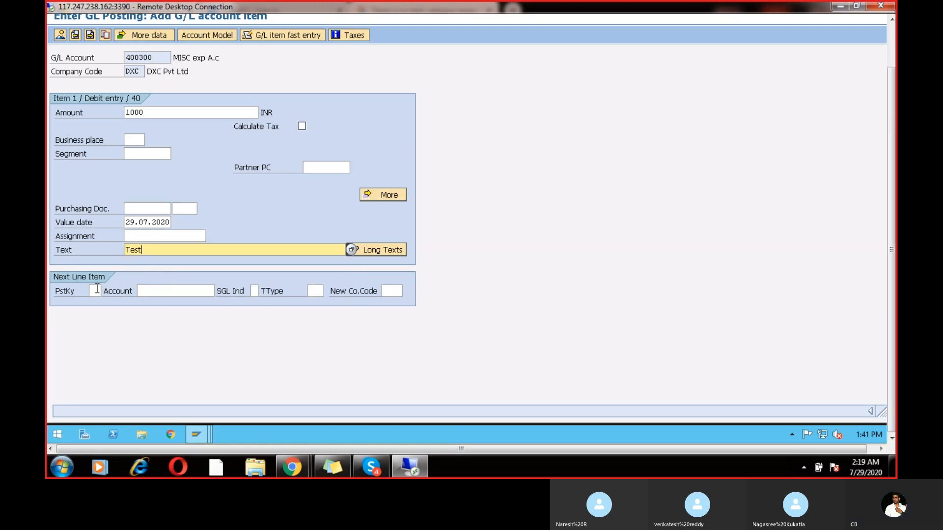
# Add a credit line item with posting key 50 for G/L account 200100 and continue to its item details
pyautogui.click(97, 290)
pyautogui.write('50')
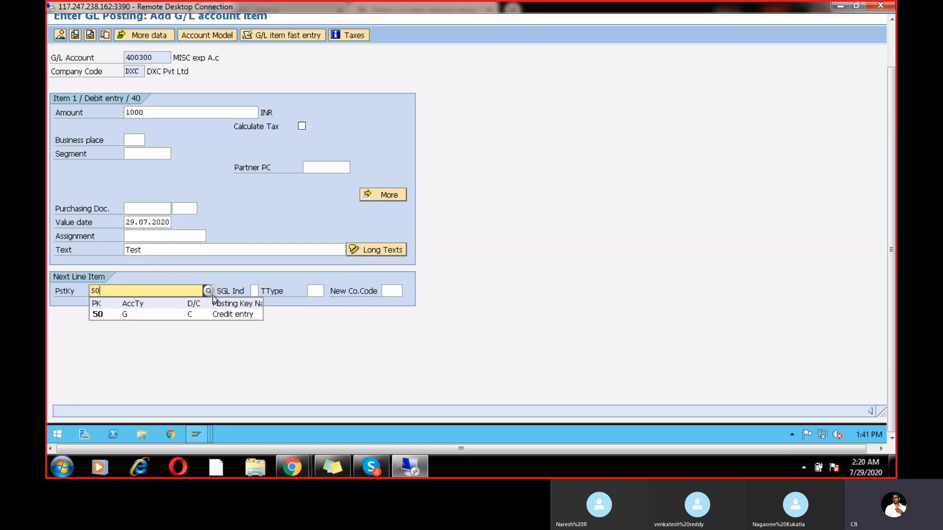
pyautogui.click(195, 370)
pyautogui.click(193, 290)
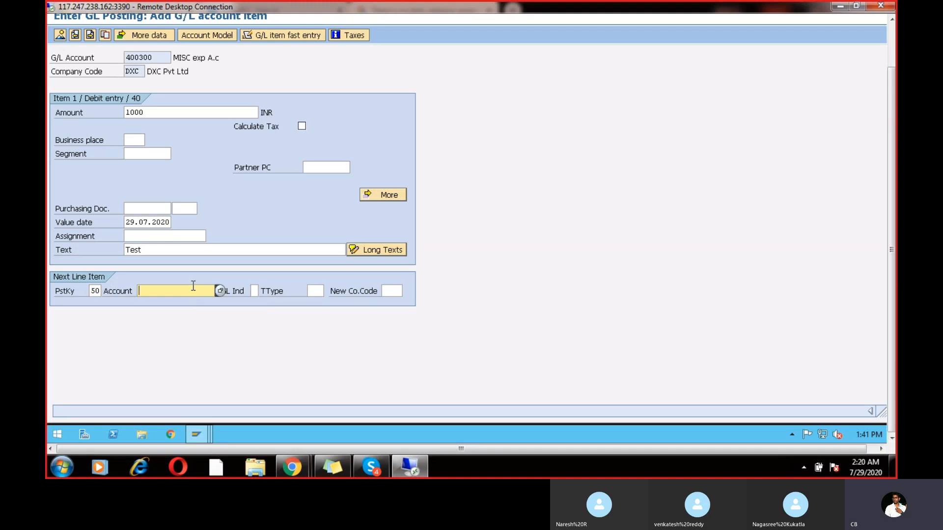
pyautogui.click(193, 289)
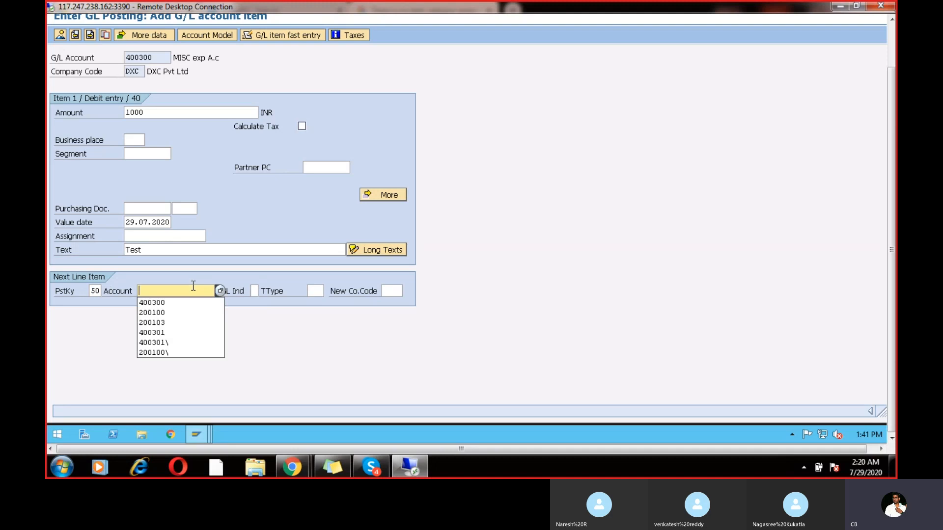
pyautogui.click(178, 310)
pyautogui.press('Return')
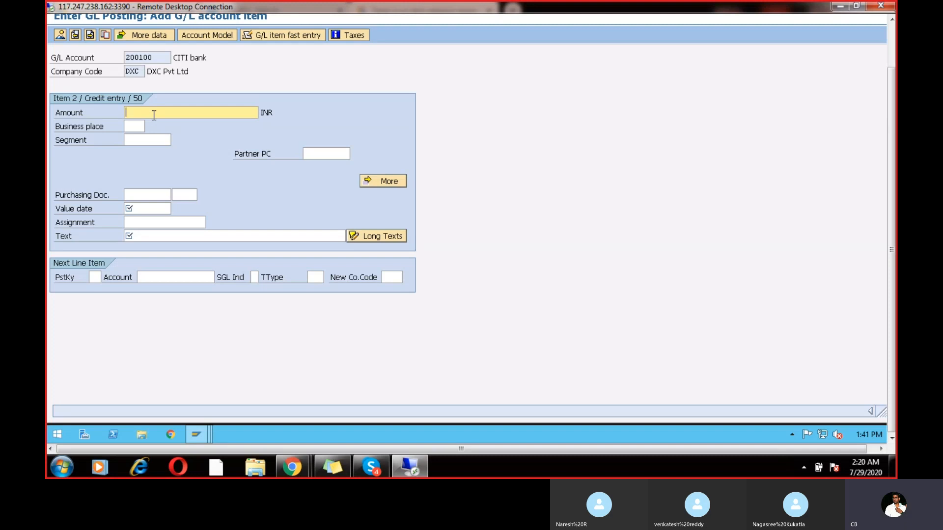
# Fill in the credit item with amount *, value date 29.07.2020 and text +
pyautogui.write('*')
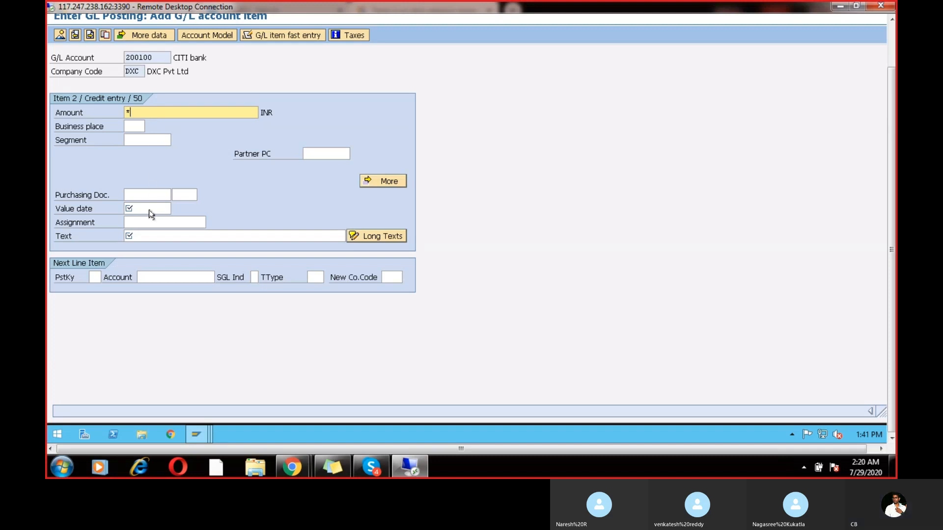
pyautogui.click(151, 236)
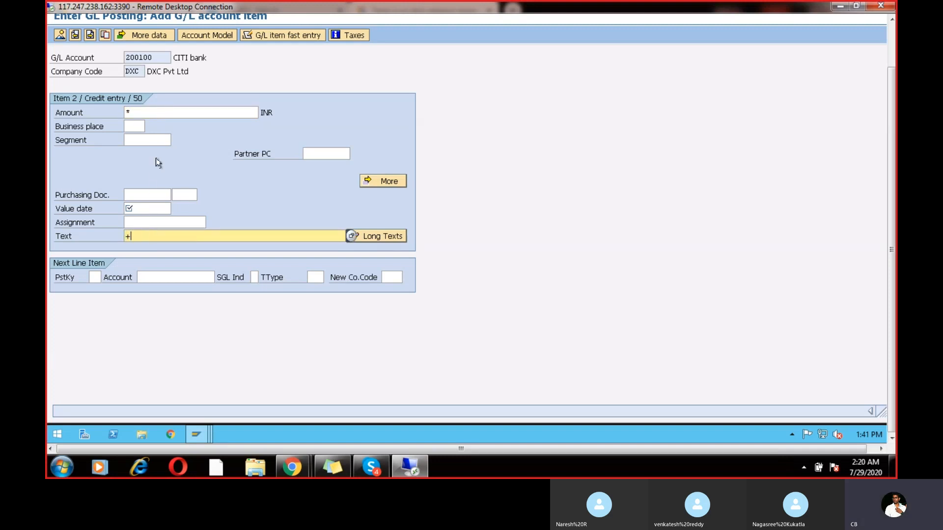
pyautogui.click(148, 207)
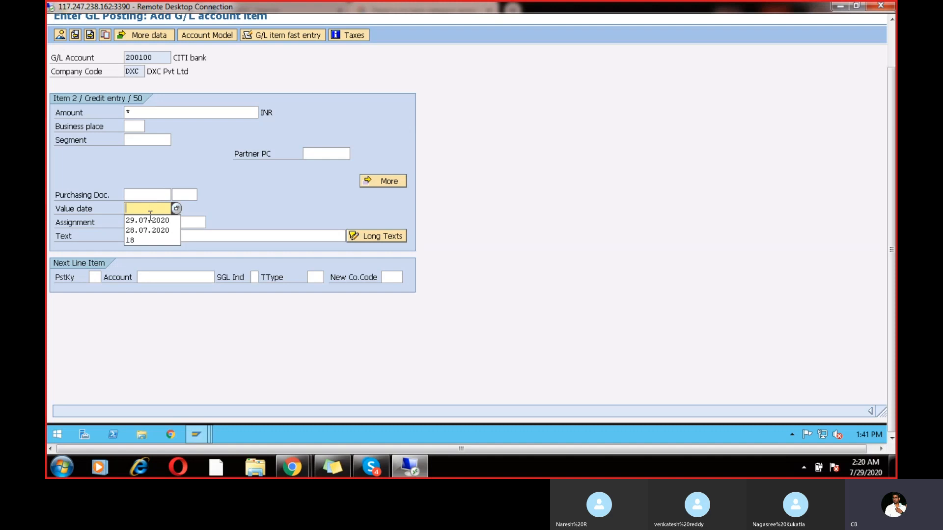
pyautogui.click(147, 220)
# Simulate the G/L document, post it and check the posting message
pyautogui.moveTo(891, 131); pyautogui.dragTo(892, 81)
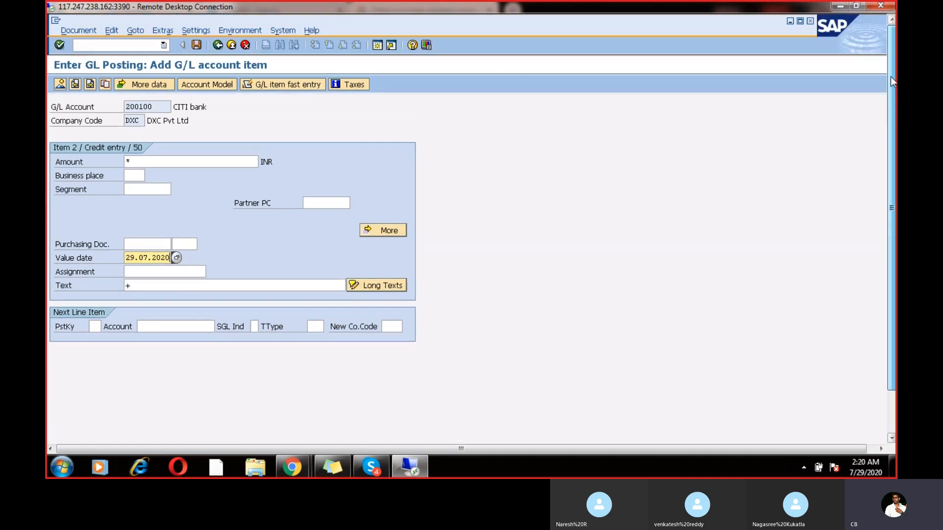
pyautogui.click(68, 31)
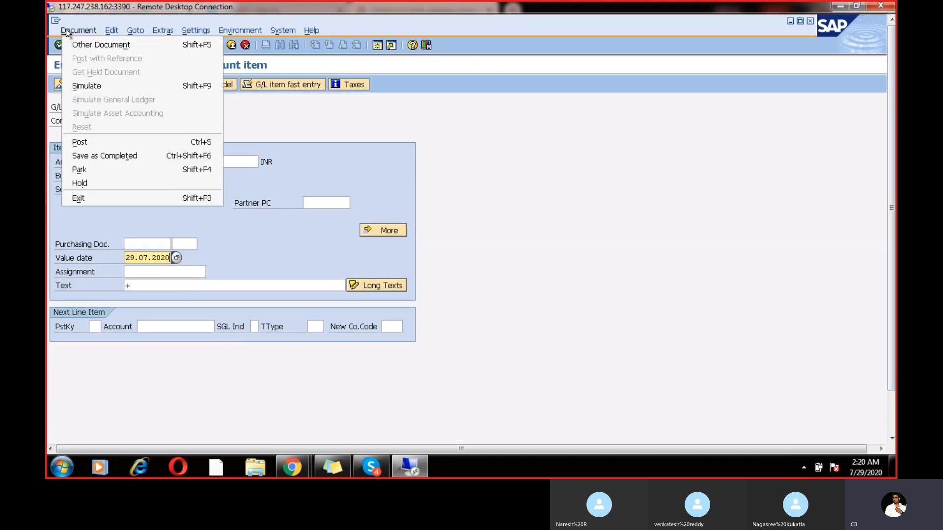
pyautogui.click(99, 86)
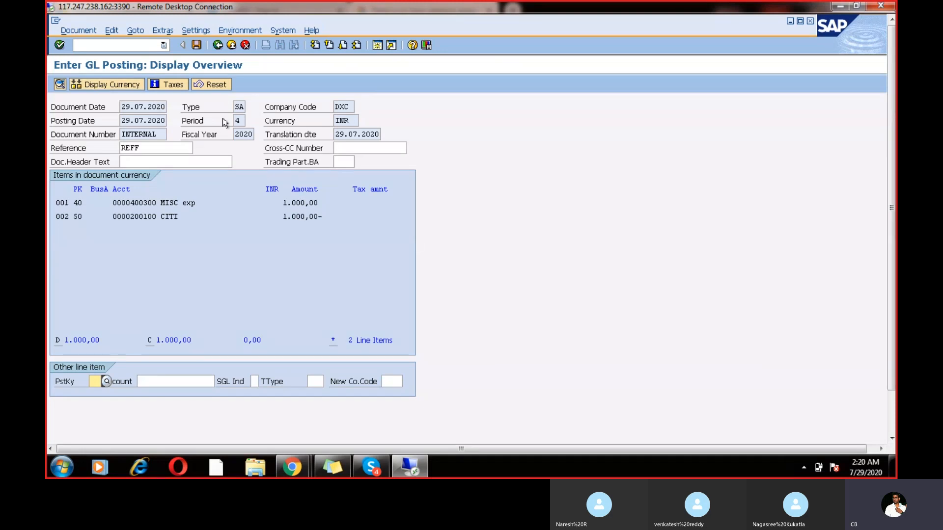
pyautogui.click(84, 208)
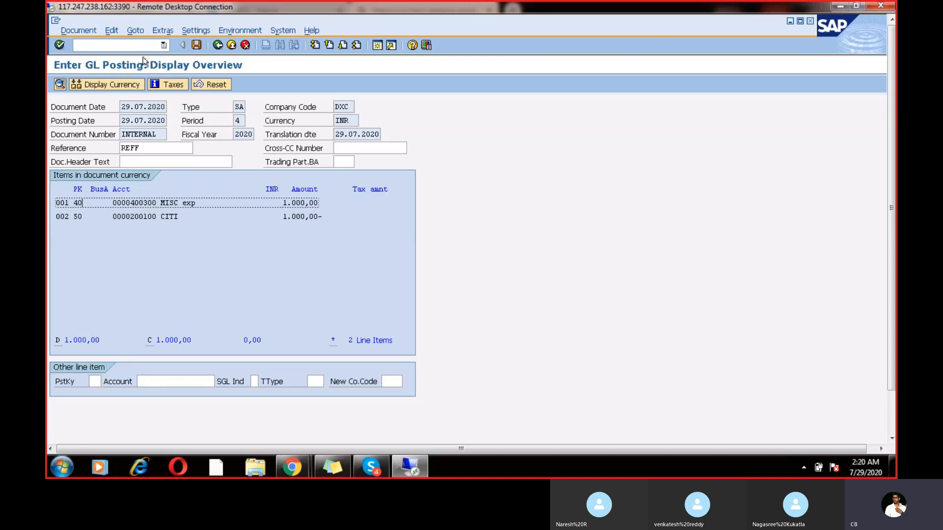
pyautogui.click(196, 46)
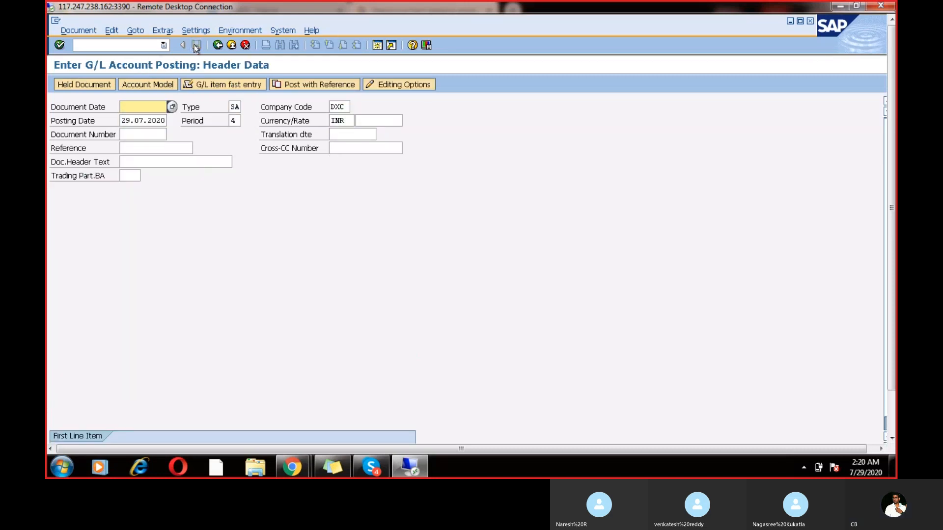
pyautogui.click(889, 418)
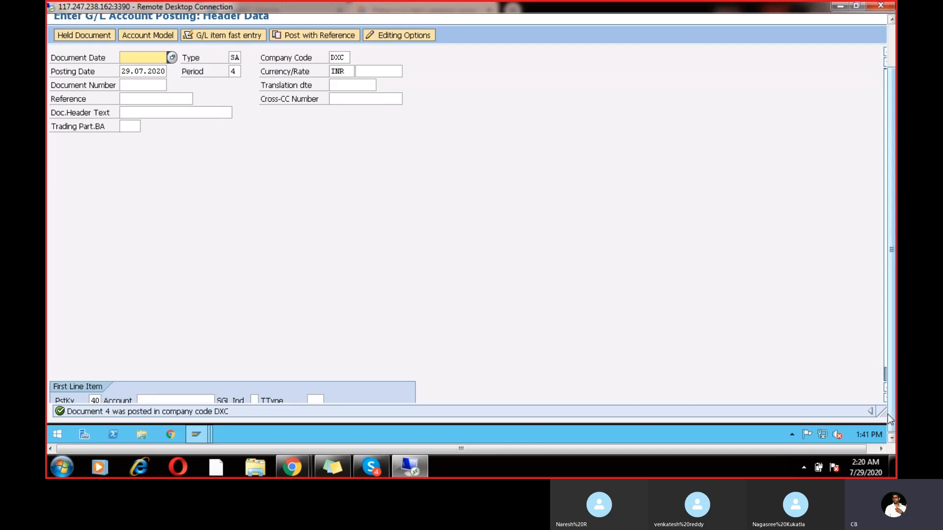
pyautogui.click(126, 411)
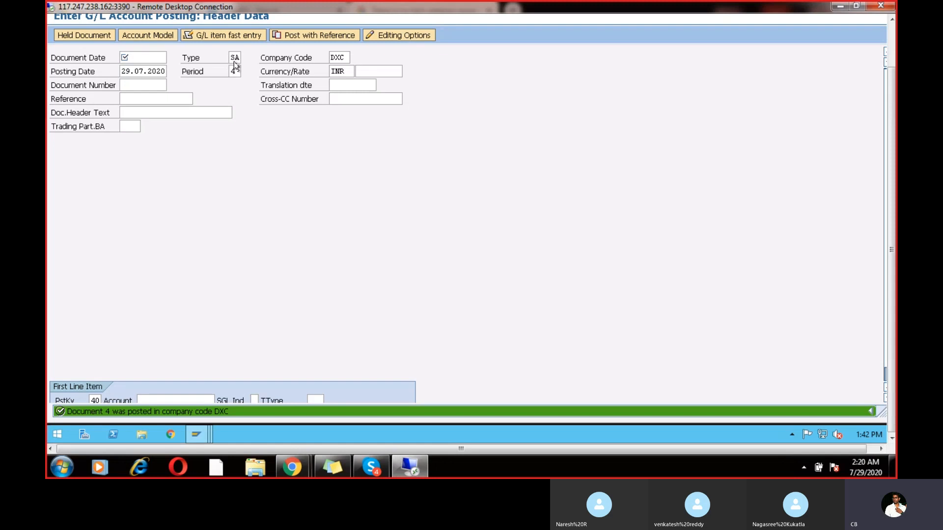
pyautogui.click(892, 59)
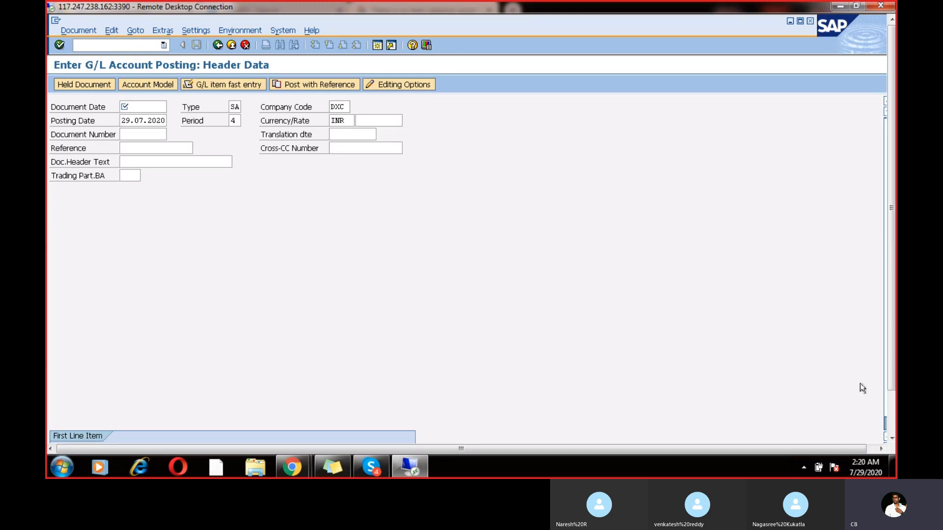
pyautogui.click(890, 405)
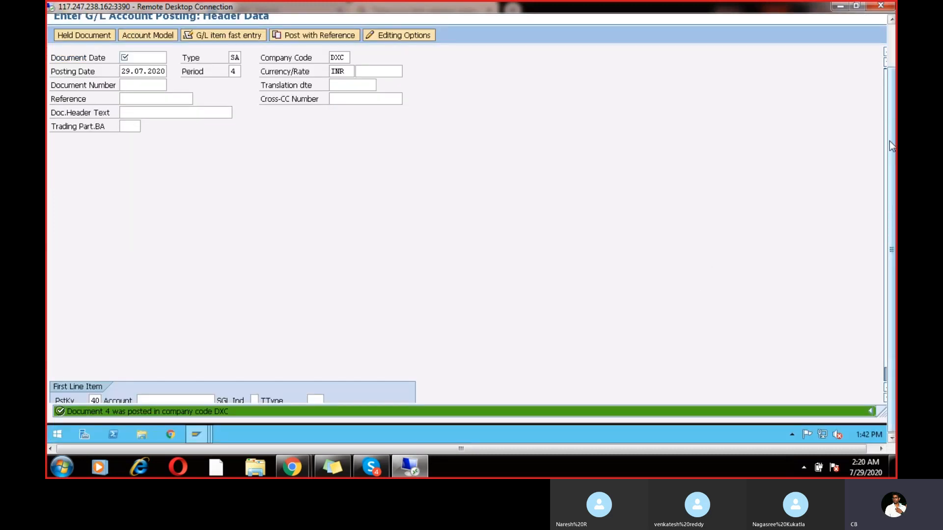
pyautogui.click(894, 55)
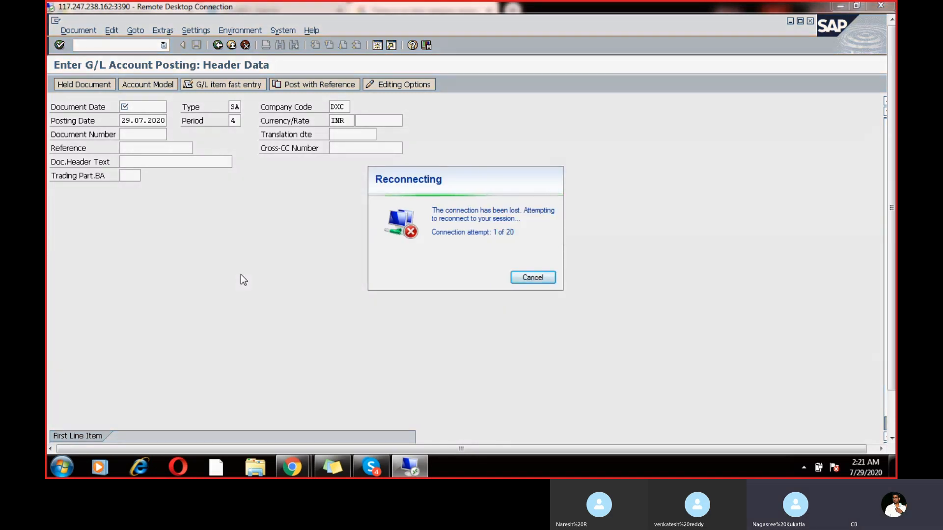
# Cancel the automatic reconnection and reopen the saved remote desktop session, accepting the unverified certificate
pyautogui.click(538, 278)
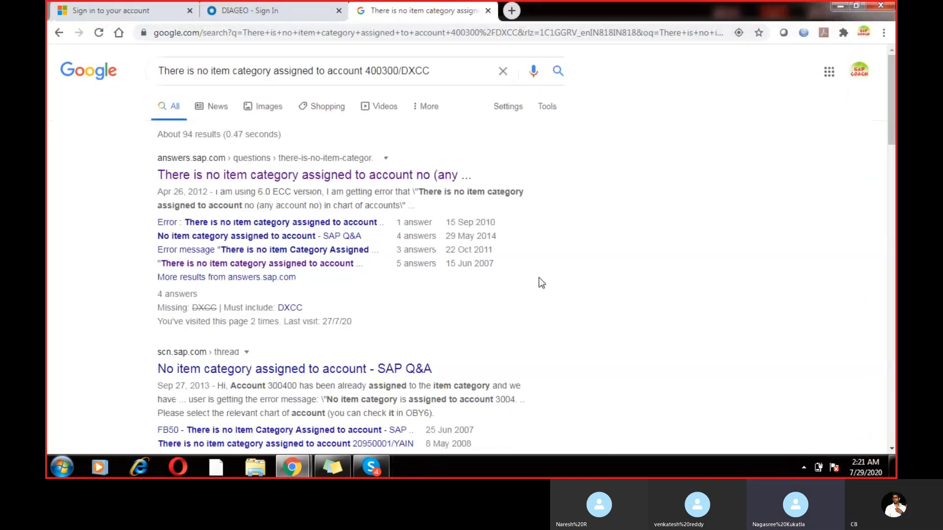
pyautogui.click(59, 469)
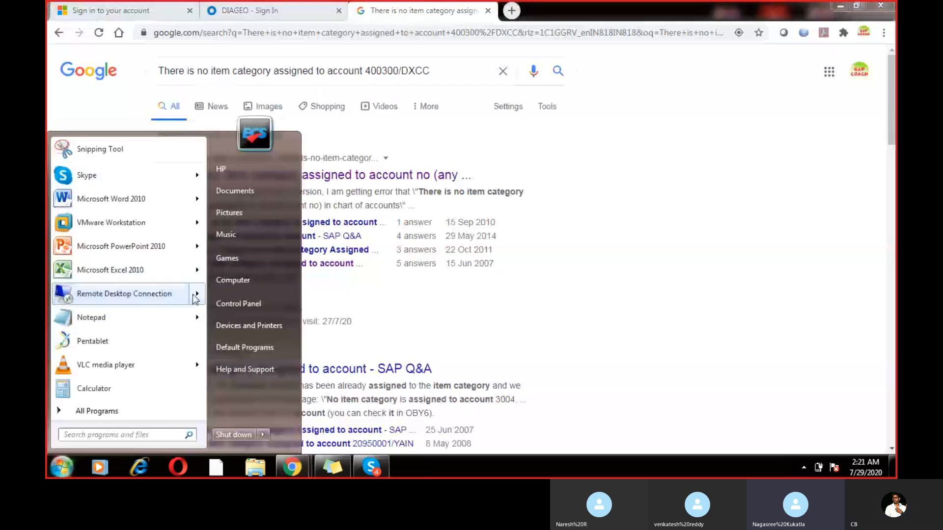
pyautogui.moveTo(176, 304)
pyautogui.click(253, 160)
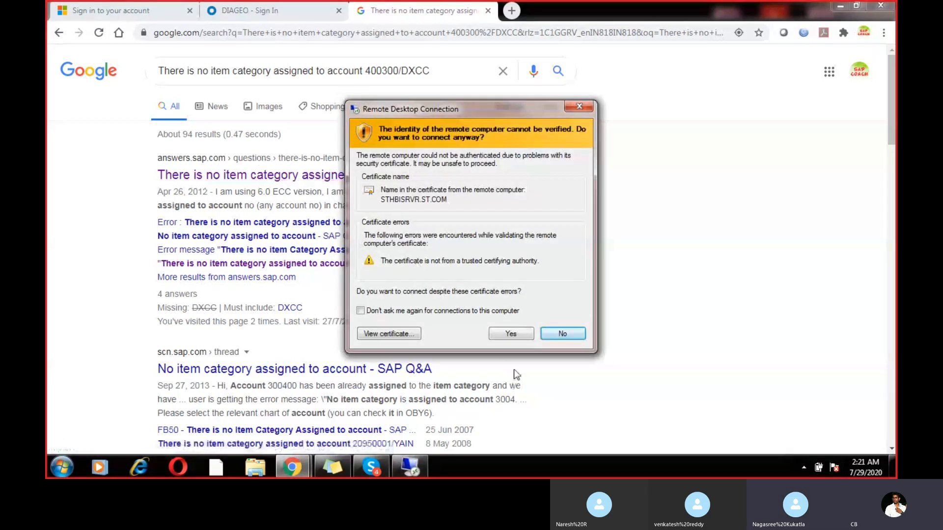
pyautogui.click(515, 334)
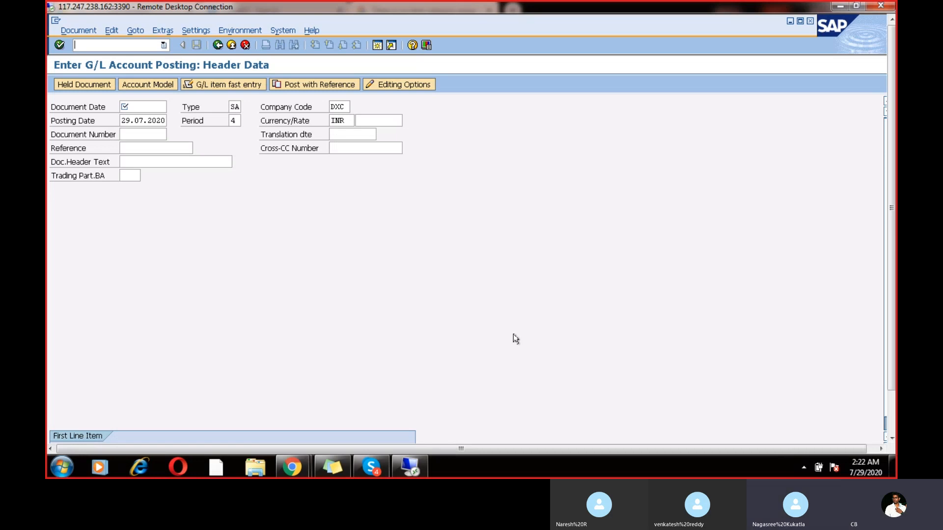
# Exit the G/L posting entry, discarding its data, and start transaction OBA7 for document types
pyautogui.click(216, 45)
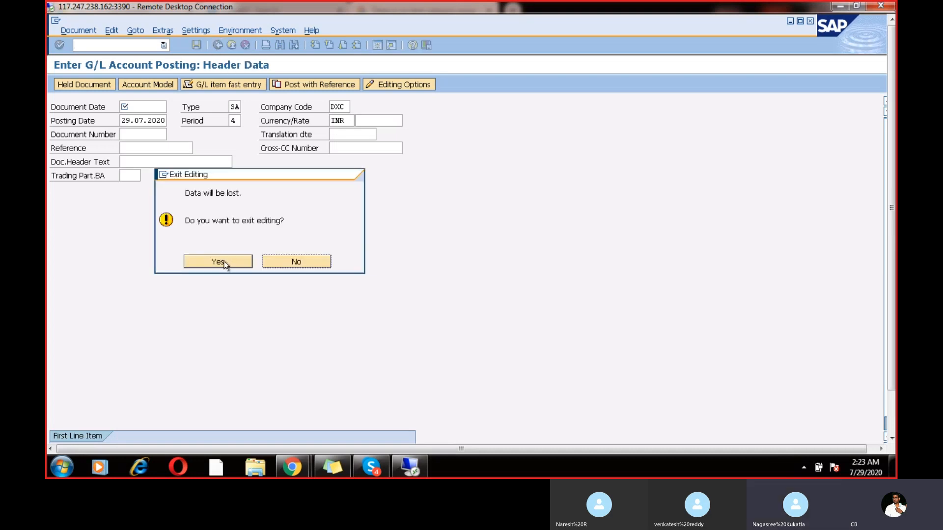
pyautogui.click(196, 265)
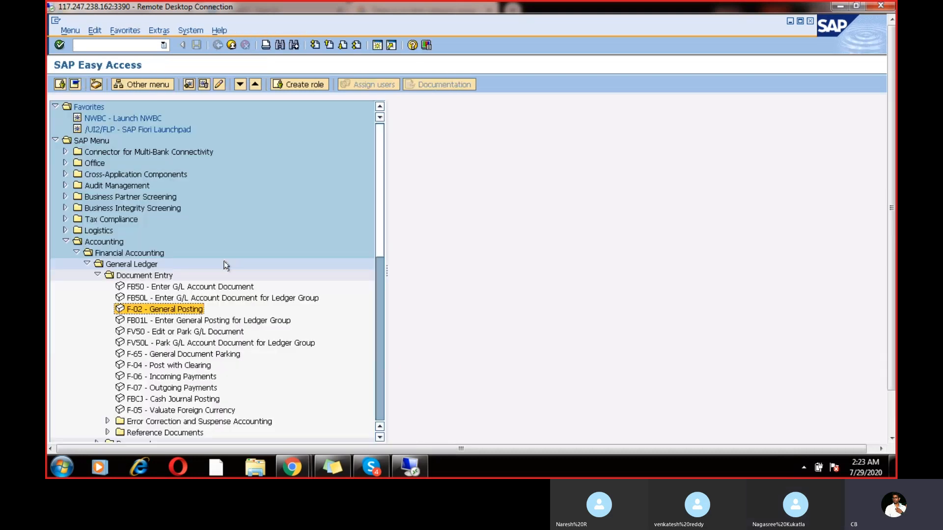
pyautogui.click(132, 46)
pyautogui.write('/noba')
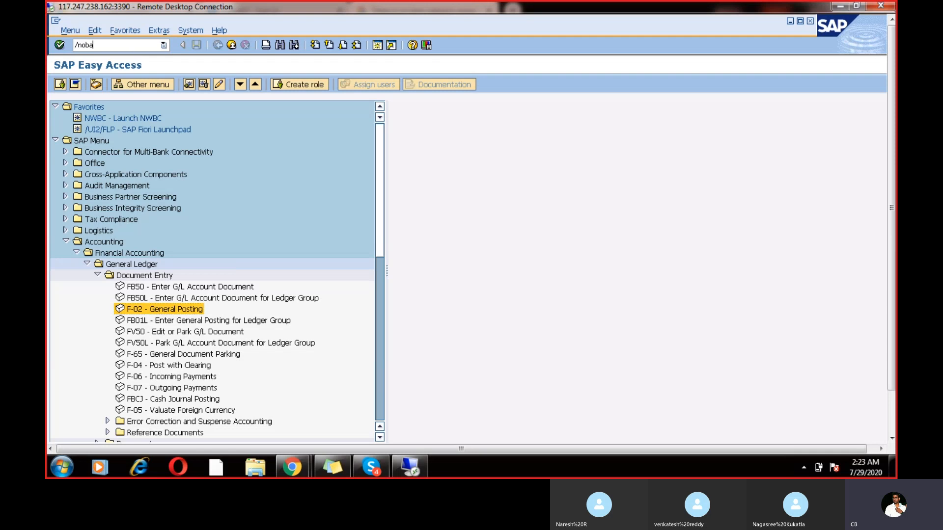
pyautogui.write('7')
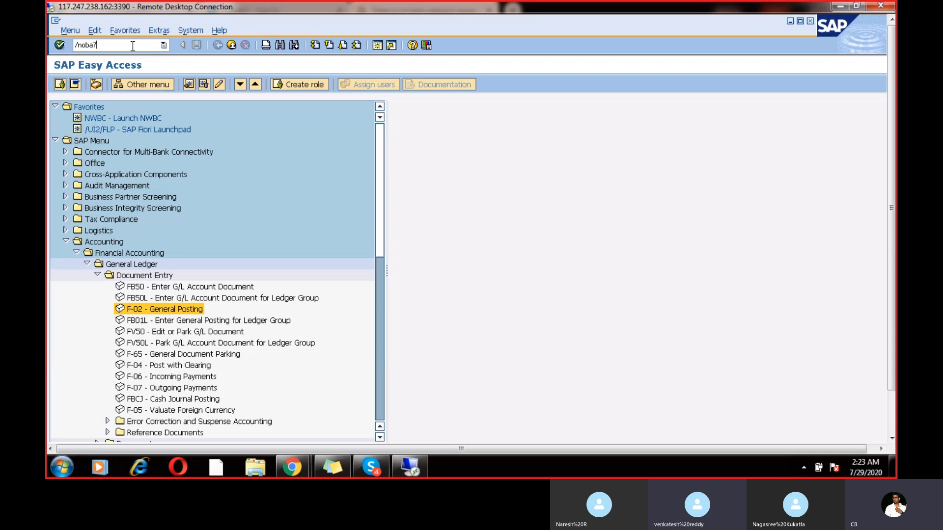
pyautogui.press('Return')
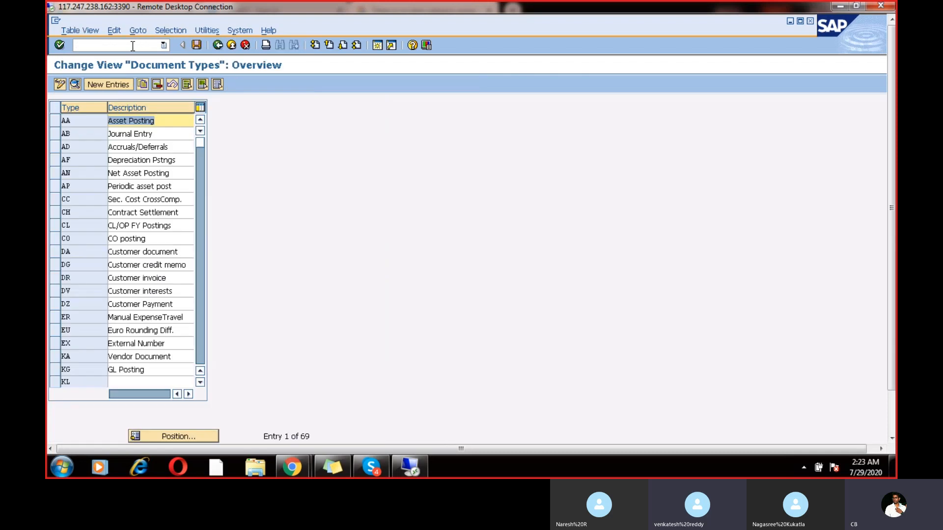
# Position the document types list on SA and open that type's details
pyautogui.click(173, 436)
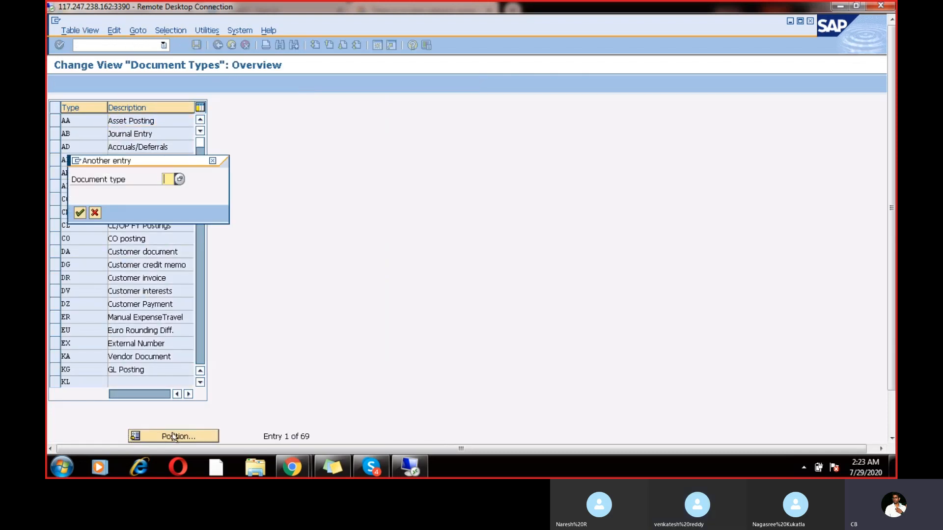
pyautogui.write('SA')
pyautogui.press('Return')
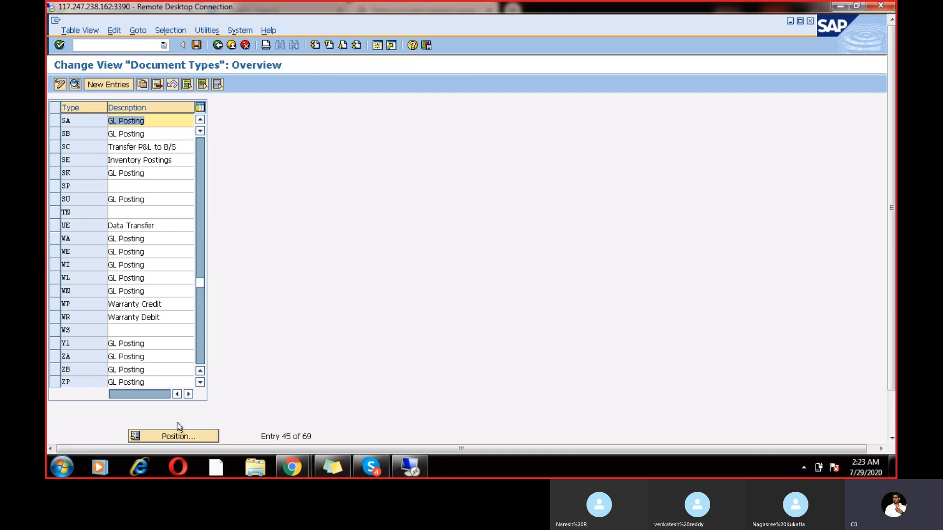
pyautogui.doubleClick(124, 121)
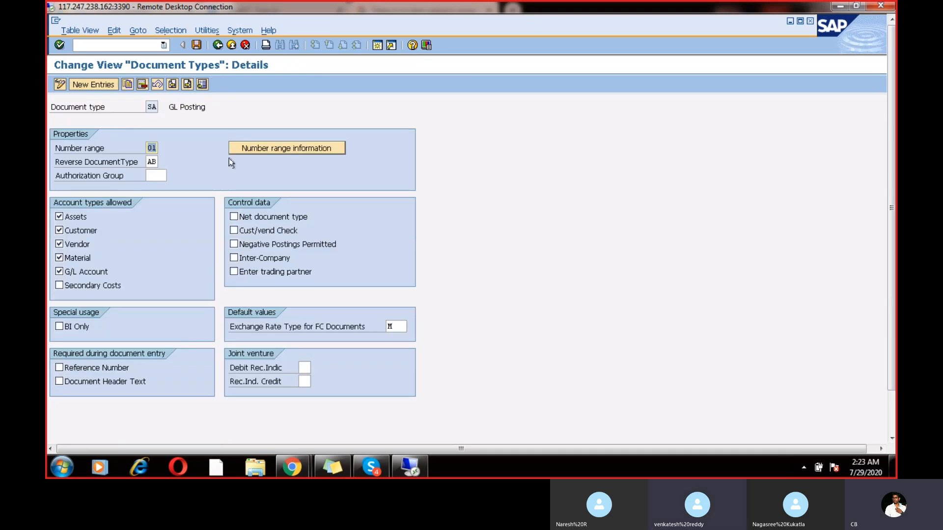
# Open the number range information for document type SA and display company code DXC's intervals in change mode
pyautogui.click(272, 147)
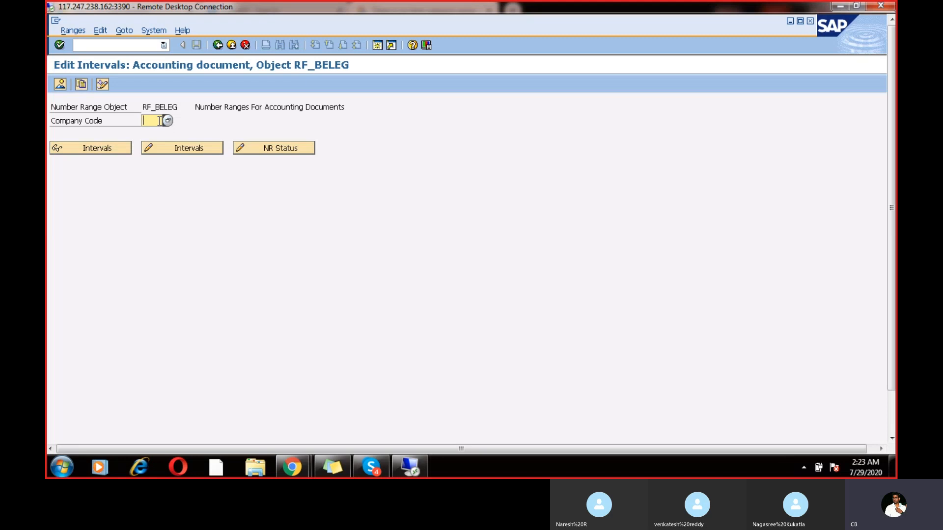
pyautogui.click(159, 120)
pyautogui.click(152, 130)
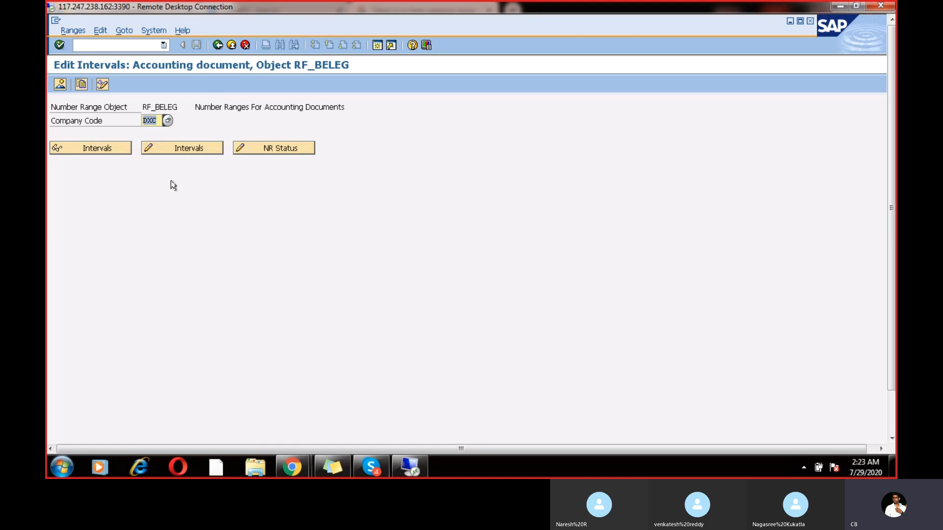
pyautogui.click(176, 150)
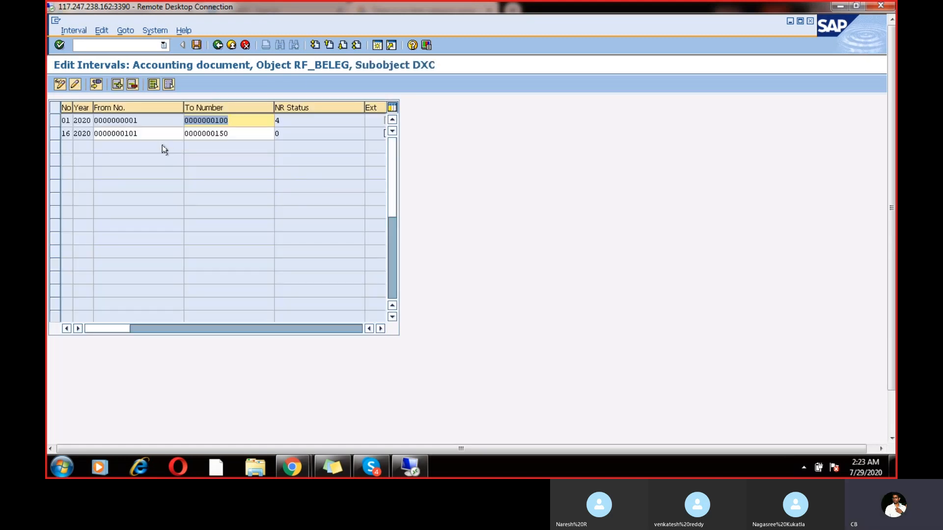
# Examine the year, number limits, current status and external setting of DXC's number range intervals, leaving them as they are
pyautogui.click(109, 119)
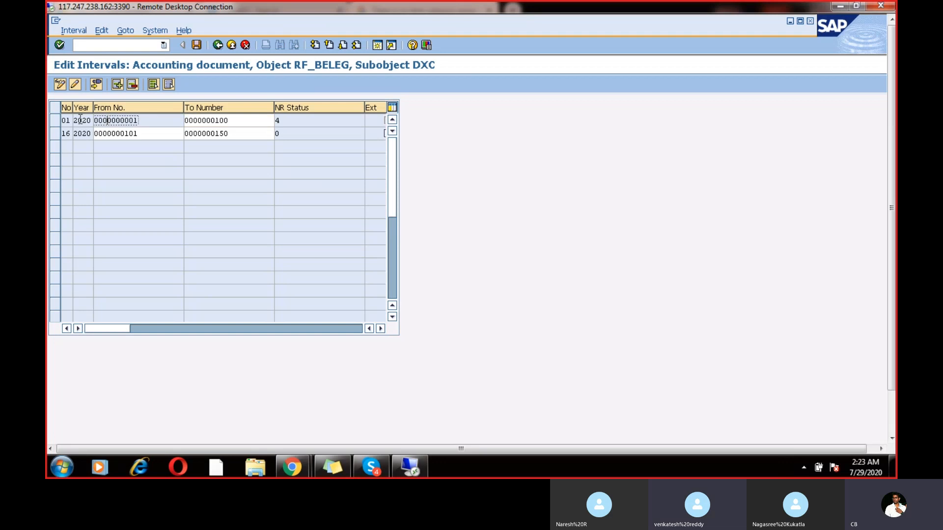
pyautogui.click(89, 120)
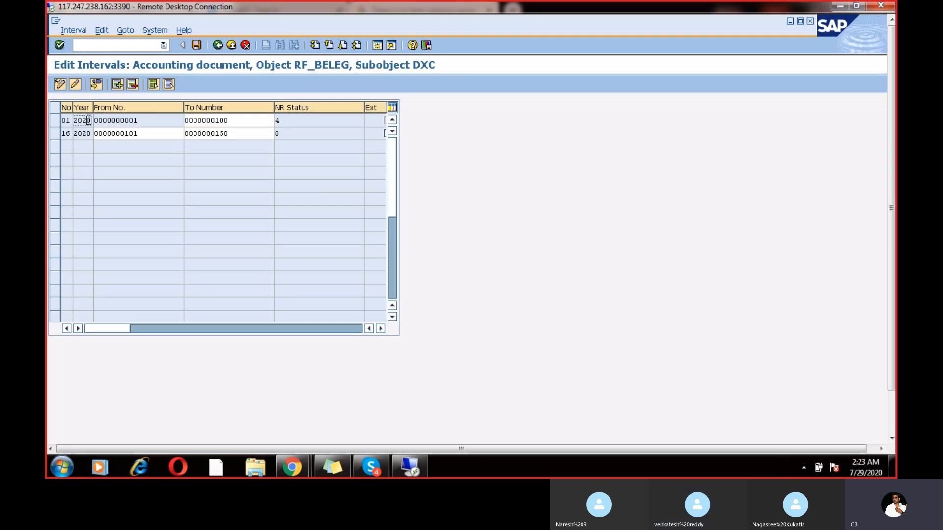
pyautogui.click(230, 123)
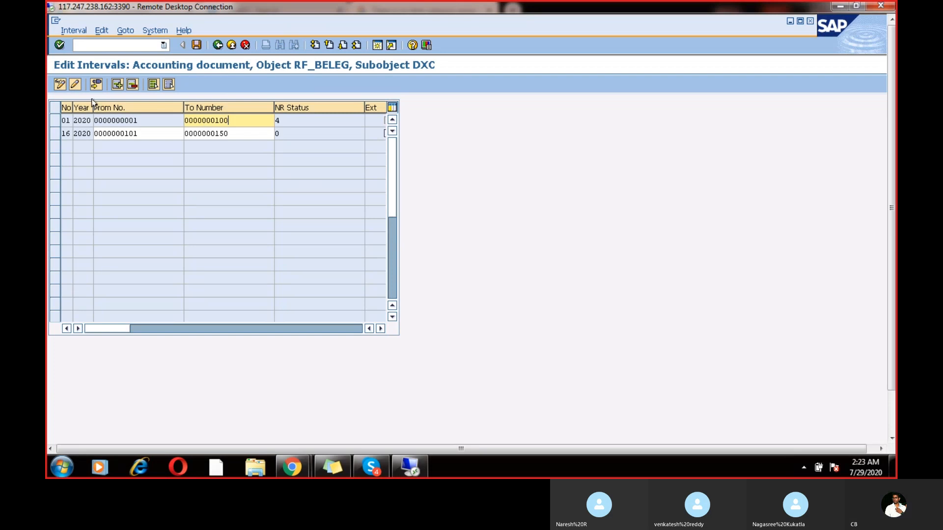
pyautogui.click(161, 119)
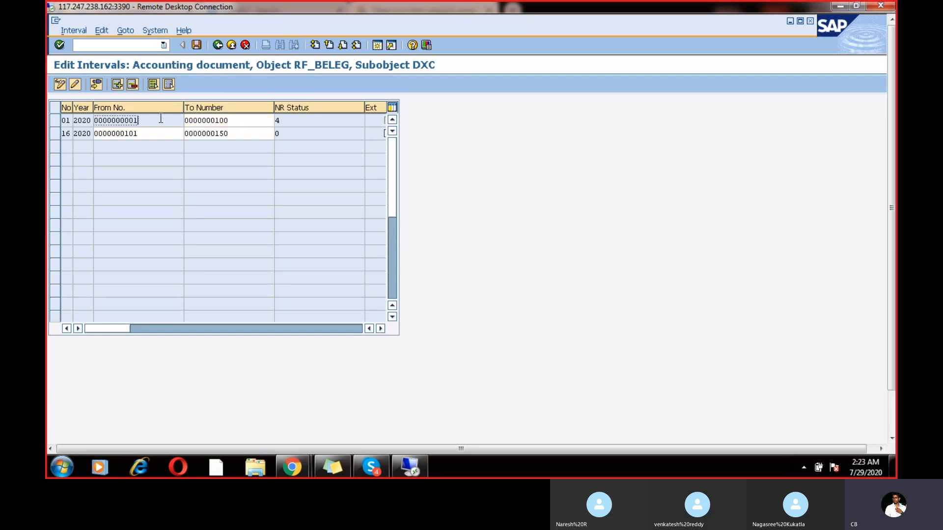
pyautogui.click(240, 119)
pyautogui.click(280, 120)
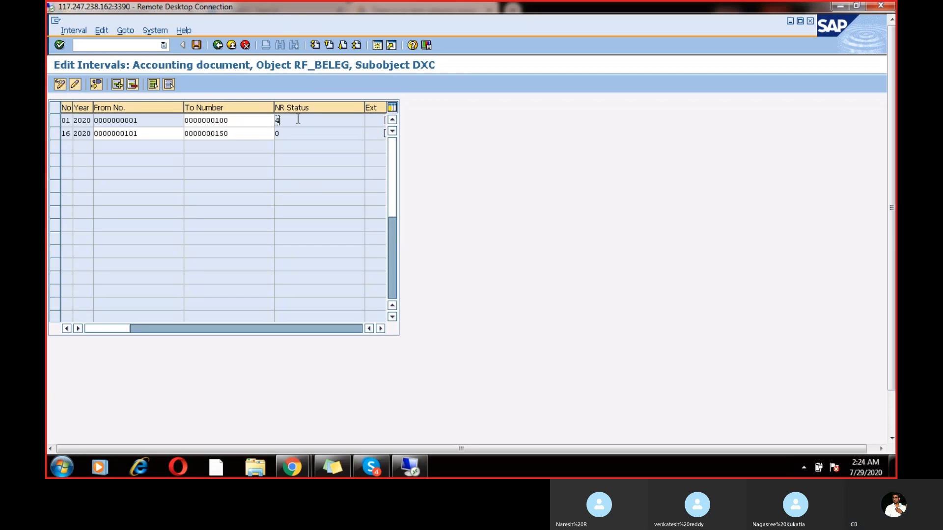
pyautogui.click(317, 329)
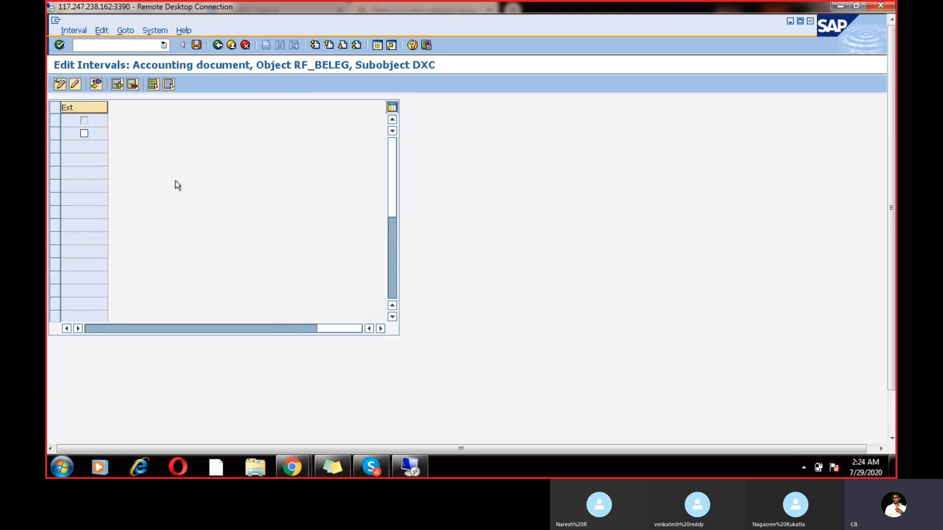
pyautogui.click(84, 134)
pyautogui.click(84, 134)
pyautogui.click(218, 45)
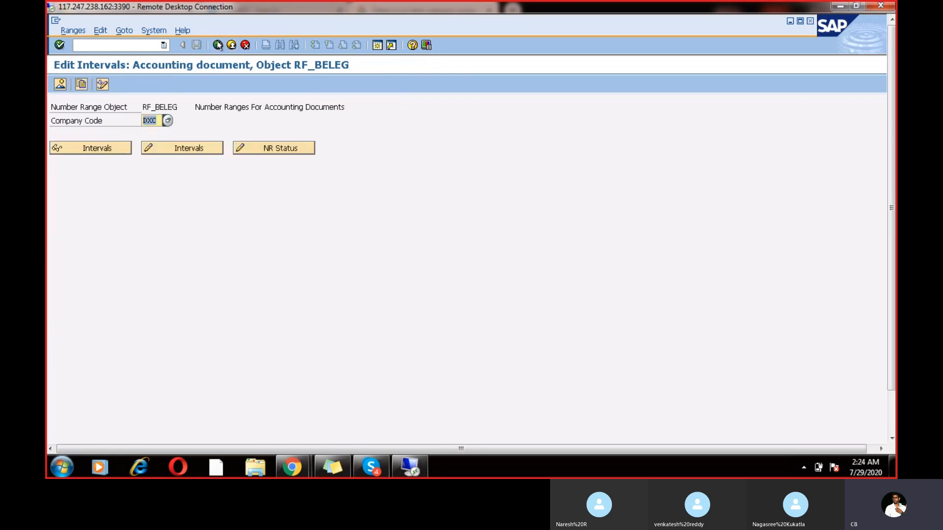
# Leave the number range and document type screens and open the F-02 General Posting entry
pyautogui.click(217, 44)
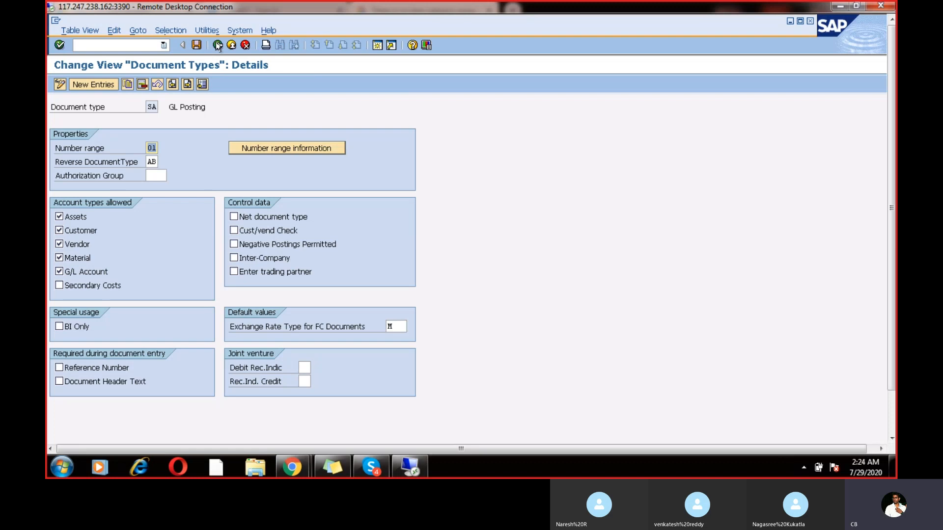
pyautogui.click(218, 44)
pyautogui.click(218, 45)
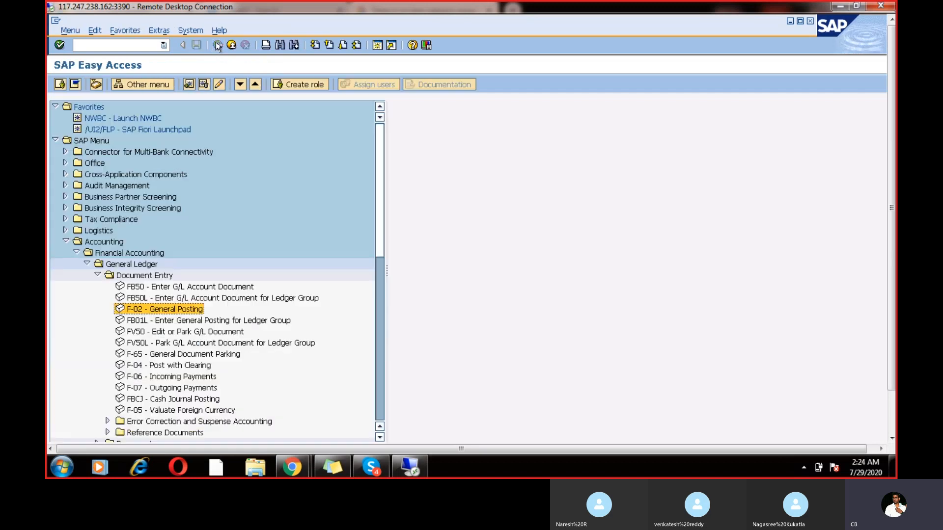
pyautogui.doubleClick(166, 310)
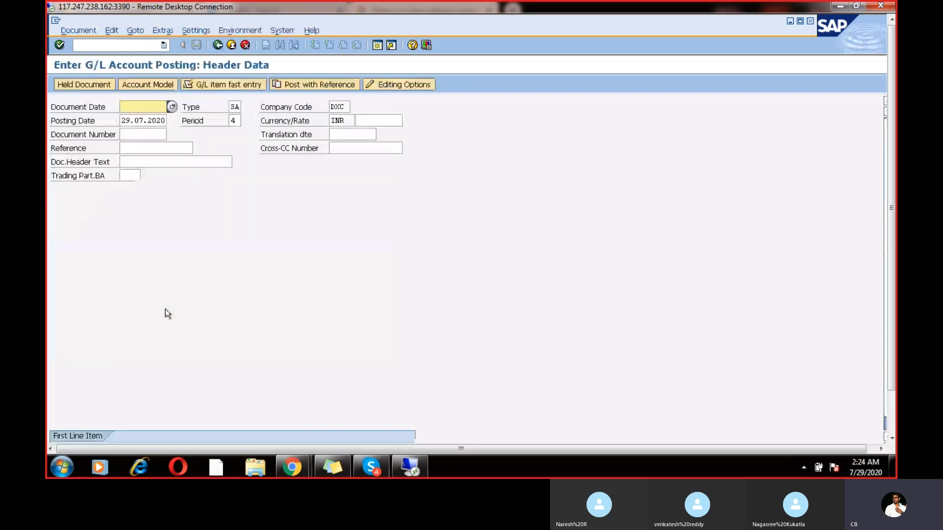
# Inspect the posting header's document number and posting date fields, and permanently dismiss the Windows performance prompt, keeping the current color scheme
pyautogui.click(132, 133)
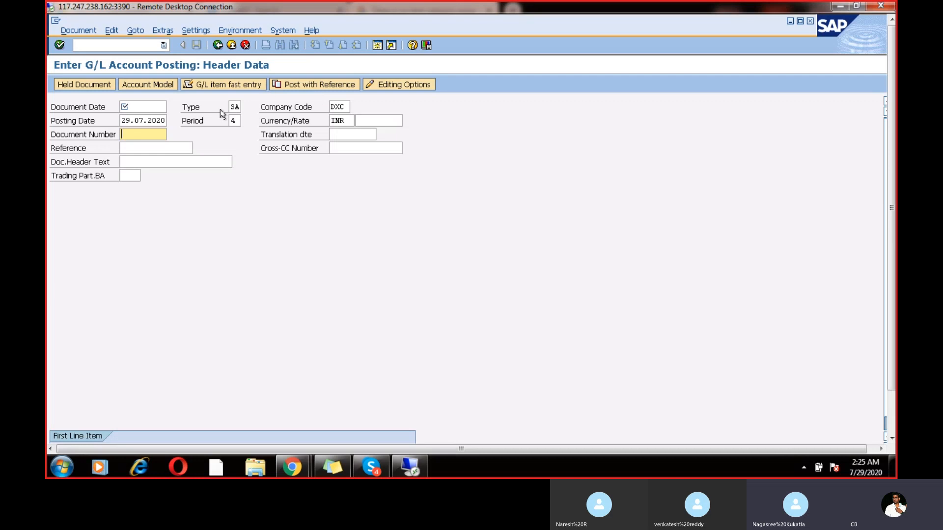
pyautogui.press('Return')
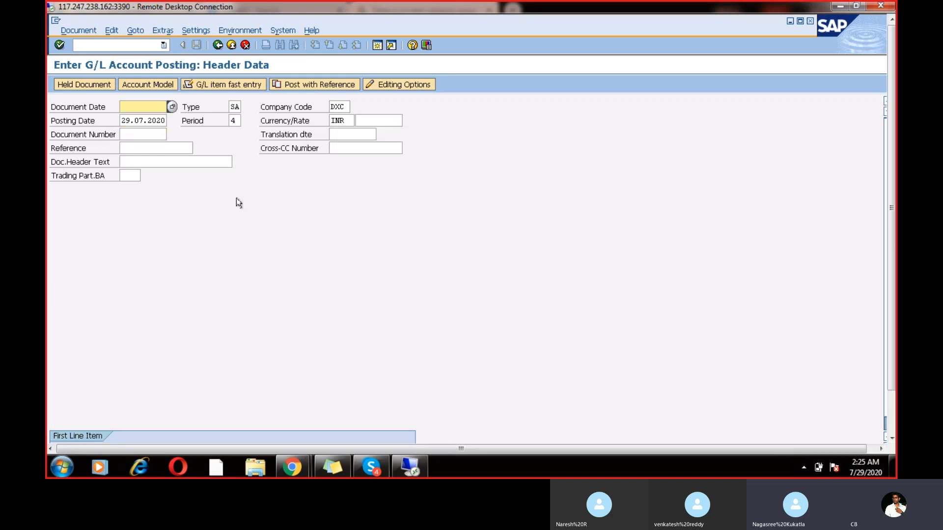
pyautogui.click(149, 119)
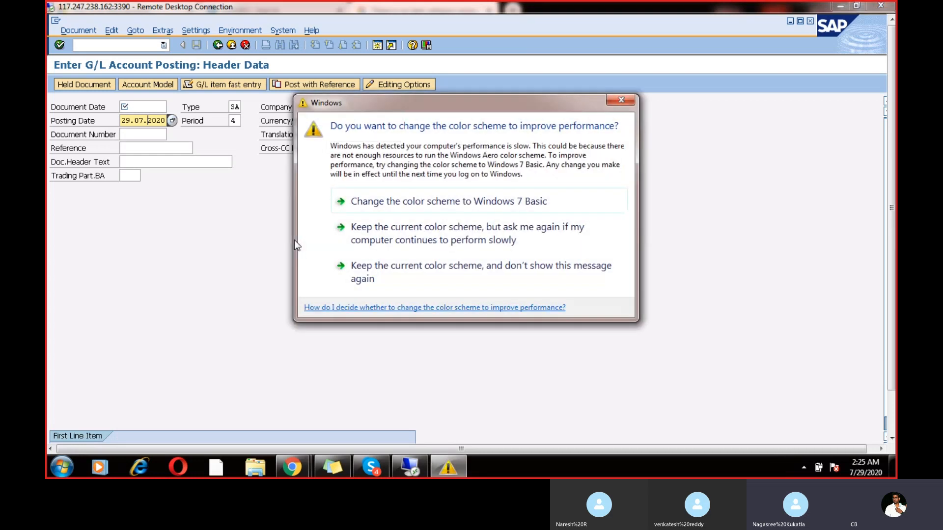
pyautogui.click(389, 270)
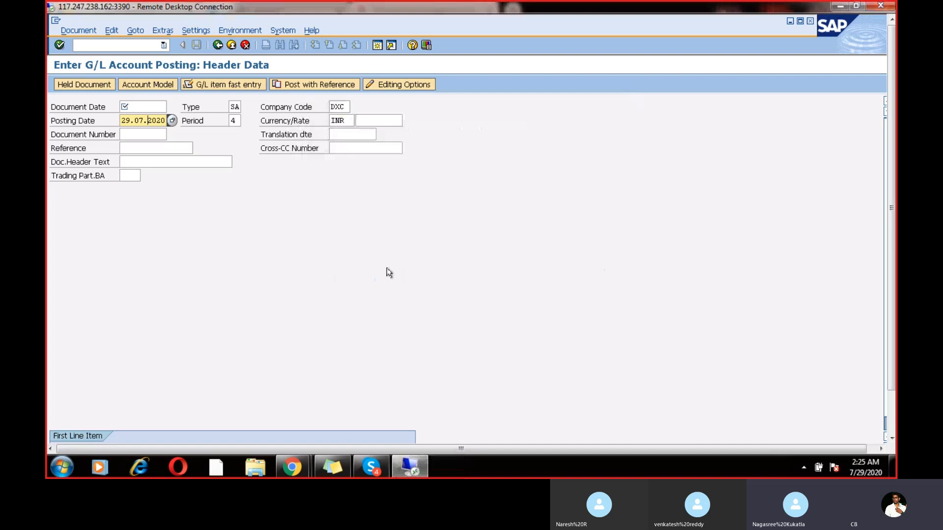
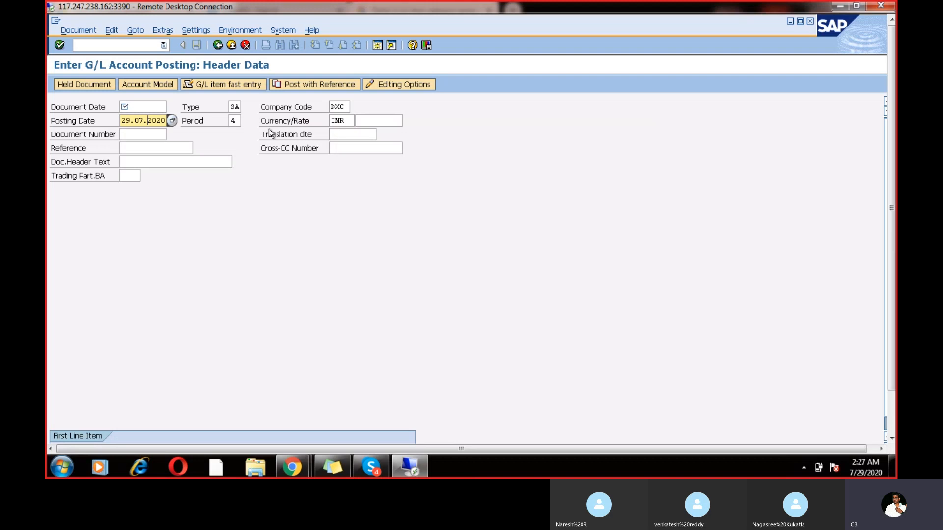
# Exit the F-02 posting header, discarding its data, and start transaction OBA7
pyautogui.click(219, 47)
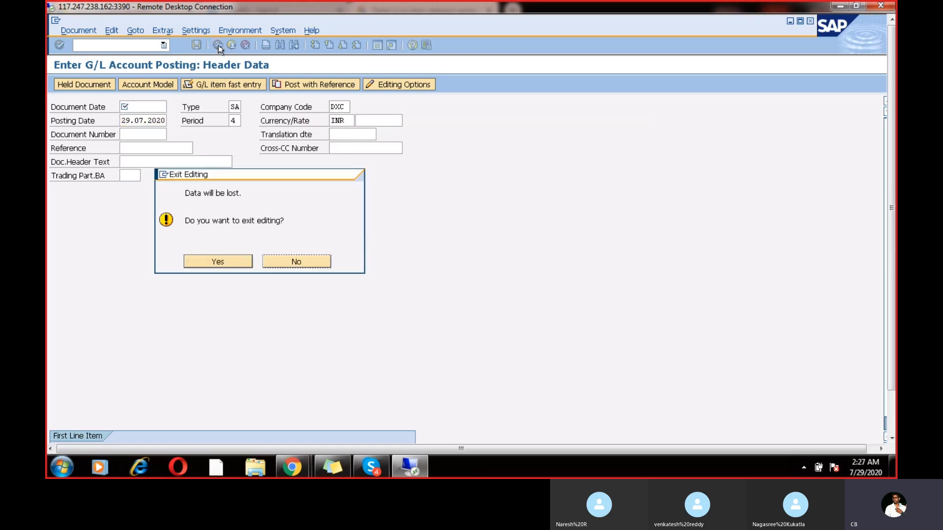
pyautogui.click(237, 263)
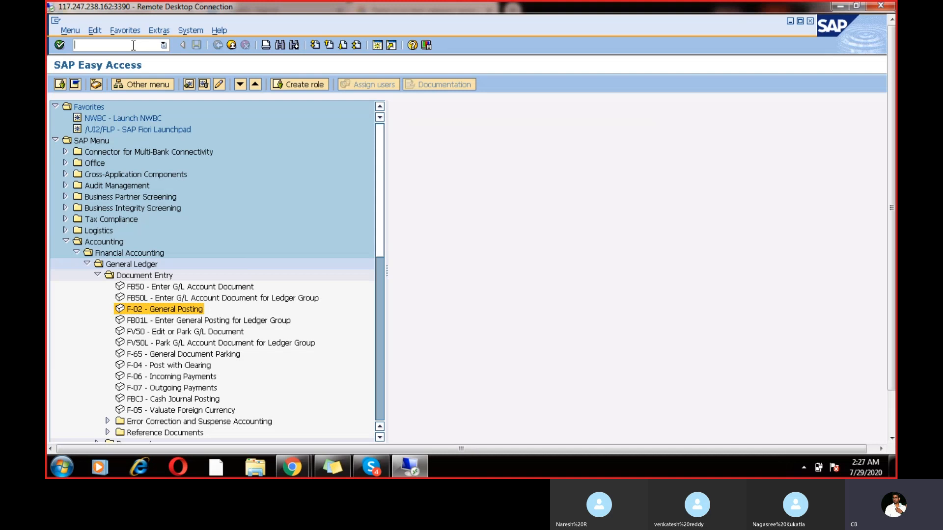
pyautogui.write('oba7')
pyautogui.press('Return')
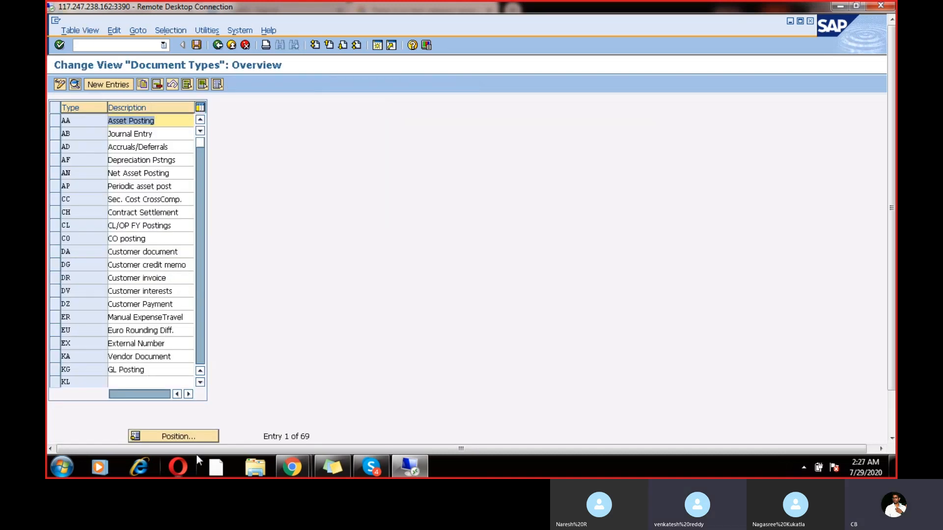
# Position the document types overview on SA and open its details
pyautogui.click(195, 435)
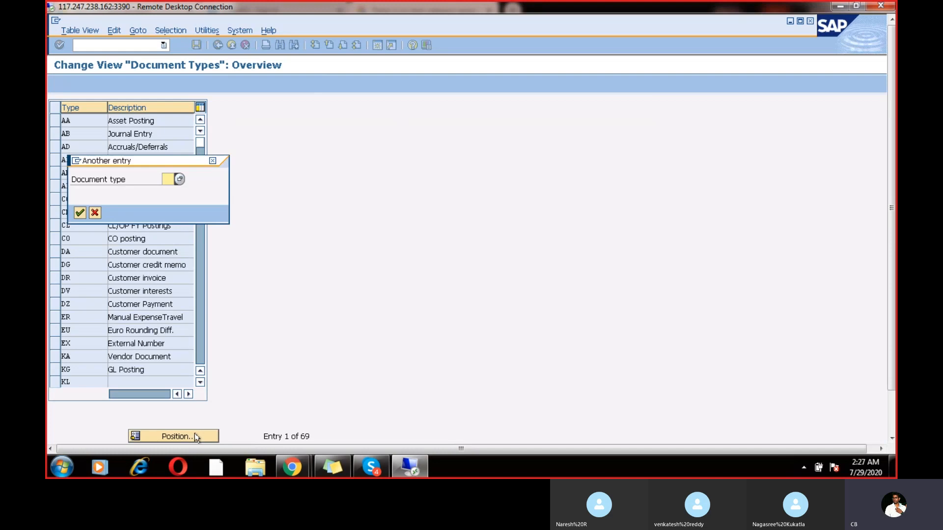
pyautogui.write('SA')
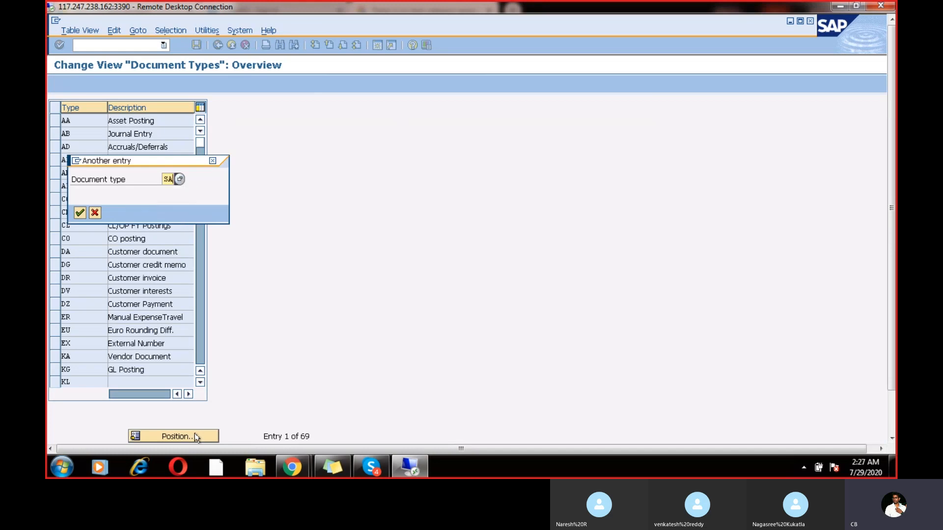
pyautogui.press('Return')
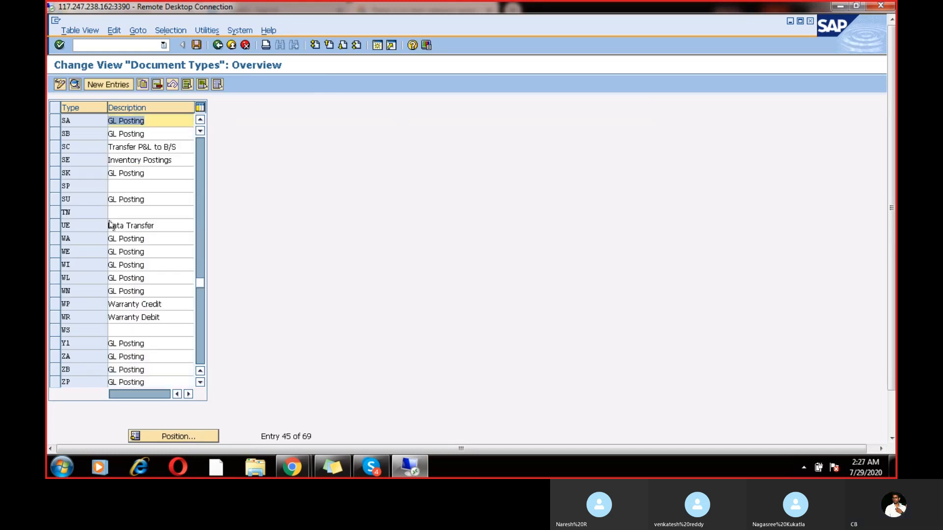
pyautogui.doubleClick(75, 121)
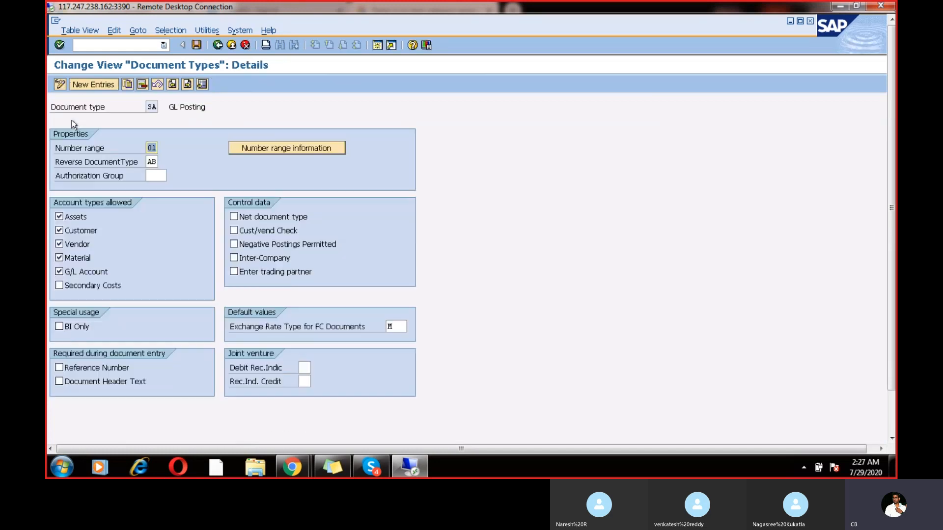
# Open SA's number range information and display the intervals of company code DXC in change mode
pyautogui.click(278, 154)
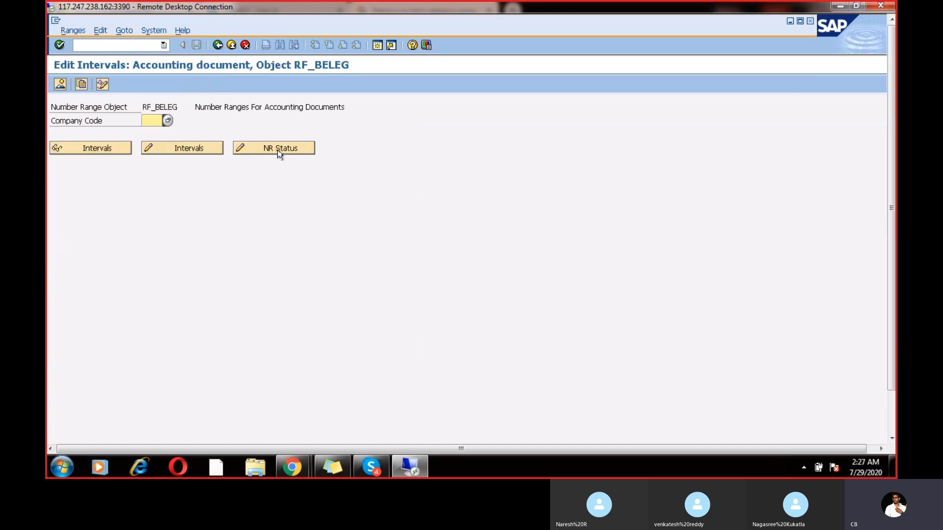
pyautogui.click(155, 118)
pyautogui.click(150, 129)
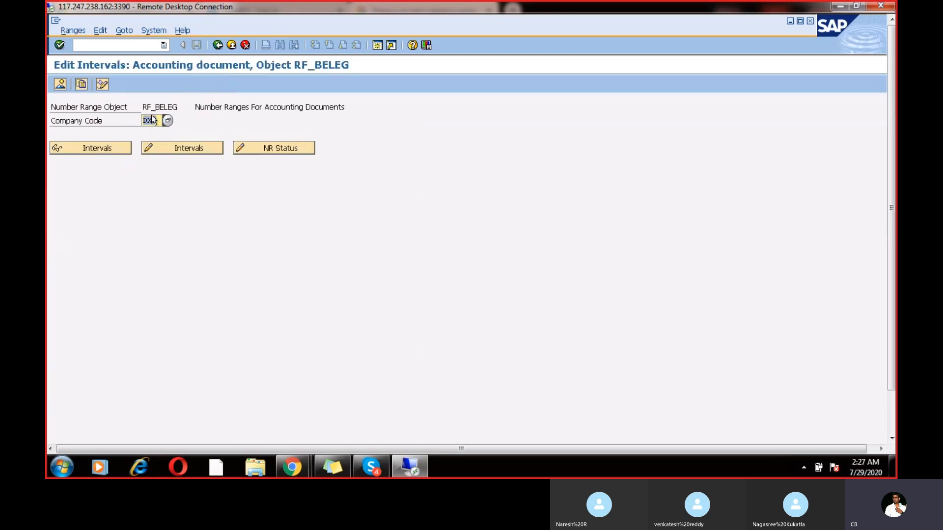
pyautogui.click(184, 149)
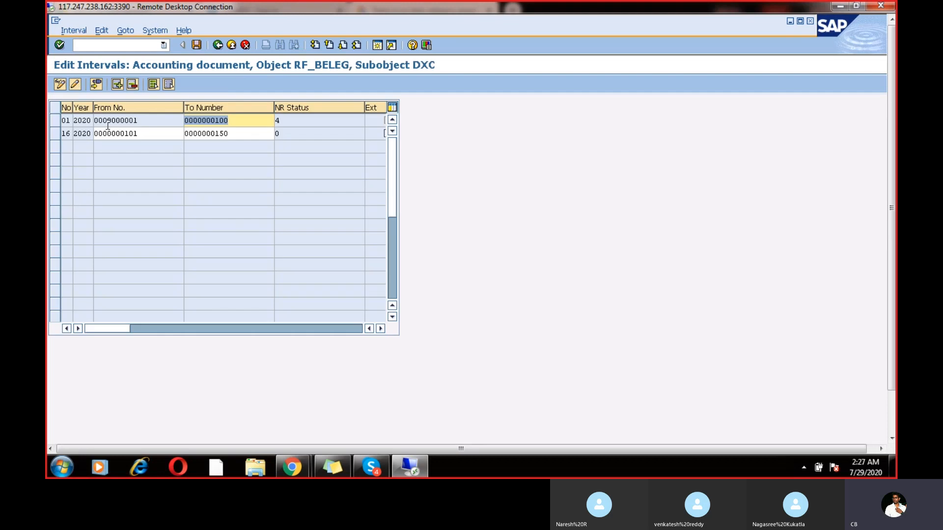
# Try to delete number range interval 01 for year 2020
pyautogui.click(54, 120)
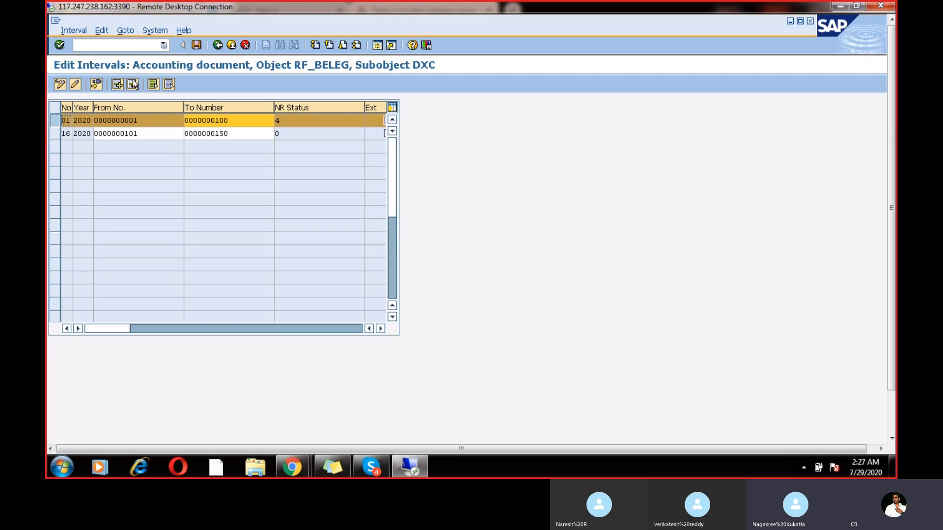
pyautogui.click(133, 85)
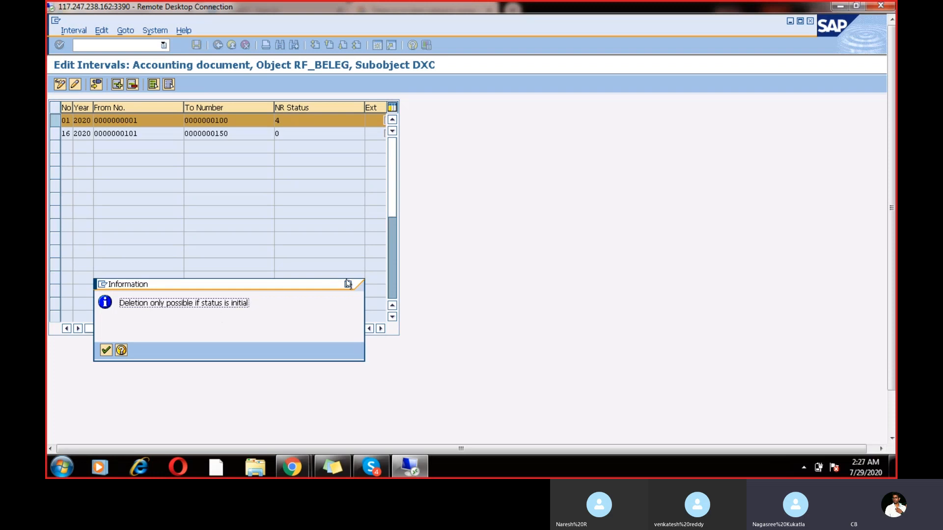
pyautogui.click(106, 351)
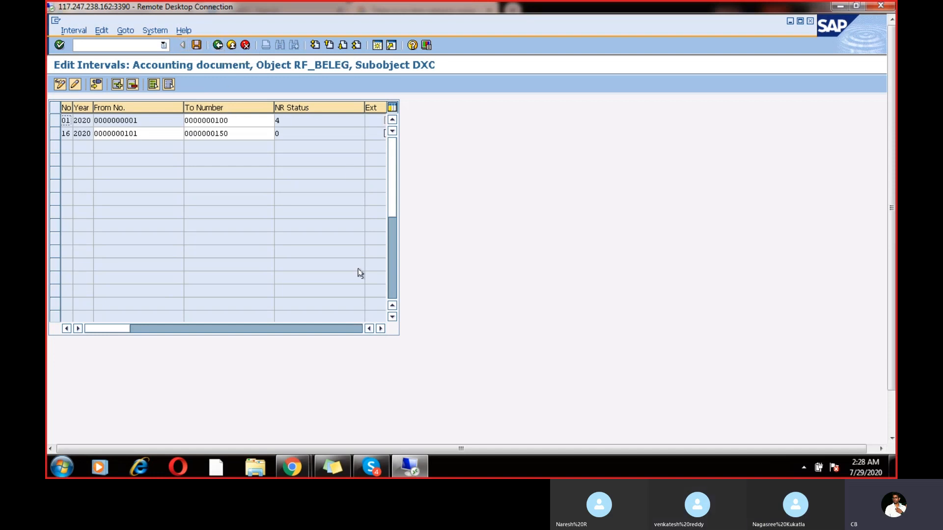
# Check the external numbering setting of DXC's intervals, including interval 16
pyautogui.click(357, 329)
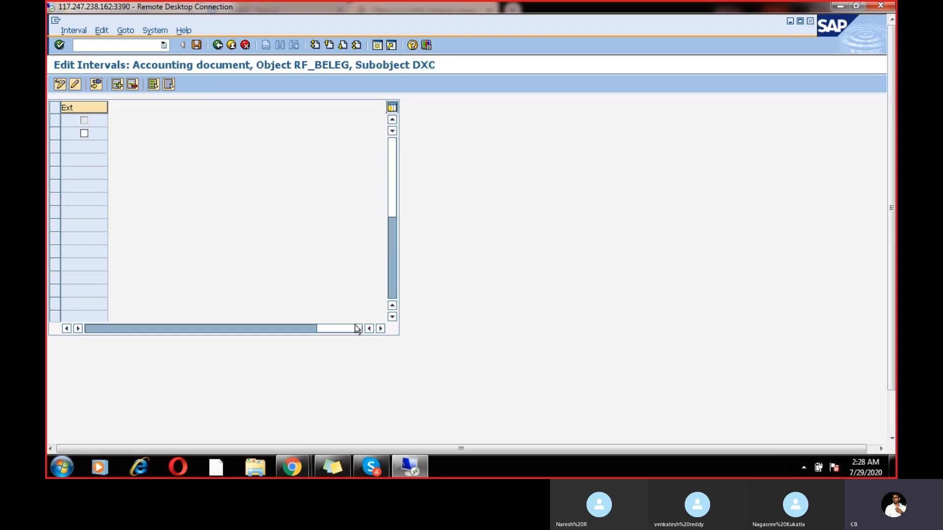
pyautogui.click(83, 134)
pyautogui.click(90, 327)
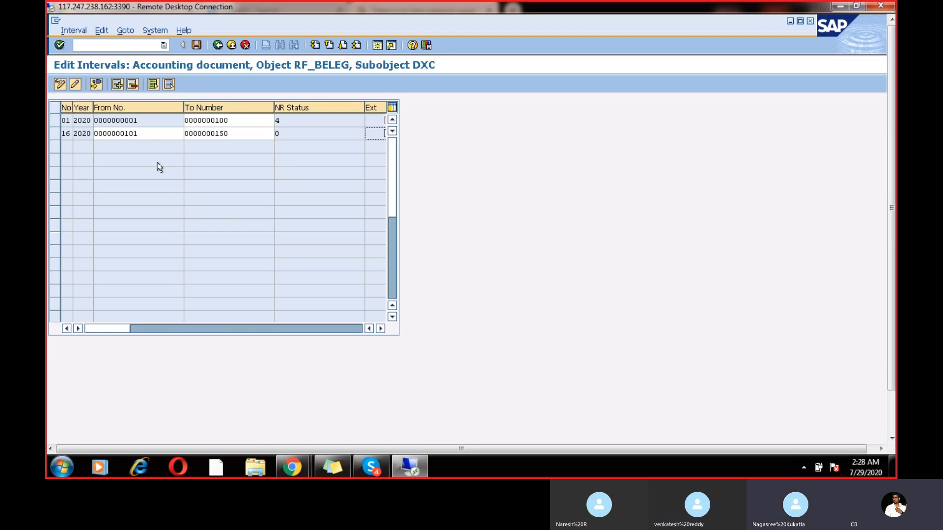
# Leave the interval and document type maintenance and open FB50 - Enter G/L Account Document
pyautogui.click(216, 46)
pyautogui.click(217, 47)
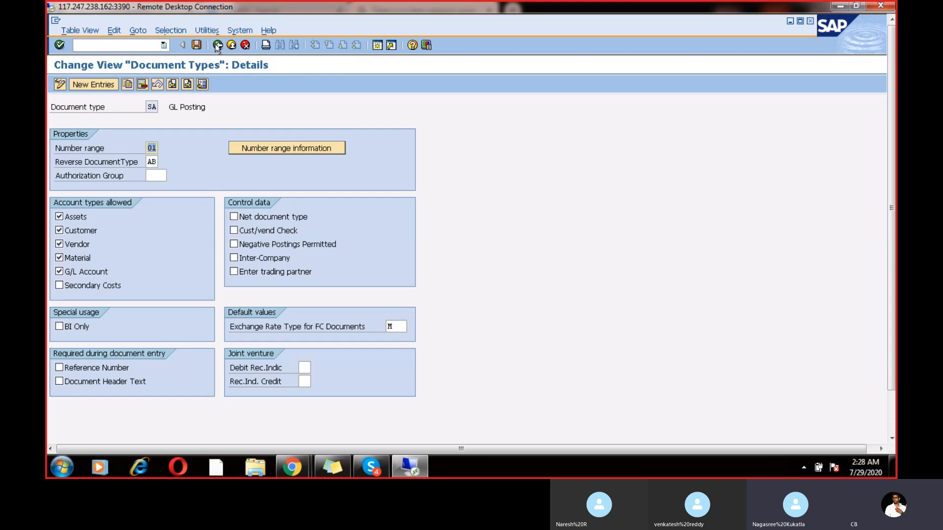
pyautogui.click(216, 46)
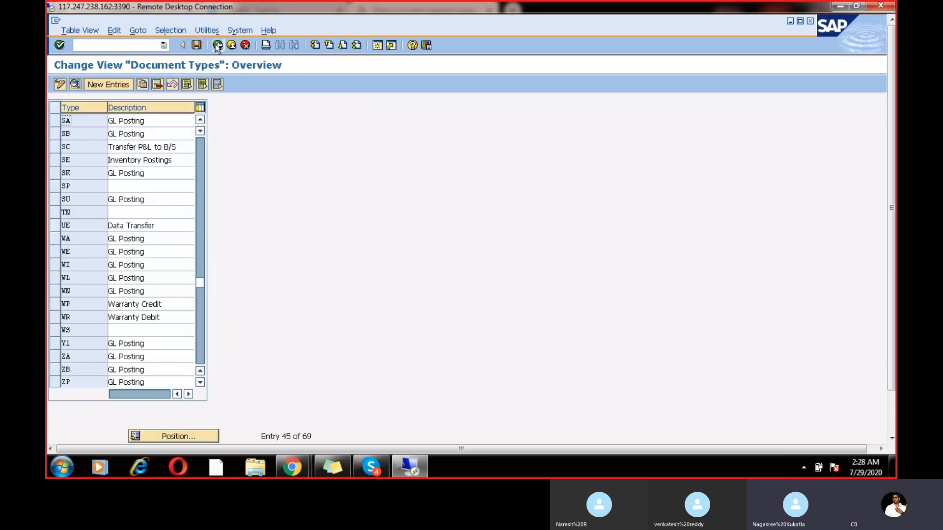
pyautogui.click(216, 47)
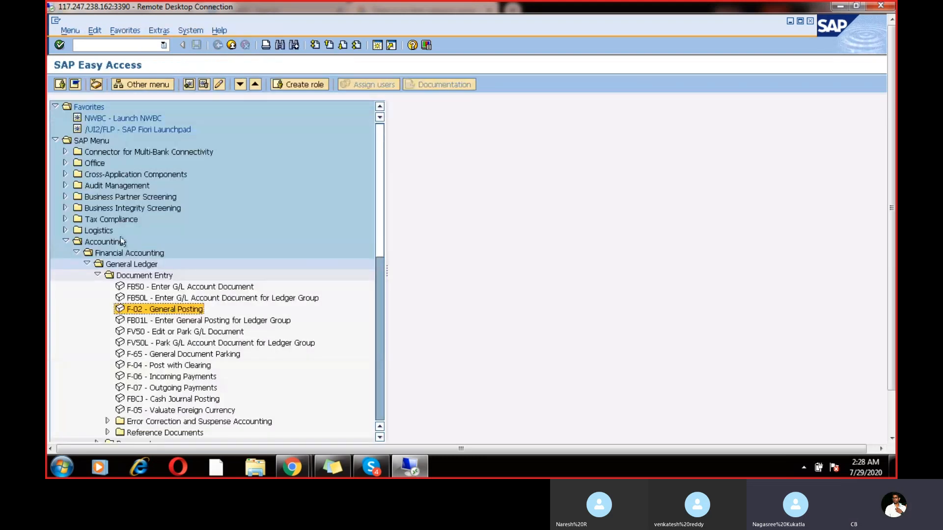
pyautogui.click(143, 289)
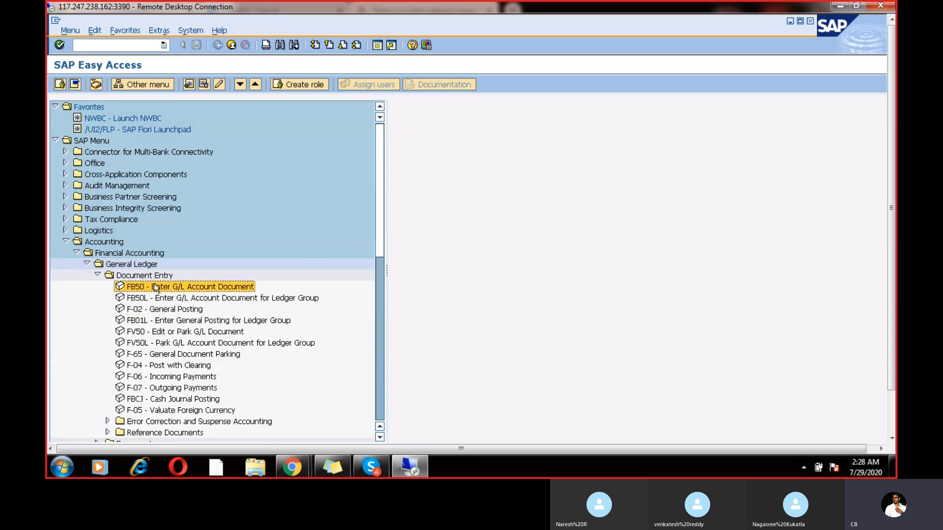
pyautogui.doubleClick(154, 286)
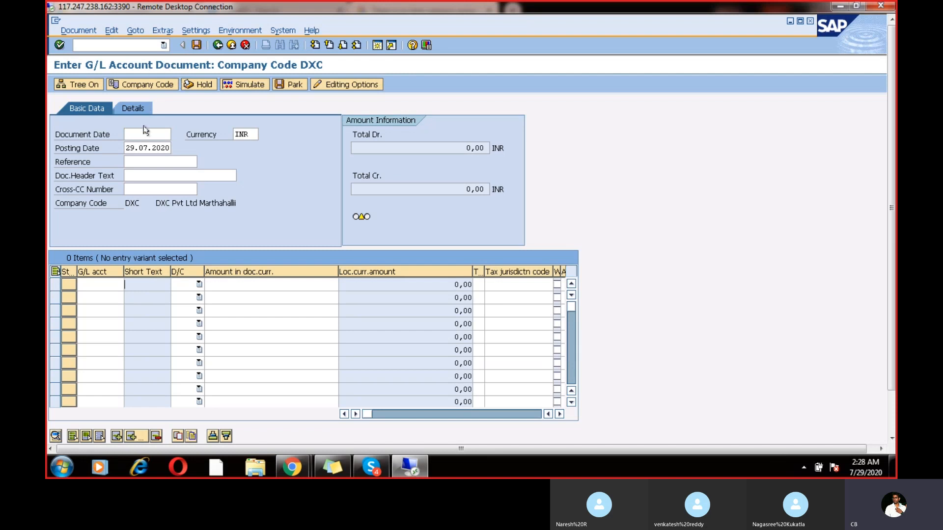
# Fill in the FB50 header with document date 29.07.2020 and reference REFF433, and move to the first item's G/L account
pyautogui.doubleClick(128, 148)
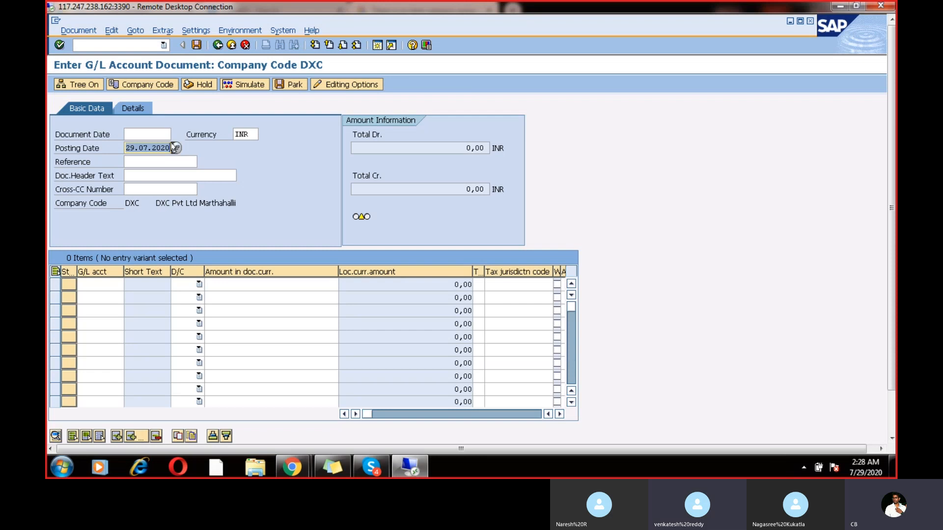
pyautogui.hotkey('ctrl', 'c')
pyautogui.click(147, 134)
pyautogui.hotkey('ctrl', 'v')
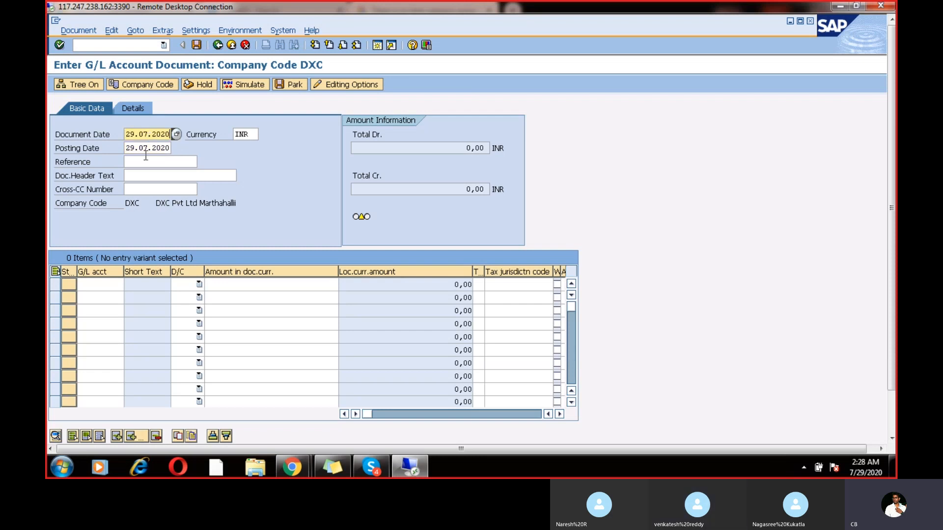
pyautogui.click(147, 161)
pyautogui.write('re')
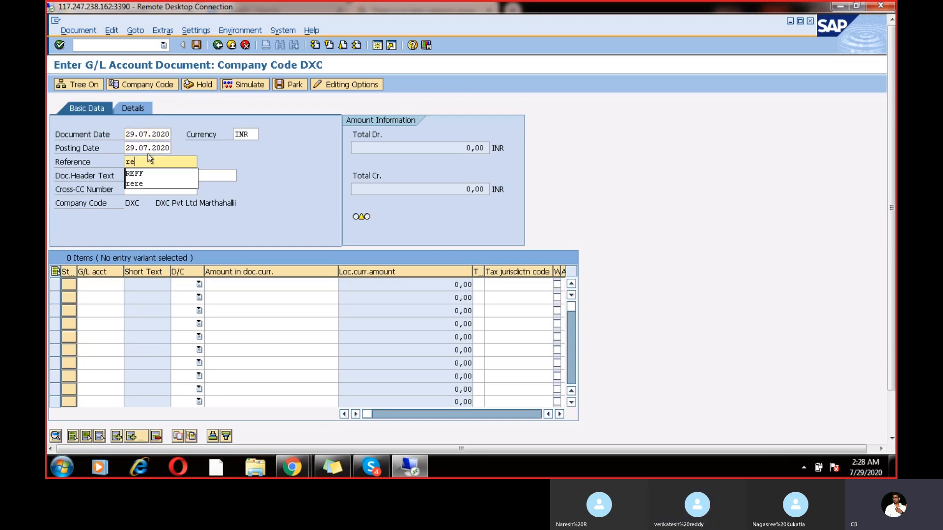
pyautogui.write('ff433')
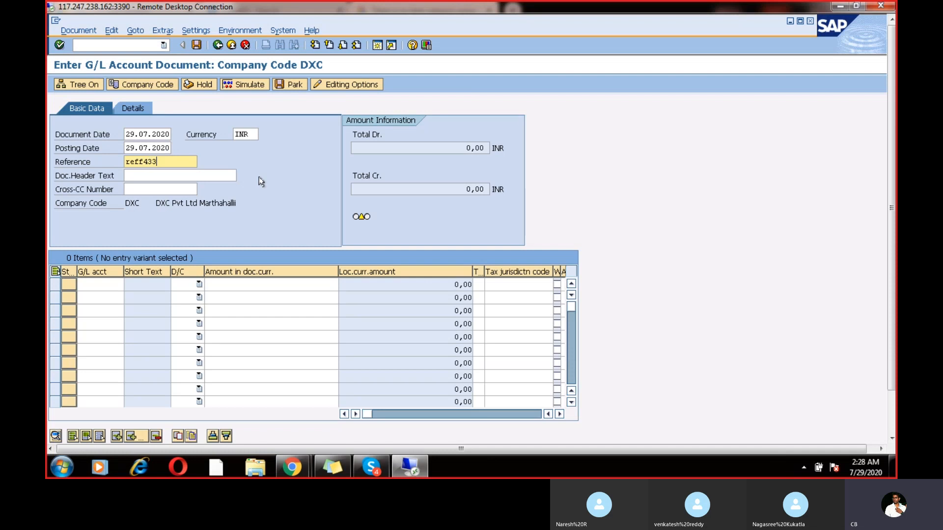
pyautogui.click(101, 284)
pyautogui.scroll(-1, 101, 284)
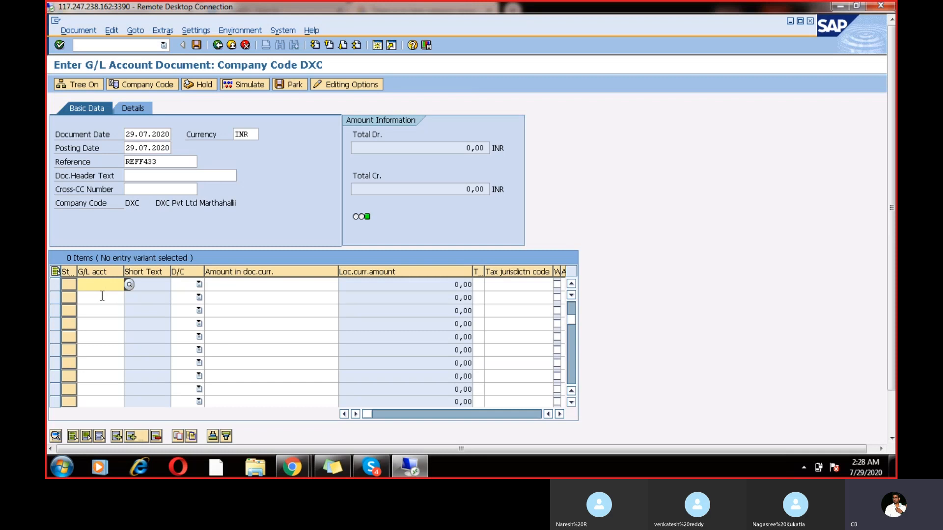
# Look through the empty line-item rows of the G/L document down to the end of the table and back
pyautogui.press('Down')
pyautogui.press('Down')
pyautogui.press('Down')
pyautogui.click(99, 337)
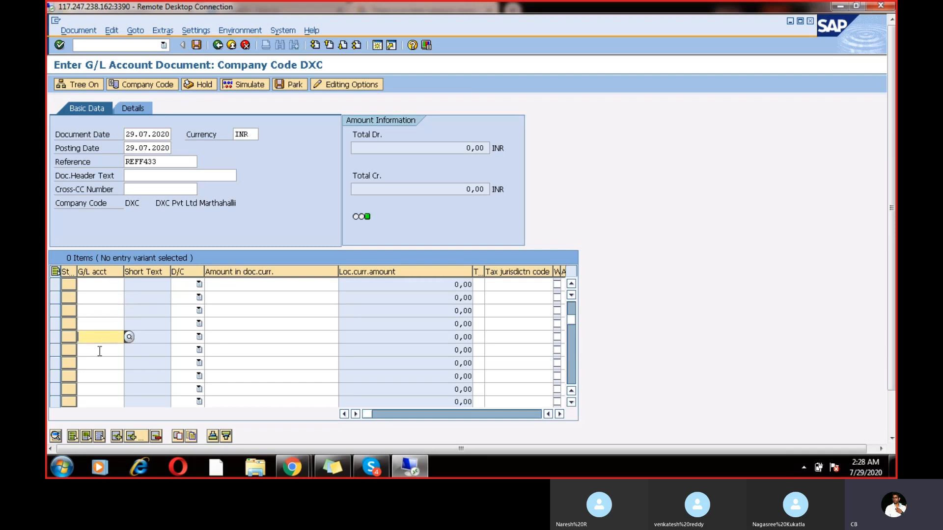
pyautogui.click(100, 350)
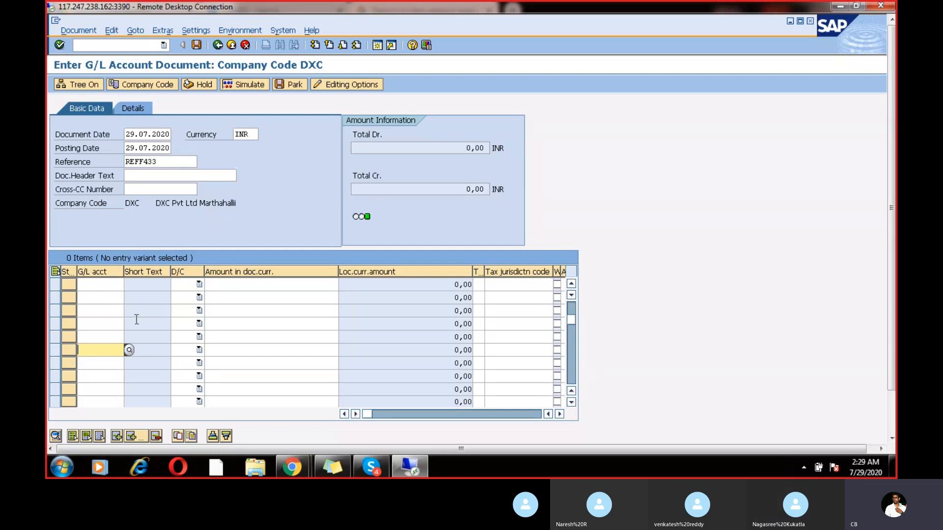
pyautogui.click(573, 370)
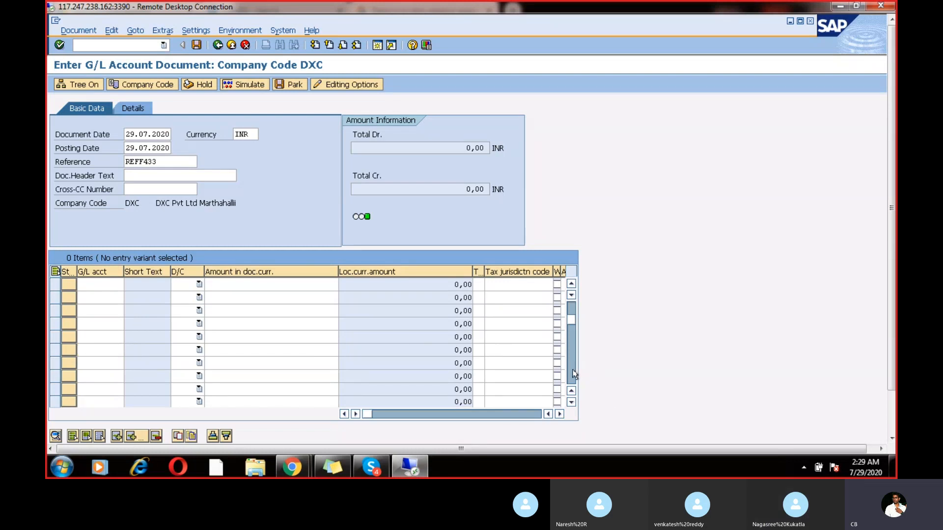
pyautogui.click(572, 370)
pyautogui.click(573, 370)
pyautogui.click(573, 370)
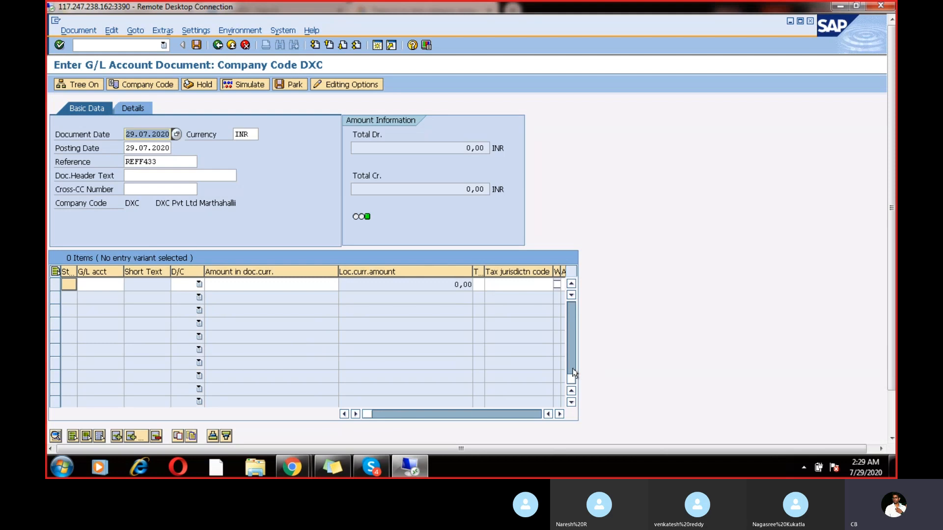
pyautogui.click(572, 314)
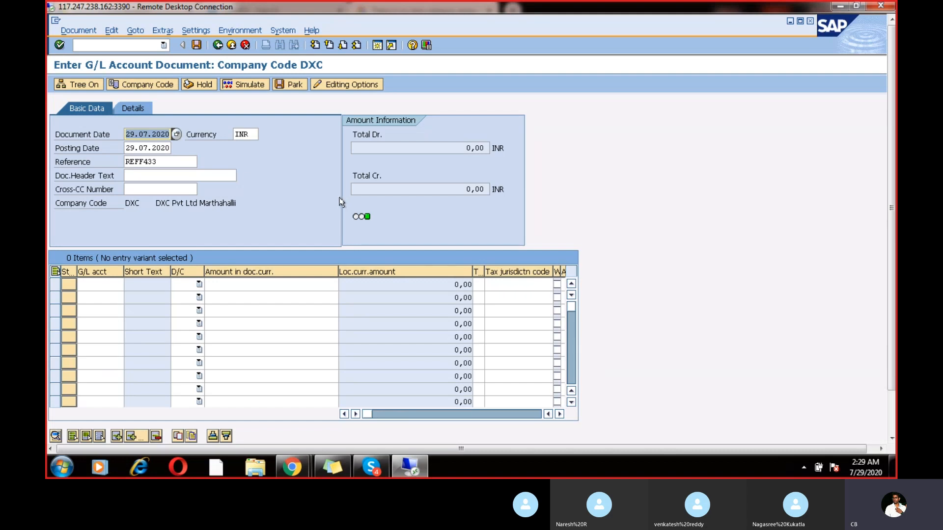
pyautogui.click(89, 286)
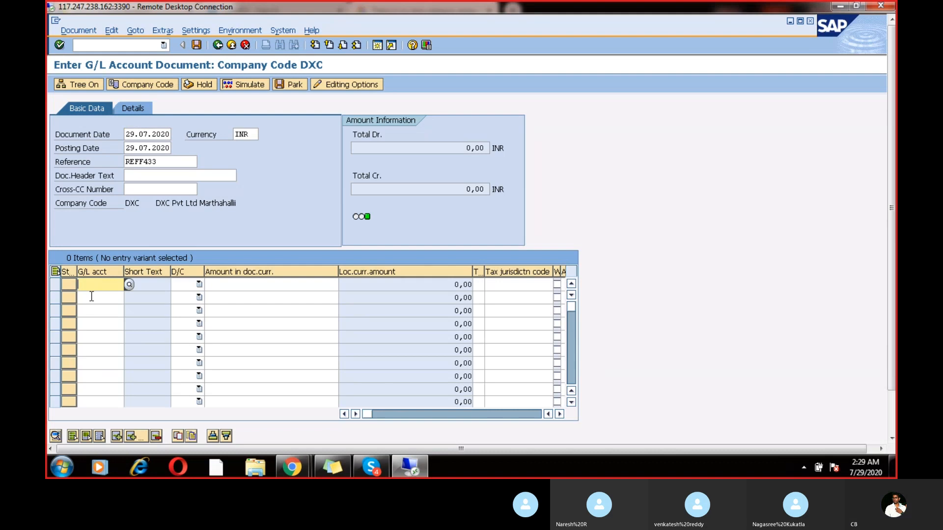
pyautogui.click(90, 297)
pyautogui.click(96, 337)
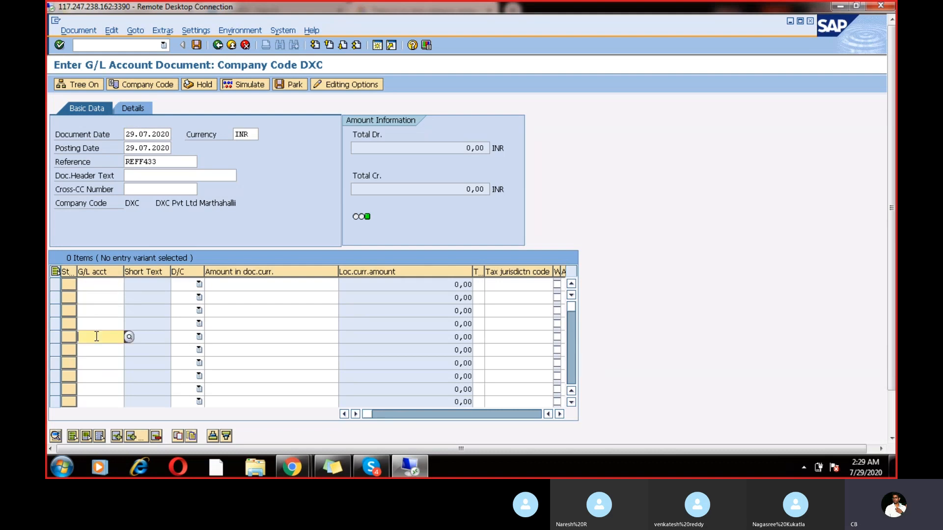
# Enter G/L account 400301 as a Debit in the first line item
pyautogui.click(101, 288)
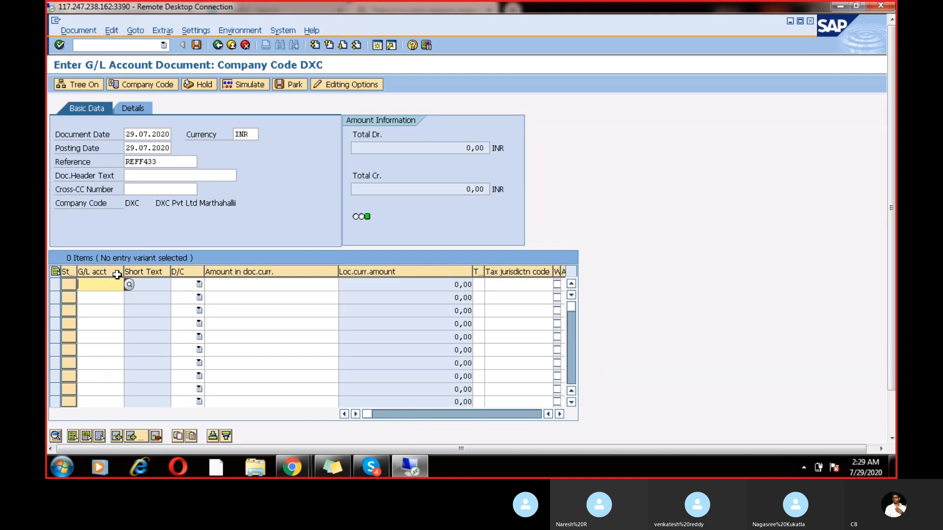
pyautogui.write('4')
pyautogui.click(110, 305)
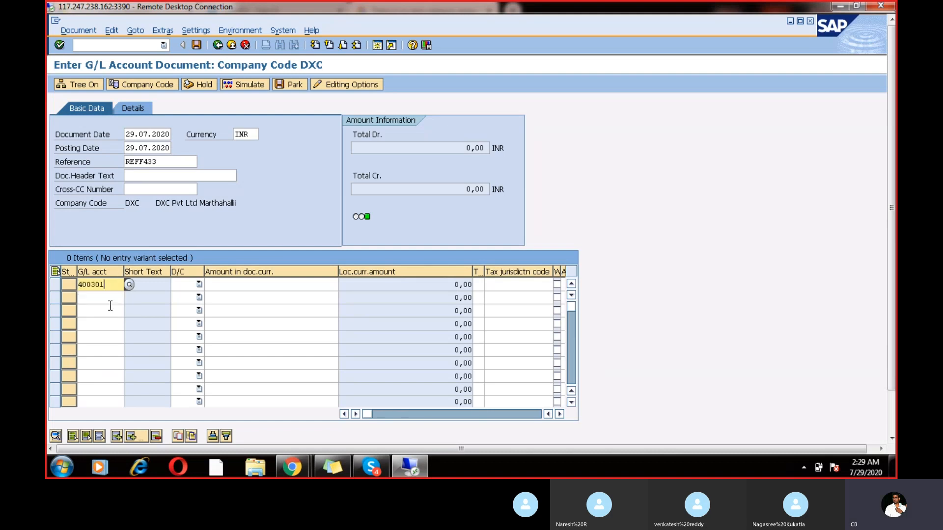
pyautogui.click(188, 285)
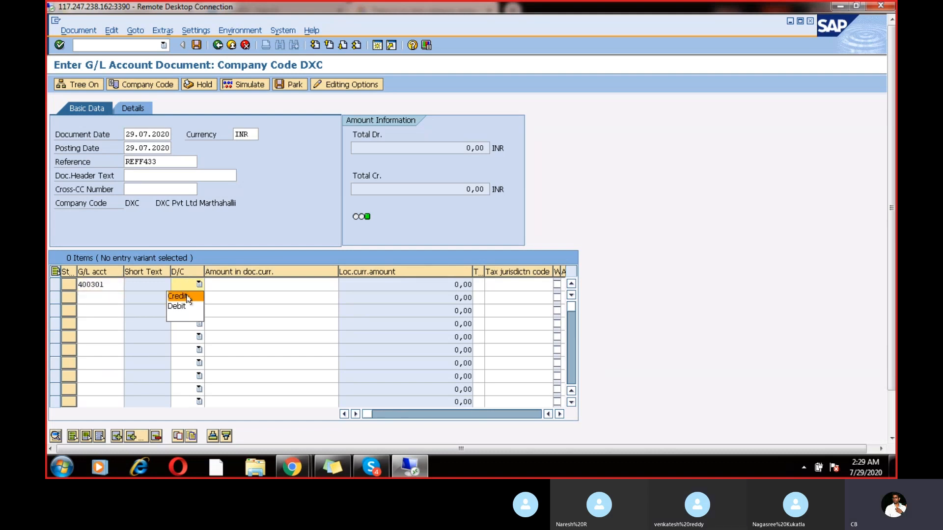
pyautogui.click(186, 306)
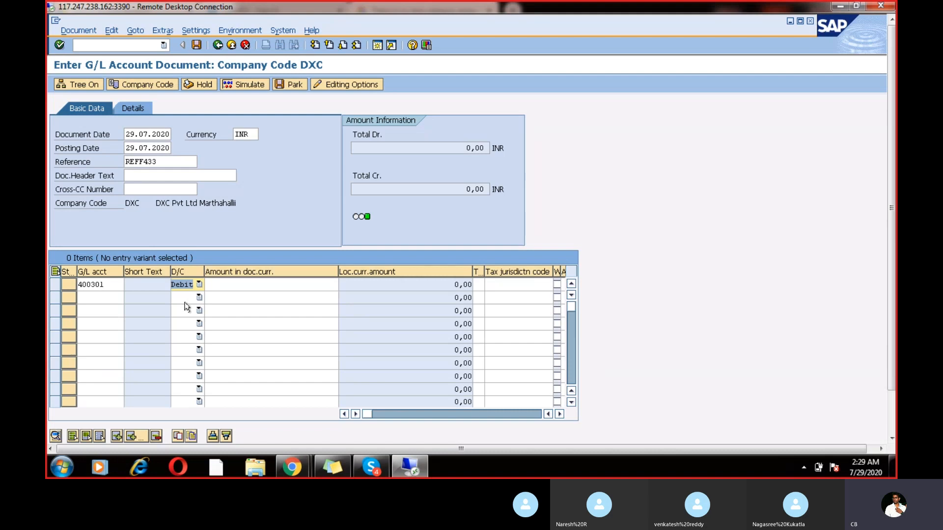
# Enter G/L account 200101 as a Credit in the second line item
pyautogui.click(99, 298)
pyautogui.click(99, 298)
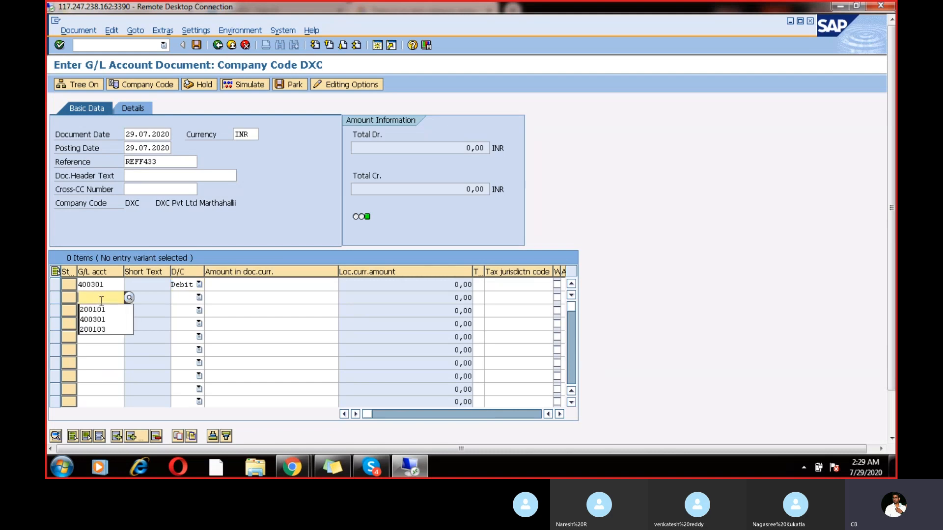
pyautogui.click(104, 311)
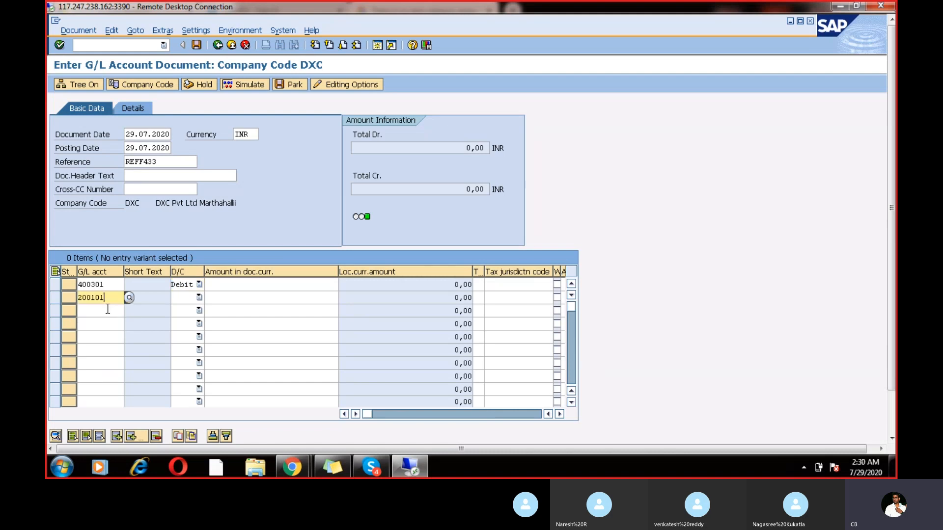
pyautogui.click(197, 298)
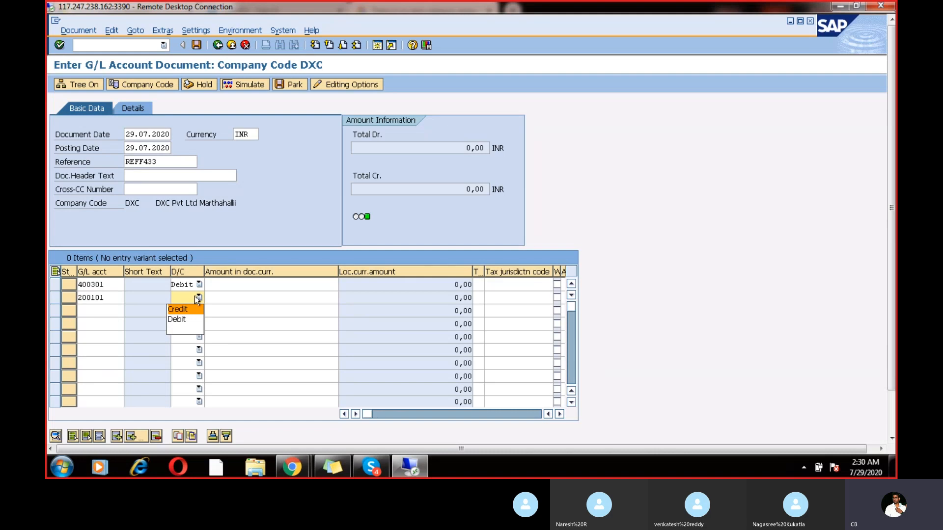
pyautogui.click(183, 310)
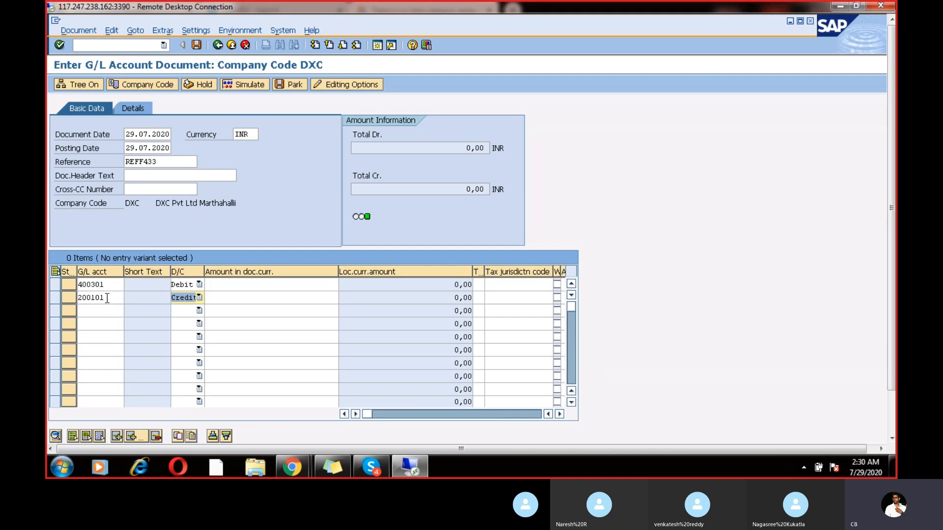
# Set the amount in document currency to 900 for both the debit and credit line items
pyautogui.click(241, 285)
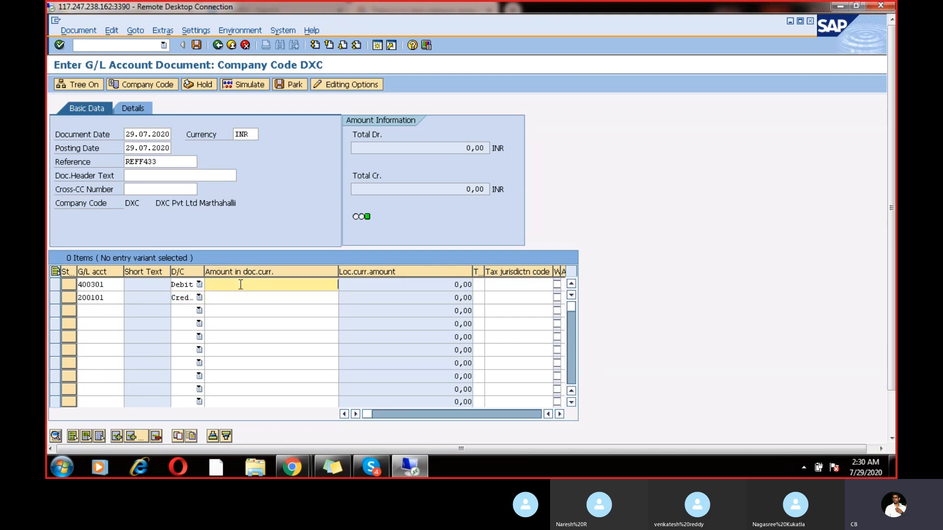
pyautogui.write('90')
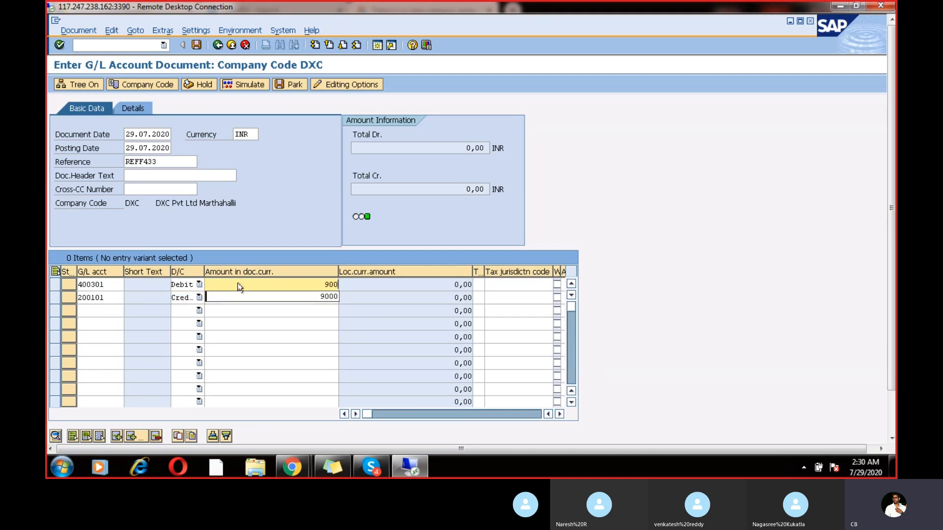
pyautogui.write('0')
pyautogui.click(273, 334)
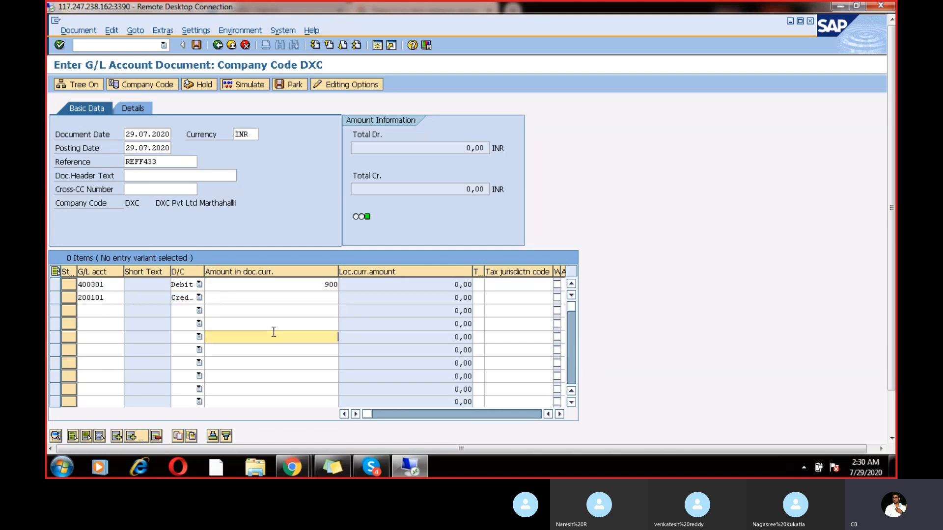
pyautogui.click(308, 298)
pyautogui.write('900')
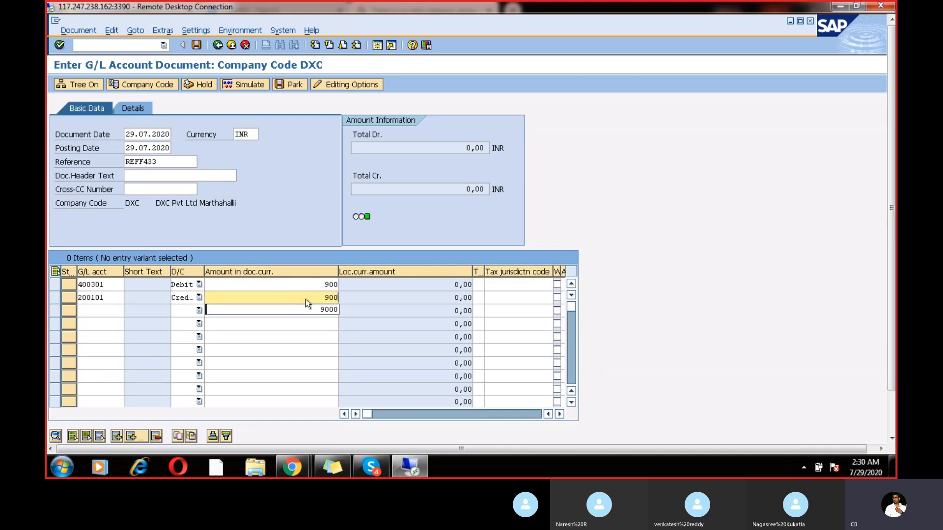
# Set the value date of both line items to 28.07.2020
pyautogui.click(432, 288)
pyautogui.press('Tab')
pyautogui.press('Tab')
pyautogui.press('Tab')
pyautogui.press('Tab')
pyautogui.press('Tab')
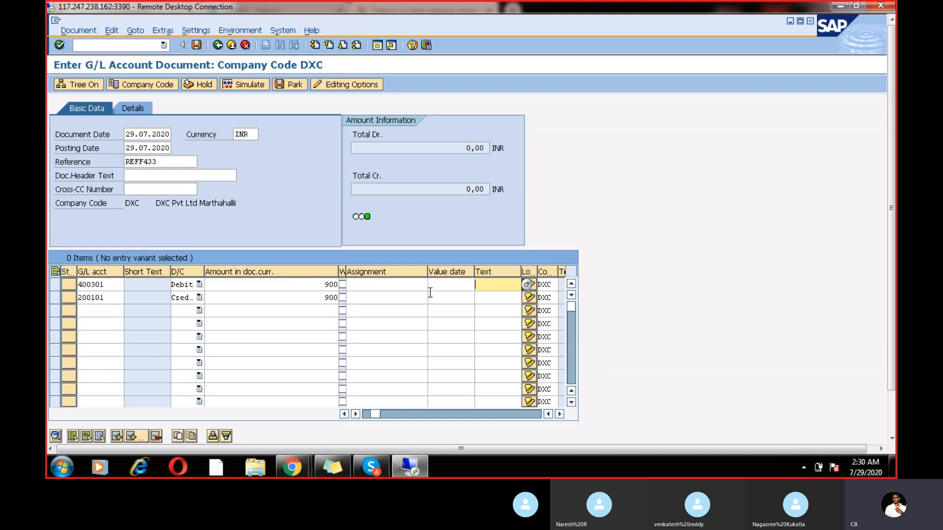
pyautogui.click(440, 287)
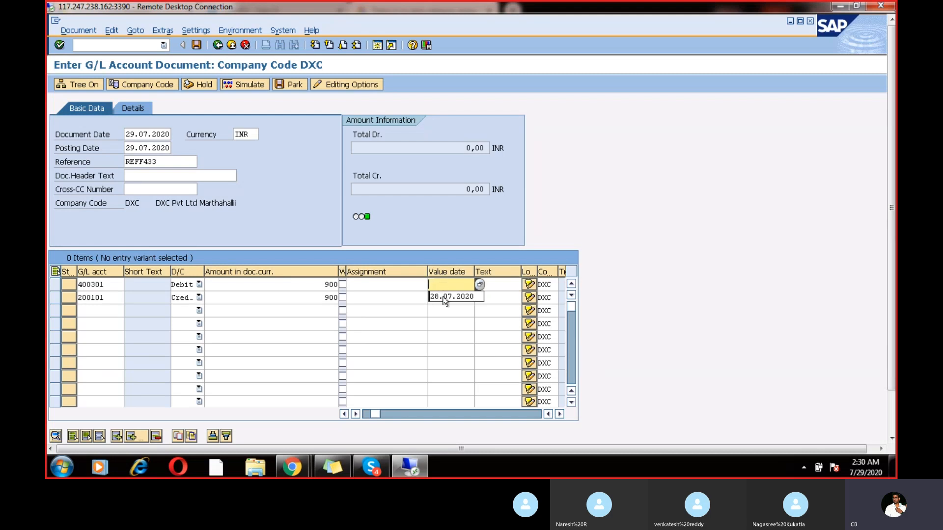
pyautogui.click(445, 298)
pyautogui.click(446, 298)
pyautogui.click(446, 298)
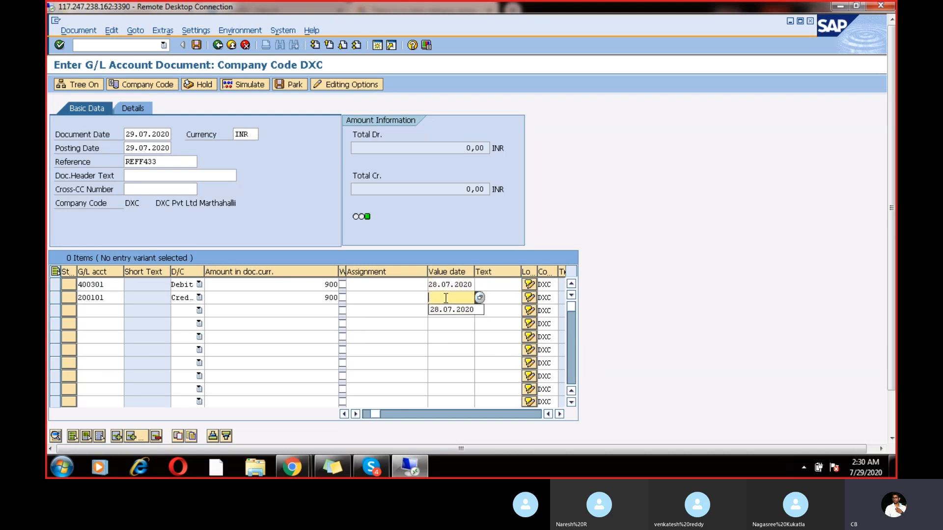
pyautogui.click(447, 302)
pyautogui.click(442, 296)
pyautogui.click(445, 310)
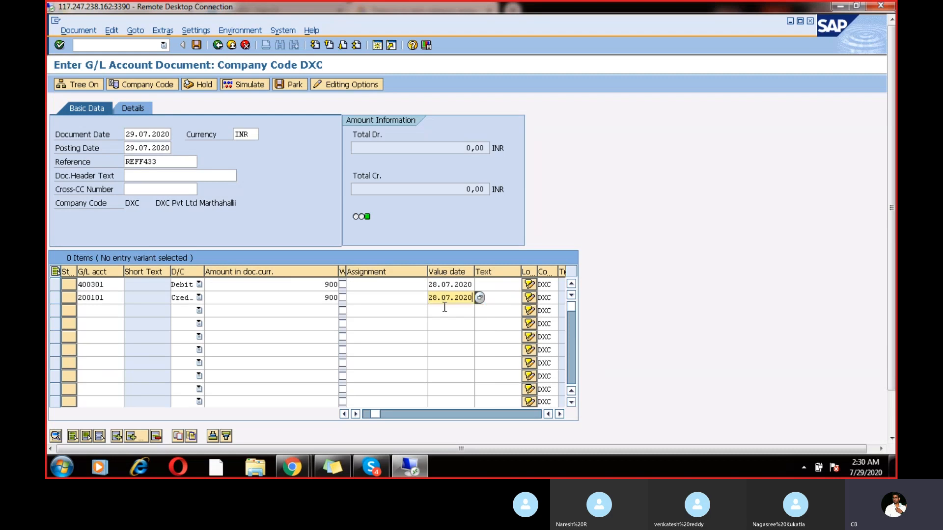
# Enter Test as the item text for both line items
pyautogui.click(487, 285)
pyautogui.click(489, 297)
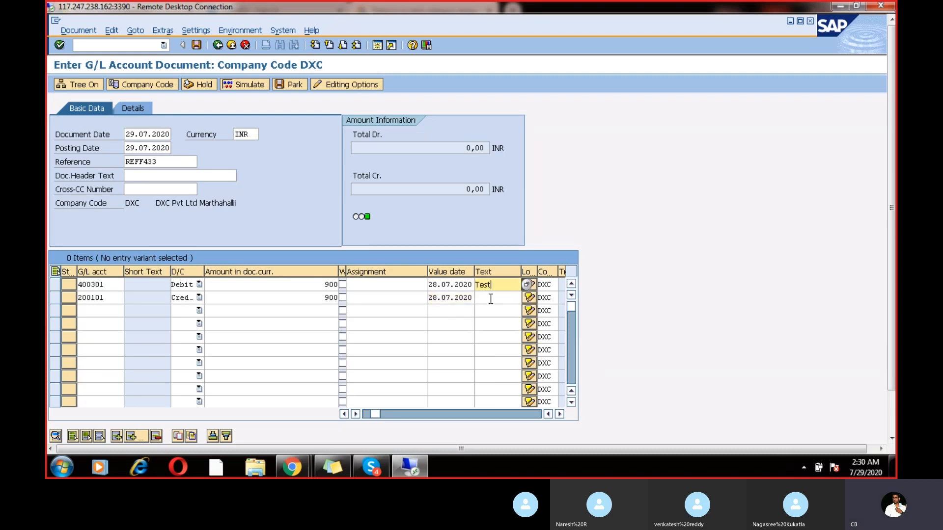
pyautogui.click(489, 298)
pyautogui.click(491, 310)
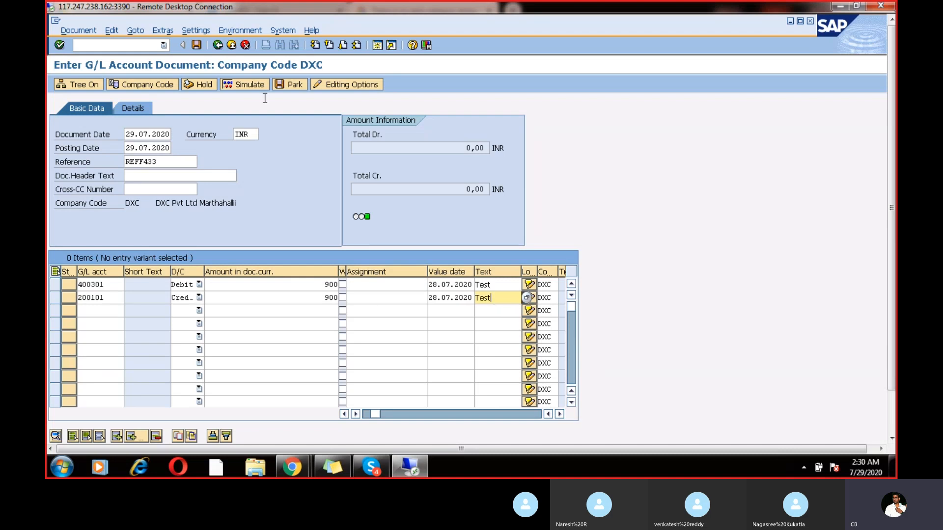
# Enter fkfkdfd as the document header text and simulate the posting
pyautogui.click(183, 176)
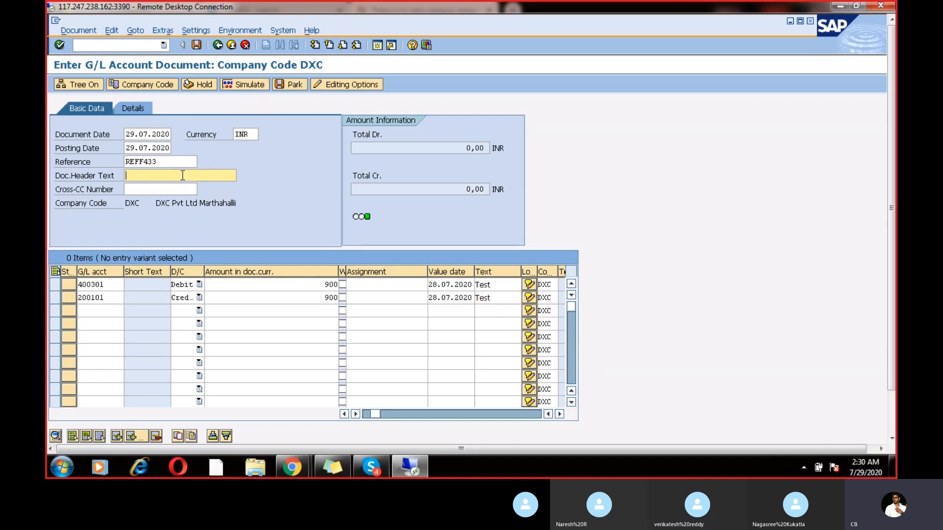
pyautogui.write('fkfkdfd')
pyautogui.click(230, 85)
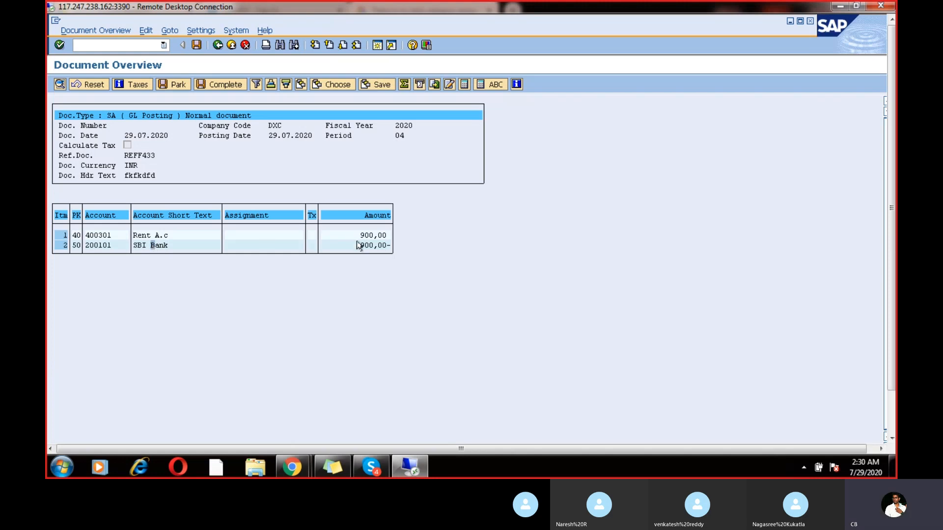
# Examine the detail fields of the Rent A.c debit item in the simulated document and return to the overview
pyautogui.doubleClick(151, 235)
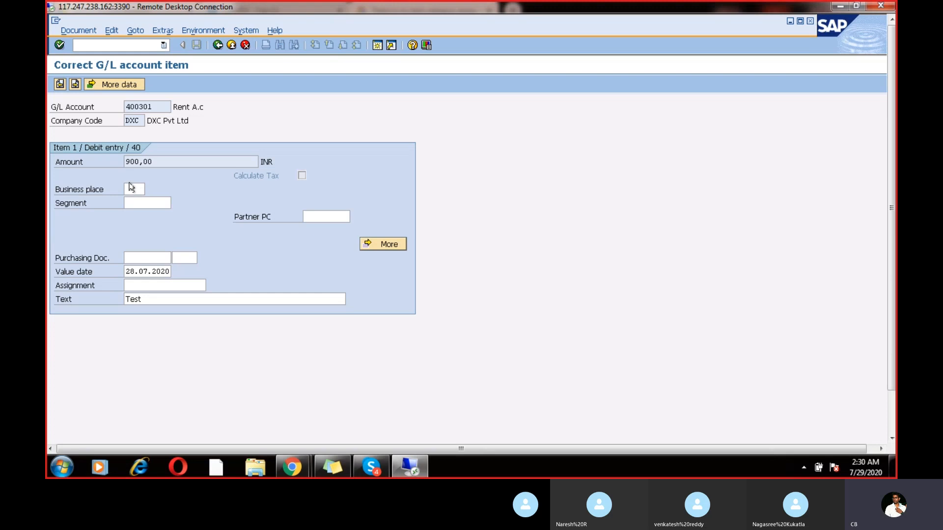
pyautogui.click(131, 189)
pyautogui.click(134, 203)
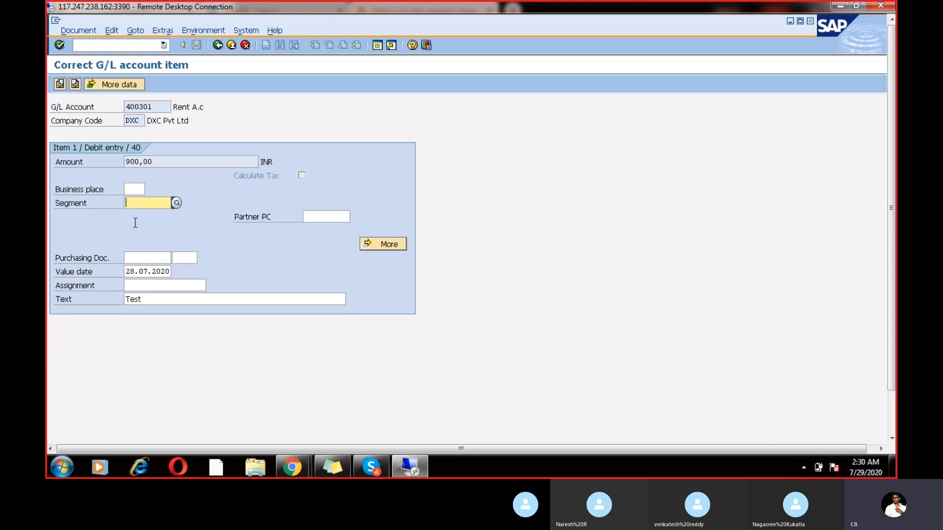
pyautogui.click(146, 258)
pyautogui.click(149, 284)
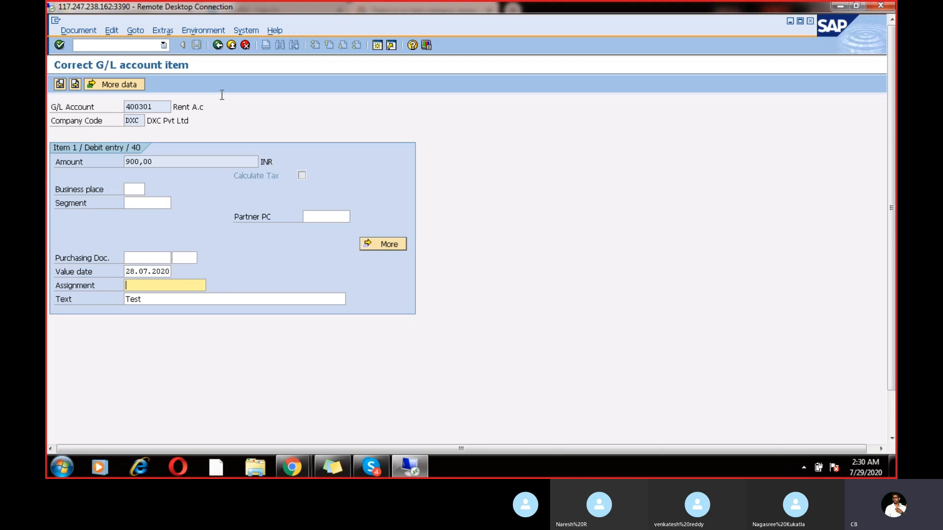
pyautogui.click(217, 45)
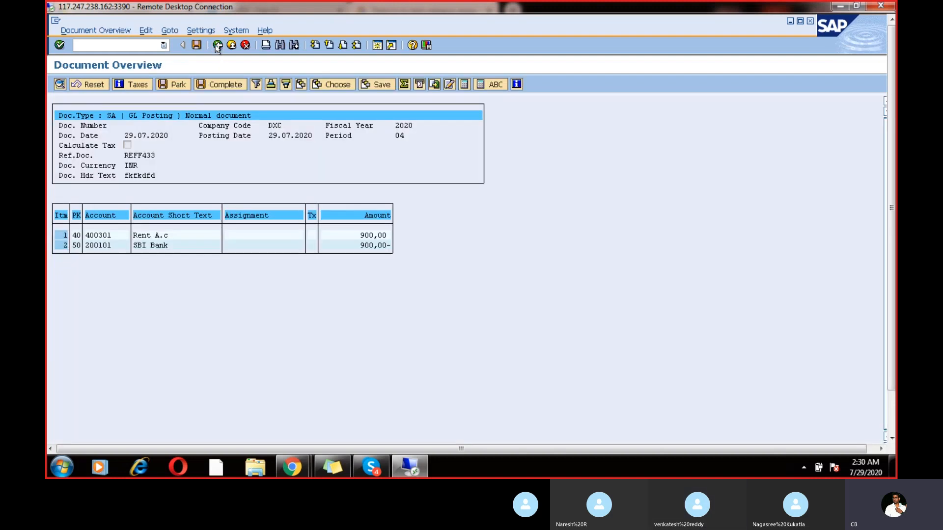
# Examine the details of the SBI Bank credit item and leave the simulation for the document entry screen
pyautogui.doubleClick(153, 245)
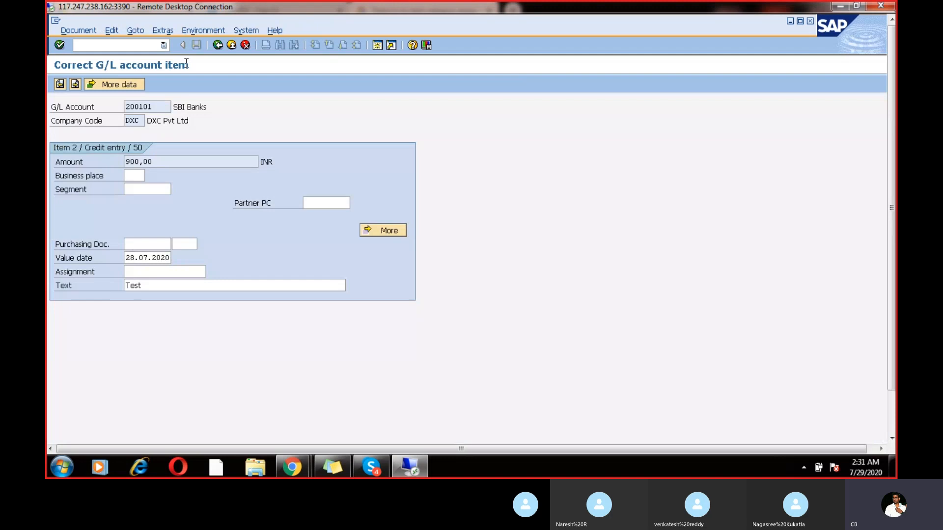
pyautogui.click(217, 46)
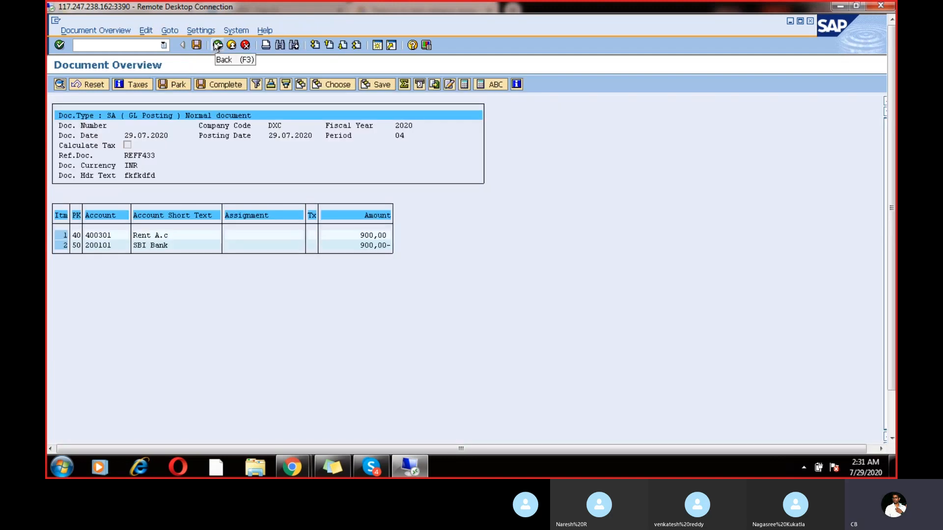
pyautogui.click(217, 46)
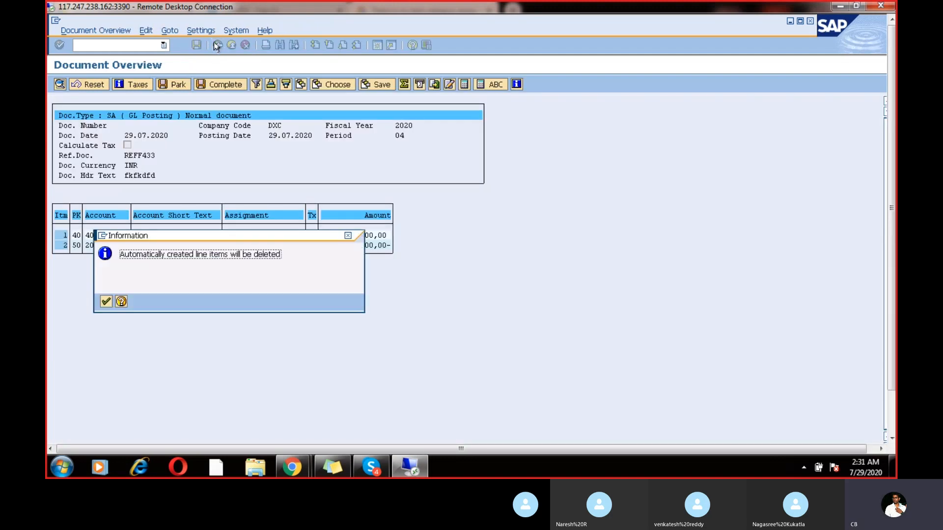
pyautogui.click(348, 236)
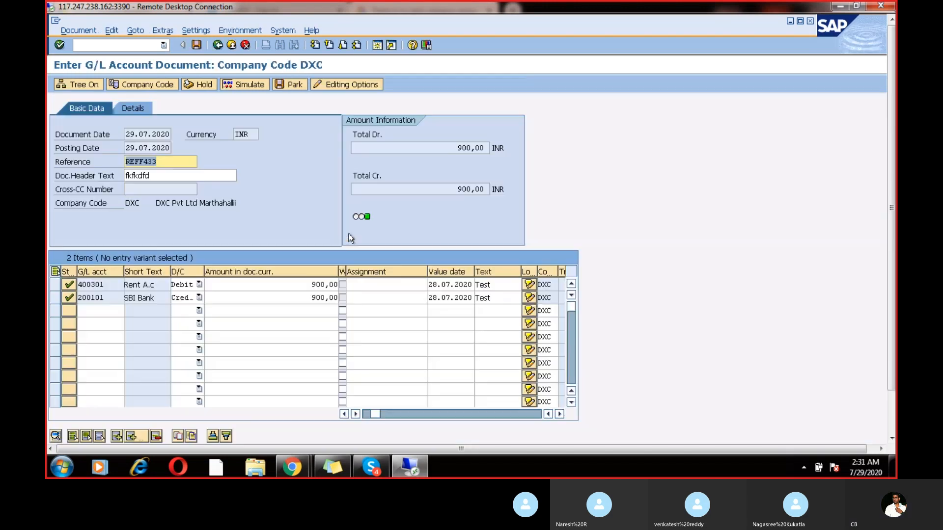
# Examine the details of the Rent A.c and SBI Bank line items from the document entry screen
pyautogui.doubleClick(86, 284)
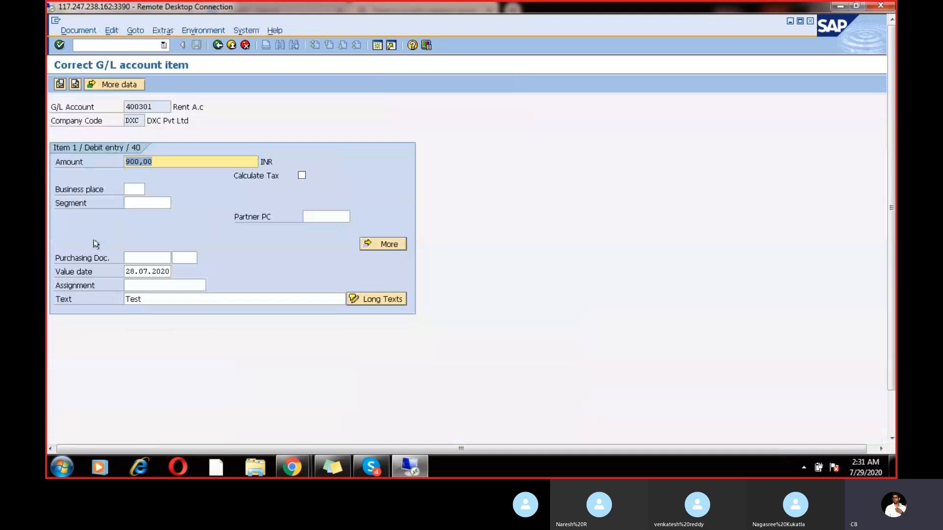
pyautogui.click(217, 46)
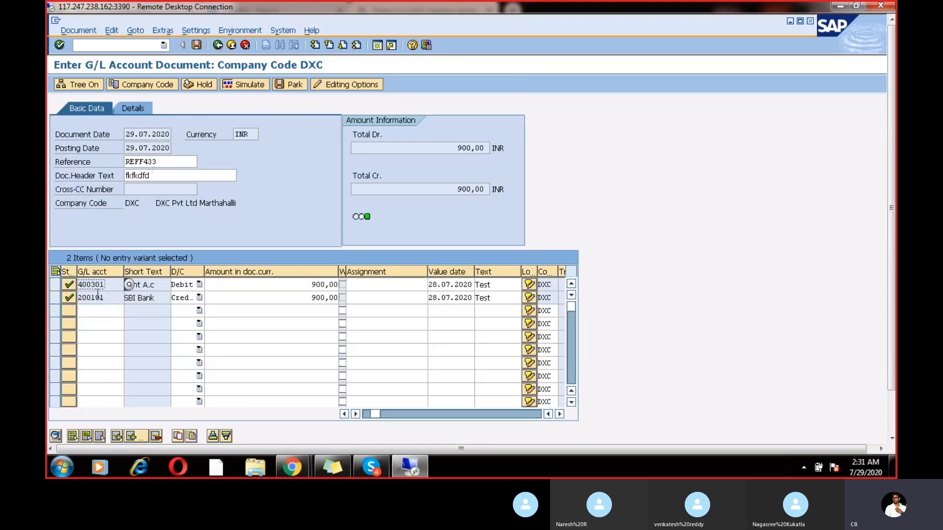
pyautogui.doubleClick(97, 297)
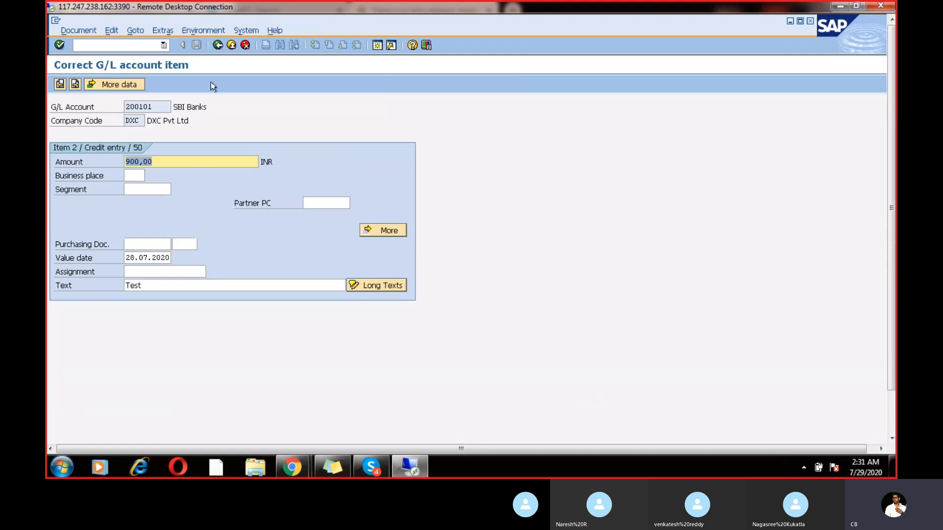
pyautogui.click(217, 45)
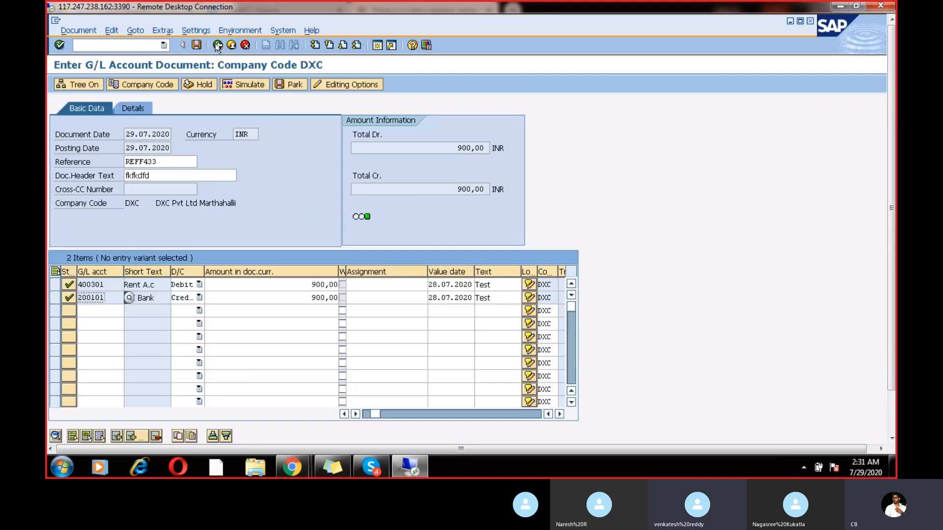
# Post the G/L account document, check the posting message's details and close its help window
pyautogui.click(250, 84)
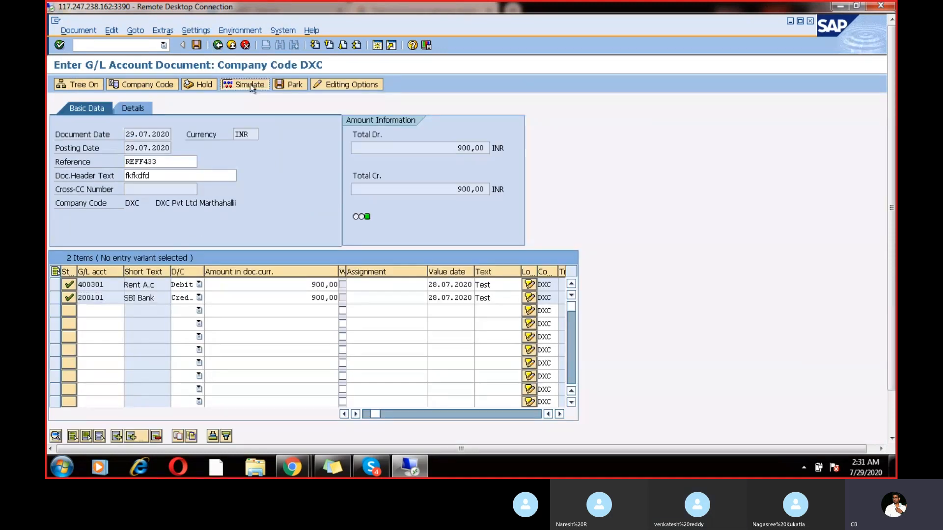
pyautogui.click(196, 45)
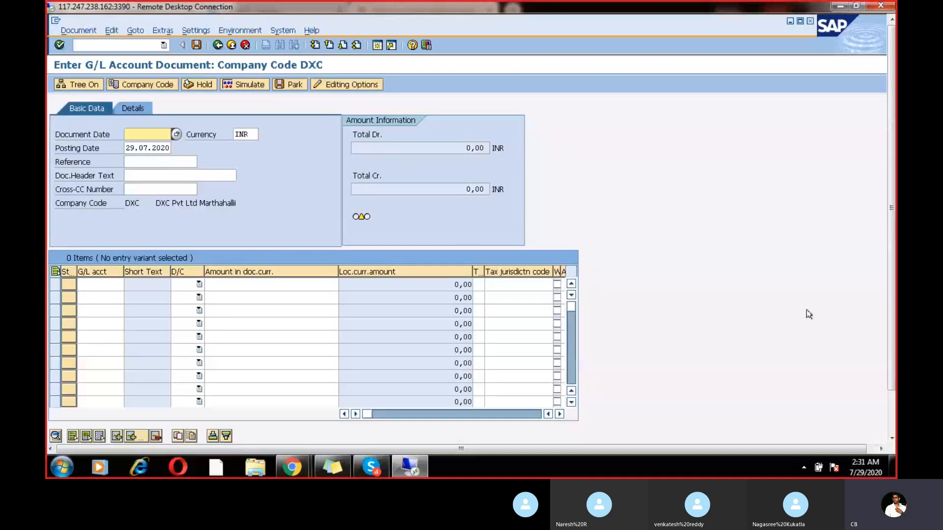
pyautogui.click(893, 411)
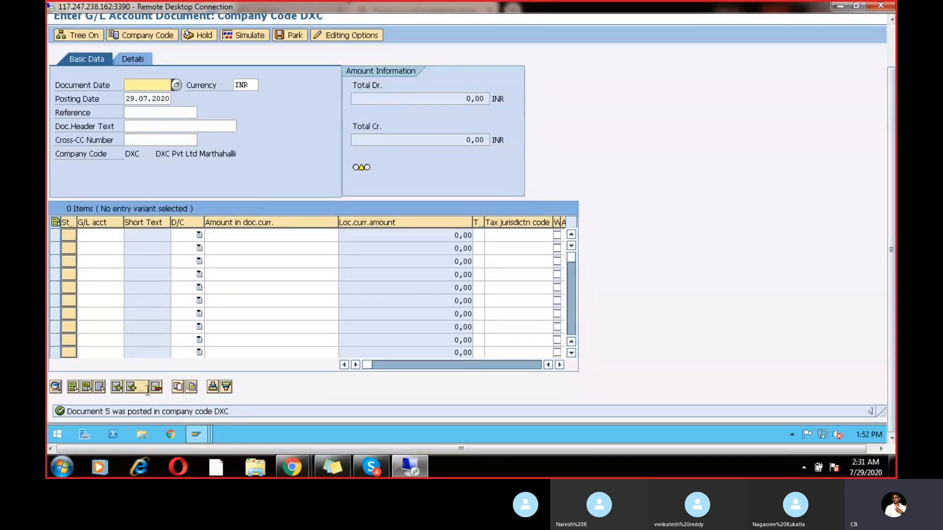
pyautogui.doubleClick(126, 412)
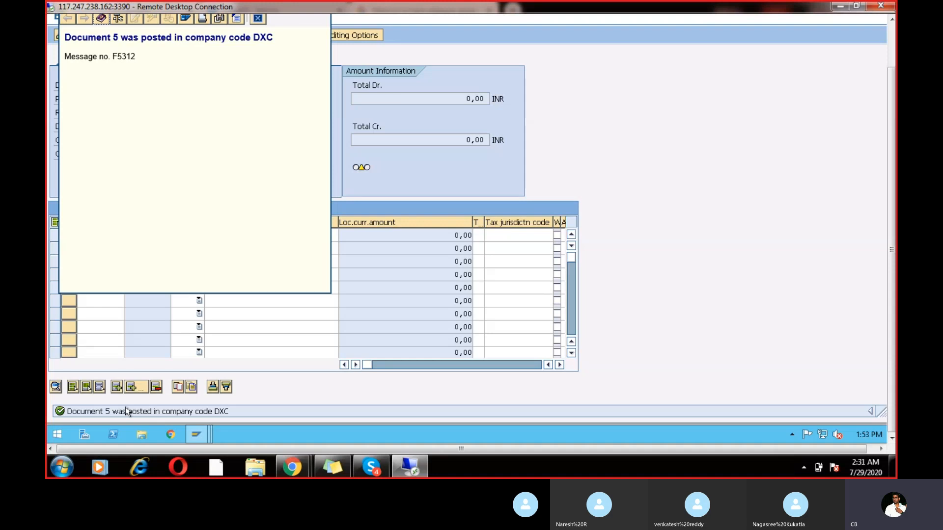
pyautogui.click(890, 48)
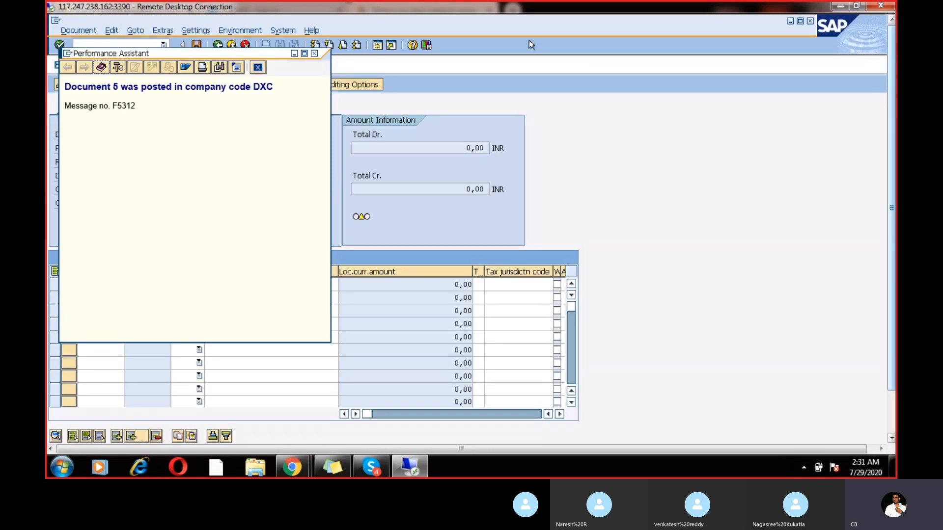
pyautogui.click(315, 53)
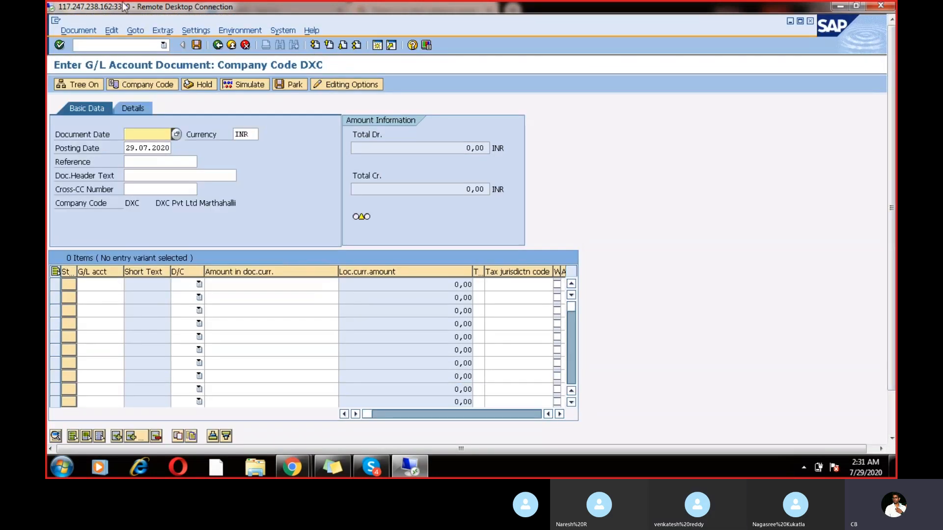
# Display the posted document and examine the assignment in its Rent A.c line item
pyautogui.click(78, 32)
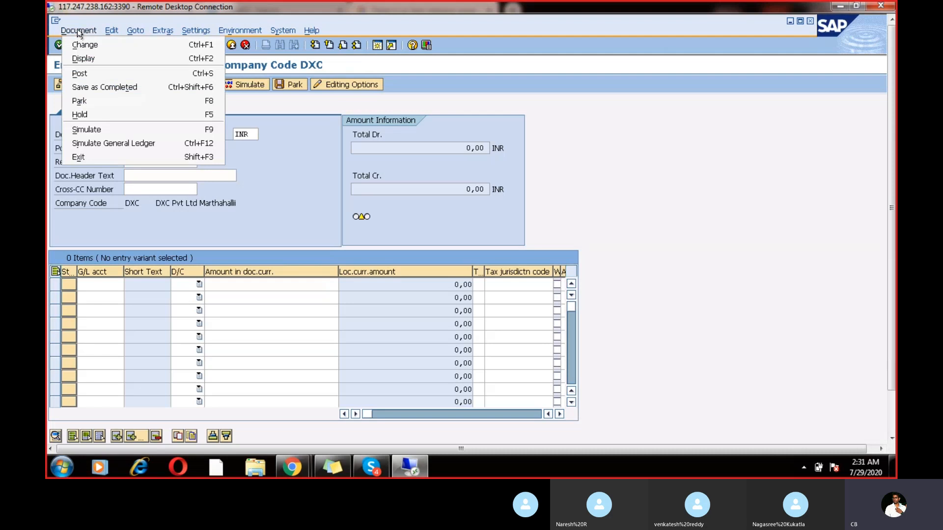
pyautogui.click(90, 58)
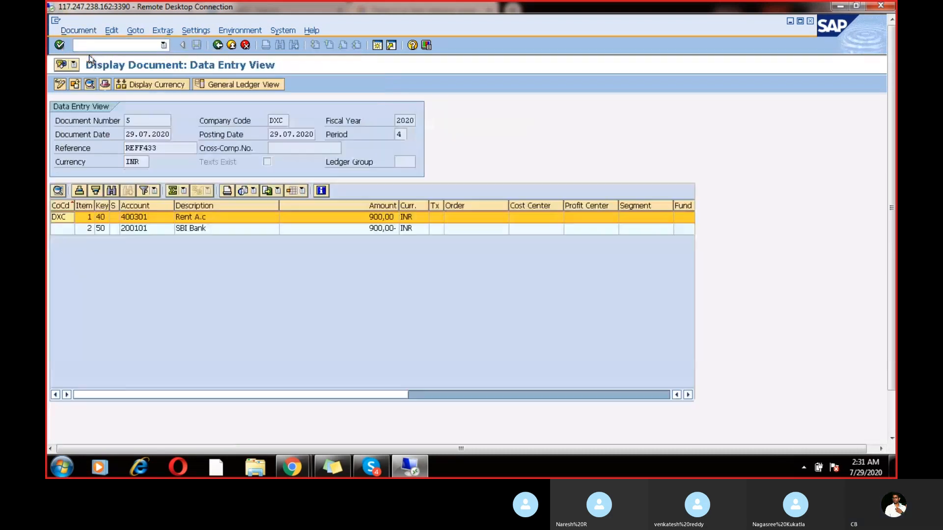
pyautogui.click(204, 218)
pyautogui.click(207, 227)
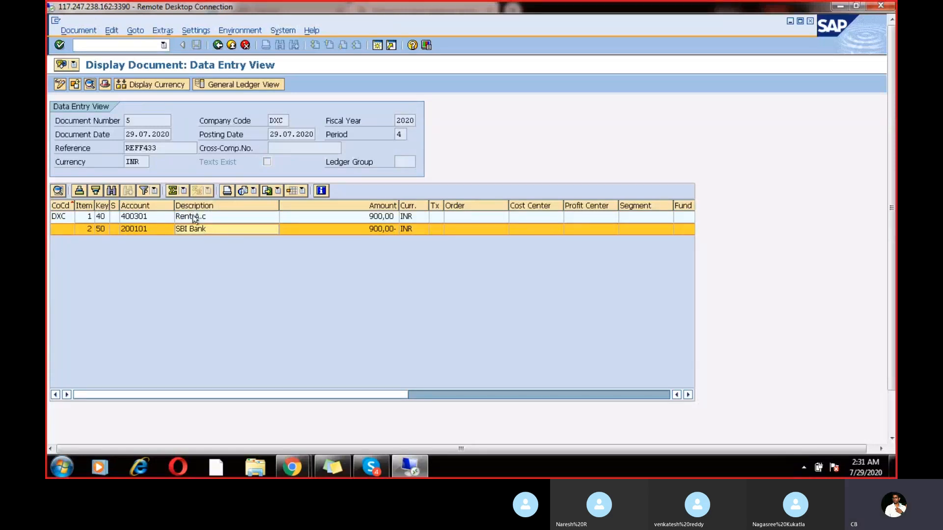
pyautogui.doubleClick(194, 217)
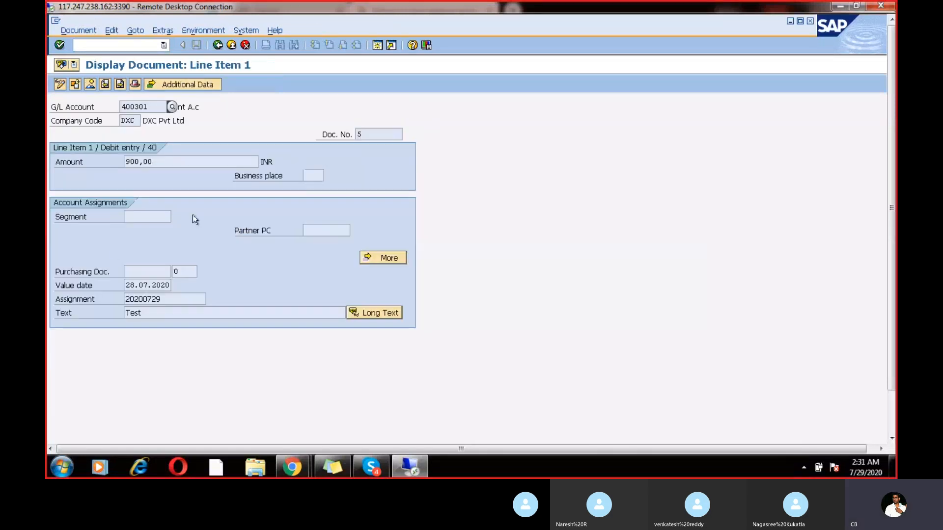
pyautogui.click(149, 301)
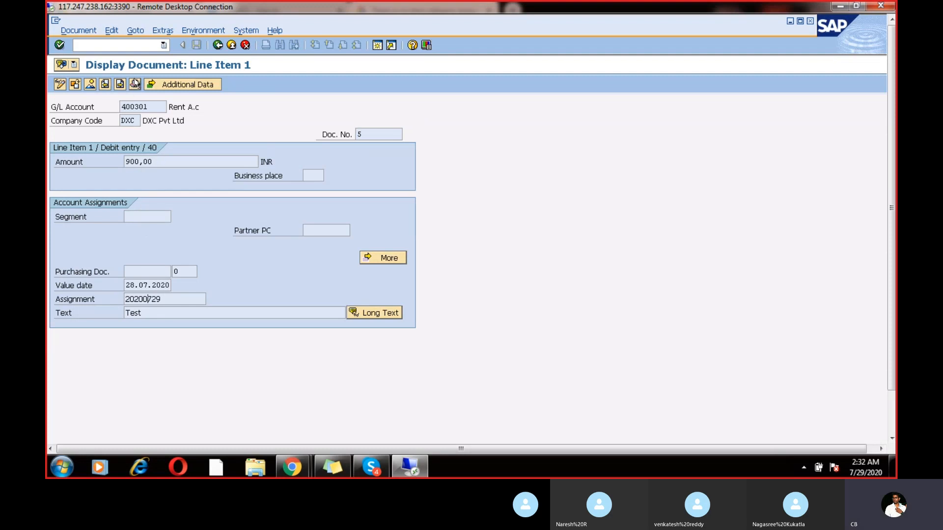
# Examine the document header from the Rent A.c item, including transaction code, currency, log system and posting date, and close it
pyautogui.click(134, 85)
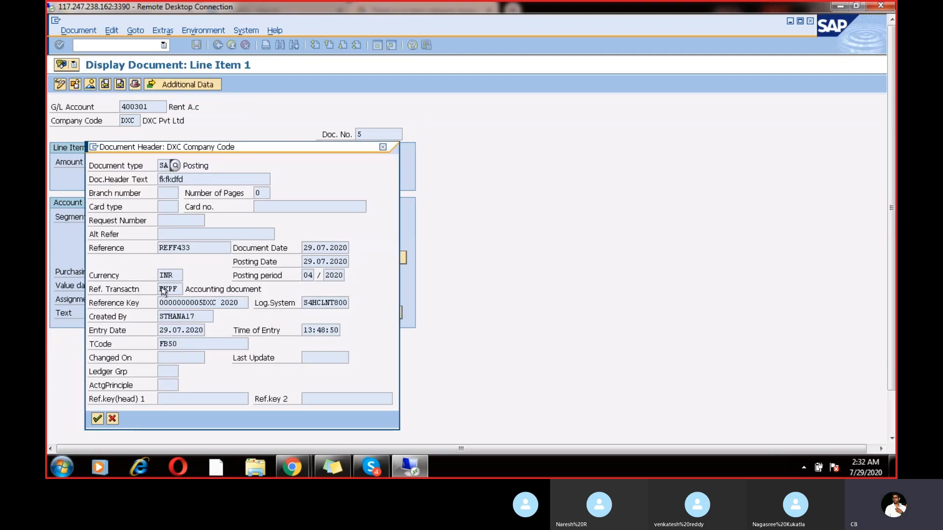
pyautogui.click(173, 315)
pyautogui.click(175, 328)
pyautogui.click(174, 344)
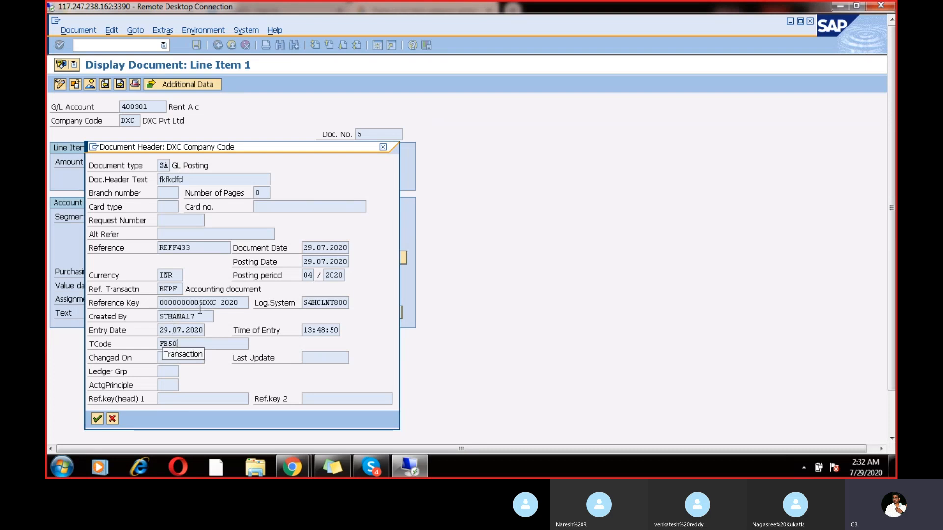
pyautogui.click(173, 276)
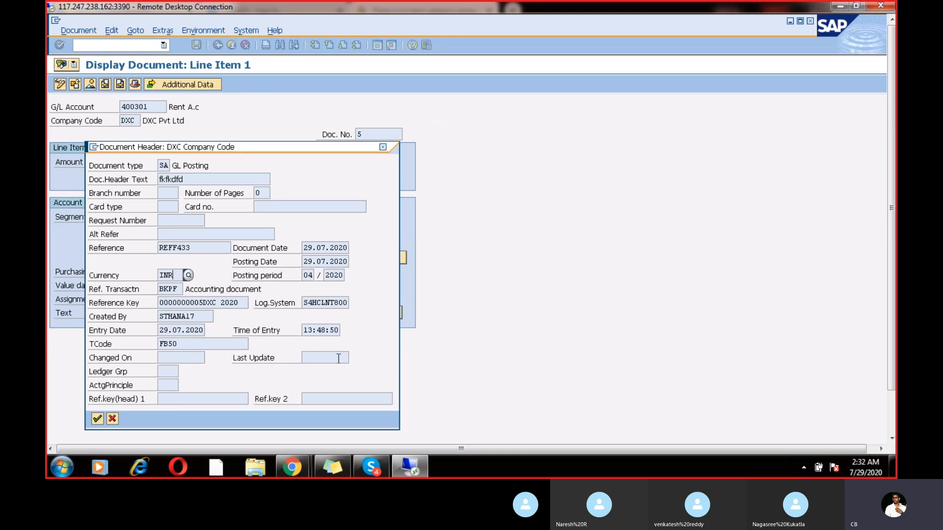
pyautogui.click(327, 303)
pyautogui.click(325, 262)
pyautogui.click(384, 148)
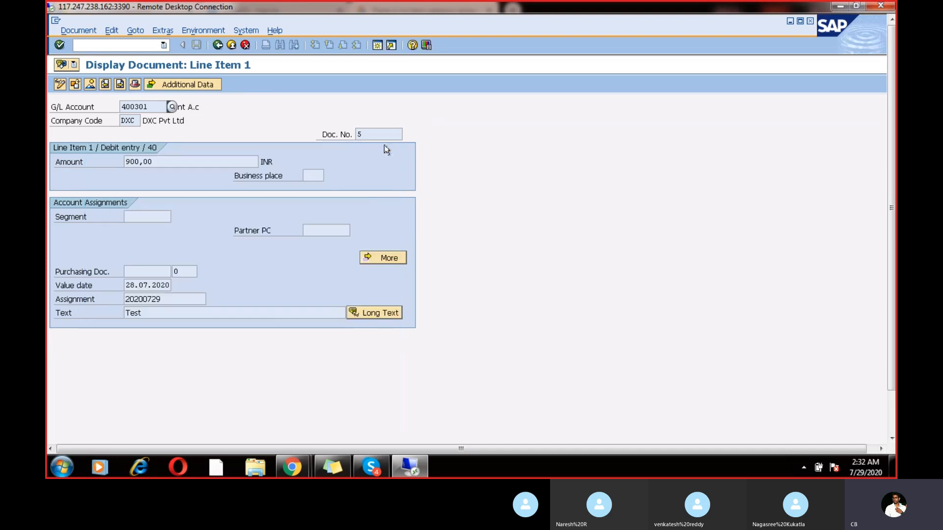
# Check the additional data of the Rent A.c line item and return to the document overview
pyautogui.click(208, 84)
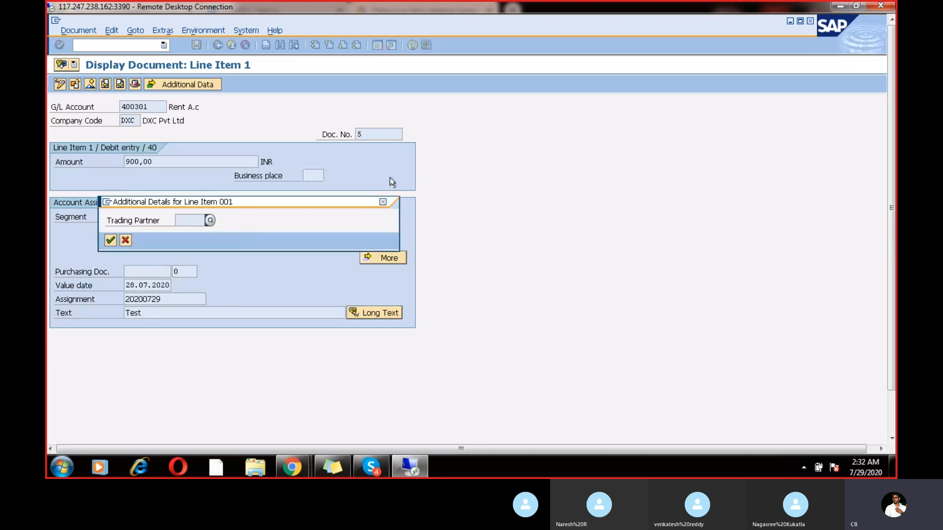
pyautogui.click(383, 198)
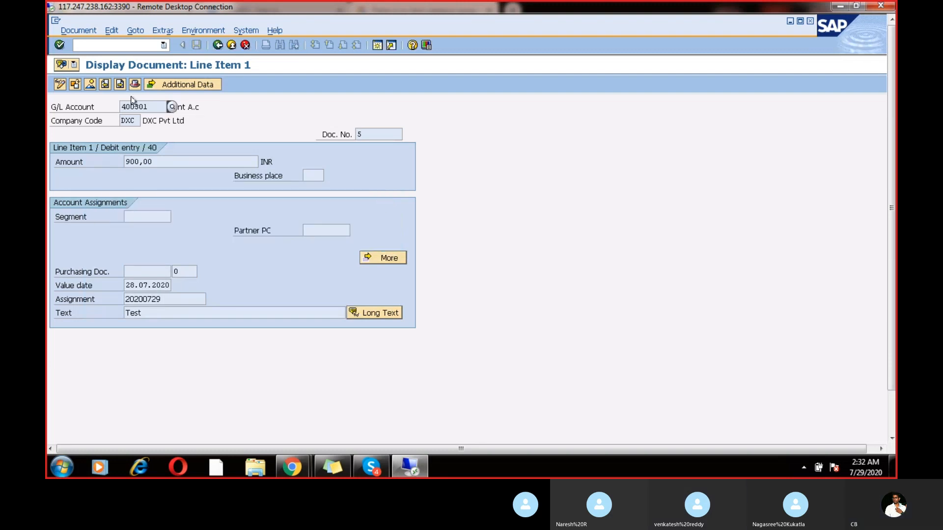
pyautogui.click(86, 84)
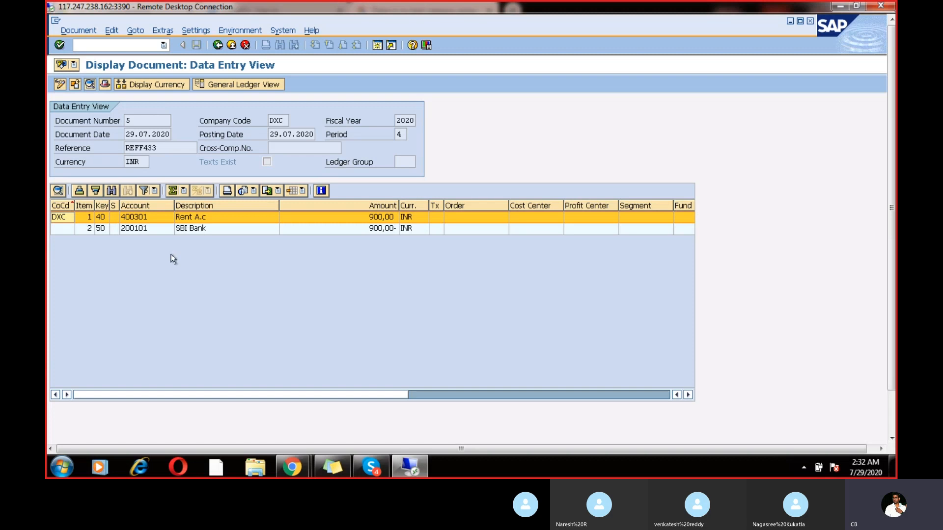
# Examine the SBI Bank line item and its document header, and return to the G/L document entry screen
pyautogui.click(213, 231)
pyautogui.doubleClick(213, 231)
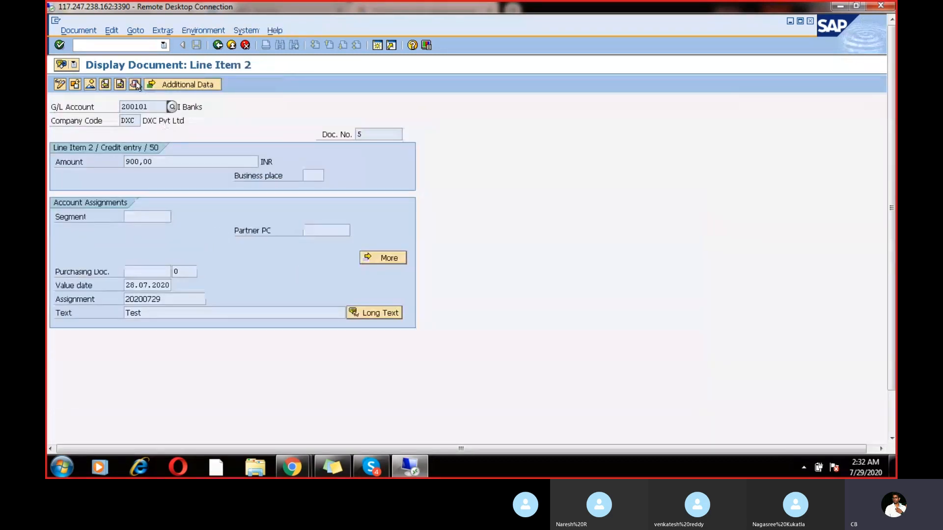
pyautogui.click(136, 85)
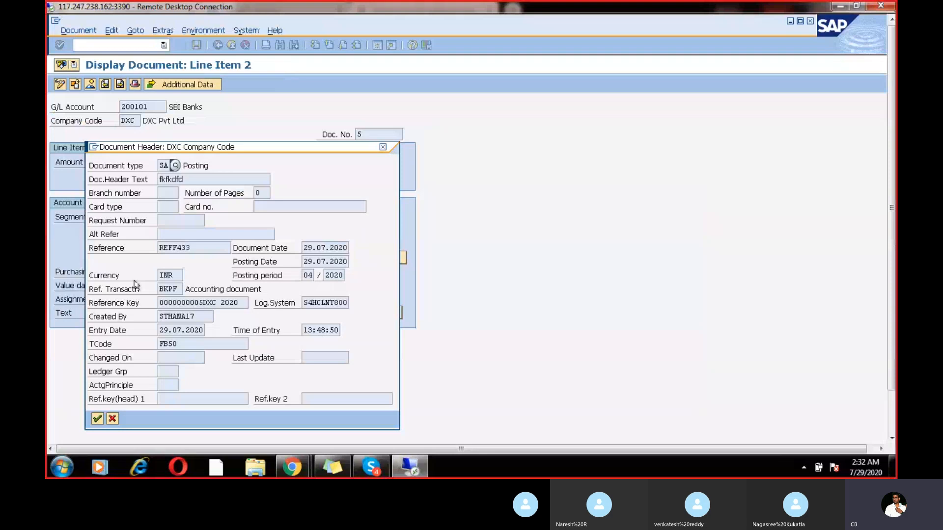
pyautogui.click(186, 343)
pyautogui.click(330, 248)
pyautogui.click(330, 261)
pyautogui.click(327, 275)
pyautogui.click(329, 303)
pyautogui.click(383, 148)
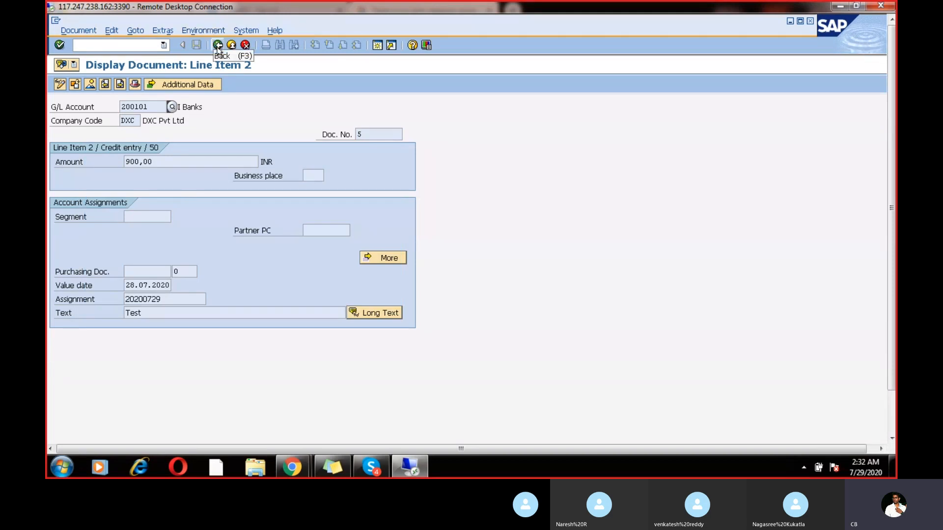
pyautogui.click(218, 46)
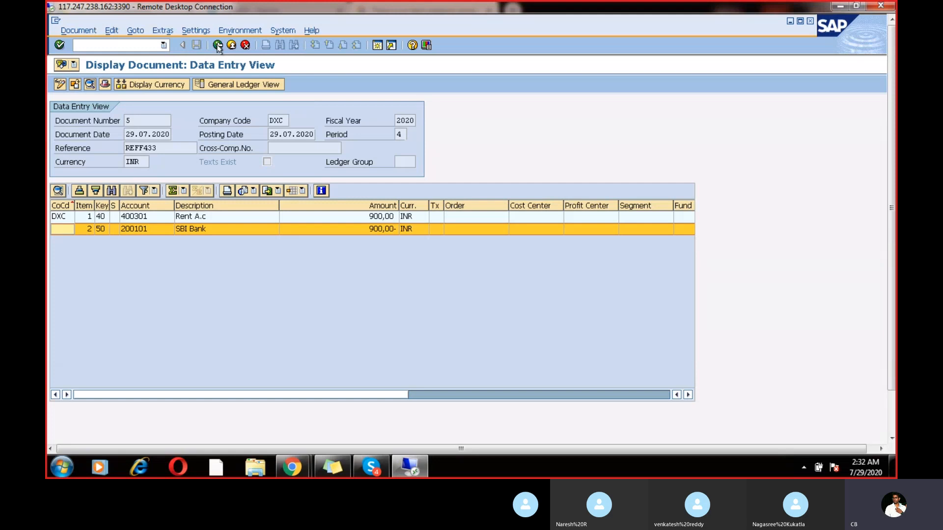
pyautogui.click(217, 46)
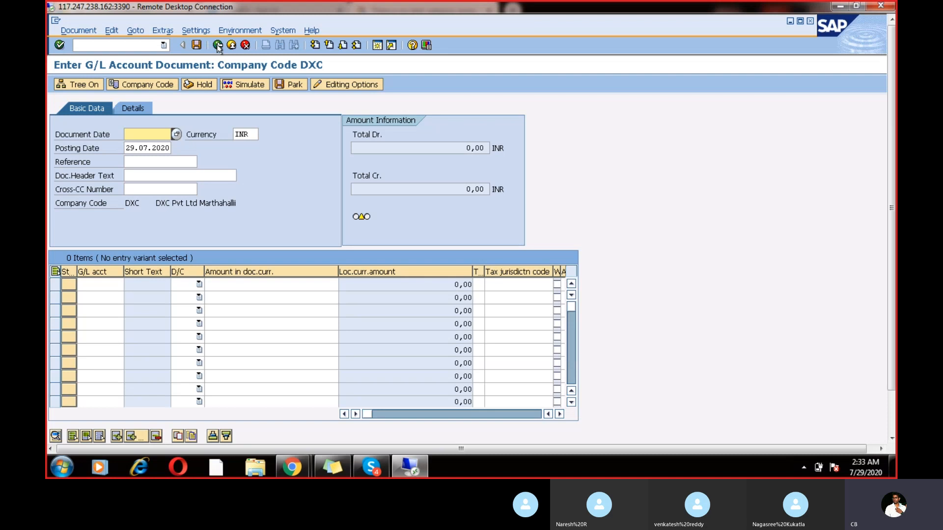
# Start a new document with document date 29.07.2020 and reference reff433
pyautogui.click(138, 132)
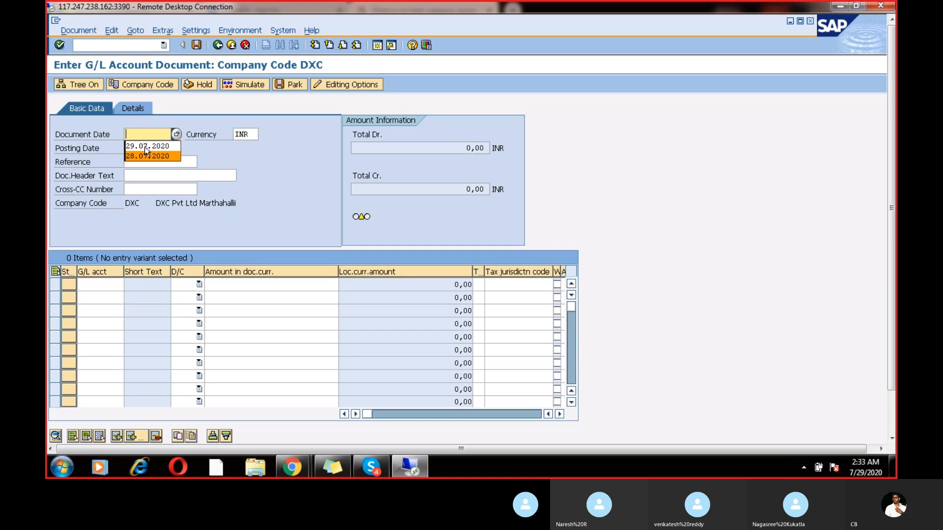
pyautogui.click(144, 142)
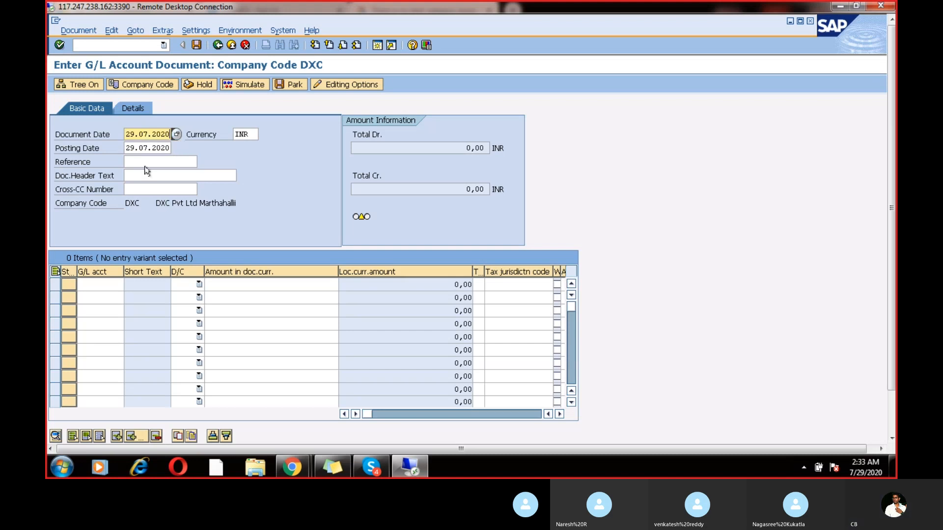
pyautogui.click(147, 164)
pyautogui.write('r')
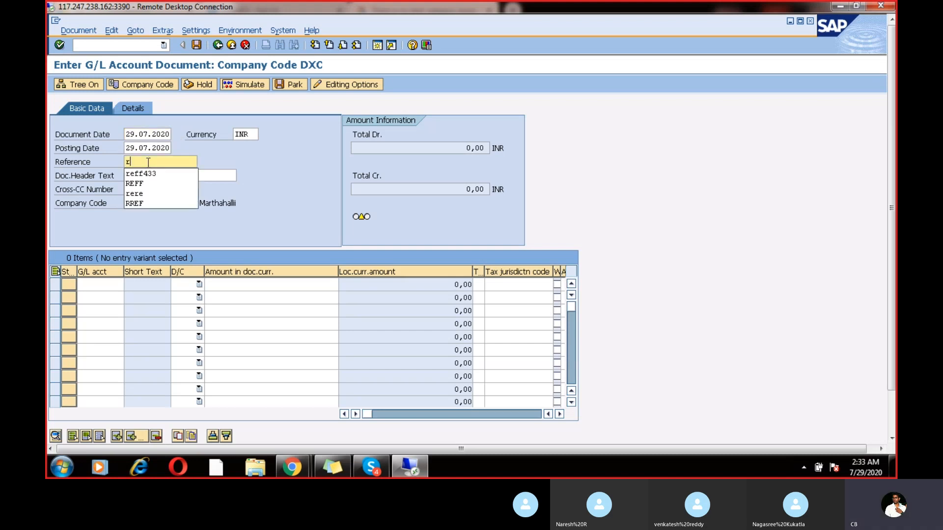
pyautogui.click(142, 173)
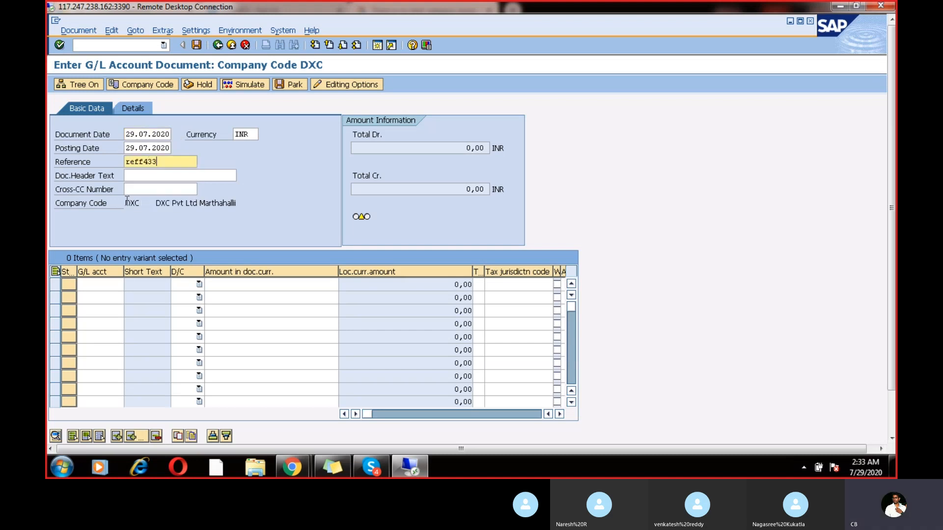
# Enter G/L account 400301 in the first line item and 400300 (MISC exp A.c) in the second
pyautogui.click(111, 288)
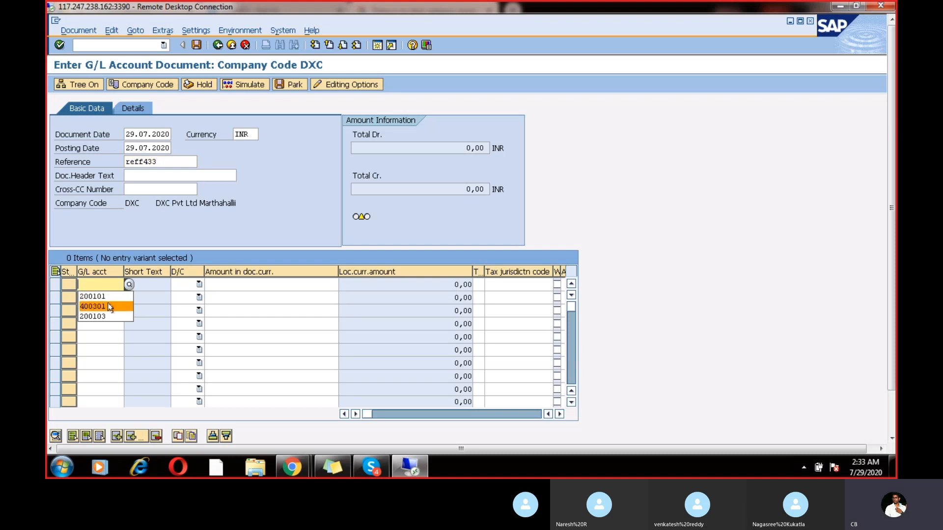
pyautogui.click(110, 307)
pyautogui.click(110, 295)
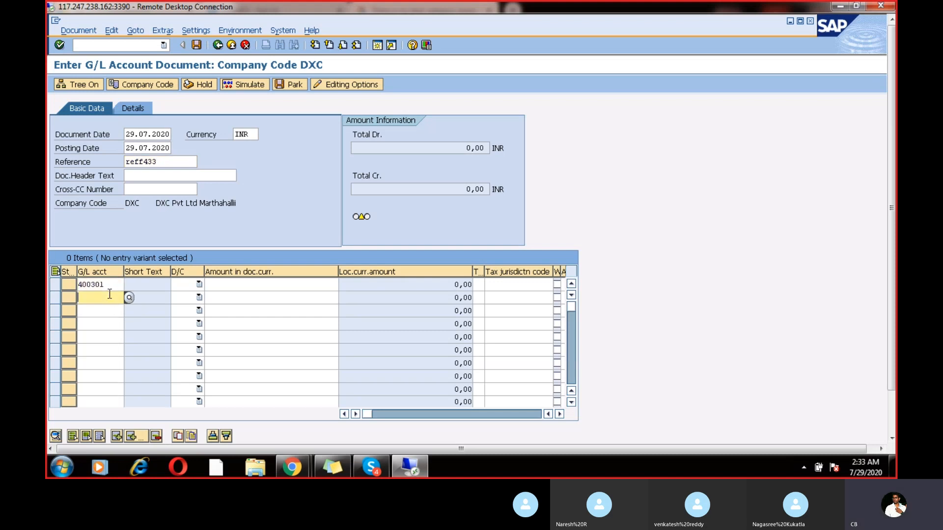
pyautogui.click(108, 320)
pyautogui.press('BackSpace')
pyautogui.write('00300')
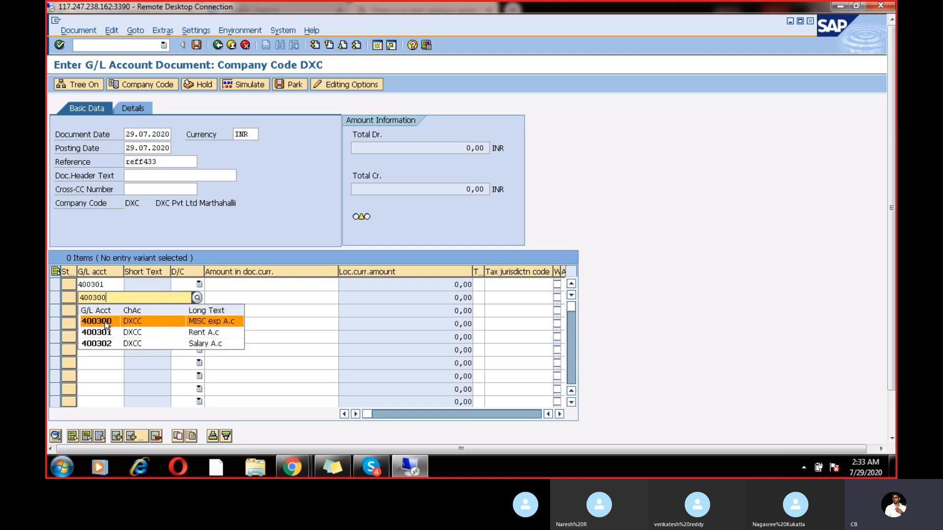
pyautogui.click(105, 322)
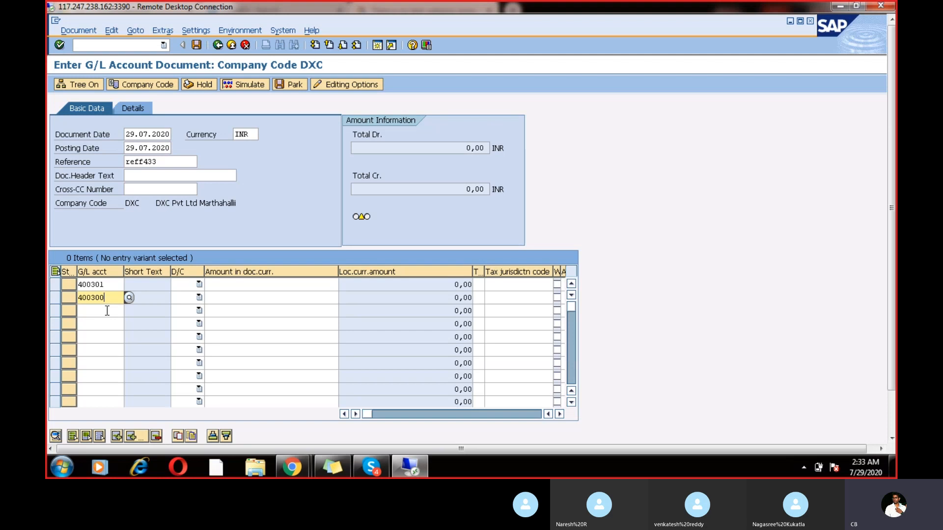
# Enter G/L account 200101 in the third line item
pyautogui.click(107, 311)
pyautogui.click(119, 314)
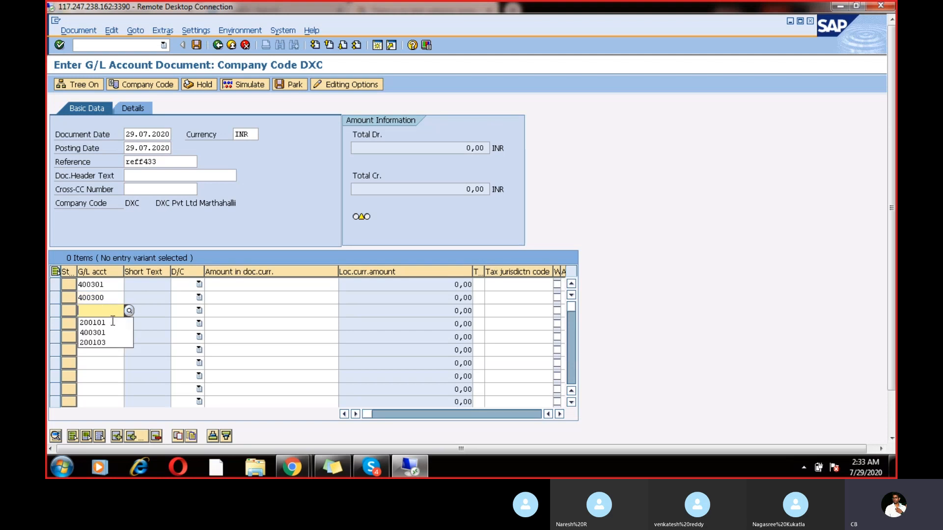
pyautogui.click(111, 323)
# Mark line items 400301 and 400300 as Debit and line item 200101 as Credit
pyautogui.click(189, 287)
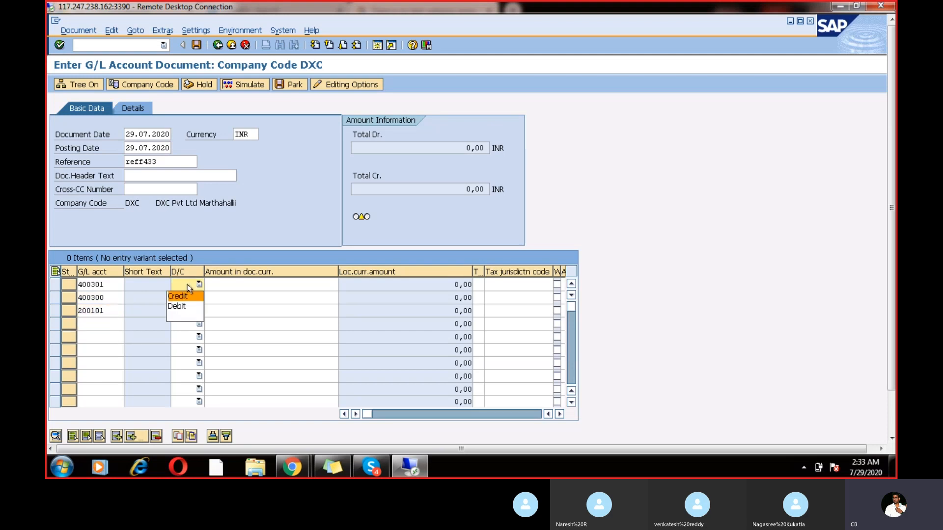
pyautogui.click(186, 303)
pyautogui.click(186, 301)
pyautogui.click(183, 320)
pyautogui.click(186, 310)
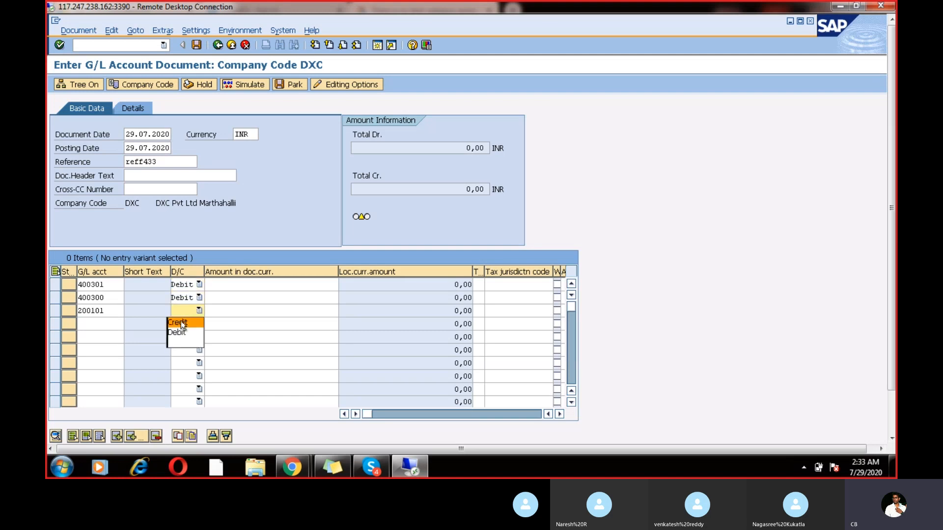
pyautogui.click(178, 322)
# Enter document currency amounts of 100 for account 400301, 900 for 400300 and 1000 for 200101
pyautogui.click(230, 286)
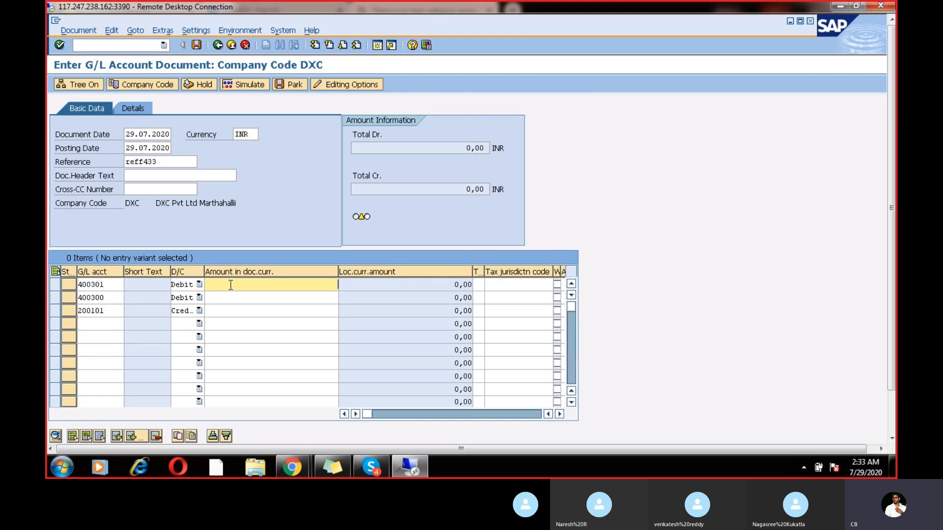
pyautogui.write('100')
pyautogui.click(274, 313)
pyautogui.click(288, 299)
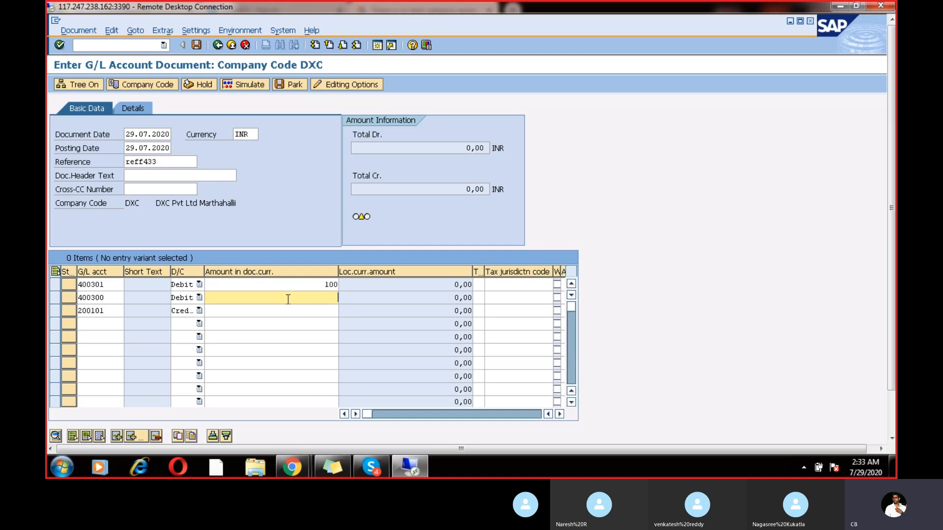
pyautogui.write('900')
pyautogui.click(299, 350)
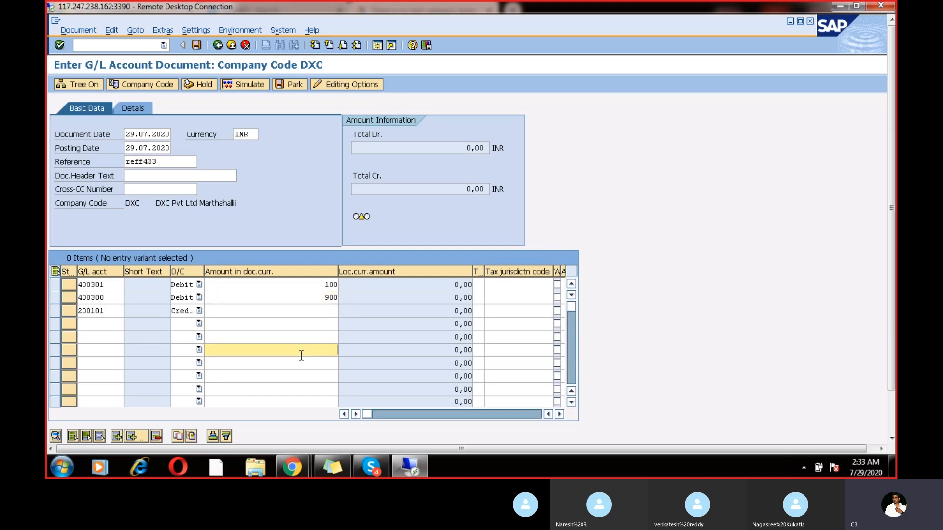
pyautogui.click(312, 311)
pyautogui.write('10000')
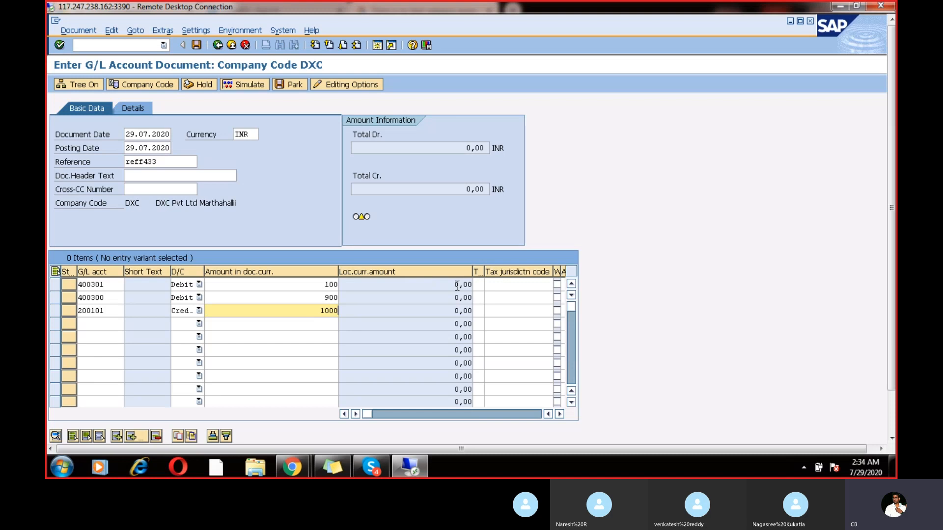
# Set the value date of all three line items to 28.07.2020
pyautogui.click(479, 286)
pyautogui.press('Tab')
pyautogui.press('Tab')
pyautogui.press('Tab')
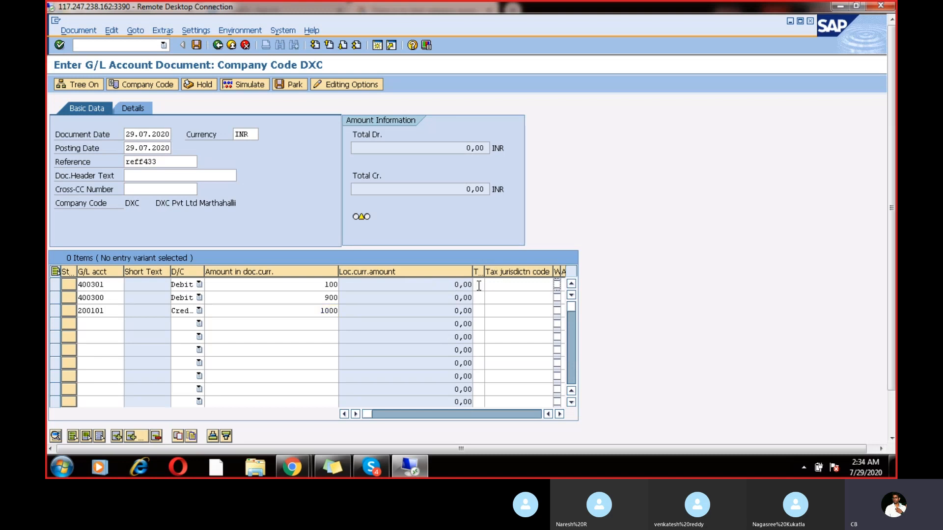
pyautogui.press('Tab')
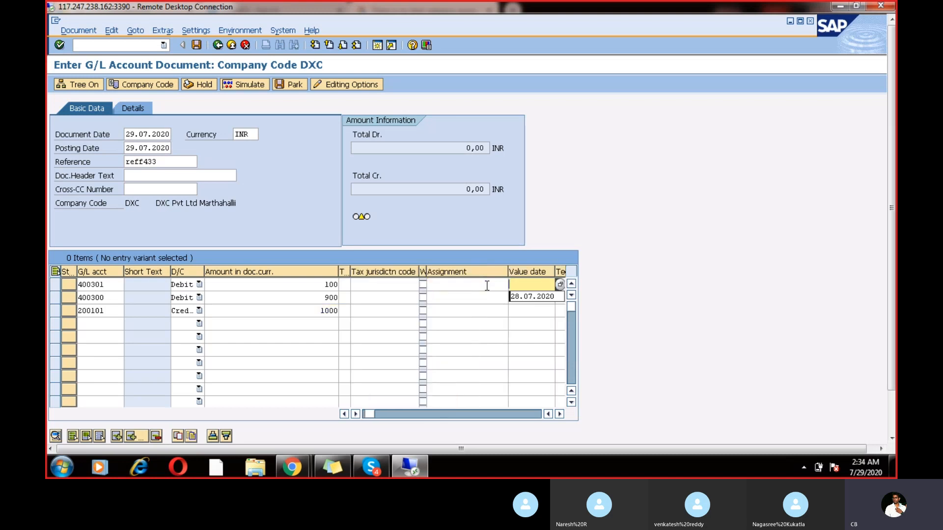
pyautogui.click(518, 300)
pyautogui.click(517, 298)
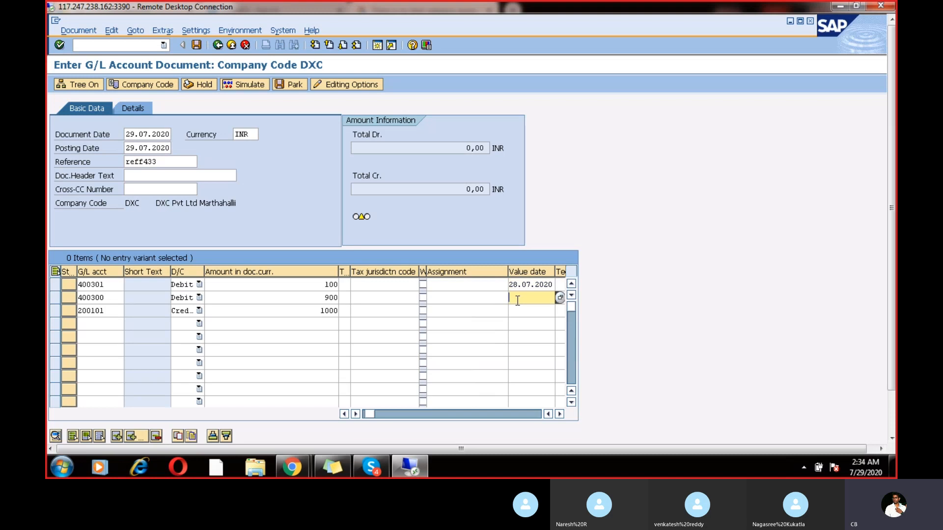
pyautogui.click(518, 299)
pyautogui.click(518, 311)
pyautogui.click(519, 309)
pyautogui.click(519, 310)
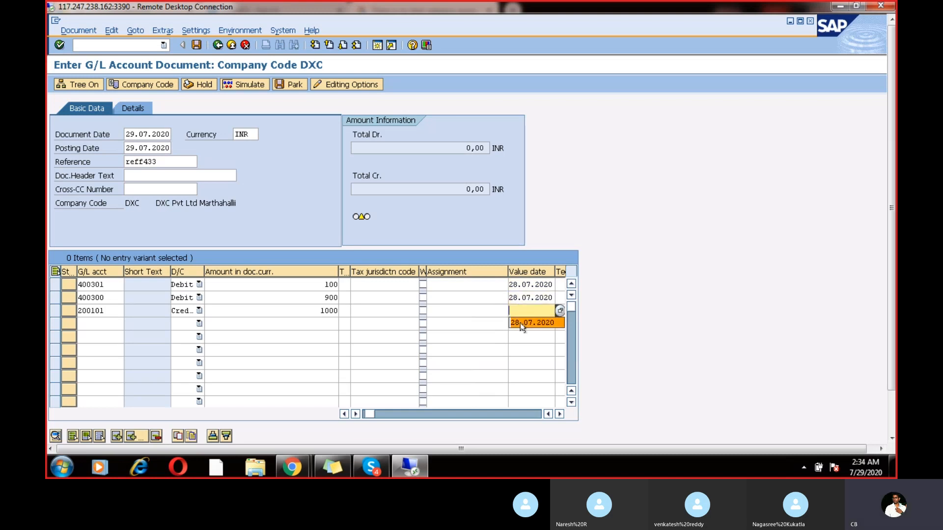
pyautogui.click(520, 323)
# Enter the text Test for the two debit line items and dfdfd for the credit line item
pyautogui.click(523, 286)
pyautogui.press('Tab')
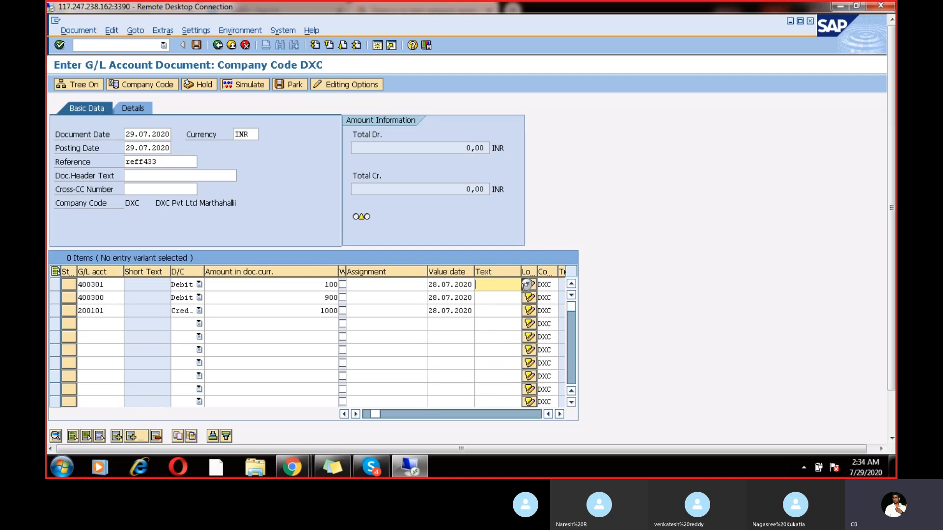
pyautogui.click(519, 288)
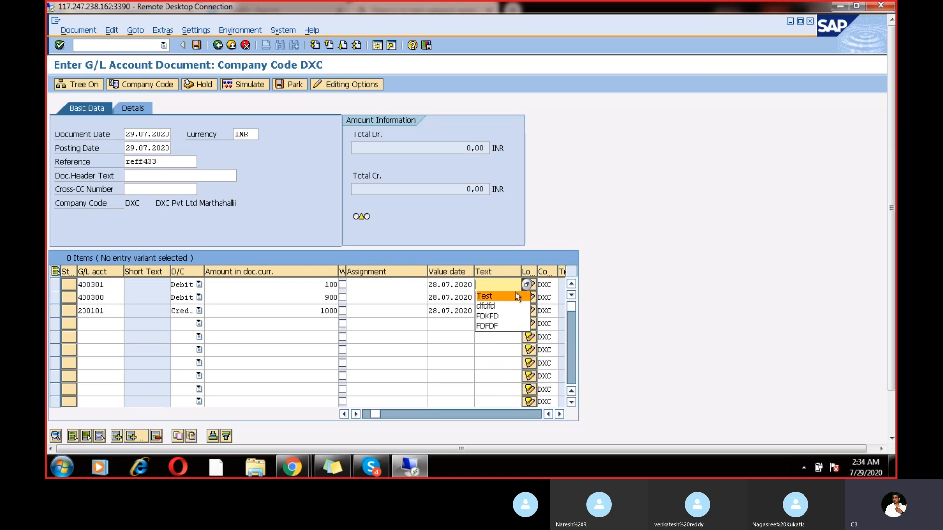
pyautogui.click(515, 296)
pyautogui.click(509, 297)
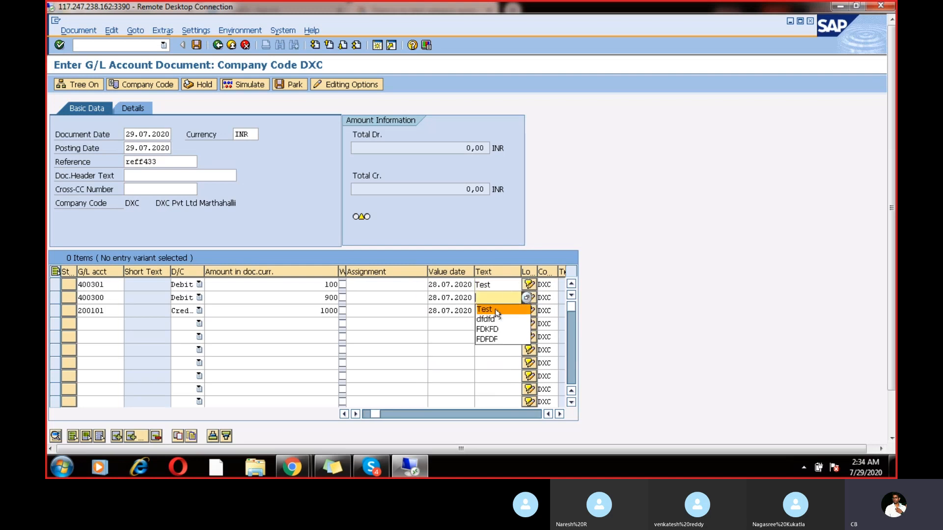
pyautogui.click(495, 309)
pyautogui.click(497, 310)
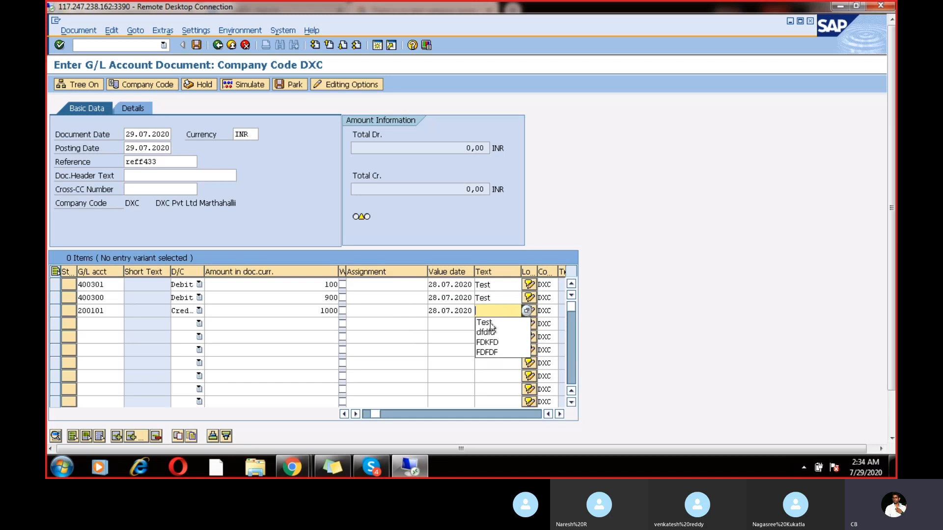
pyautogui.click(493, 332)
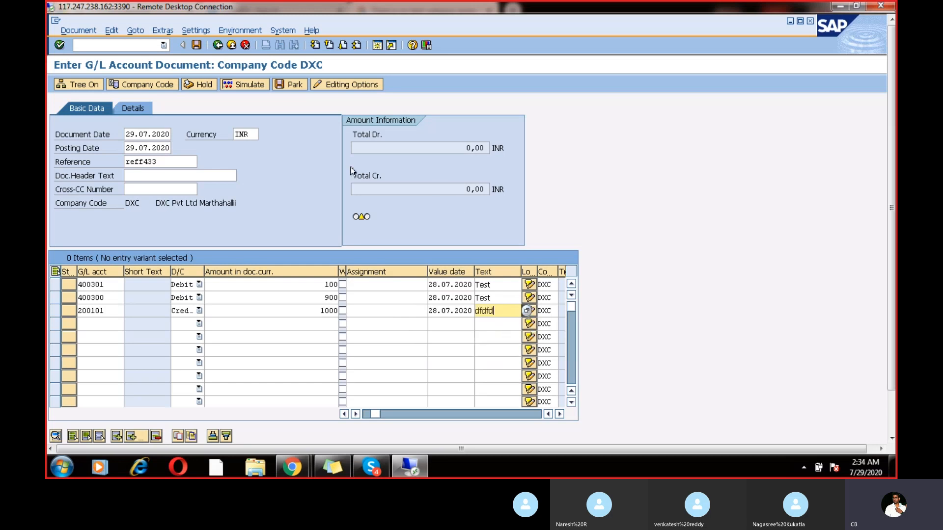
# Simulate the document, check the three line item amounts in the overview, and post it
pyautogui.click(248, 86)
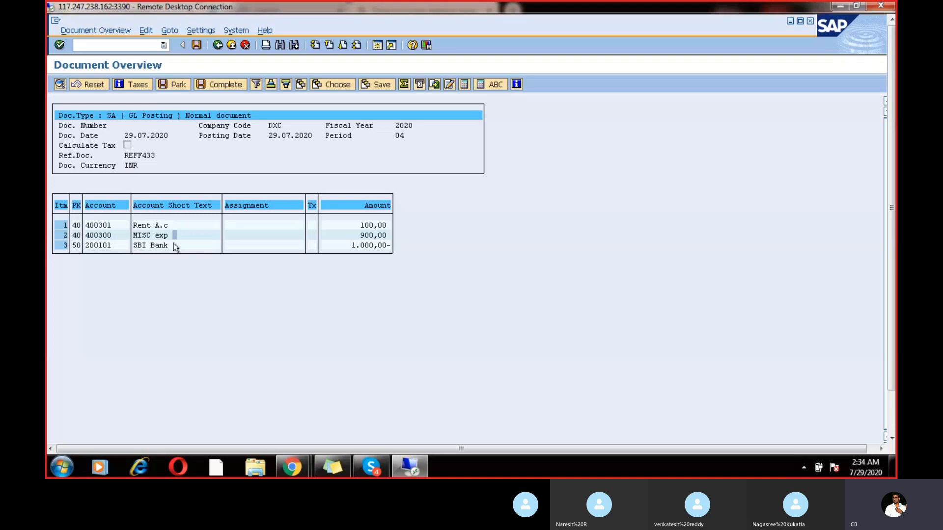
pyautogui.click(371, 226)
pyautogui.click(371, 235)
pyautogui.click(370, 246)
pyautogui.click(196, 45)
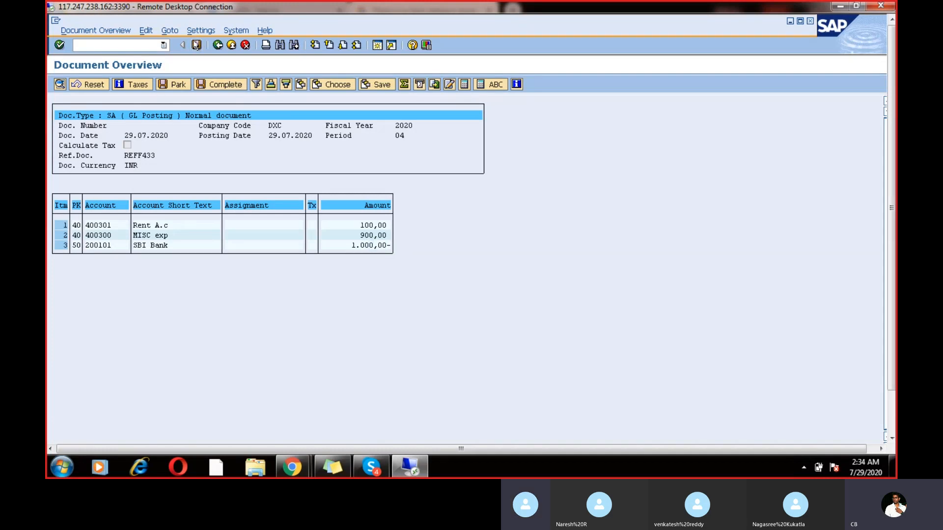
# Check the posting confirmation in the status bar, view its detailed message, and close the message window
pyautogui.click(891, 438)
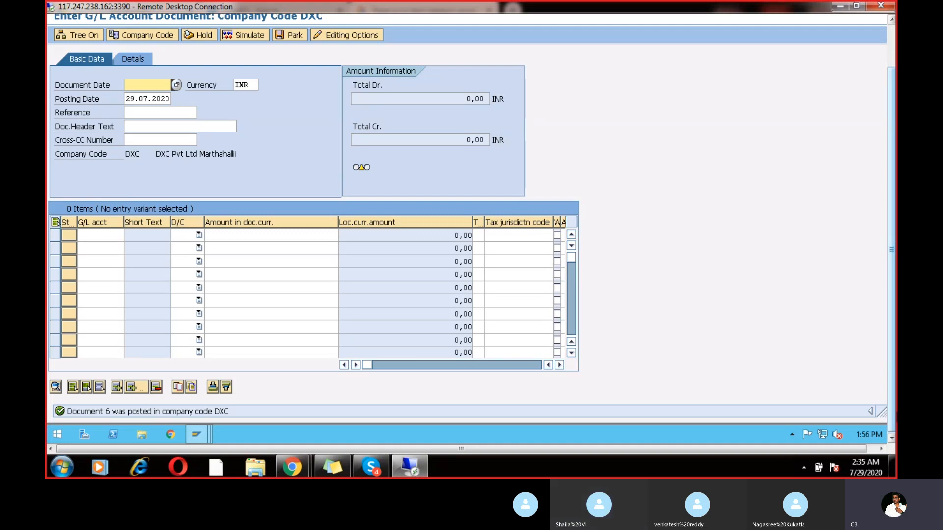
pyautogui.click(894, 44)
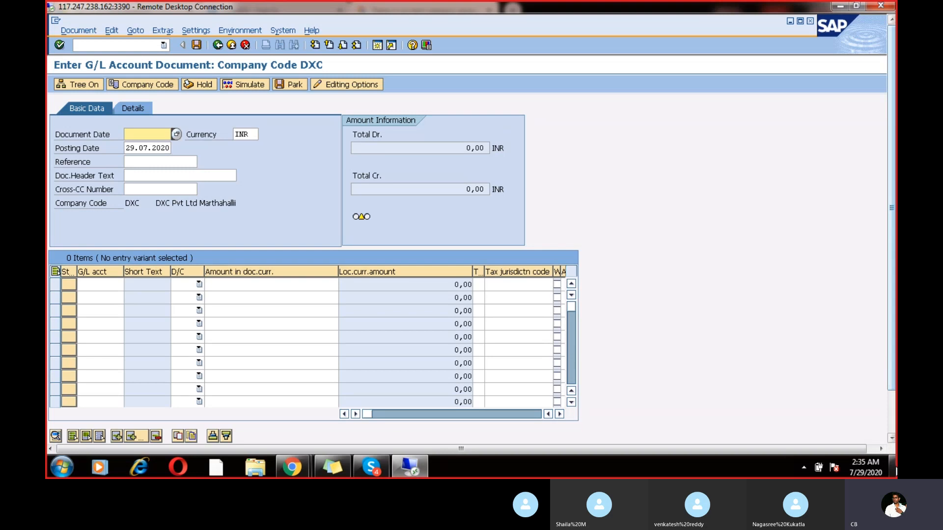
pyautogui.click(892, 437)
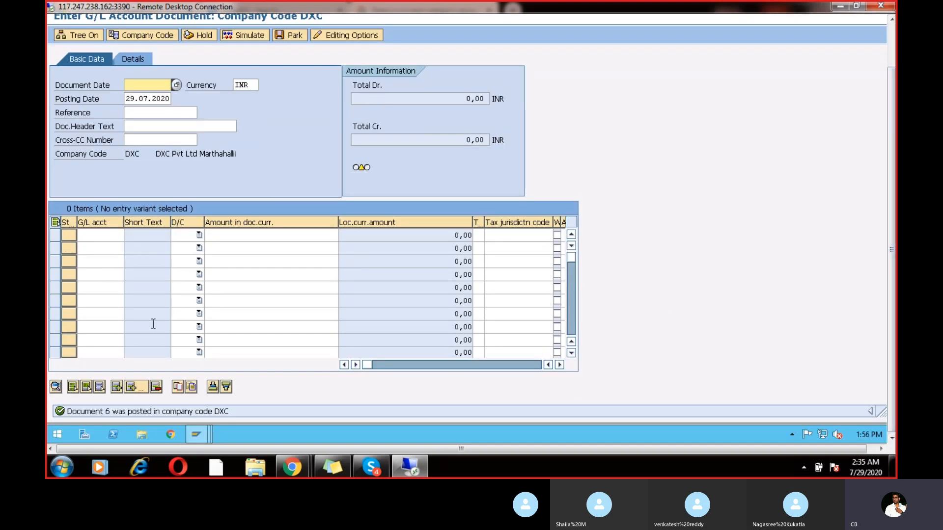
pyautogui.doubleClick(94, 411)
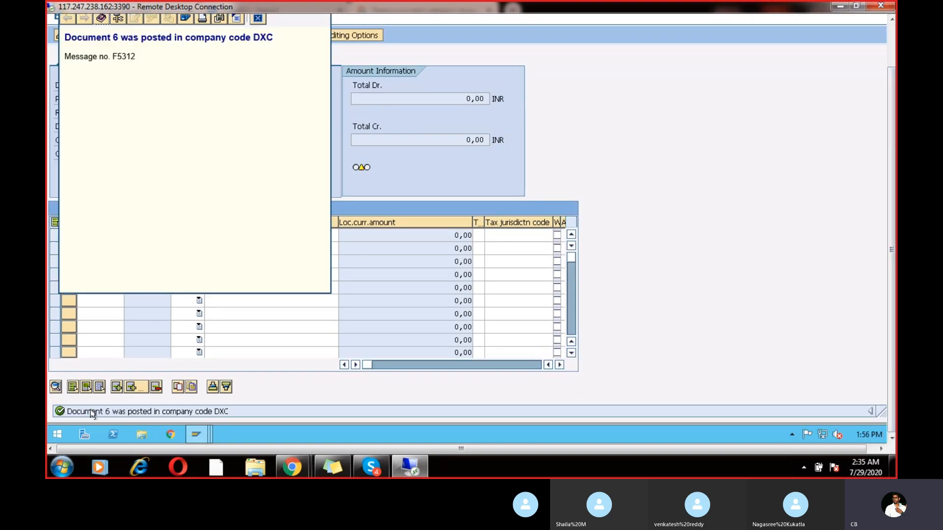
pyautogui.tripleClick(116, 32)
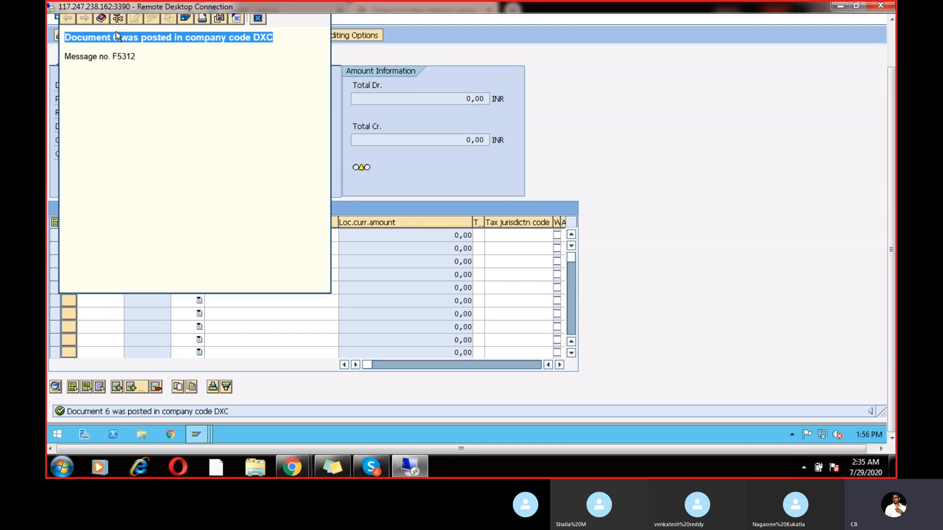
pyautogui.click(258, 20)
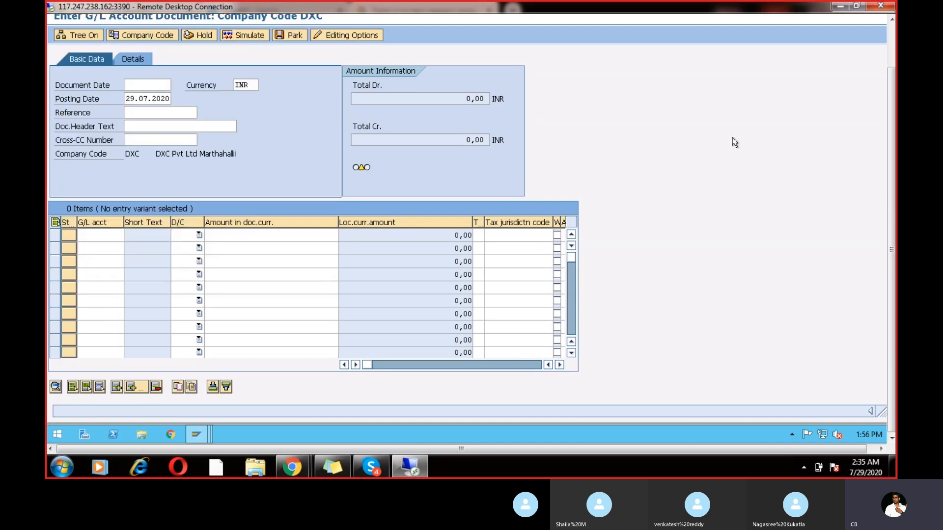
pyautogui.click(891, 35)
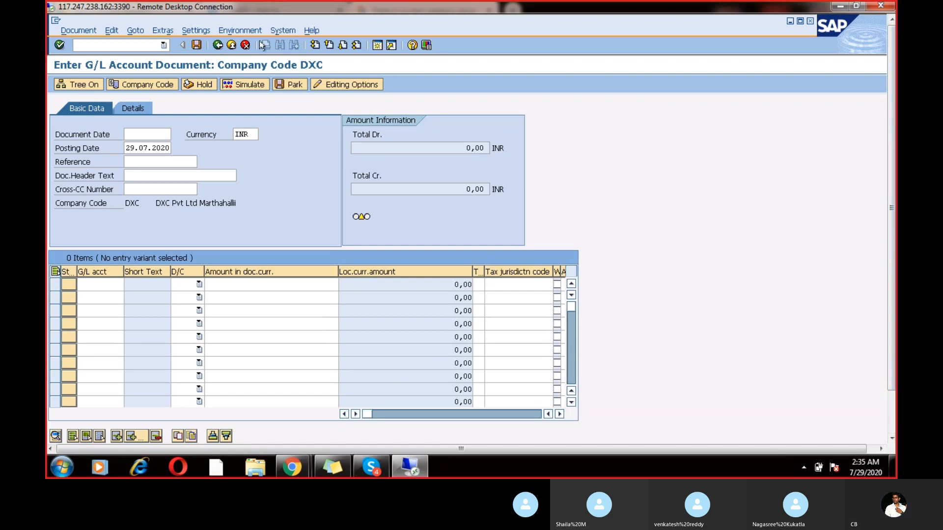
# Display the posted document in the data entry view and return to the G/L document entry screen
pyautogui.click(217, 44)
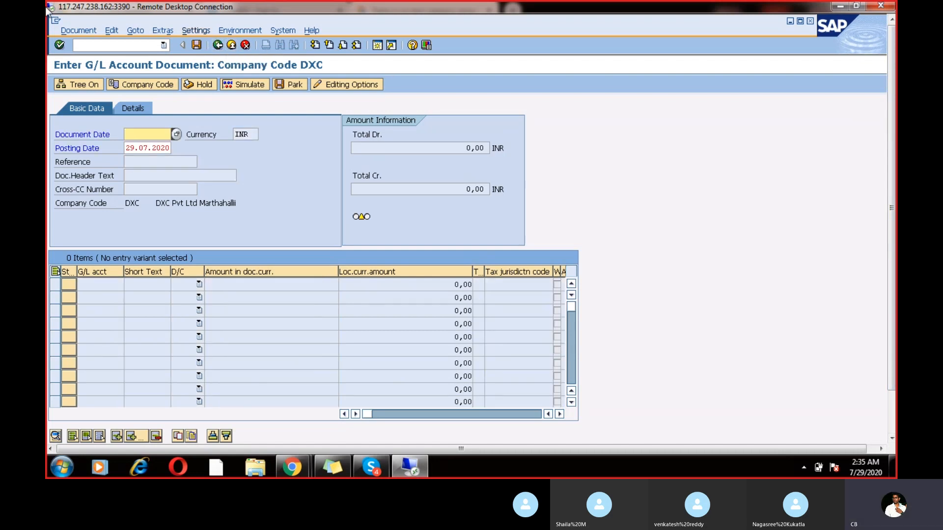
pyautogui.click(73, 32)
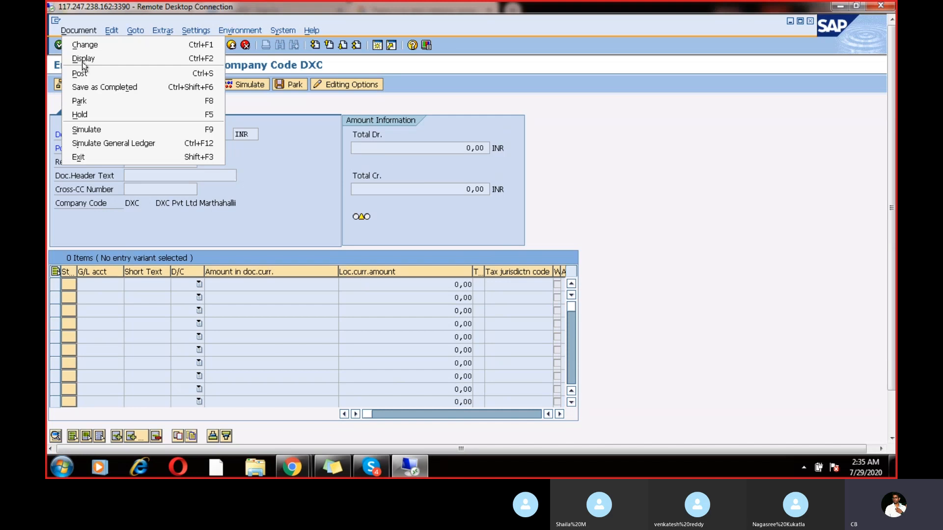
pyautogui.click(85, 60)
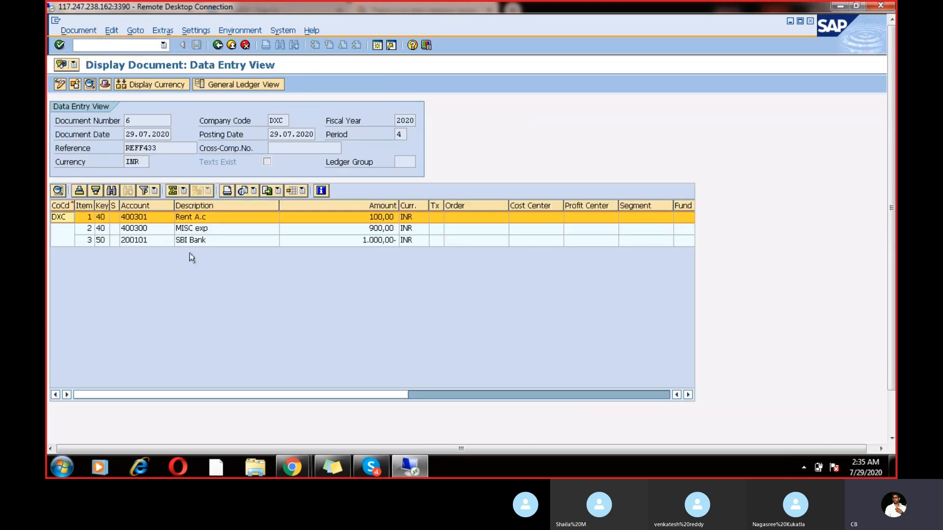
pyautogui.click(217, 45)
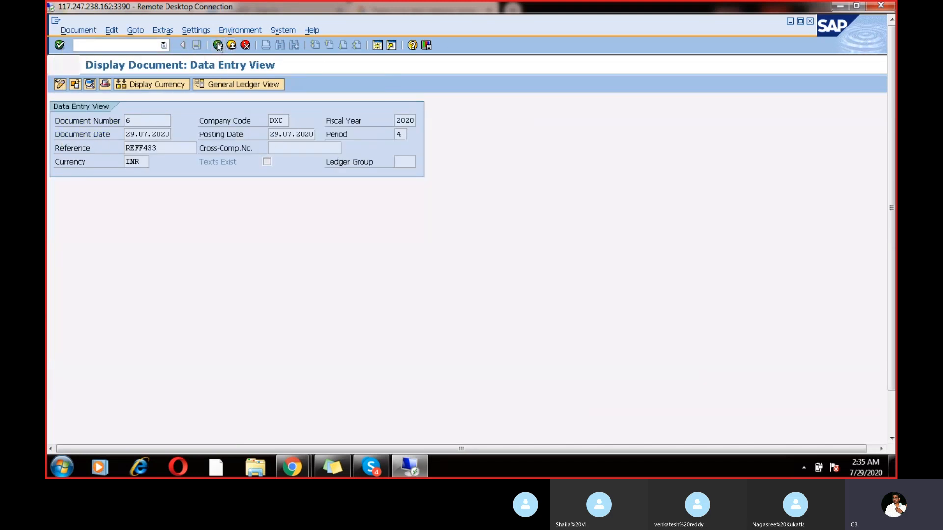
# Exit the G/L account document entry without keeping data and return to the SAP Easy Access menu
pyautogui.click(244, 45)
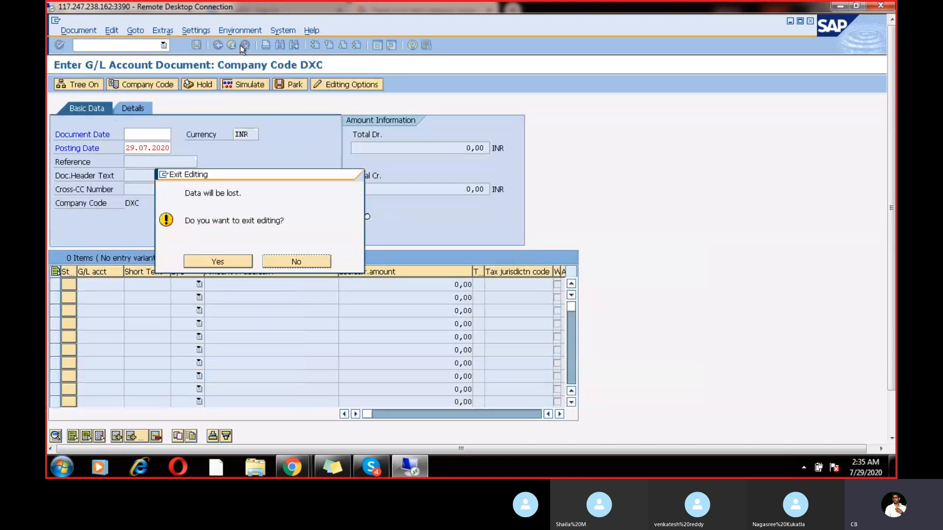
pyautogui.click(205, 264)
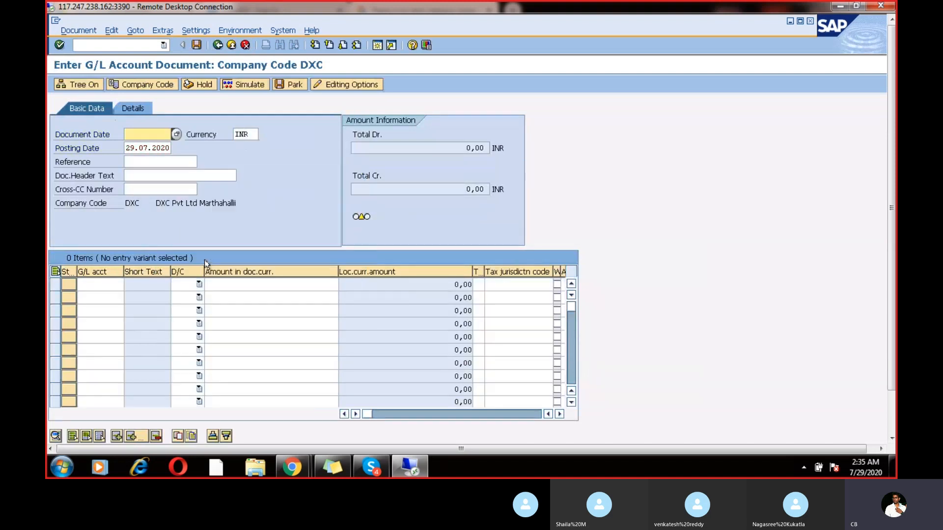
pyautogui.click(230, 46)
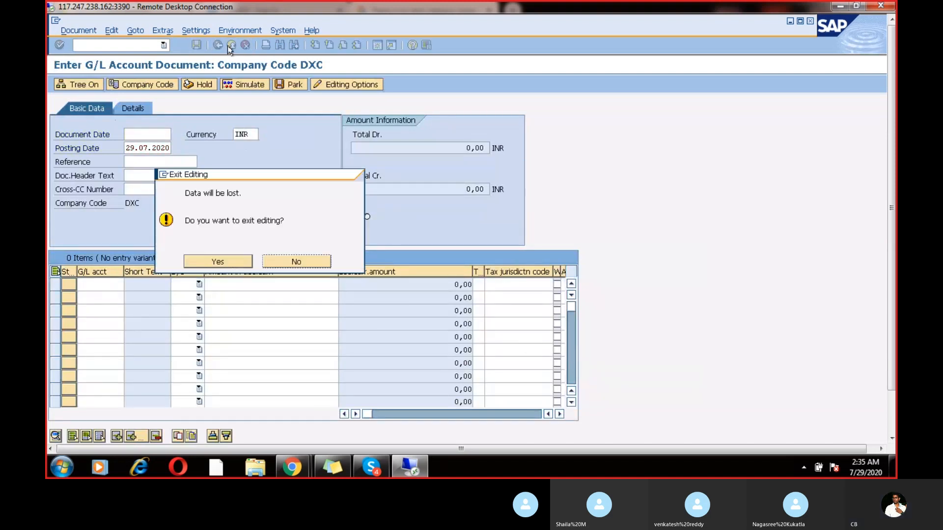
pyautogui.click(234, 257)
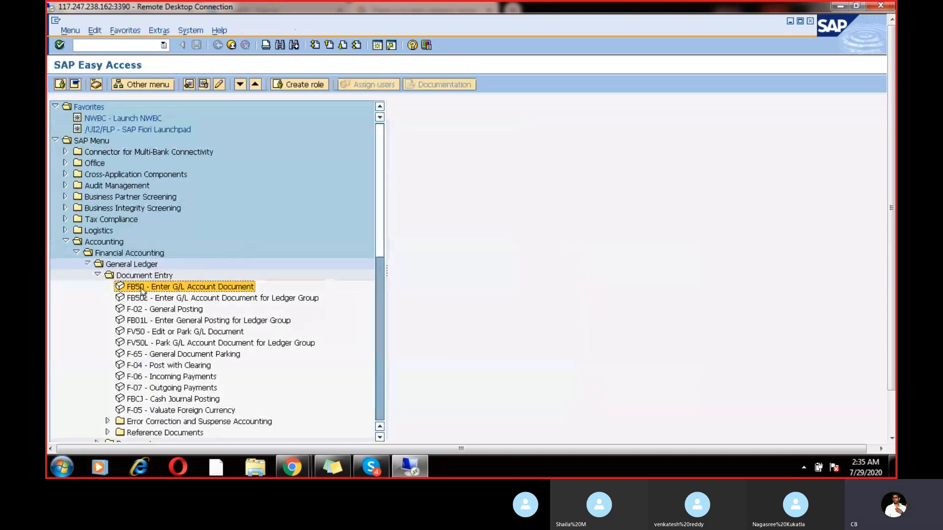
# Collapse the Document Entry and General Ledger folders under Financial Accounting in the SAP menu
pyautogui.click(152, 313)
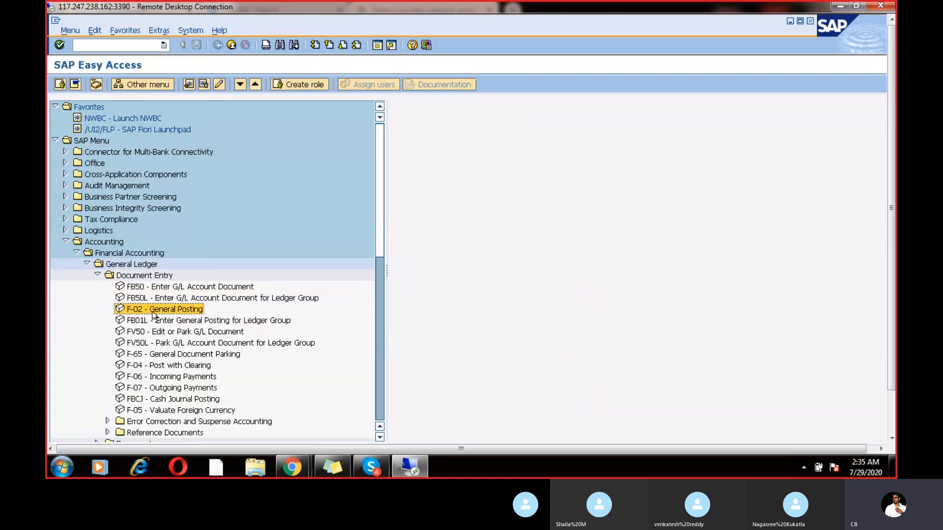
pyautogui.click(97, 276)
pyautogui.click(87, 264)
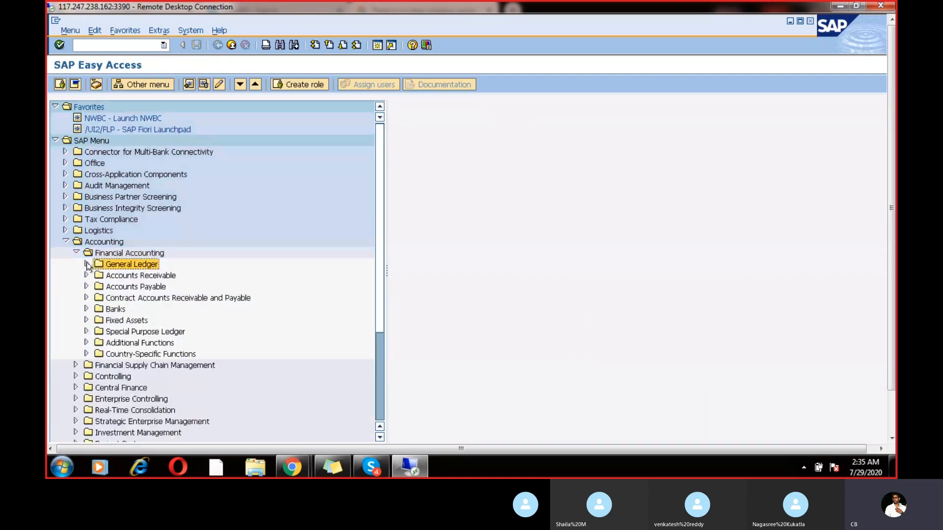
# Collapse the Financial Accounting and Accounting folders and open transaction SE16N
pyautogui.click(76, 253)
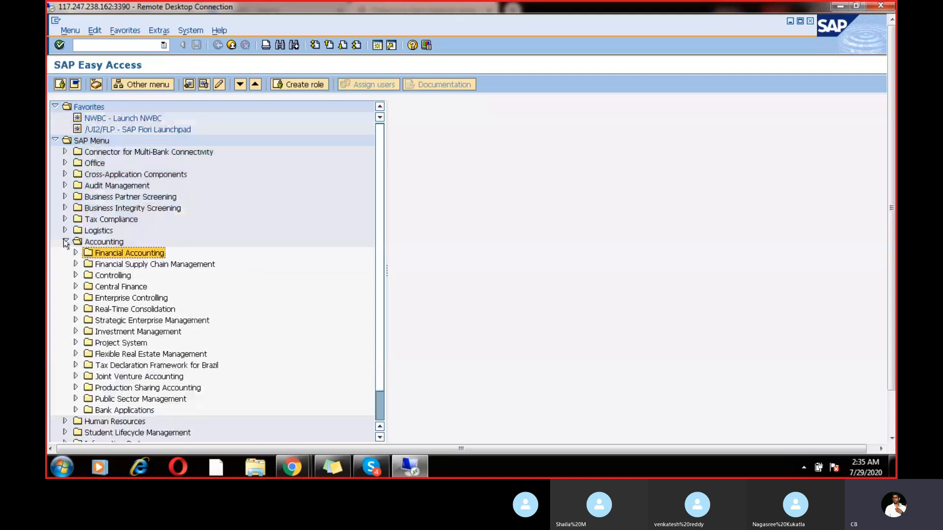
pyautogui.click(66, 242)
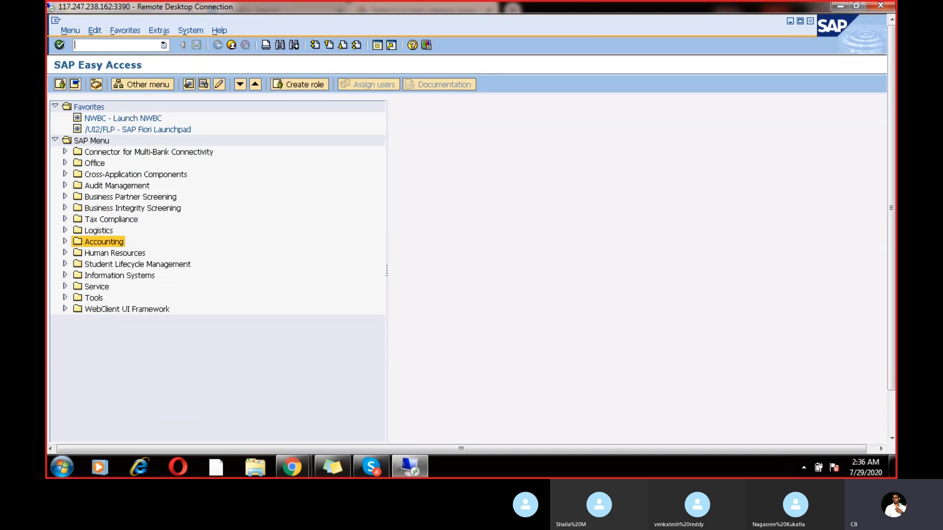
pyautogui.write('se16n')
pyautogui.press('Return')
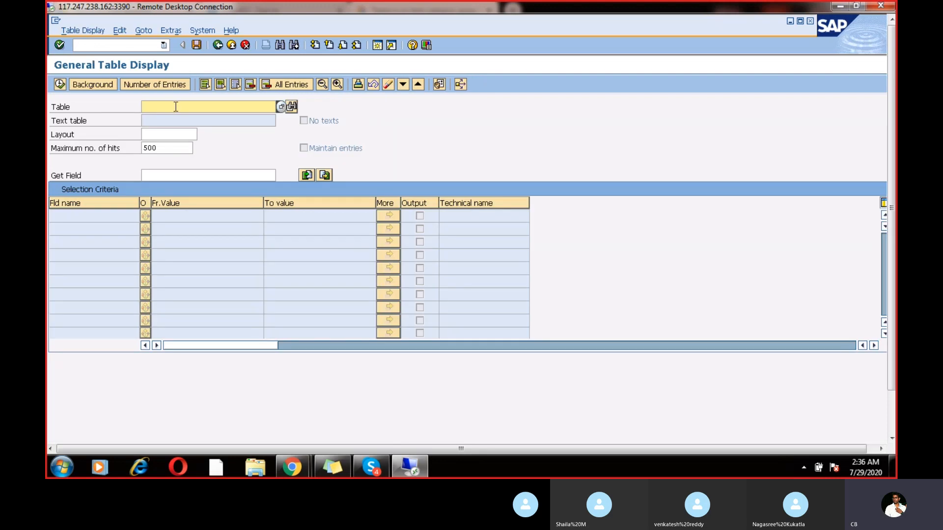
# Load the fields of table BSEG with the preset maximum number of hits cleared
pyautogui.write('BSEG')
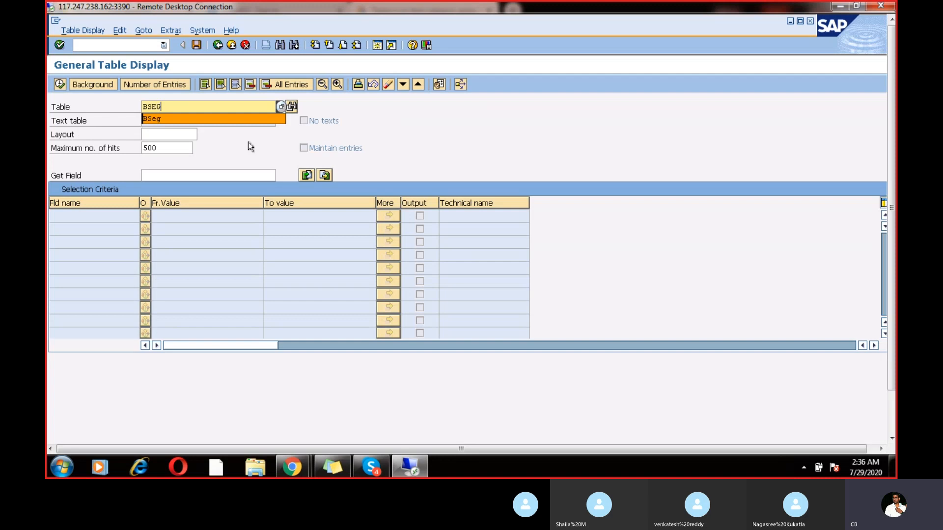
pyautogui.press('Escape')
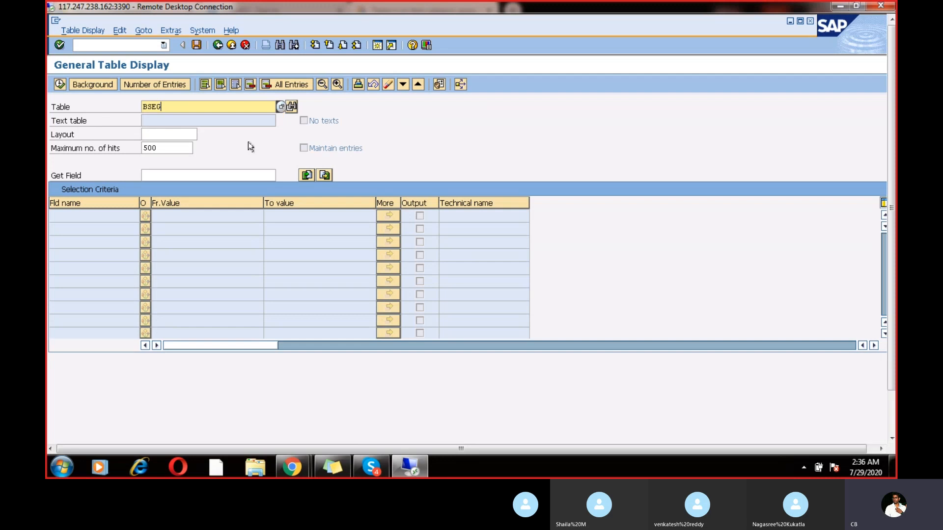
pyautogui.click(185, 147)
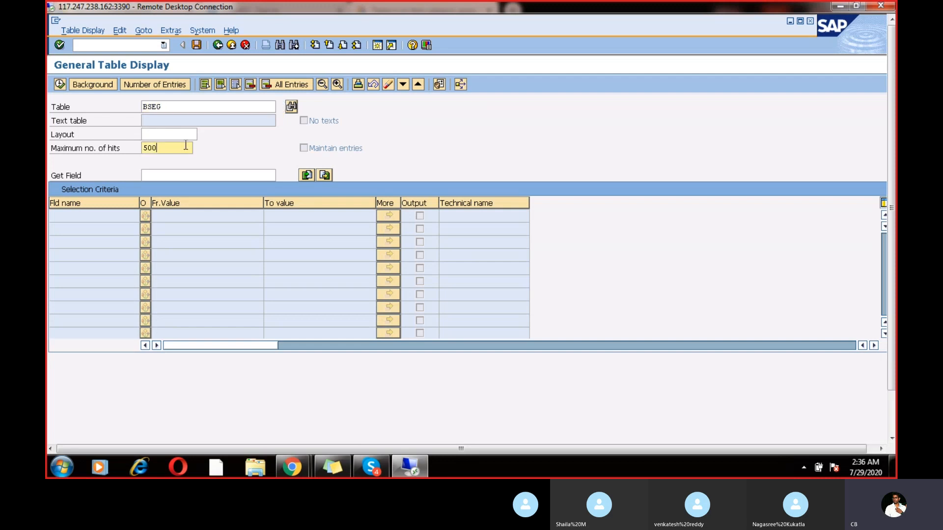
pyautogui.press('BackSpace')
pyautogui.press('BackSpace')
pyautogui.press('BackSpace')
pyautogui.press('Return')
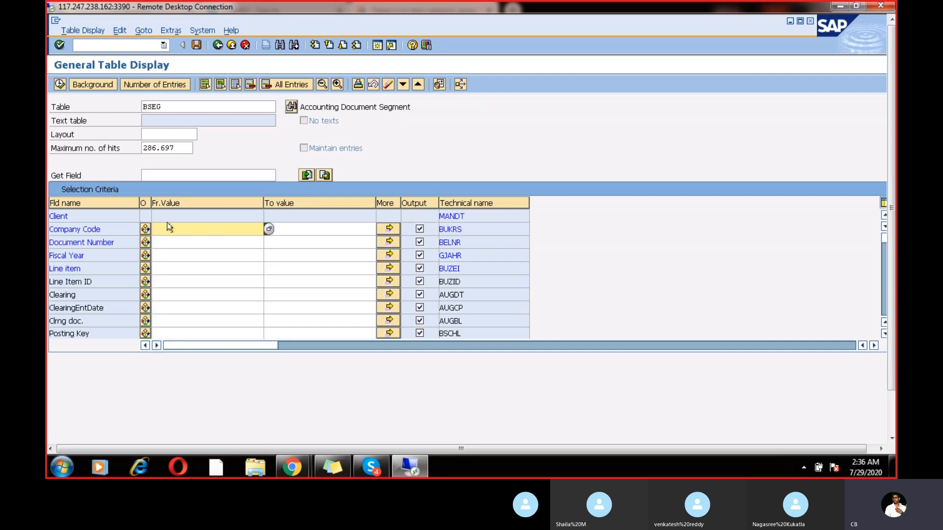
# Restrict the BSEG selection to company code DXC and execute the table display
pyautogui.write('DSC')
pyautogui.press('BackSpace')
pyautogui.press('BackSpace')
pyautogui.write('XC')
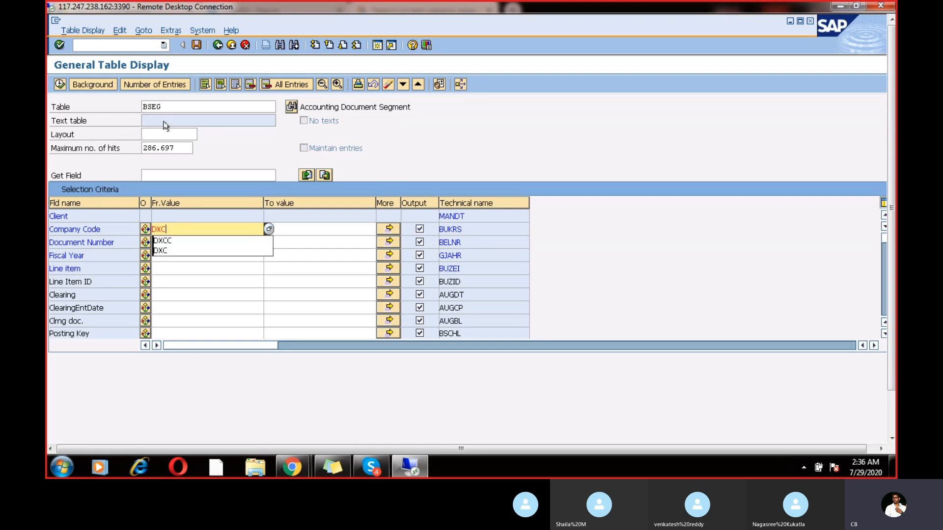
pyautogui.click(60, 84)
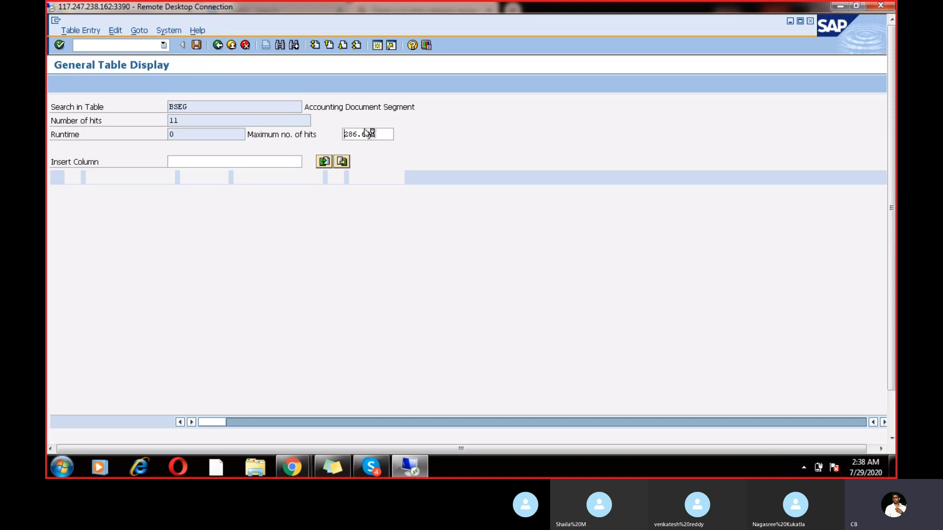
# Try to open another SAP session, and close the remote desktop window
pyautogui.click(378, 46)
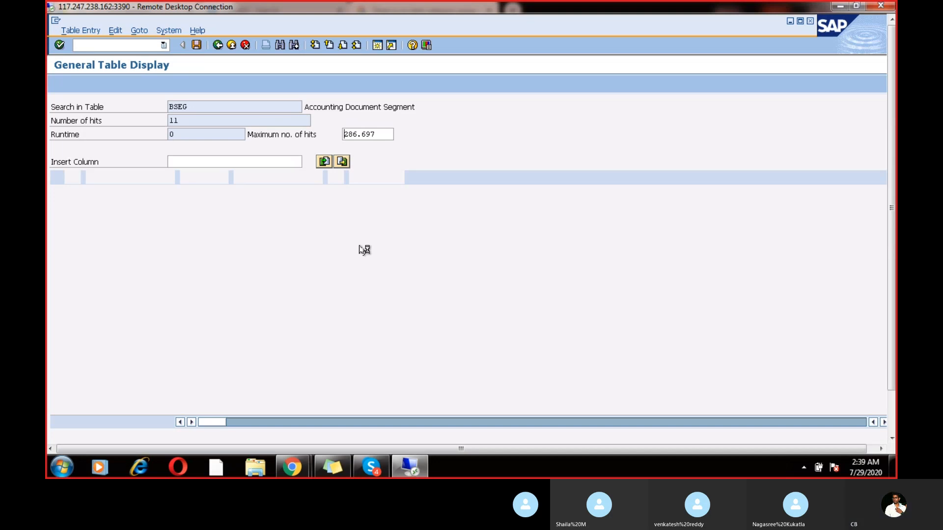
pyautogui.rightClick(421, 461)
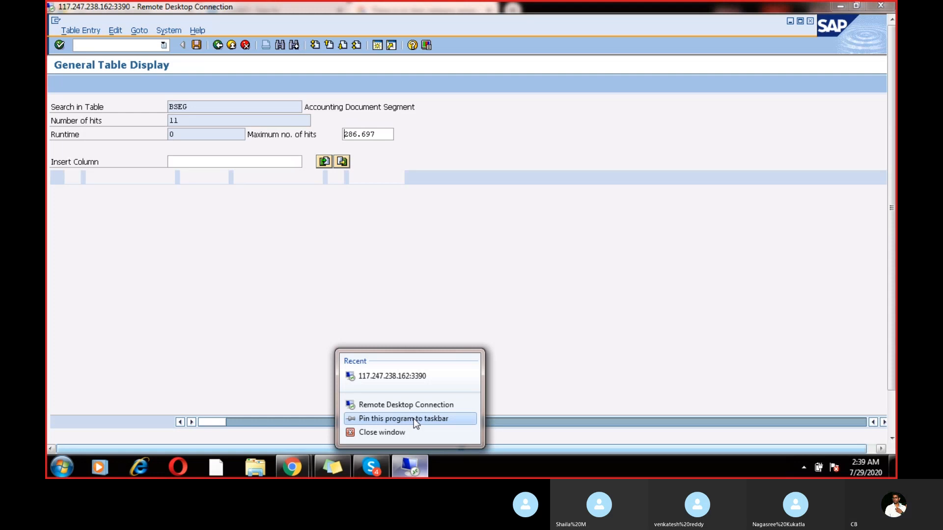
pyautogui.click(396, 433)
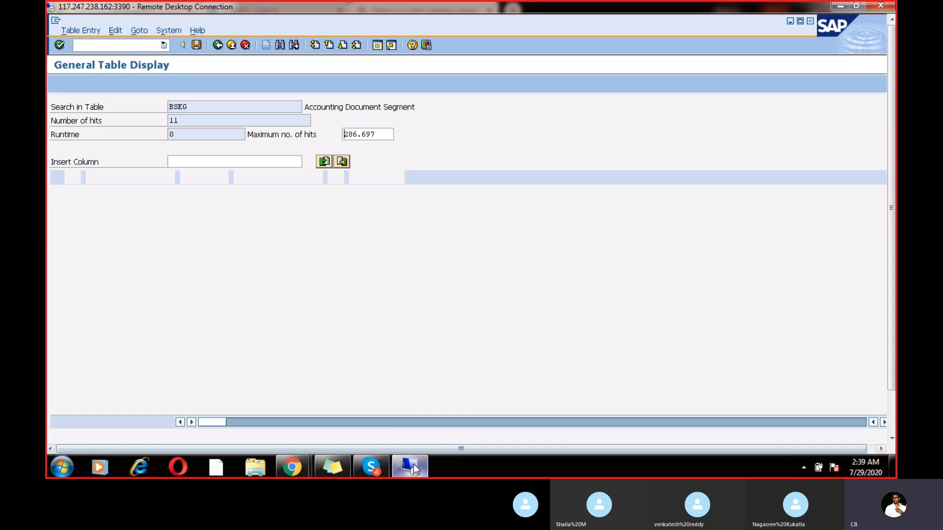
pyautogui.click(880, 7)
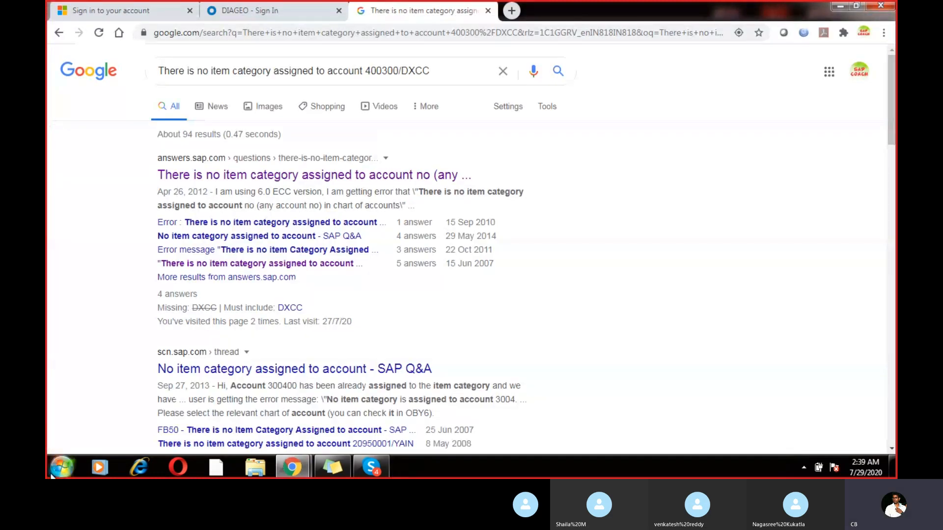
# Try to reconnect to the remote computer 117.247.238.162:3390, accepting its certificate warning
pyautogui.click(57, 472)
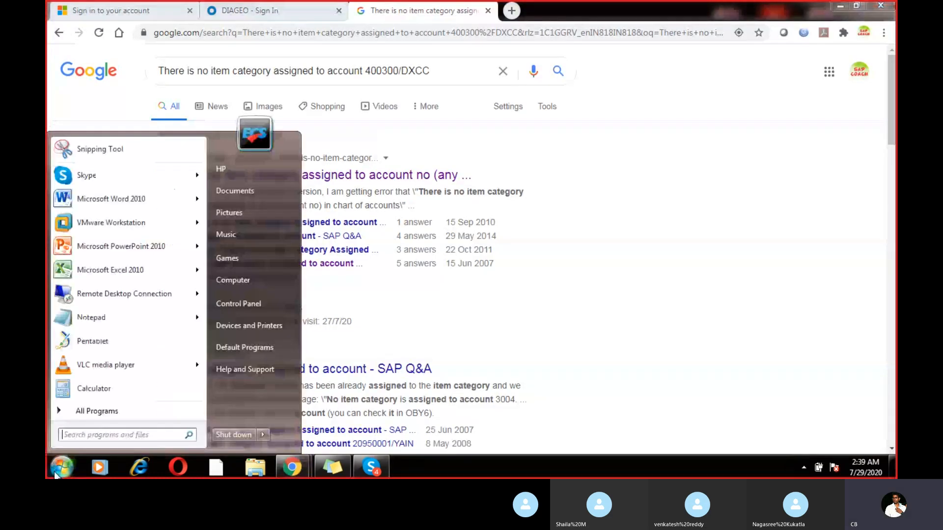
pyautogui.moveTo(196, 297)
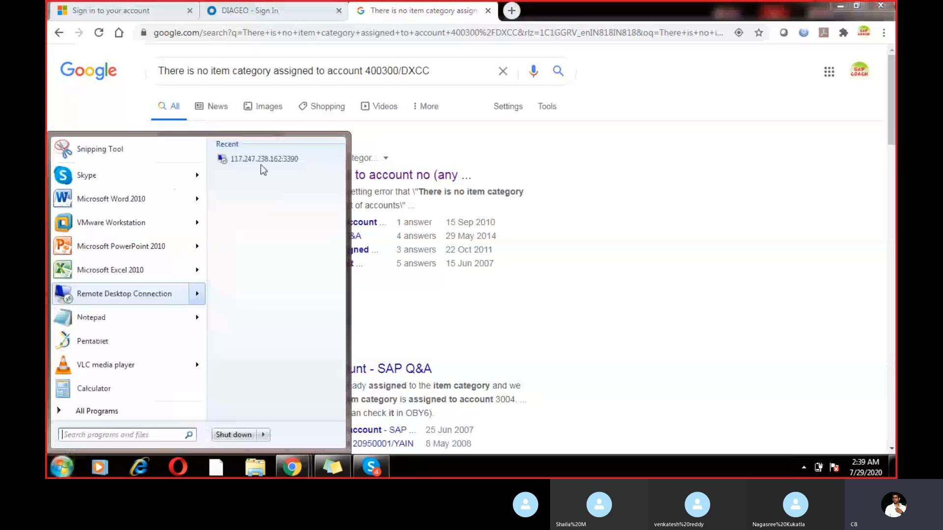
pyautogui.click(260, 158)
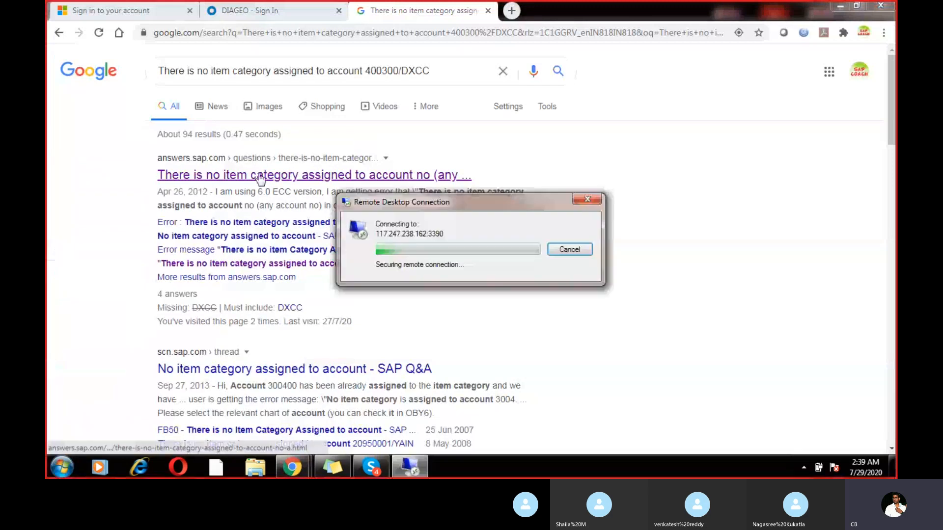
pyautogui.click(337, 462)
pyautogui.click(337, 463)
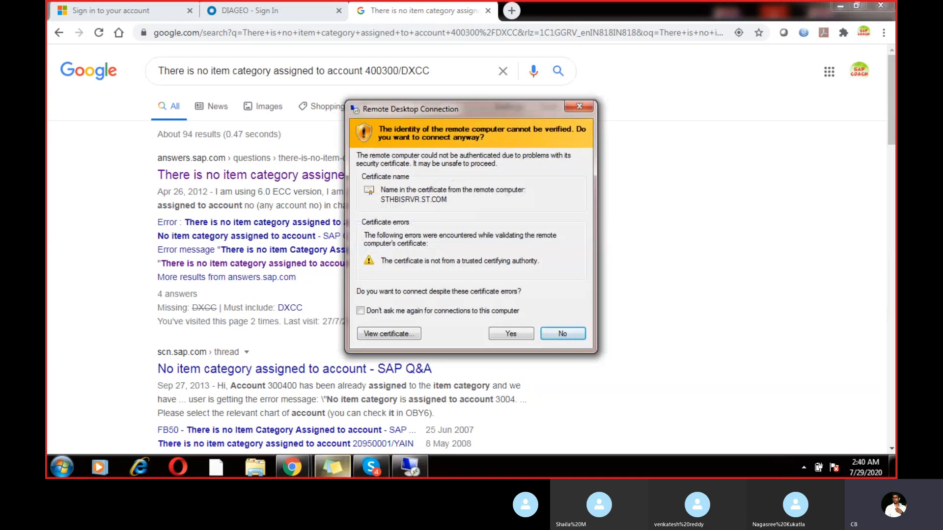
pyautogui.click(527, 334)
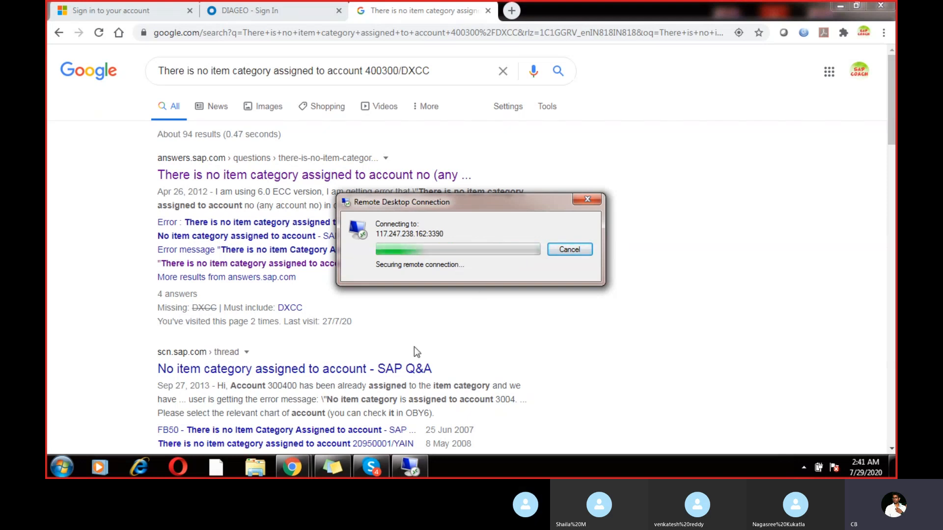
# Look at the Skype call window and cancel the pending remote desktop connection
pyautogui.click(372, 467)
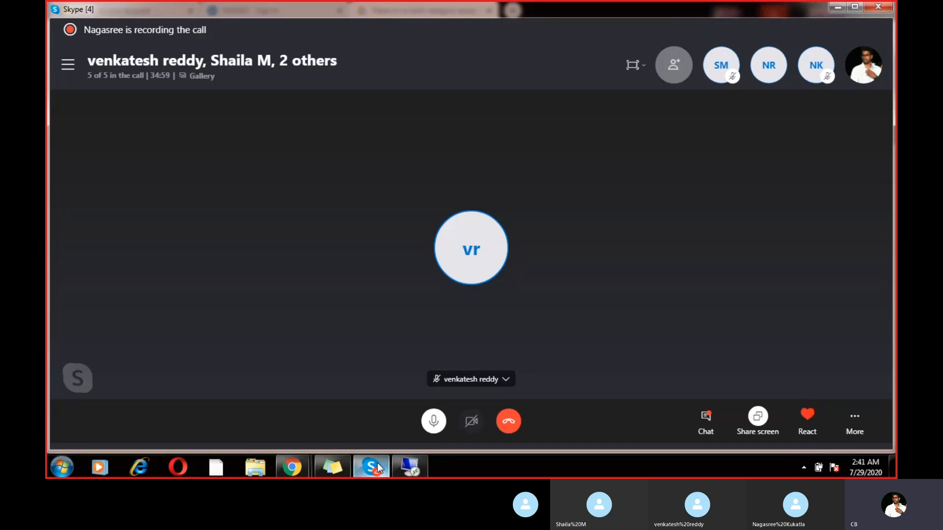
pyautogui.click(372, 467)
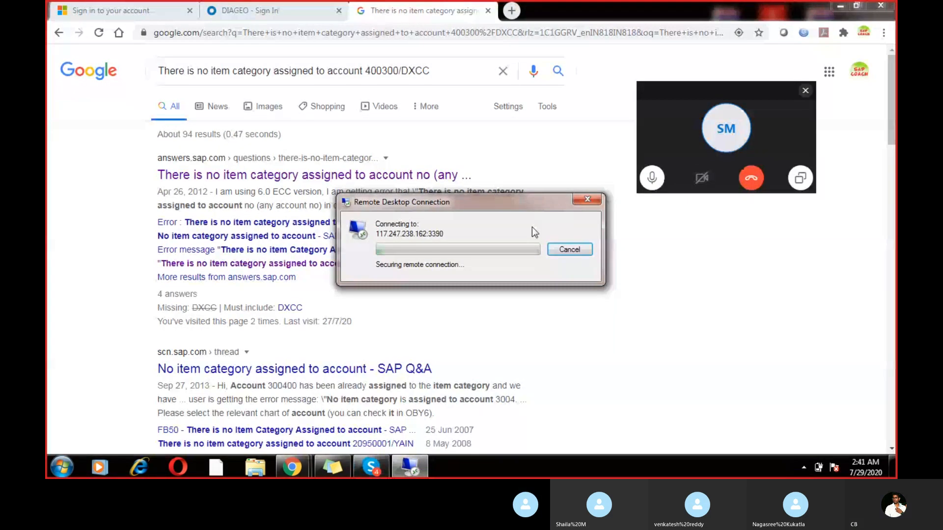
pyautogui.click(587, 200)
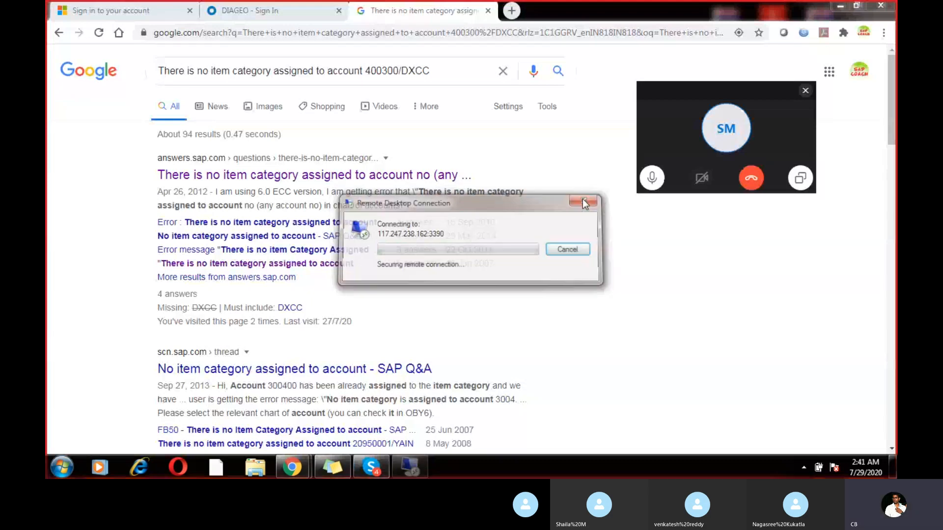
pyautogui.click(61, 467)
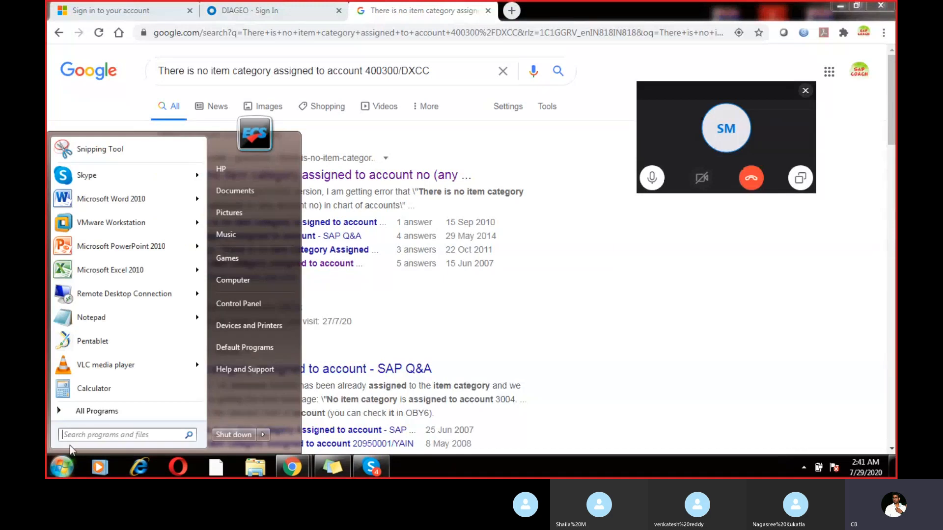
pyautogui.moveTo(200, 295)
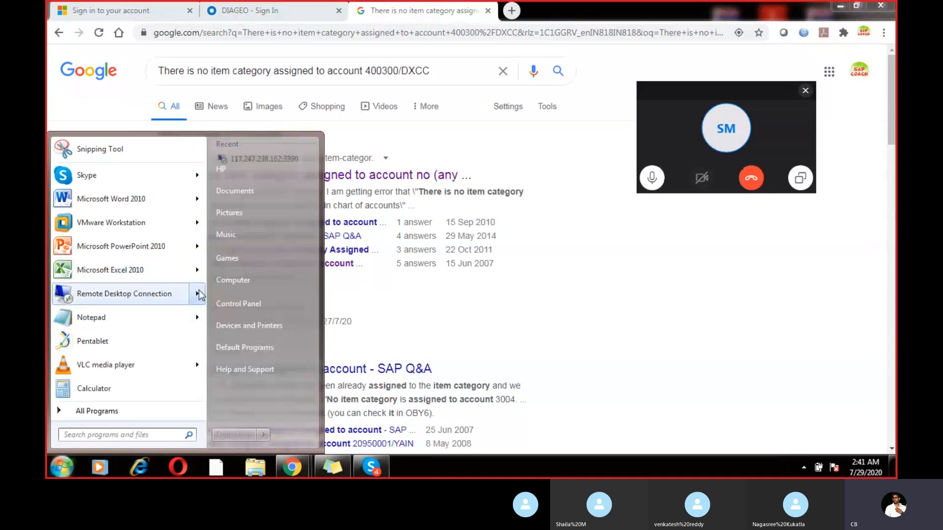
pyautogui.click(267, 158)
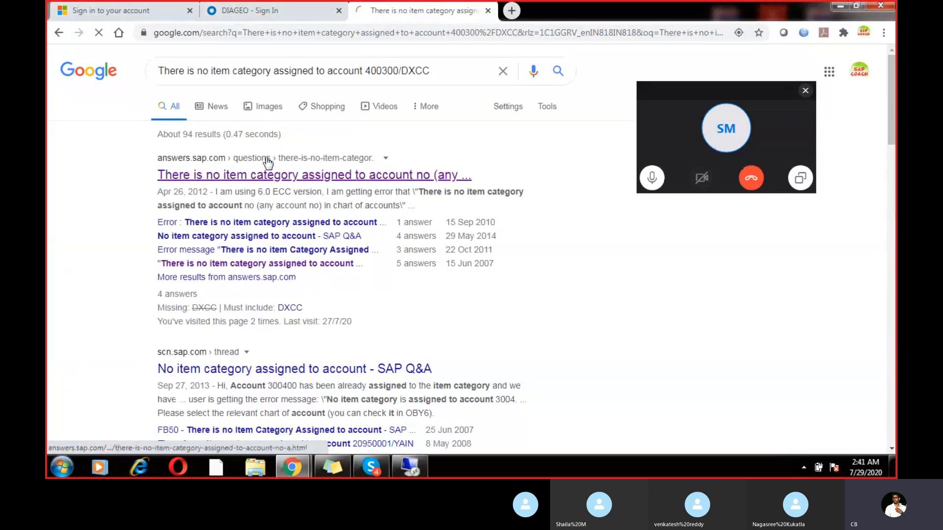
# Close the item category search tab and the DIAGEO sign-in tab in the browser
pyautogui.click(266, 158)
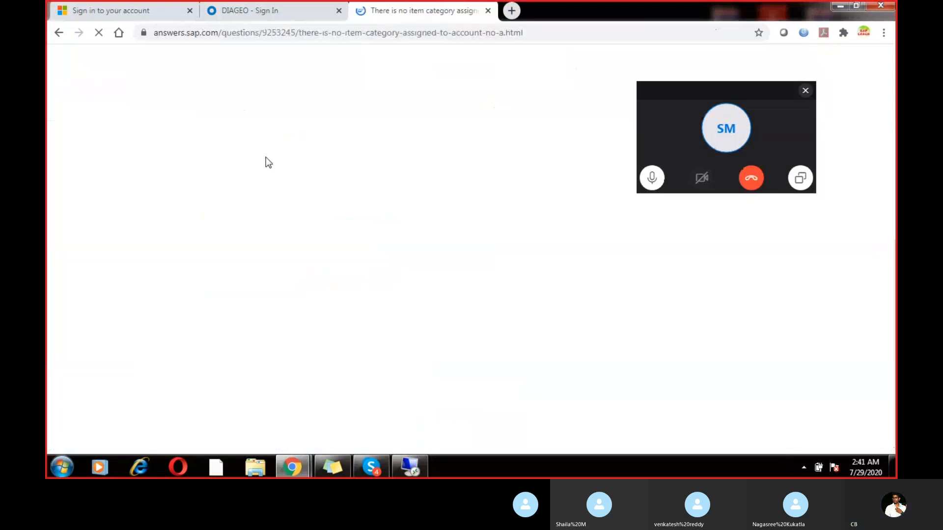
pyautogui.click(487, 11)
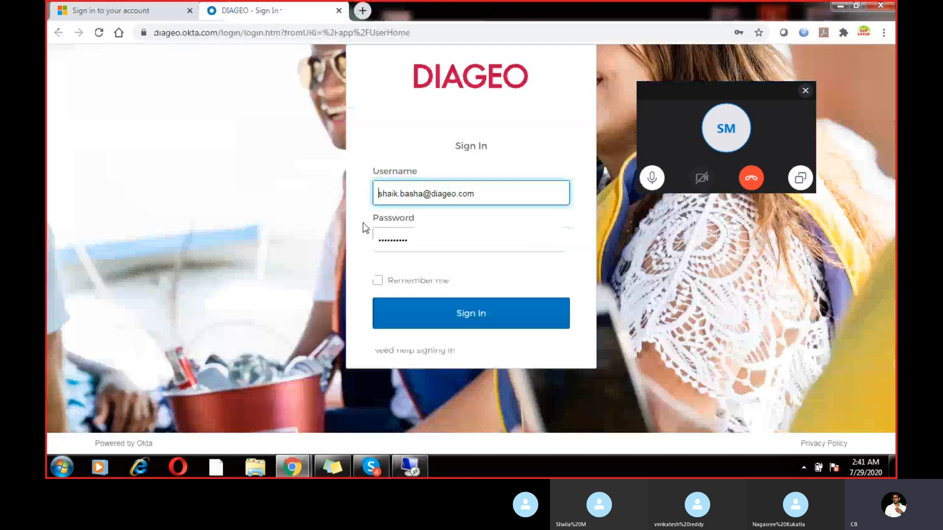
pyautogui.click(339, 11)
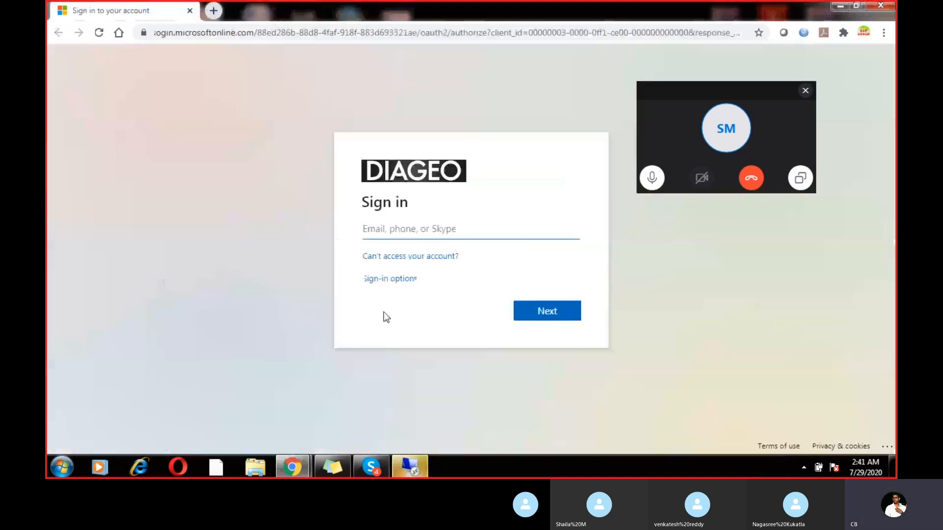
# Switch to Remote Desktop Connection, accept the certificate warning, and dismiss the SAP information message
pyautogui.click(408, 469)
pyautogui.click(507, 332)
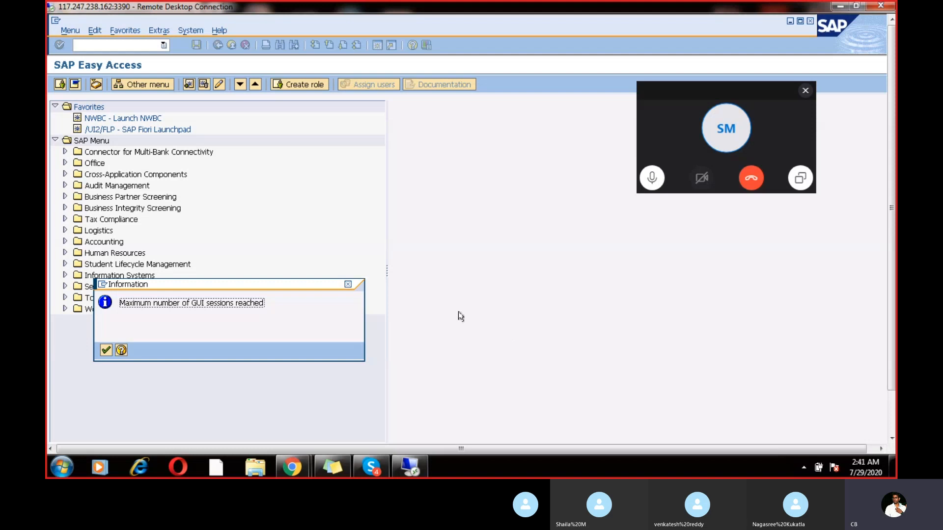
pyautogui.click(348, 285)
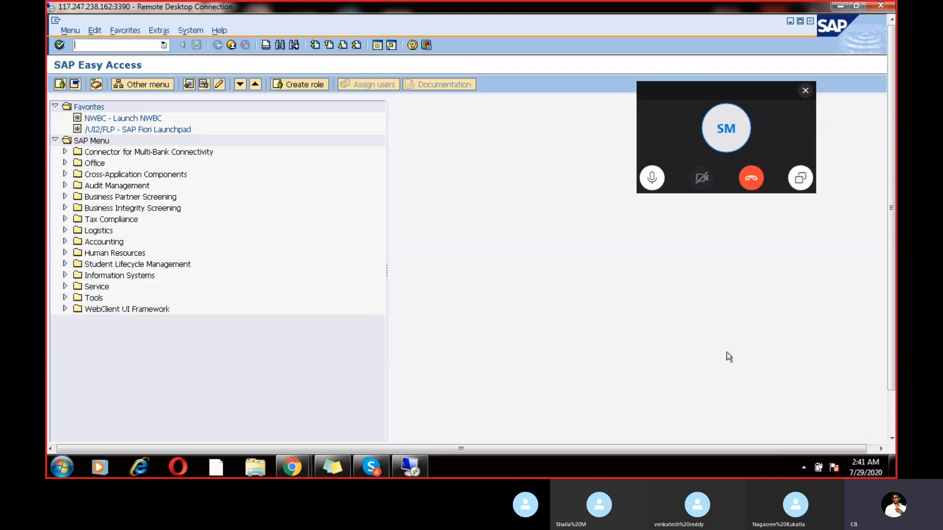
# Close the General Table Display session and surplus SAP Easy Access sessions on the remote computer
pyautogui.moveTo(892, 267); pyautogui.dragTo(892, 346)
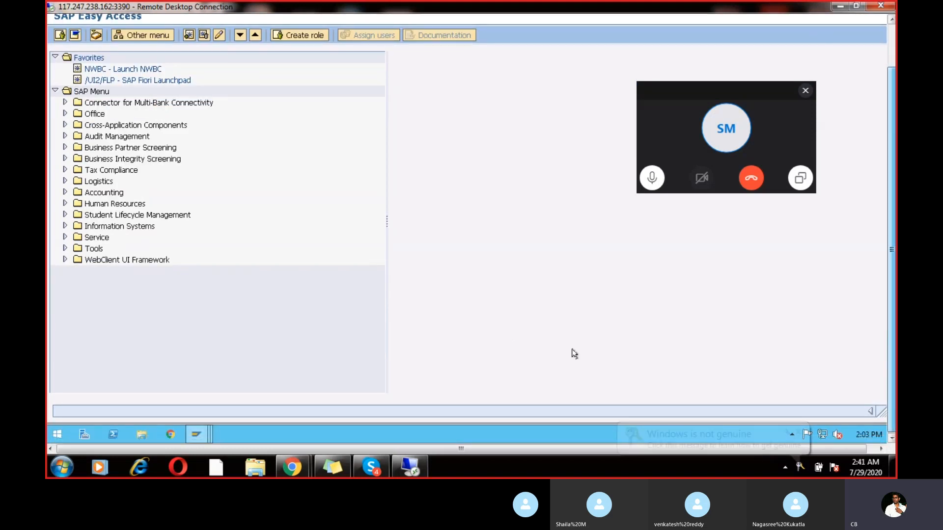
pyautogui.click(203, 433)
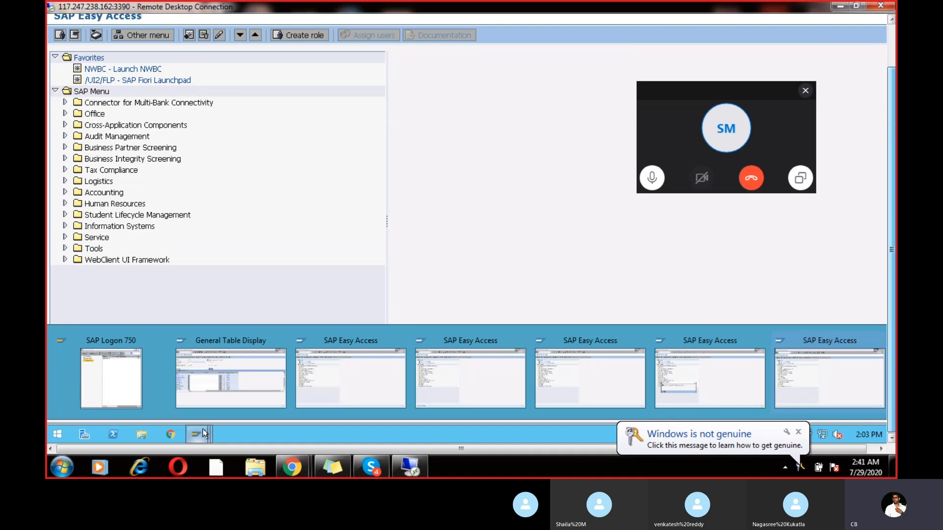
pyautogui.click(281, 341)
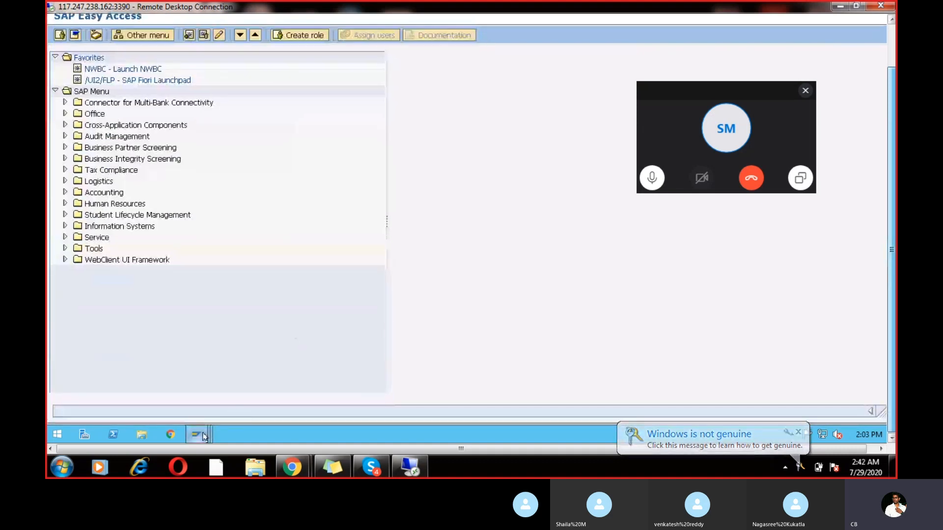
pyautogui.click(202, 435)
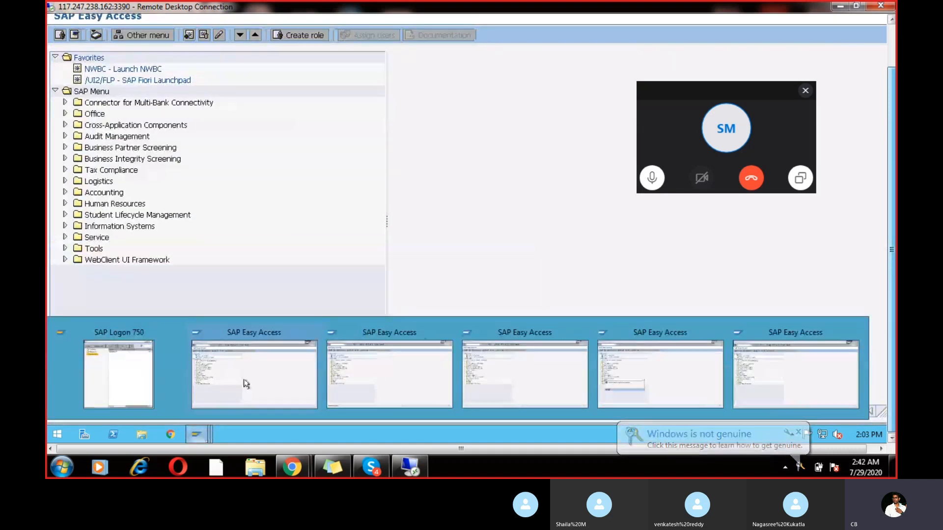
pyautogui.click(312, 334)
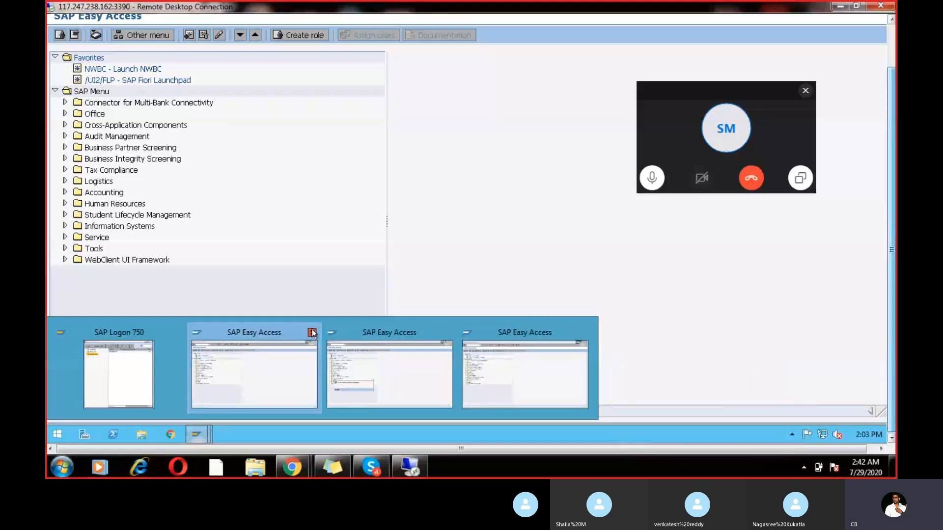
pyautogui.click(312, 333)
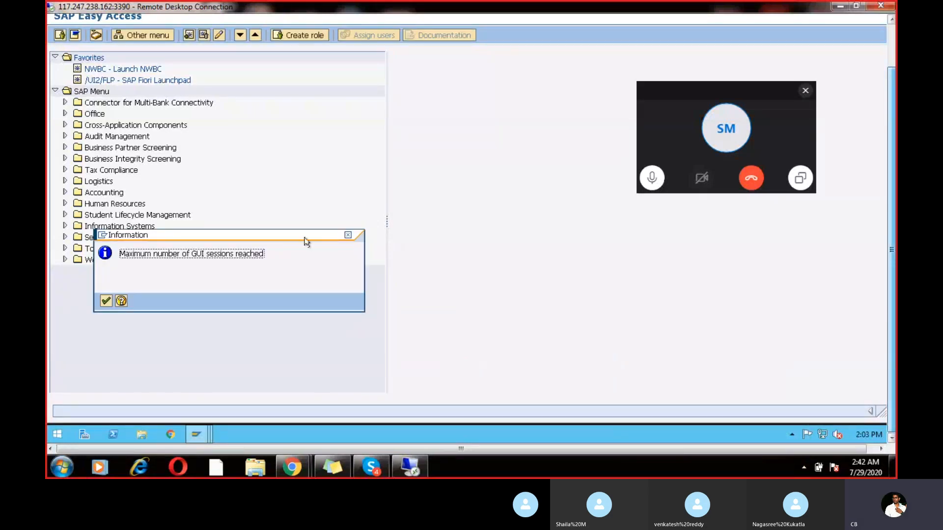
# Dismiss the information message about the maximum number of GUI sessions
pyautogui.click(348, 235)
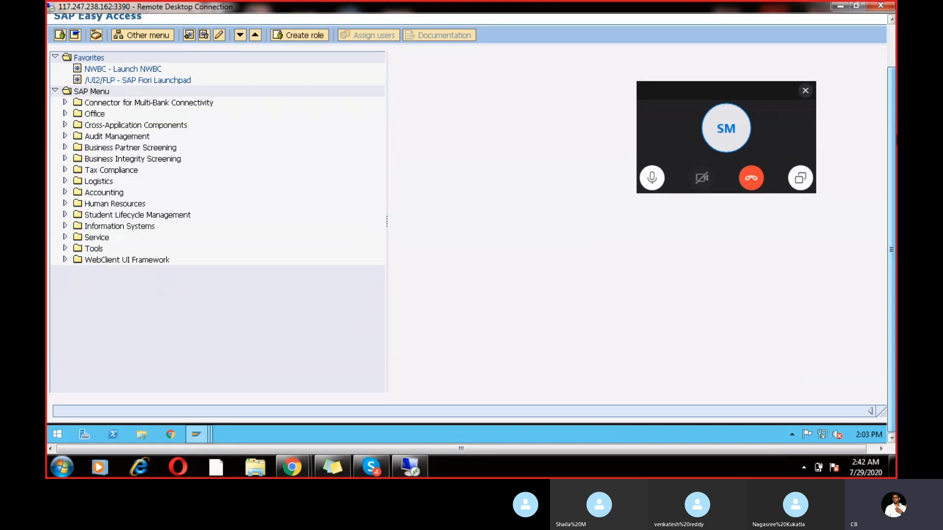
pyautogui.click(894, 59)
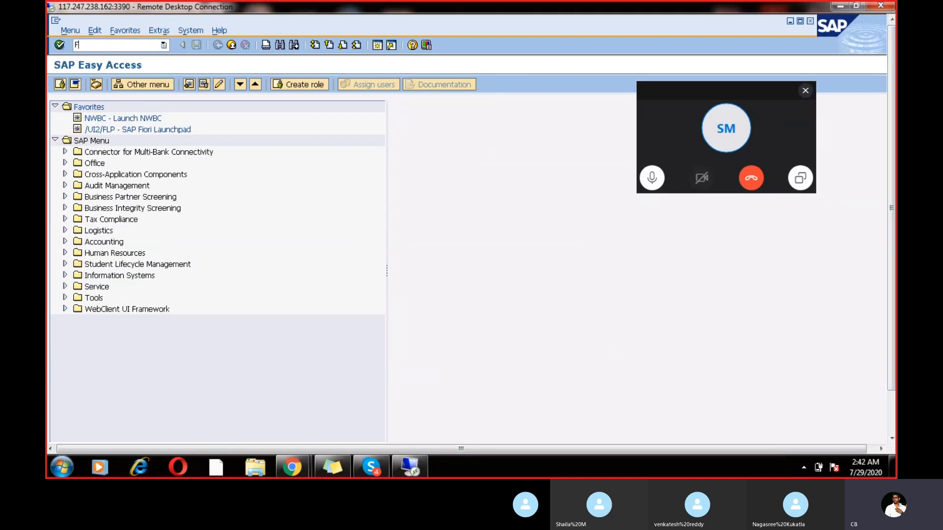
pyautogui.write('2')
pyautogui.press('Return')
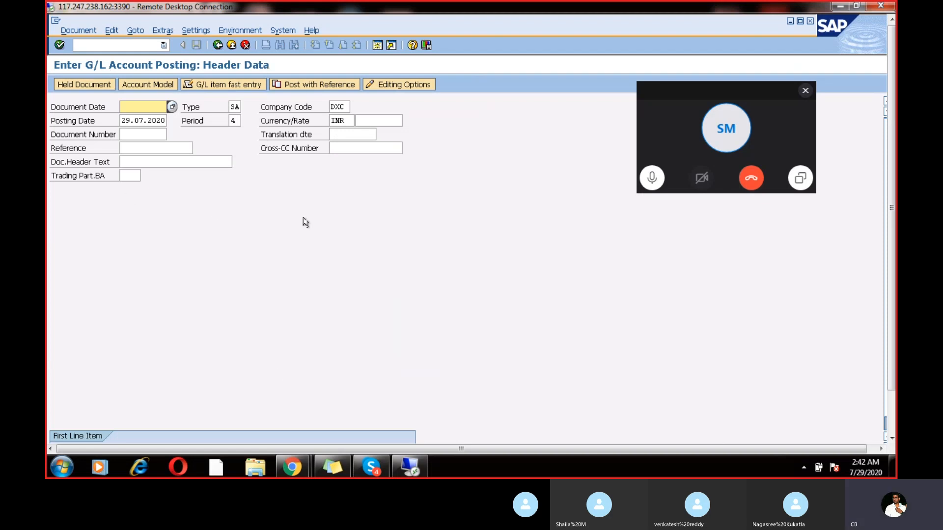
pyautogui.click(892, 419)
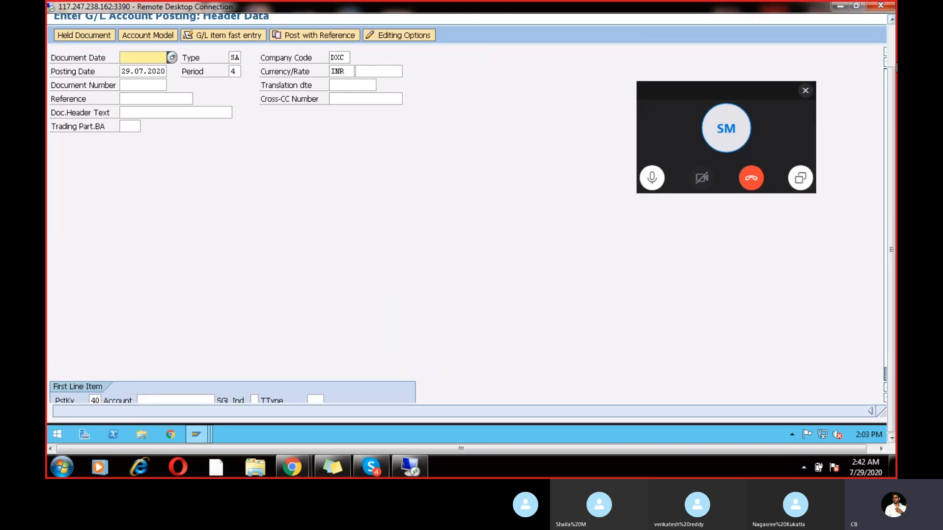
pyautogui.click(893, 58)
pyautogui.click(806, 90)
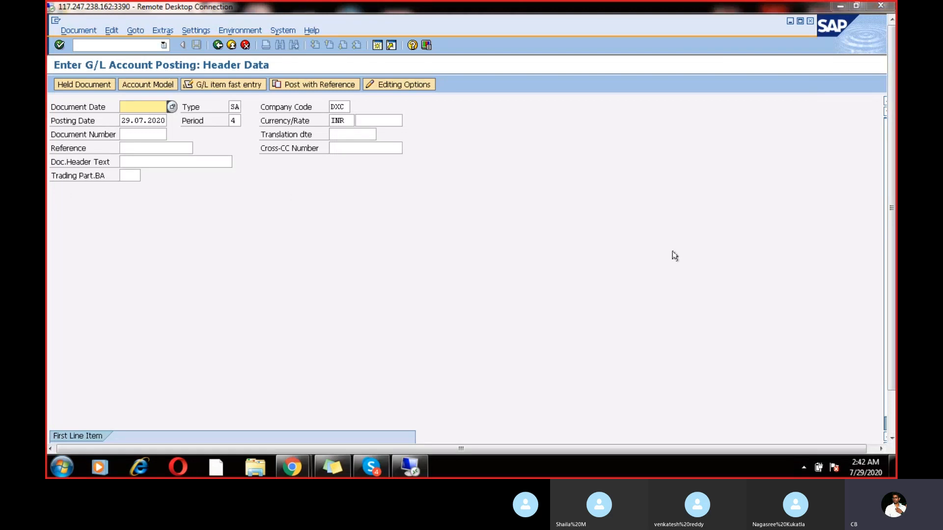
pyautogui.click(893, 410)
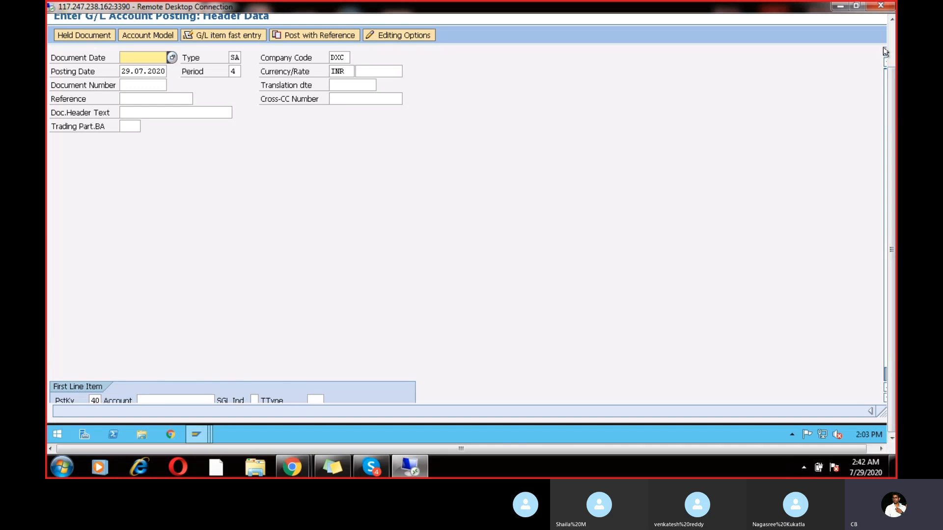
pyautogui.click(892, 19)
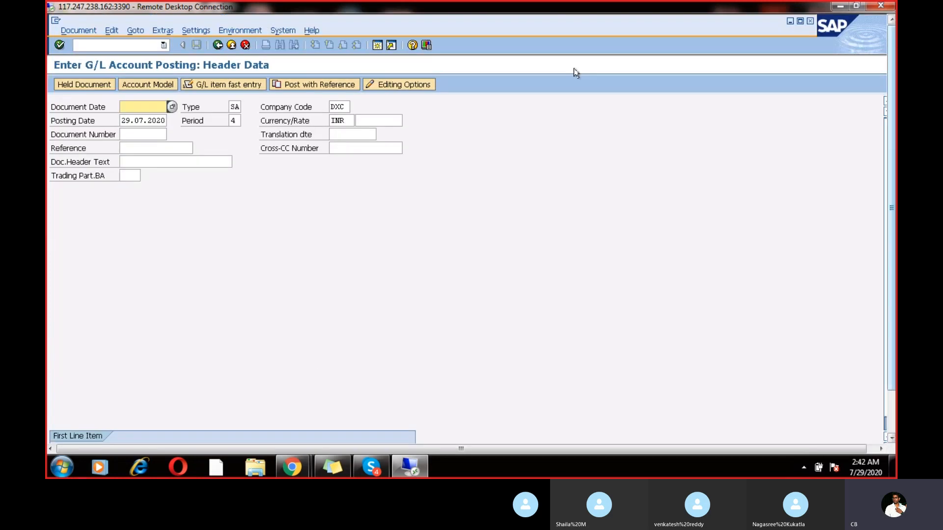
pyautogui.click(217, 46)
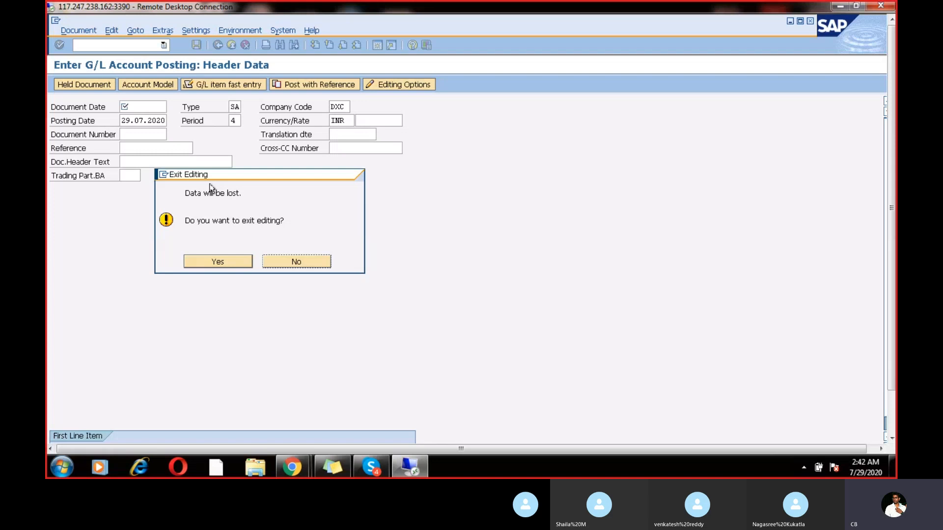
pyautogui.click(218, 262)
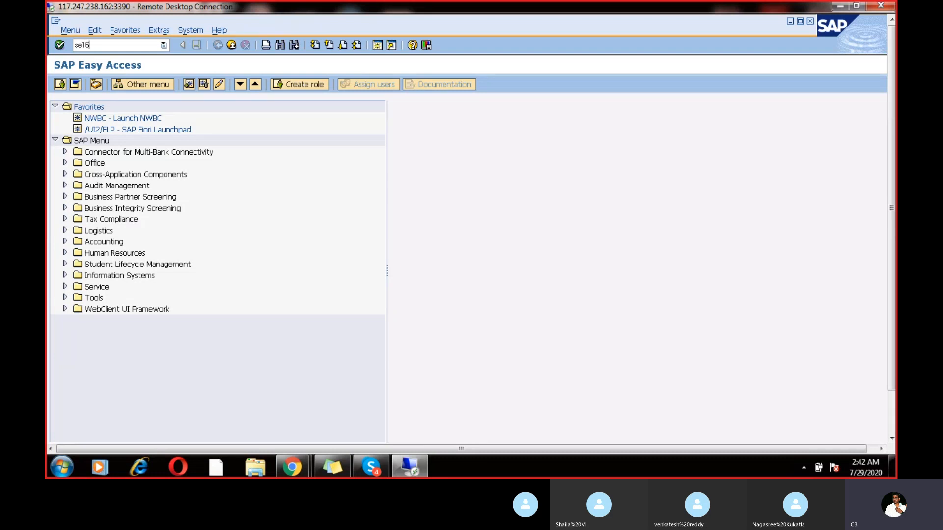
# Open General Table Display for table BSEG, clear the maximum number of hits, and filter by company code DXC
pyautogui.press('Return')
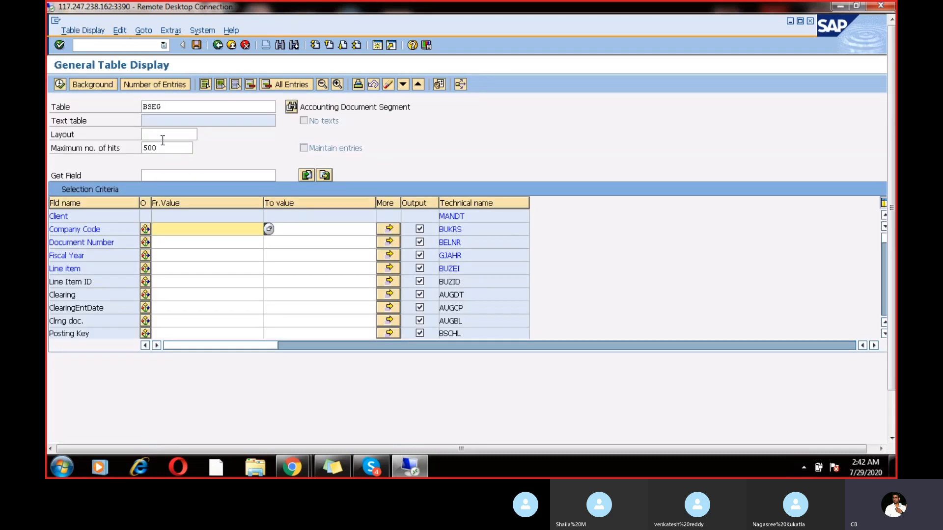
pyautogui.click(165, 147)
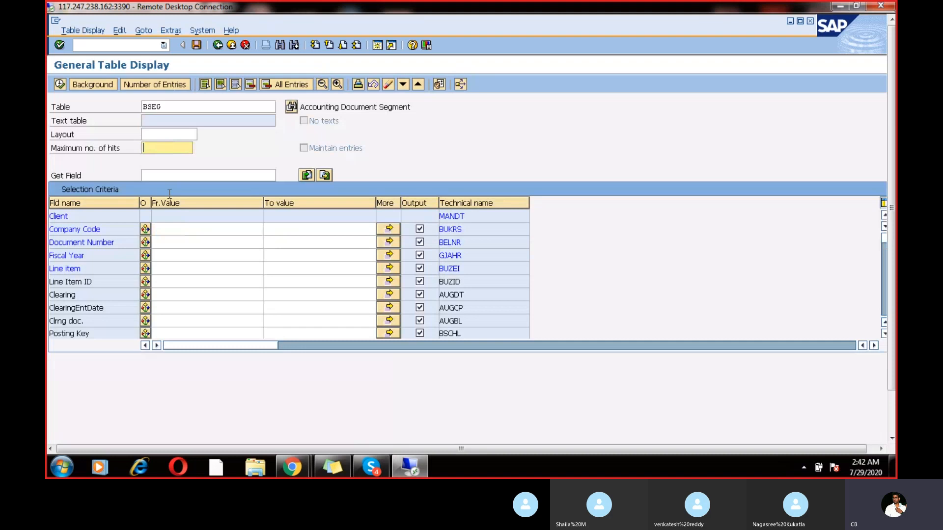
pyautogui.click(159, 228)
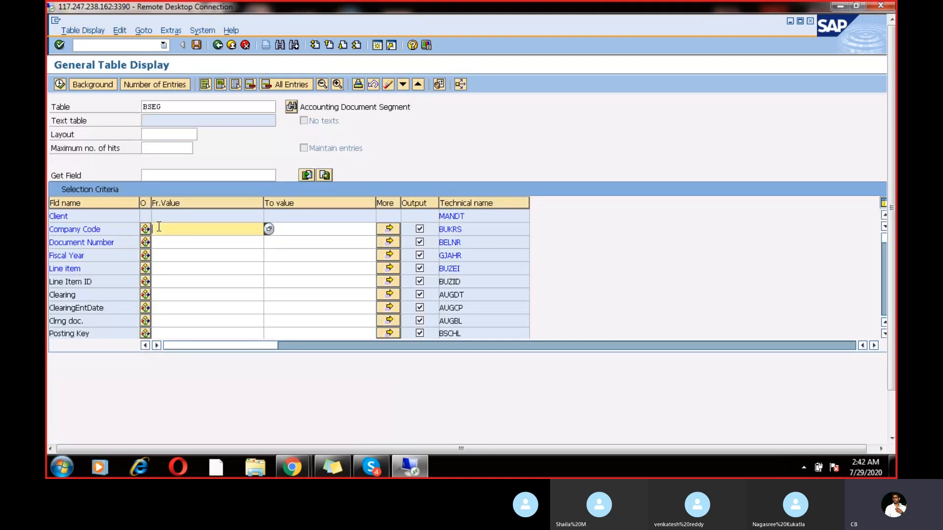
pyautogui.write('DXC')
pyautogui.click(225, 290)
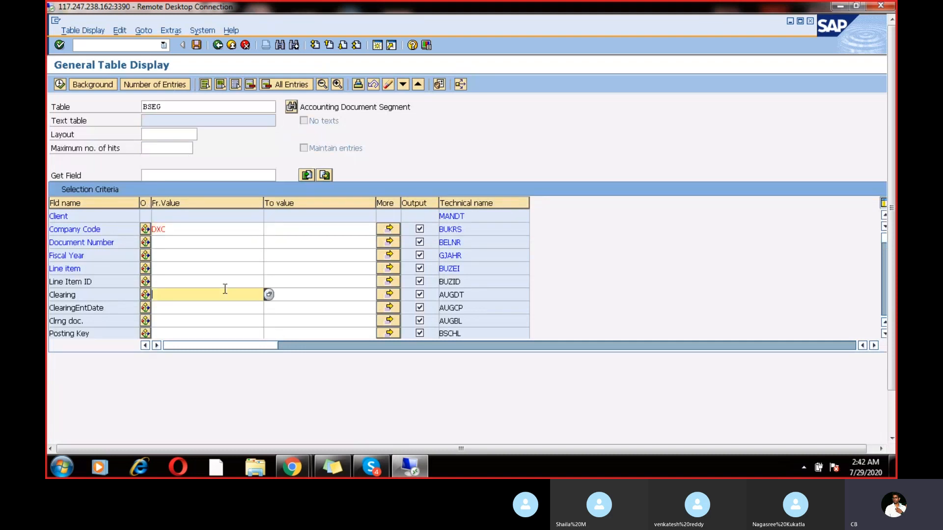
# Check the number of matching entries in BSEG and display the line items
pyautogui.click(154, 85)
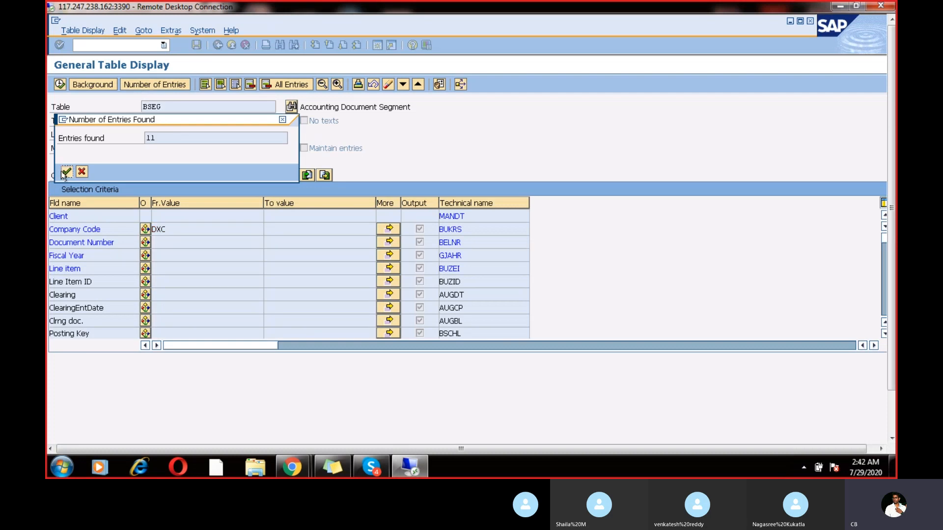
pyautogui.click(66, 172)
pyautogui.click(60, 85)
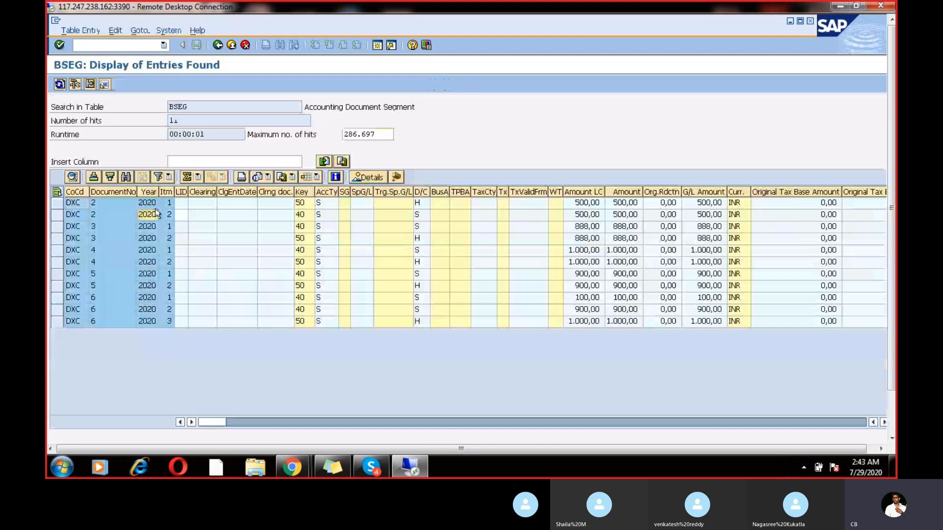
# Examine the columns of the BSEG line items, from company code and posting key across to the amount, tax and cash discount fields
pyautogui.press('Tab')
pyautogui.press('Tab')
pyautogui.press('Tab')
pyautogui.press('Tab')
pyautogui.press('Tab')
pyautogui.press('Tab')
pyautogui.press('Tab')
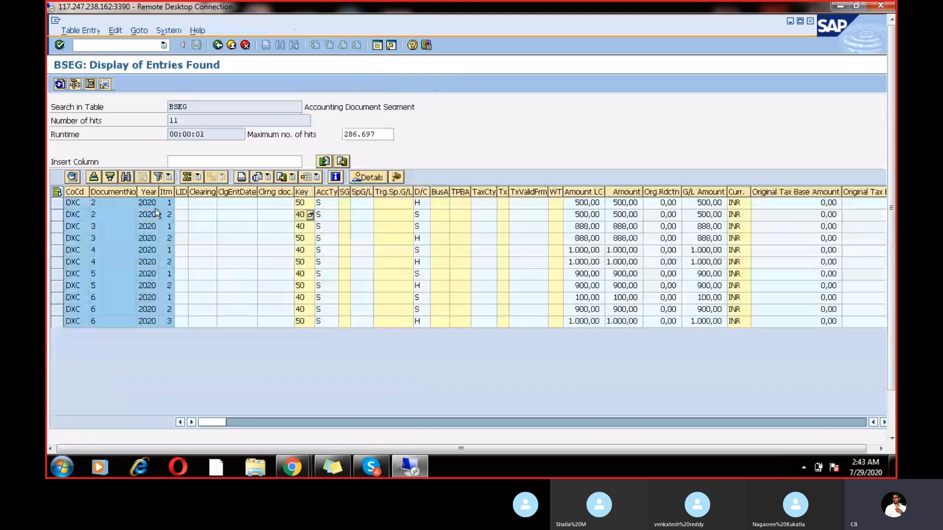
pyautogui.press('Right')
pyautogui.press('Right')
pyautogui.press('Left')
pyautogui.press('Left')
pyautogui.press('Left')
pyautogui.press('Left')
pyautogui.press('Left')
pyautogui.press('Left')
pyautogui.press('Left')
pyautogui.press('Left')
pyautogui.press('Left')
pyautogui.press('Left')
pyautogui.press('Left')
pyautogui.press('Left')
pyautogui.press('Left')
pyautogui.press('Left')
pyautogui.press('Left')
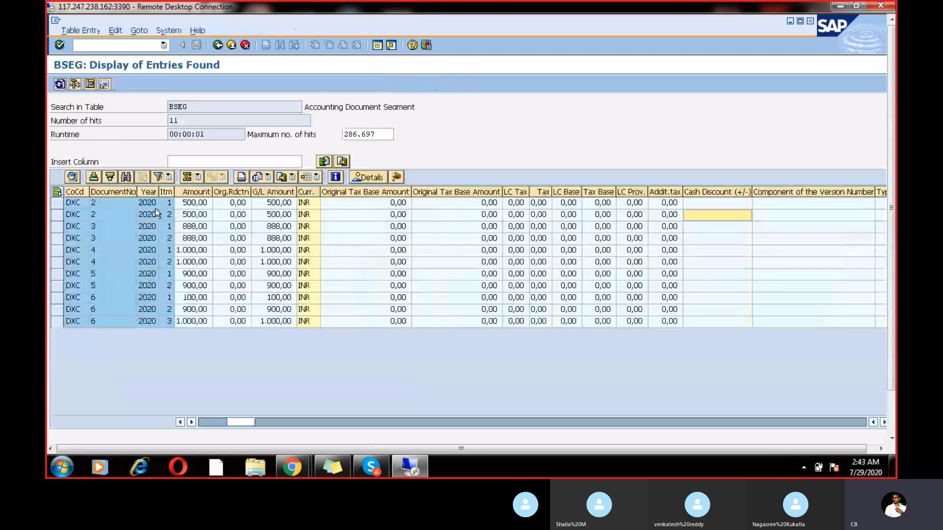
pyautogui.press('Left')
pyautogui.press('Left')
pyautogui.press('Left')
pyautogui.press('Left')
pyautogui.press('Left')
pyautogui.press('Left')
pyautogui.press('Left')
pyautogui.press('Left')
pyautogui.press('Left')
pyautogui.press('Left')
pyautogui.press('Left')
pyautogui.press('Left')
pyautogui.press('Left')
pyautogui.press('Left')
pyautogui.press('Left')
pyautogui.press('Left')
pyautogui.press('Left')
pyautogui.press('Left')
pyautogui.press('Left')
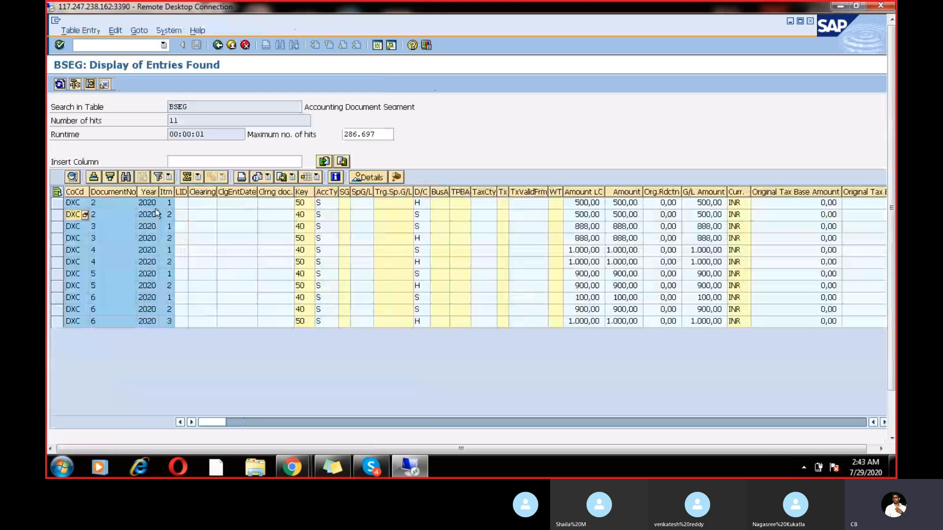
pyautogui.press('Right')
pyautogui.press('Right')
pyautogui.press('Right')
pyautogui.press('Right')
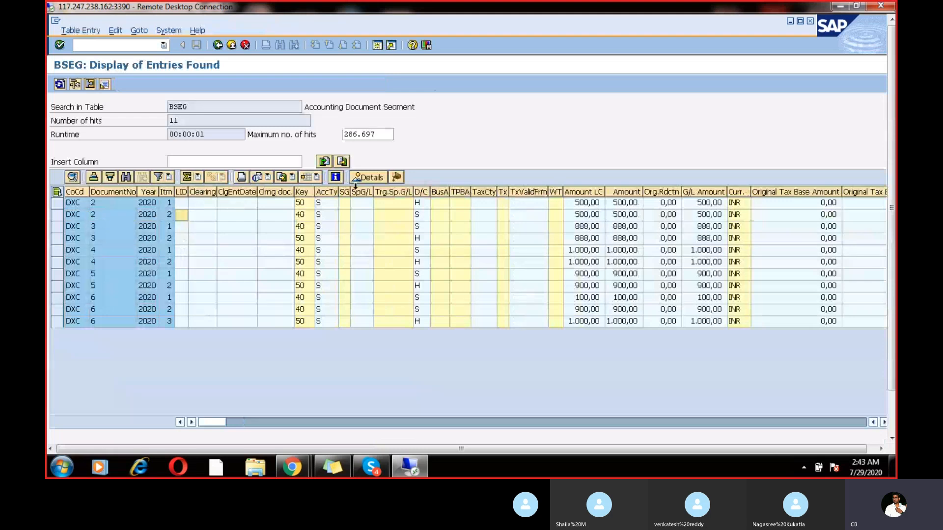
# Look up the possible debit/credit indicator values for the first line item and close the value list
pyautogui.click(425, 204)
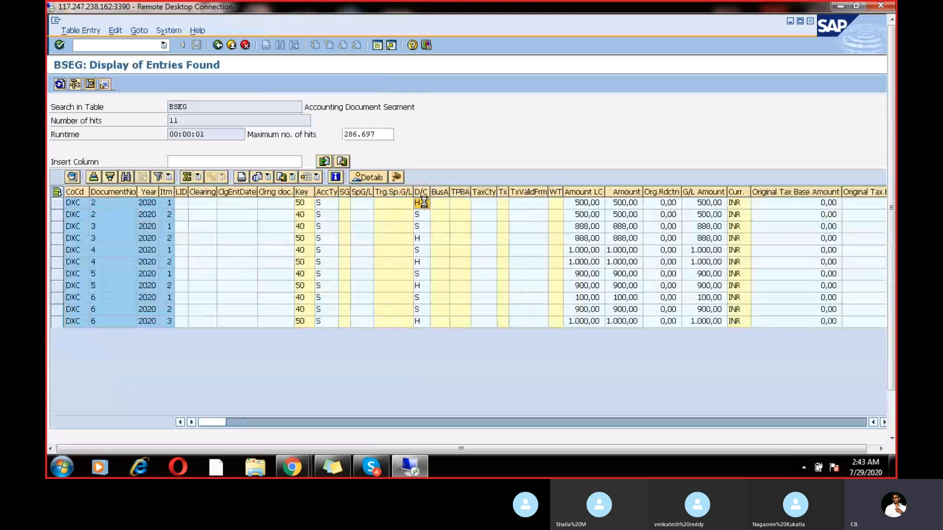
pyautogui.press('F4')
pyautogui.click(167, 61)
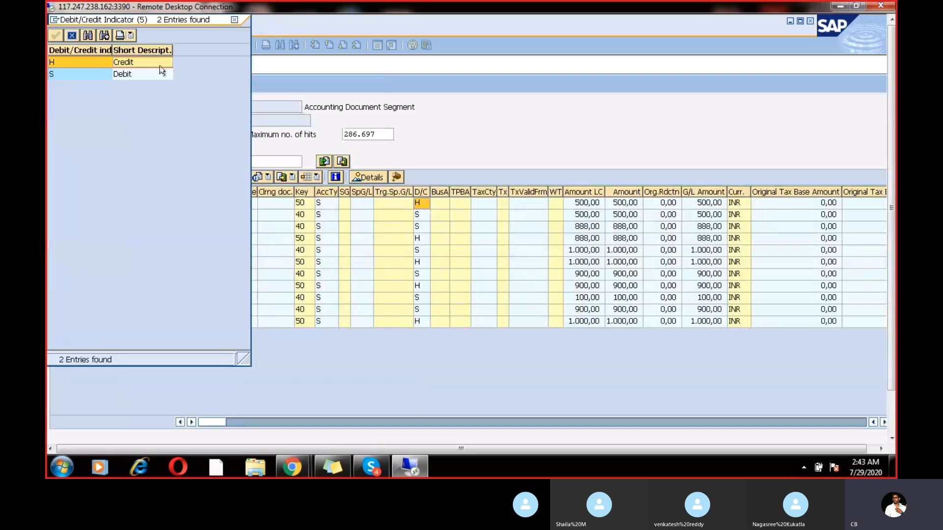
pyautogui.click(139, 76)
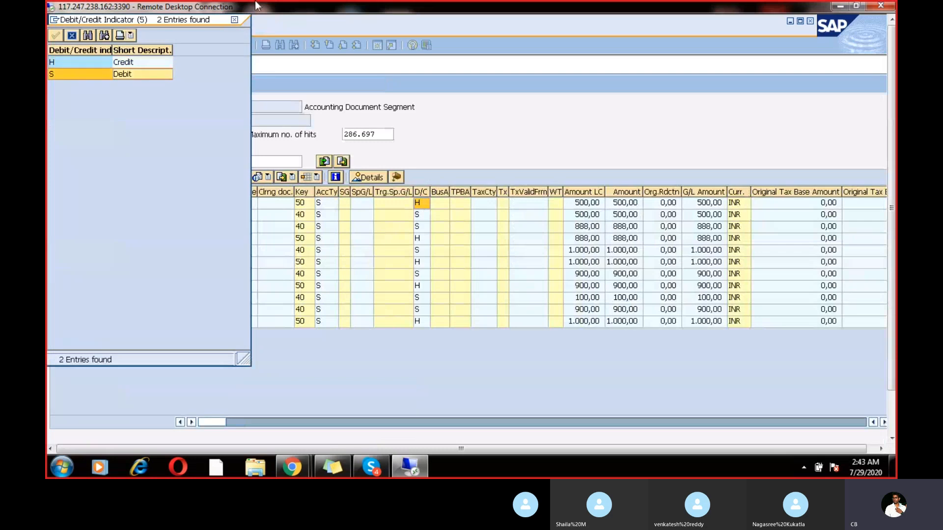
pyautogui.click(234, 21)
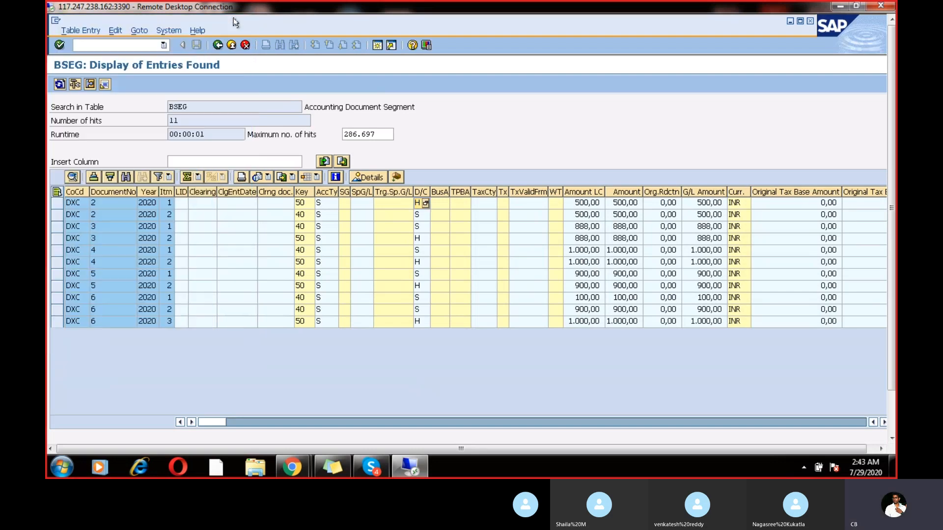
# Look up the possible account type values for the first line item, including G/L accounts, and close the list
pyautogui.click(318, 204)
pyautogui.click(334, 203)
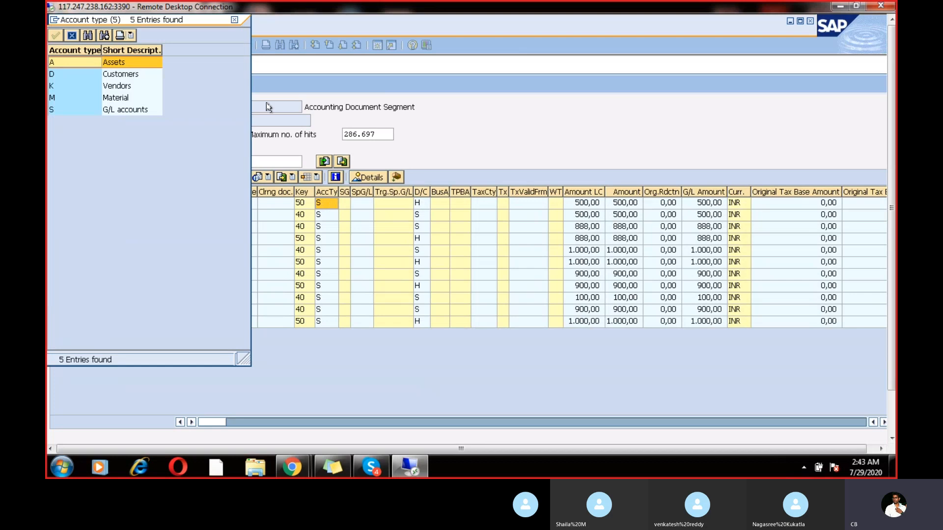
pyautogui.click(131, 112)
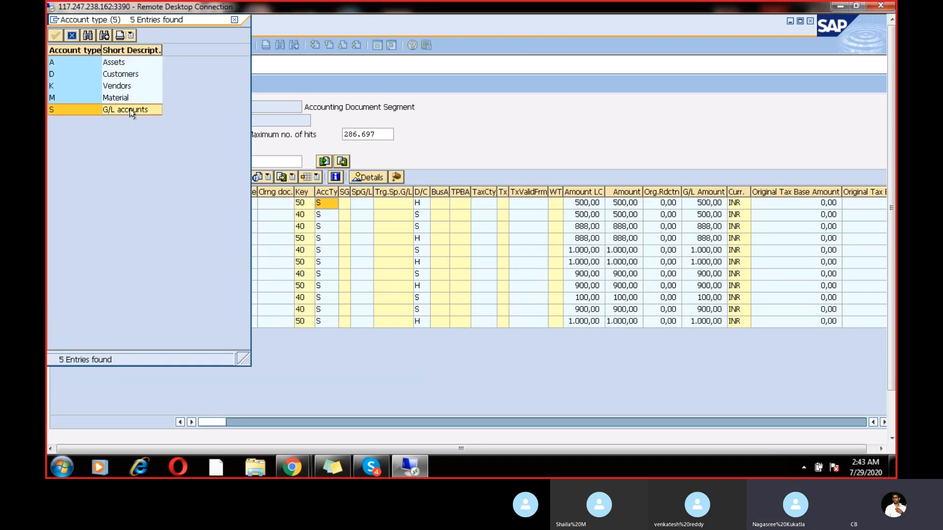
pyautogui.click(235, 21)
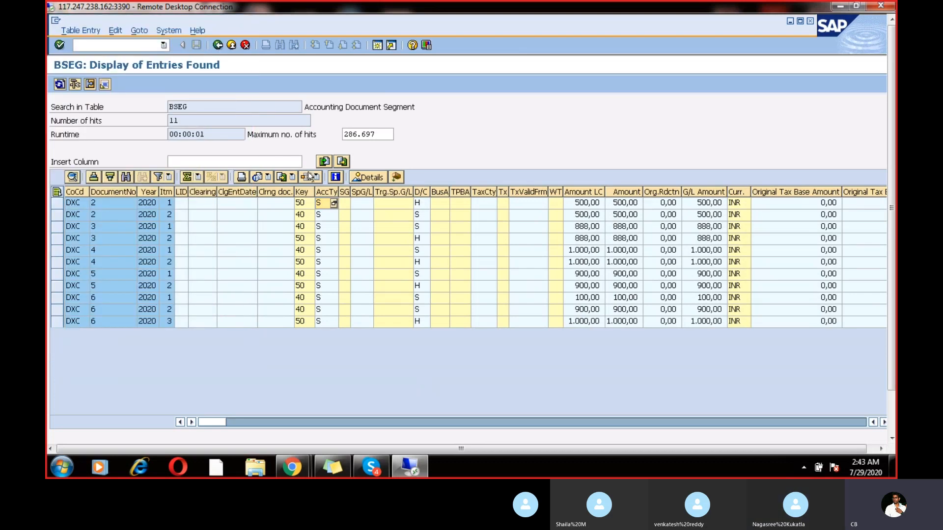
# Examine the posting keys and line item numbers of the listed documents
pyautogui.click(296, 227)
pyautogui.click(297, 216)
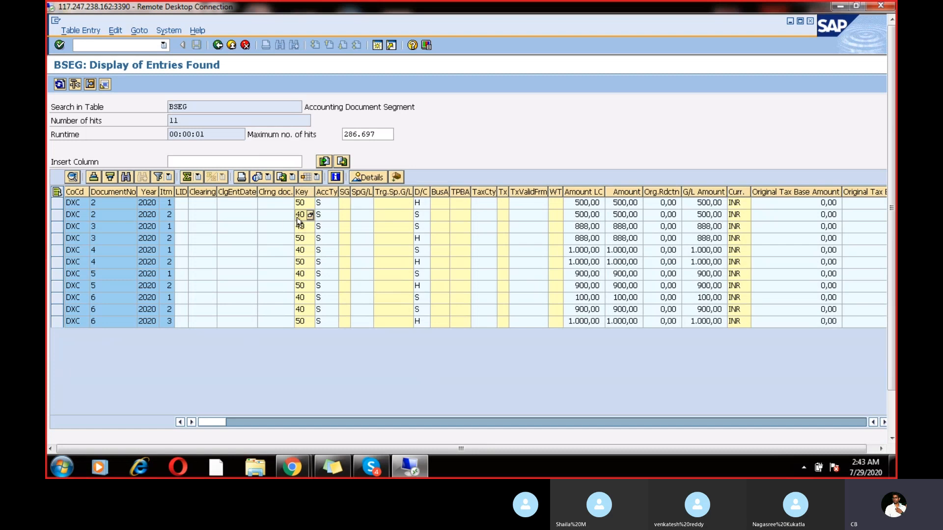
pyautogui.click(170, 206)
pyautogui.click(171, 218)
pyautogui.click(170, 322)
# View the full details of line item 1 of document 2, and close them
pyautogui.click(57, 203)
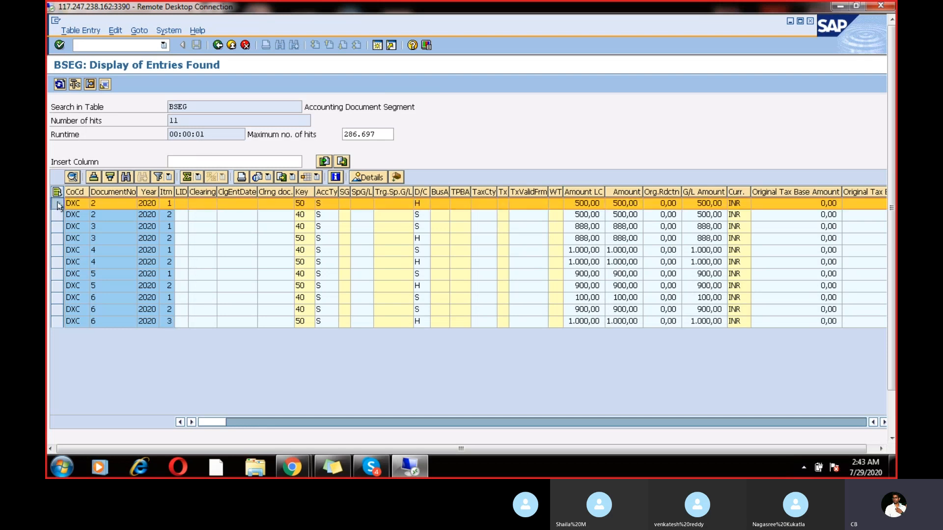
pyautogui.click(72, 177)
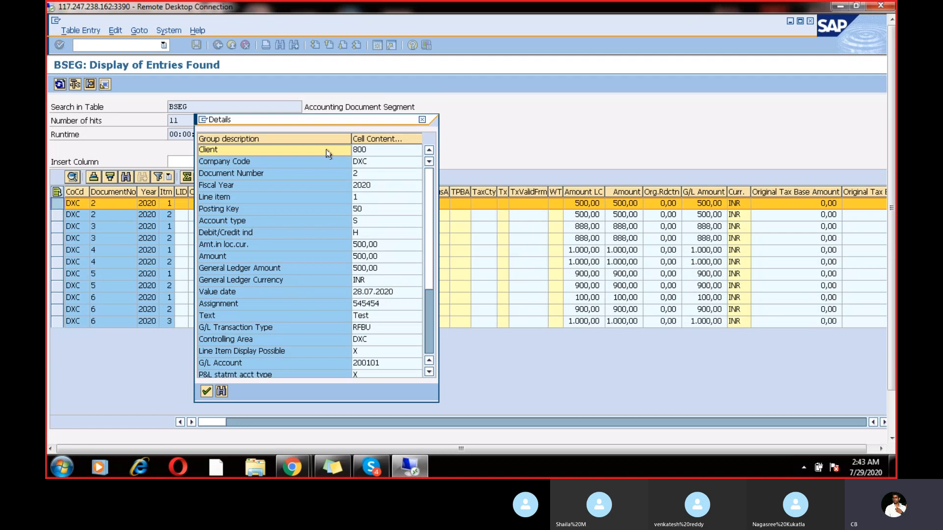
pyautogui.click(421, 120)
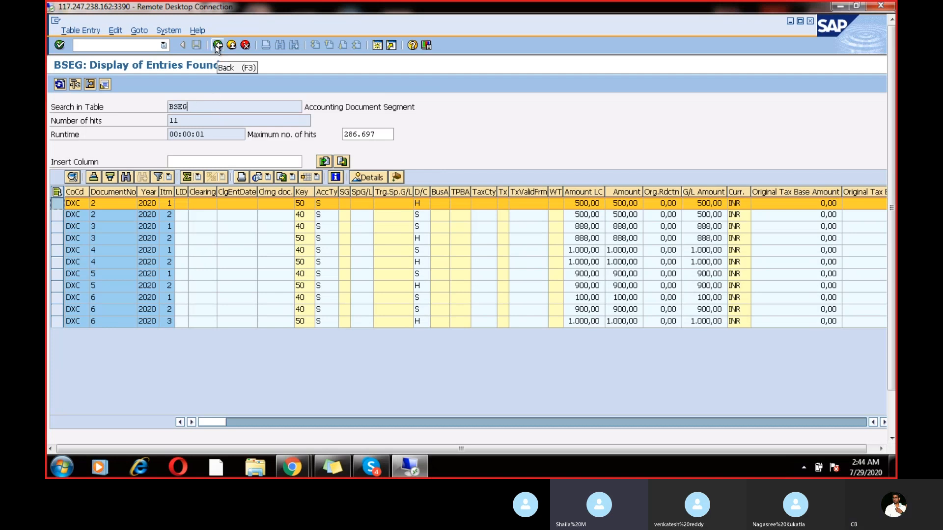
# Switch to the Skype call window to check it and return to the remote desktop session
pyautogui.click(373, 467)
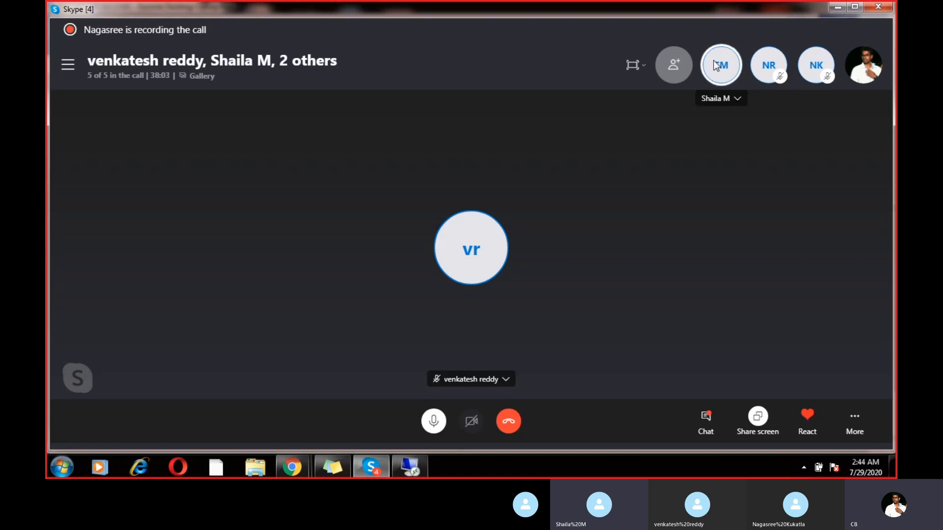
pyautogui.click(375, 463)
pyautogui.moveTo(375, 463)
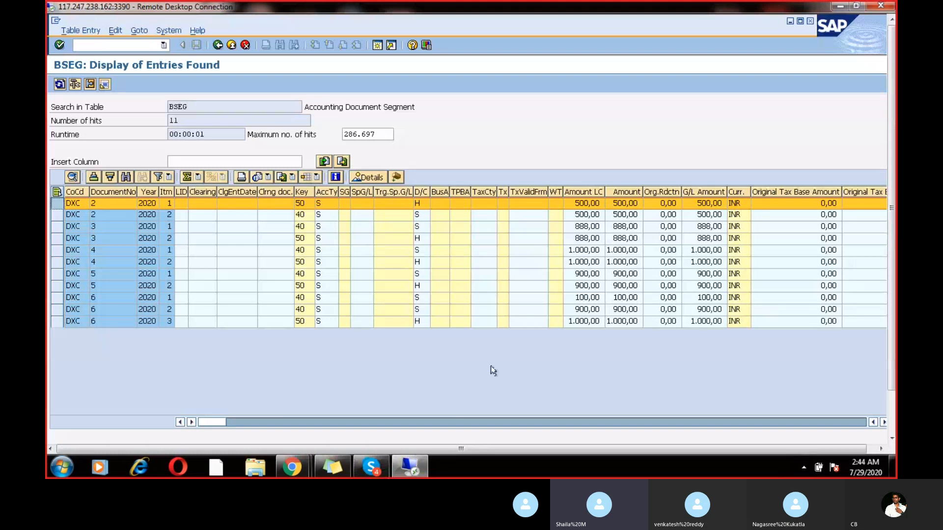
# Review the first line item's debit/credit indicator values again and return to the BSEG selection screen
pyautogui.click(416, 204)
pyautogui.click(426, 203)
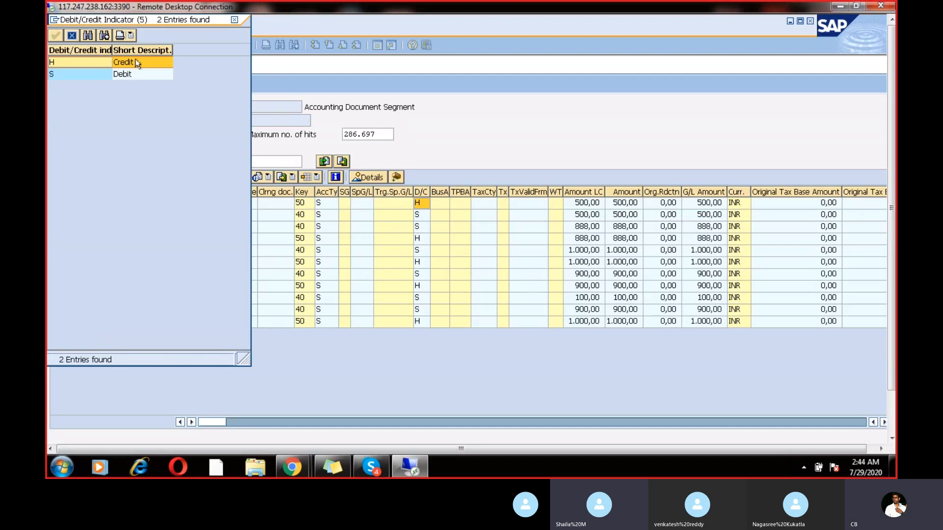
pyautogui.click(234, 21)
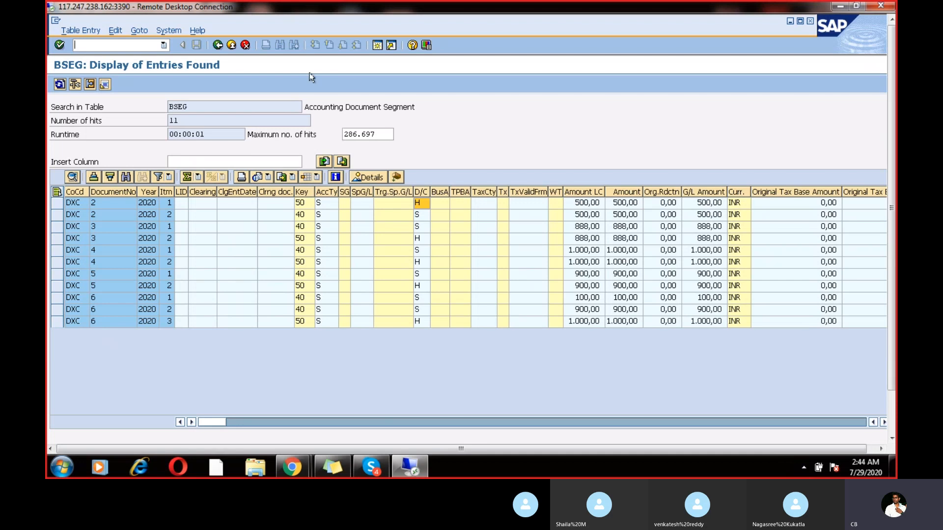
pyautogui.click(218, 46)
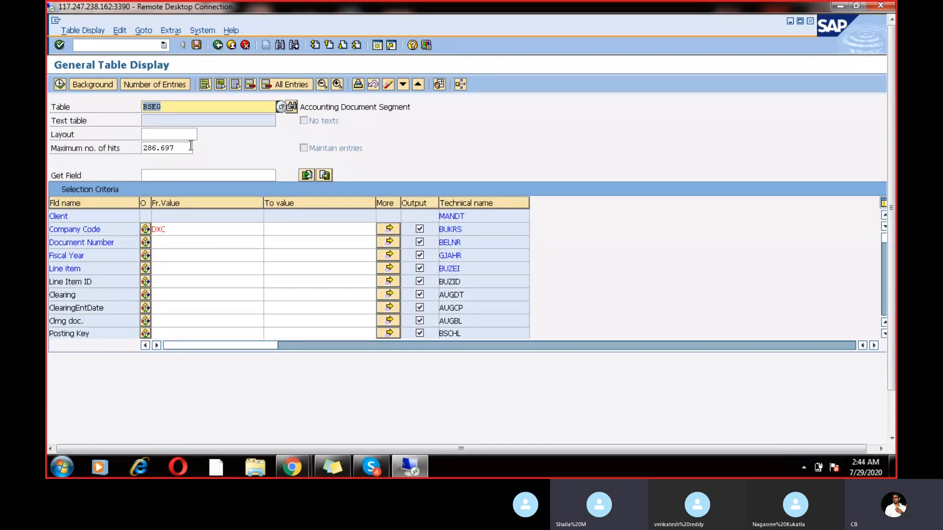
# Display the accounting document headers in table BKPF for company code DXC
pyautogui.click(172, 108)
pyautogui.press('BackSpace')
pyautogui.press('BackSpace')
pyautogui.press('BackSpace')
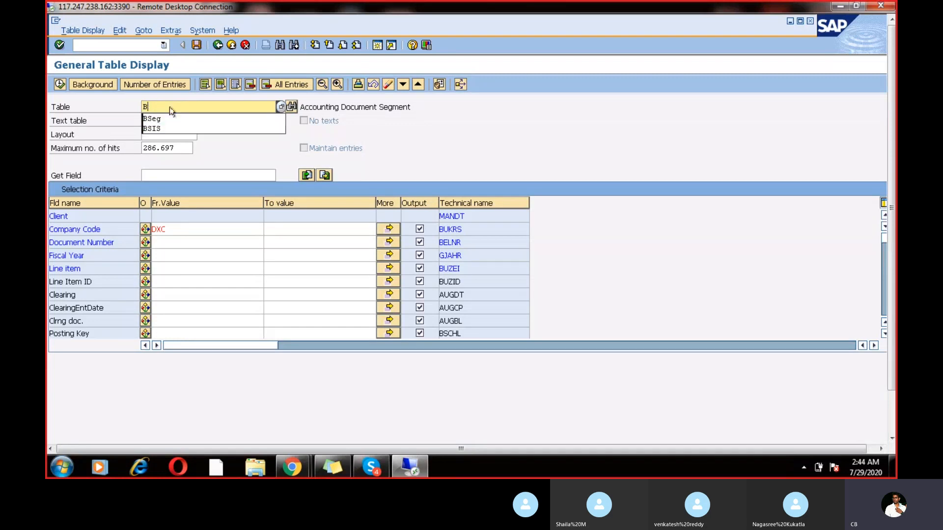
pyautogui.write('KPF')
pyautogui.press('Return')
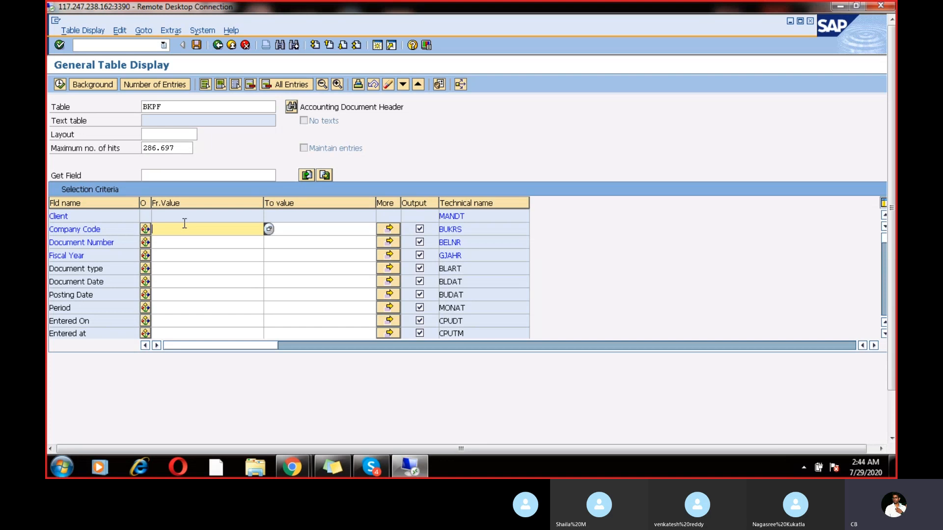
pyautogui.write('DX')
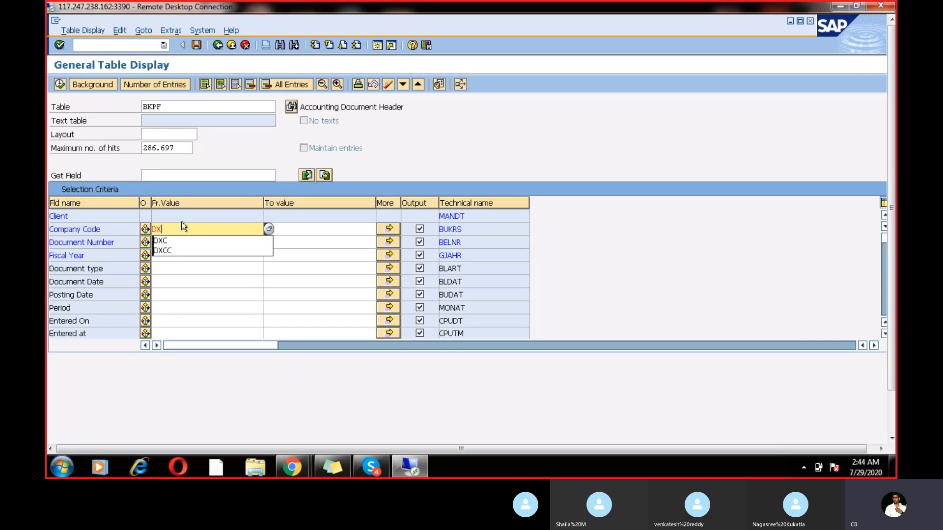
pyautogui.write('C')
pyautogui.click(229, 393)
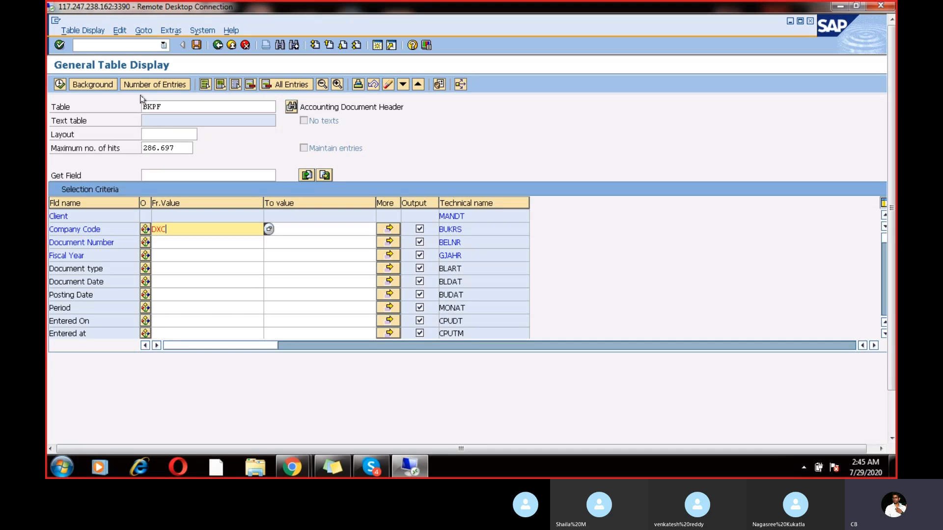
pyautogui.click(60, 84)
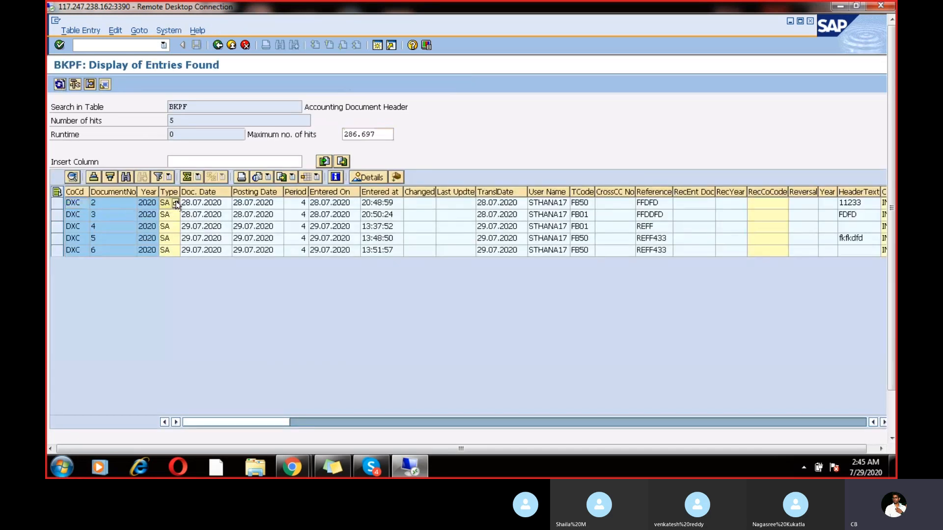
# Examine the header fields of the listed documents, from document type and dates through reference and currency, and return to the BKPF selection screen
pyautogui.press('Tab')
pyautogui.press('Tab')
pyautogui.press('Tab')
pyautogui.press('Tab')
pyautogui.press('Tab')
pyautogui.press('Tab')
pyautogui.press('Tab')
pyautogui.press('Tab')
pyautogui.press('Tab')
pyautogui.press('Tab')
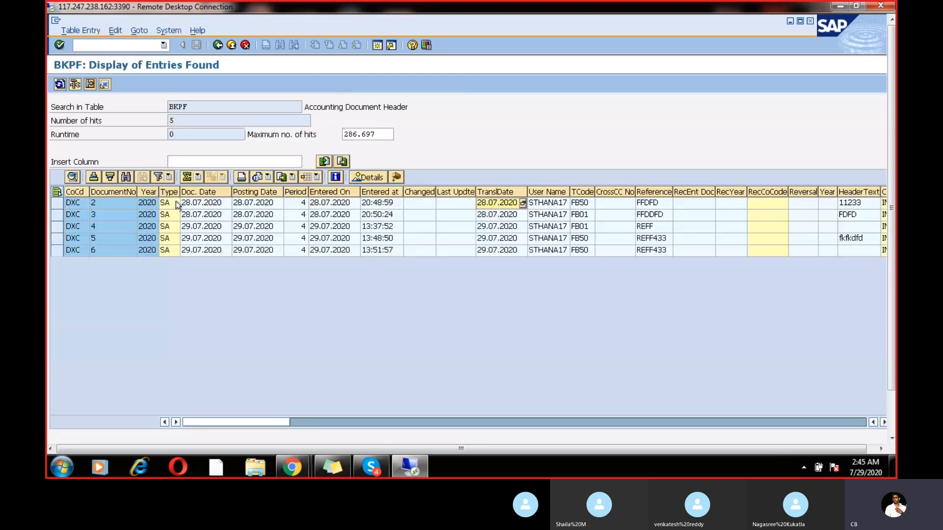
pyautogui.press('Tab')
pyautogui.hotkey('shift', 'Tab')
pyautogui.hotkey('shift', 'Tab')
pyautogui.hotkey('shift', 'Tab')
pyautogui.hotkey('shift', 'Tab')
pyautogui.hotkey('shift', 'Tab')
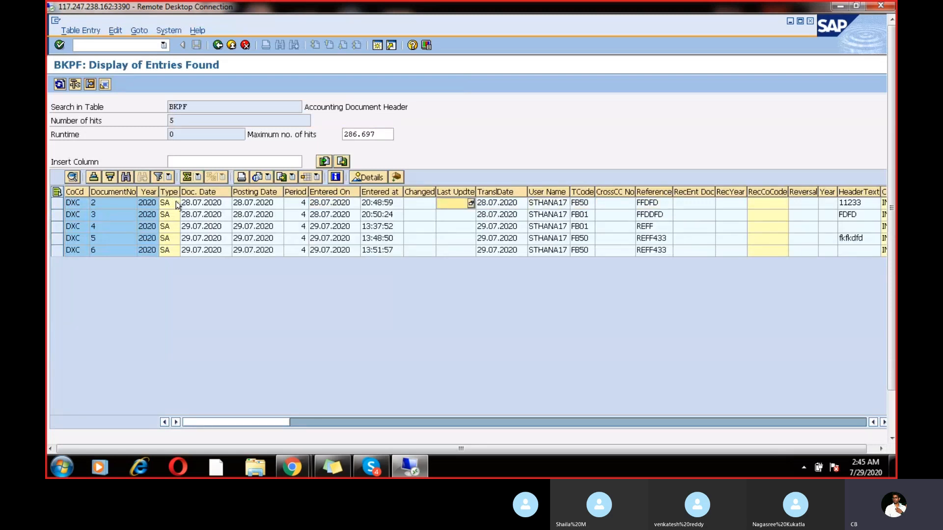
pyautogui.press('Left')
pyautogui.press('Left')
pyautogui.press('Left')
pyautogui.press('Left')
pyautogui.press('Left')
pyautogui.press('Left')
pyautogui.press('Left')
pyautogui.press('Left')
pyautogui.press('Left')
pyautogui.press('Left')
pyautogui.press('Right')
pyautogui.press('Right')
pyautogui.press('Right')
pyautogui.press('Right')
pyautogui.press('Right')
pyautogui.press('Right')
pyautogui.press('Right')
pyautogui.press('Right')
pyautogui.press('Right')
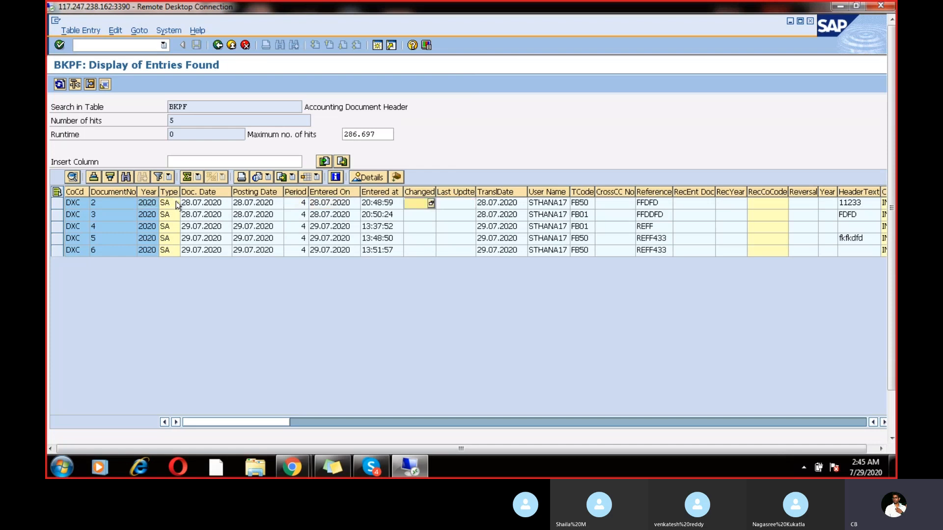
pyautogui.press('Right')
pyautogui.press('Right')
pyautogui.press('Right')
pyautogui.press('Right')
pyautogui.press('Right')
pyautogui.press('Right')
pyautogui.press('Right')
pyautogui.press('Right')
pyautogui.press('Right')
pyautogui.press('Right')
pyautogui.press('Right')
pyautogui.press('Right')
pyautogui.press('Right')
pyautogui.press('Right')
pyautogui.press('Right')
pyautogui.press('Right')
pyautogui.press('Right')
pyautogui.press('Right')
pyautogui.press('Right')
pyautogui.press('Right')
pyautogui.press('Left')
pyautogui.press('Left')
pyautogui.press('Left')
pyautogui.press('Left')
pyautogui.press('Left')
pyautogui.press('Left')
pyautogui.press('Left')
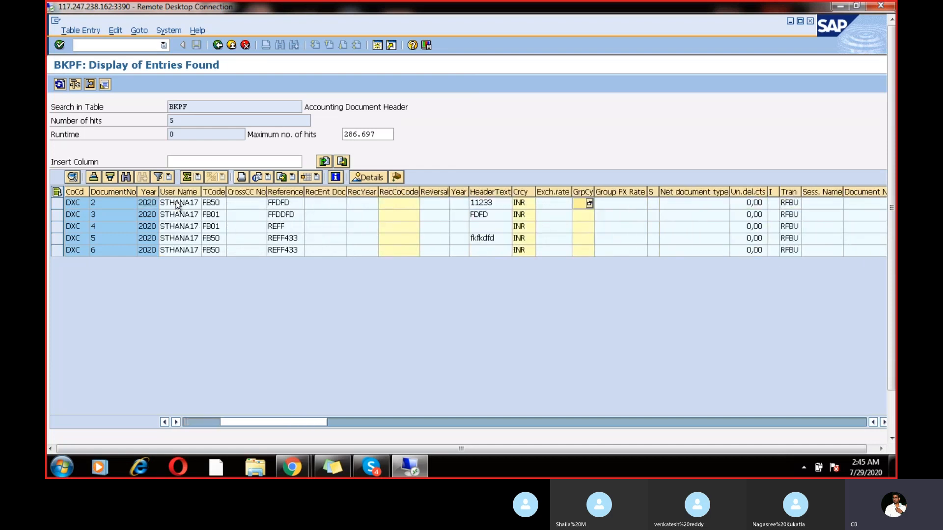
pyautogui.press('Left')
pyautogui.press('Left')
pyautogui.press('Left')
pyautogui.press('Left')
pyautogui.press('Left')
pyautogui.press('Left')
pyautogui.press('Left')
pyautogui.press('Left')
pyautogui.press('Left')
pyautogui.press('Left')
pyautogui.press('Left')
pyautogui.press('Left')
pyautogui.press('Left')
pyautogui.press('Left')
pyautogui.press('Left')
pyautogui.press('Left')
pyautogui.press('Left')
pyautogui.press('Left')
pyautogui.press('Left')
pyautogui.press('Left')
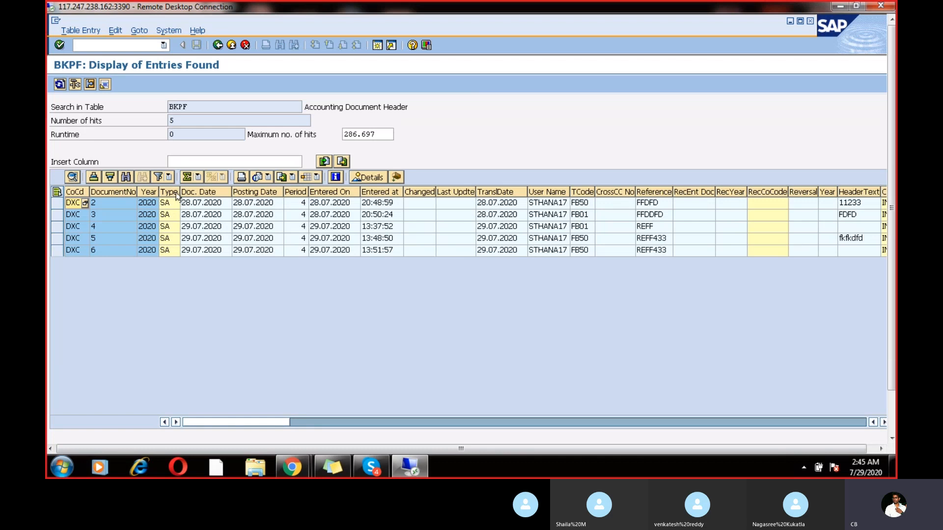
pyautogui.click(216, 45)
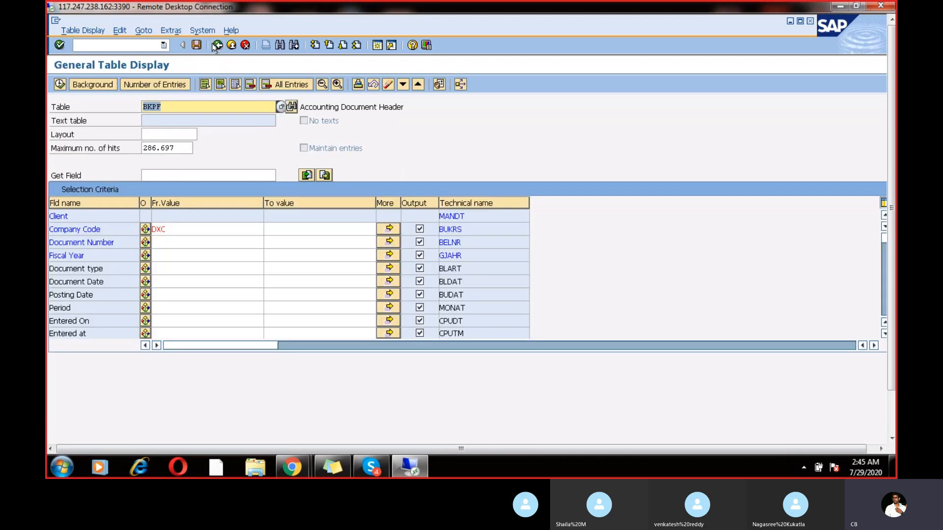
# List the BKPF header entry for document number 5, check its entry date, and exit the table display to SAP Easy Access
pyautogui.click(174, 242)
pyautogui.write('5')
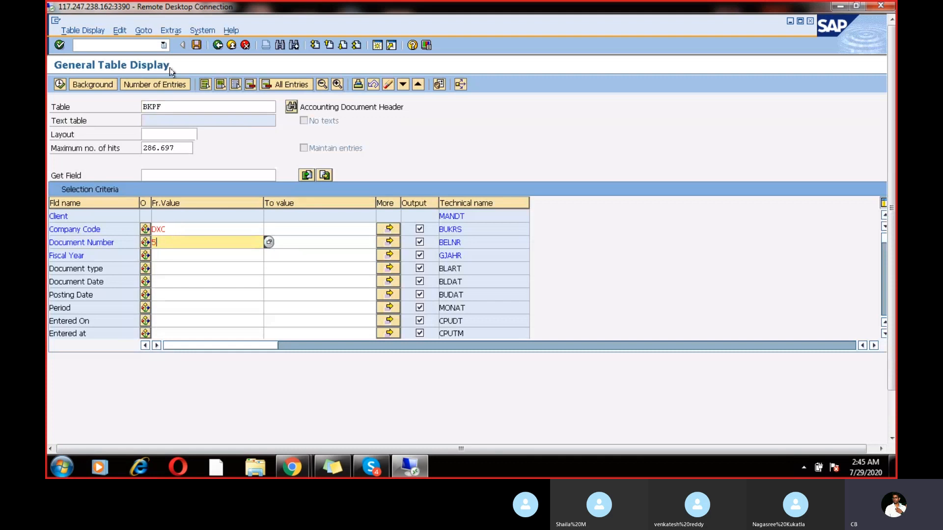
pyautogui.click(60, 84)
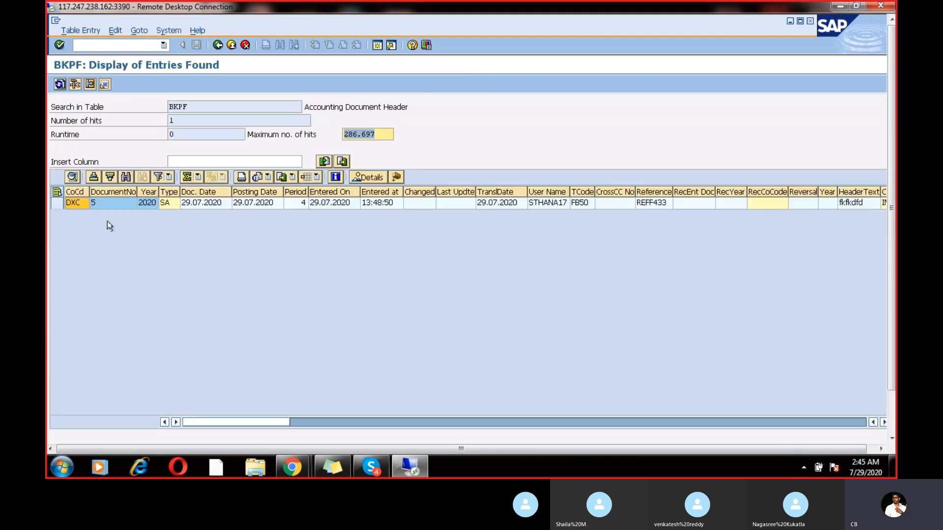
pyautogui.click(131, 203)
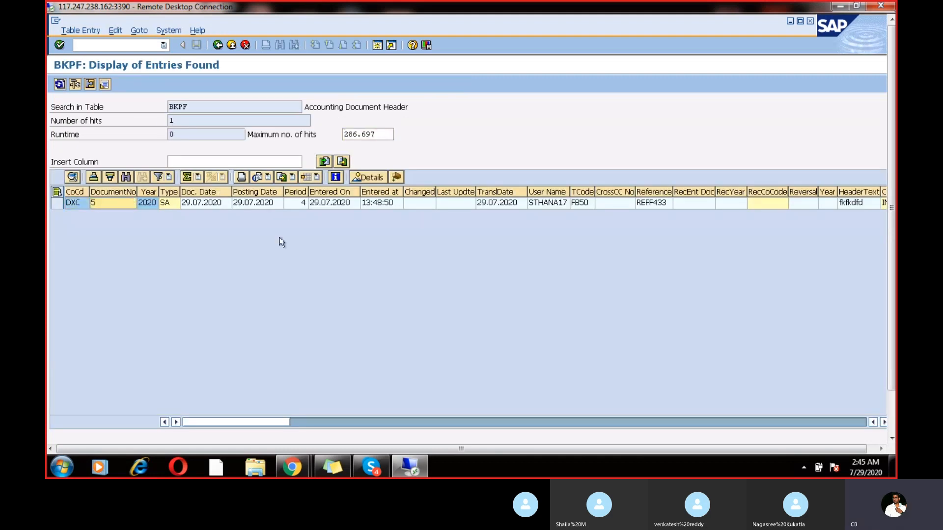
pyautogui.click(325, 205)
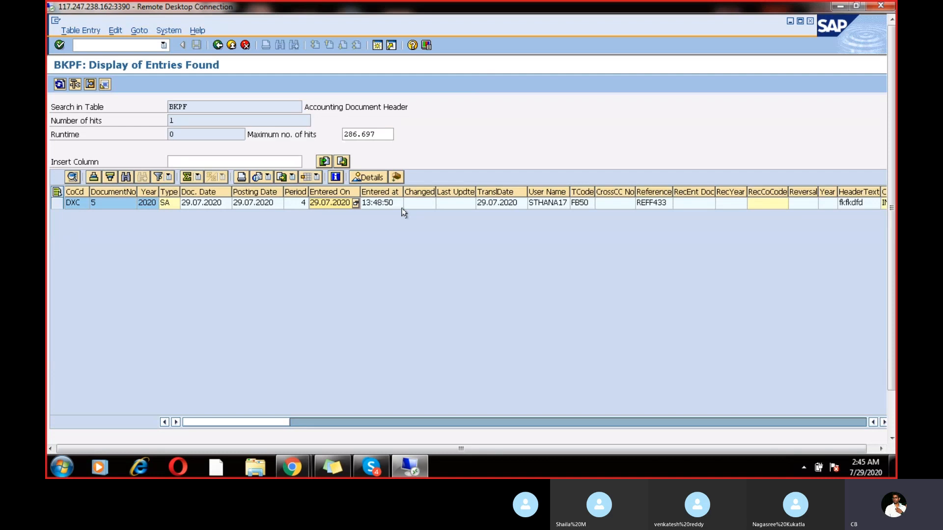
pyautogui.click(218, 45)
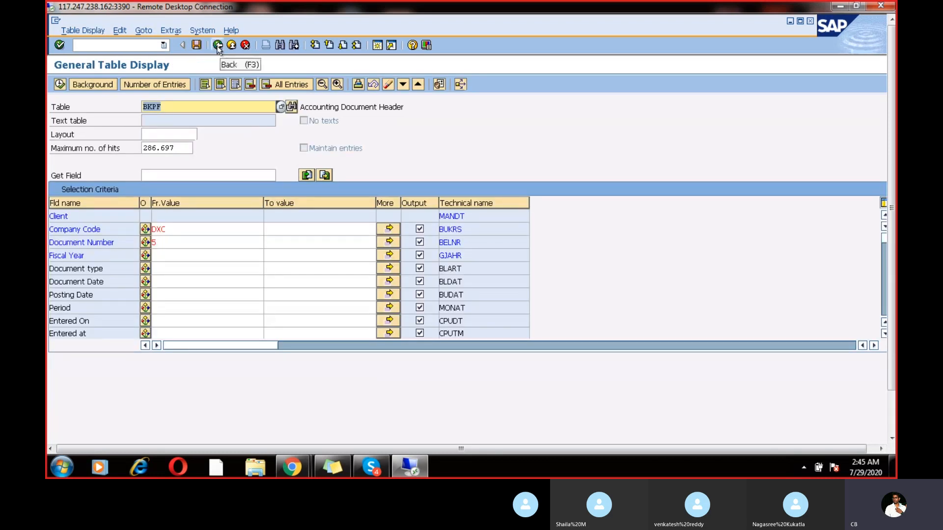
pyautogui.click(218, 45)
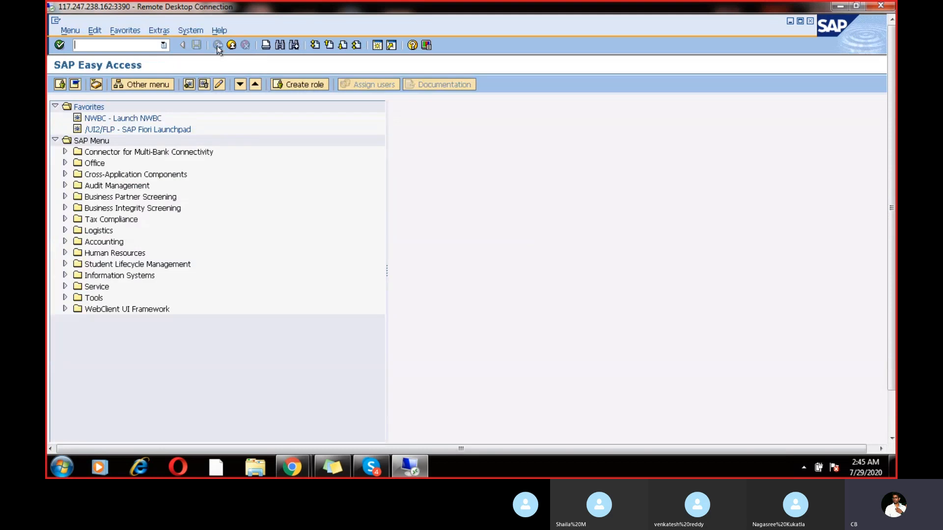
# Display document 3 of company code DXC with transaction FB03, review its line items and General Ledger View, and return to the initial screen
pyautogui.write('FB03')
pyautogui.press('Return')
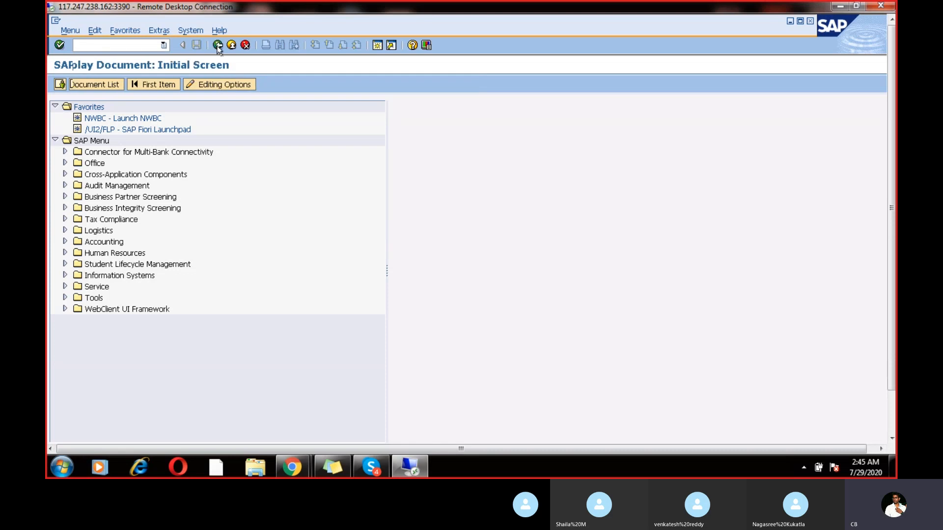
pyautogui.write('3')
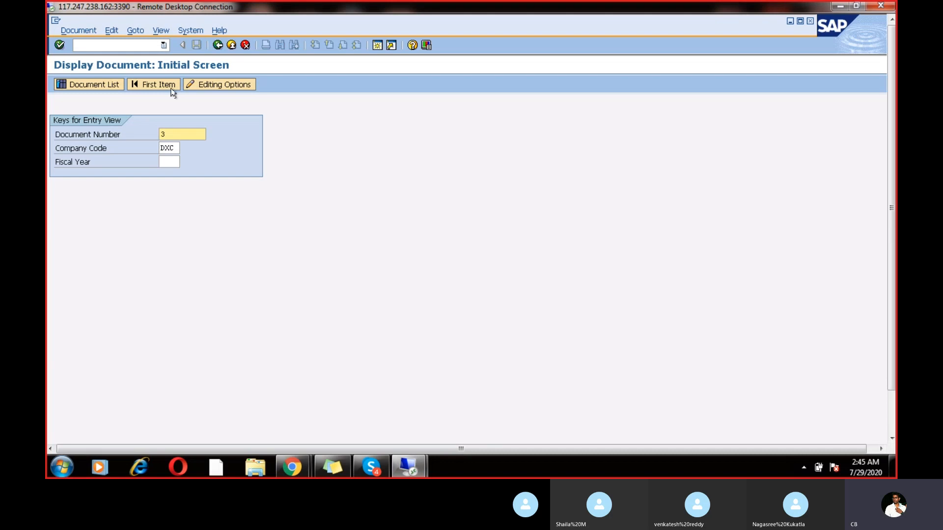
pyautogui.press('Return')
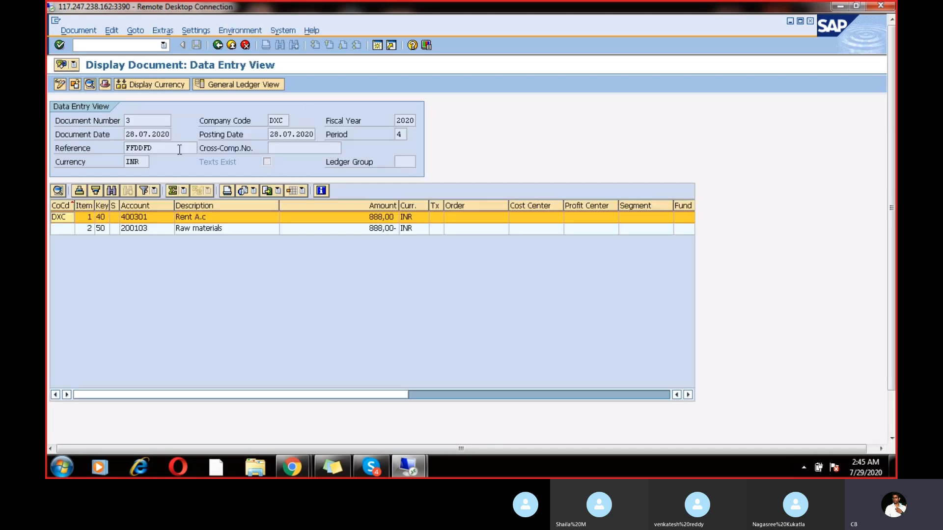
pyautogui.click(202, 228)
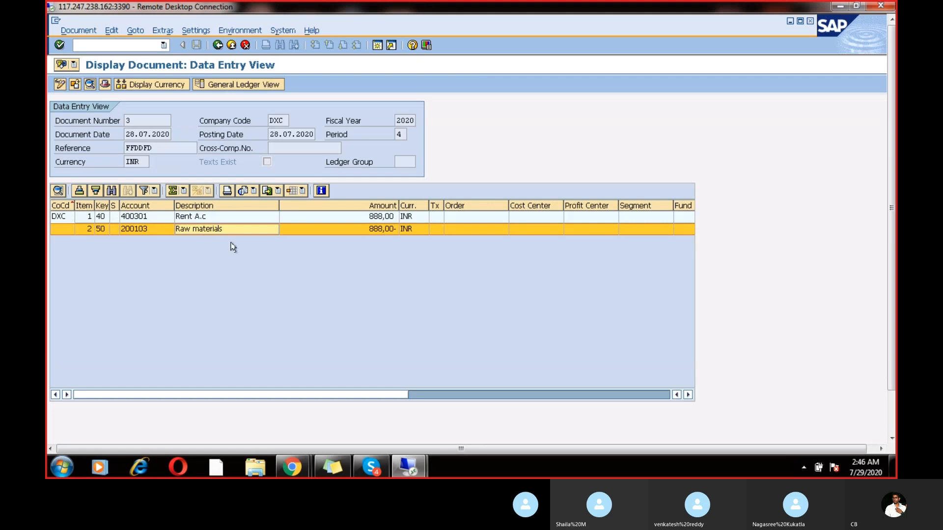
pyautogui.click(260, 87)
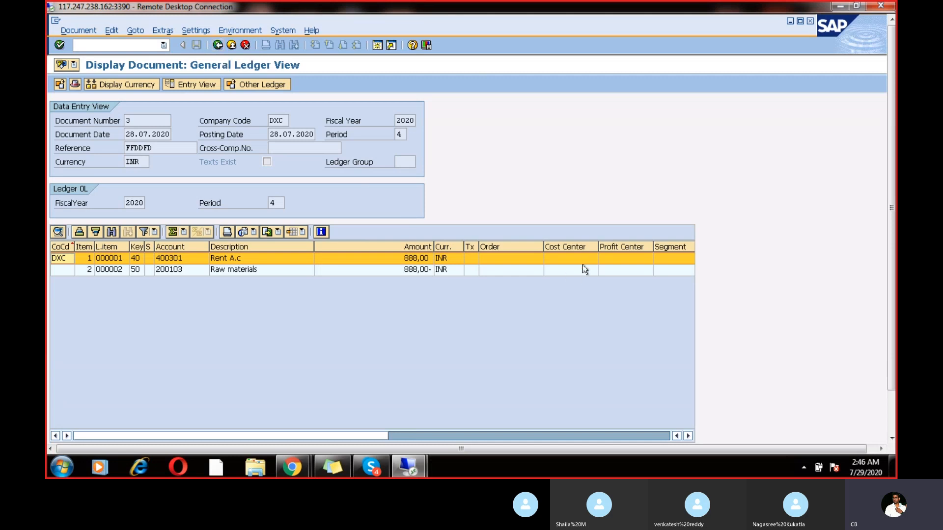
pyautogui.click(219, 45)
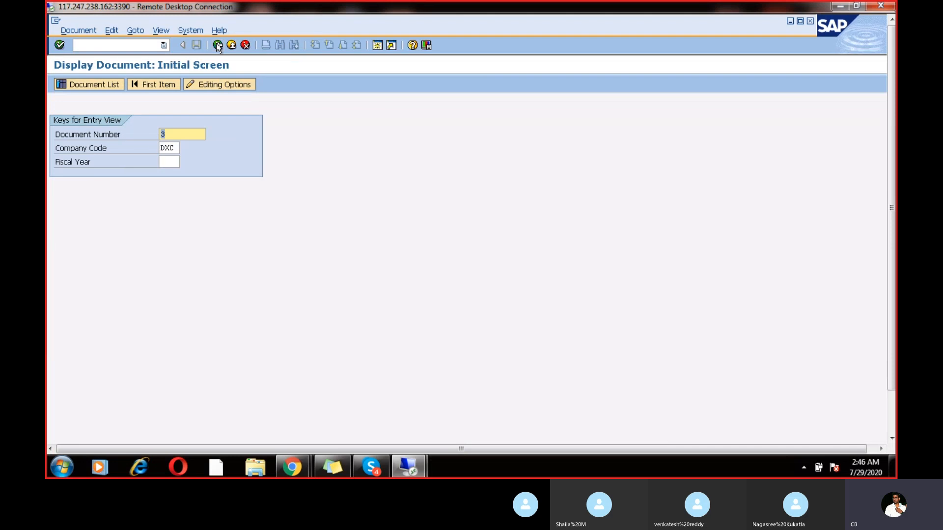
# Display document 5 of company code DXC with the fiscal year left blank, review its line items, and return to SAP Easy Access
pyautogui.click(186, 132)
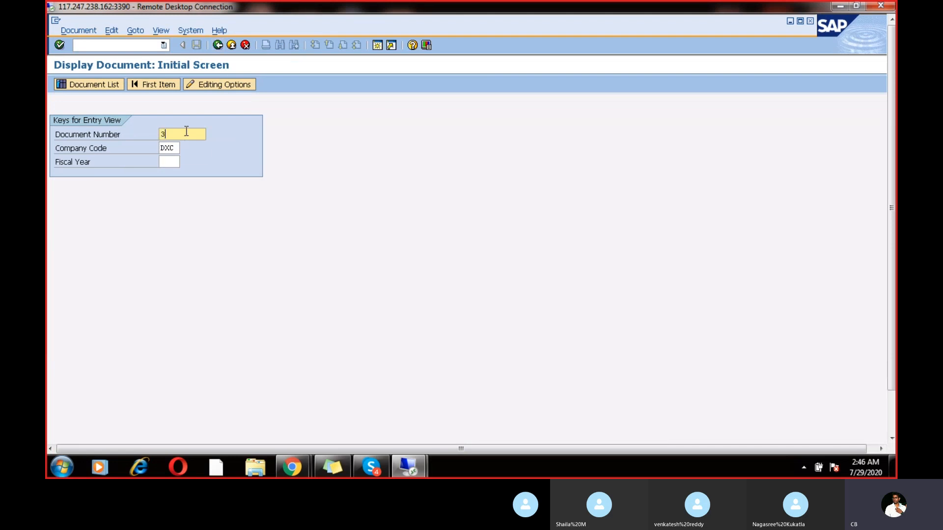
pyautogui.press('BackSpace')
pyautogui.write('5')
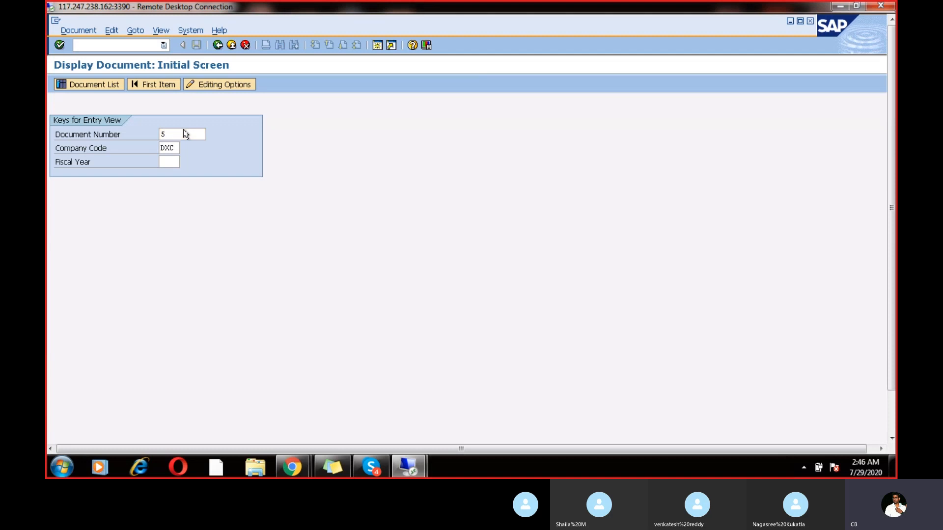
pyautogui.press('Return')
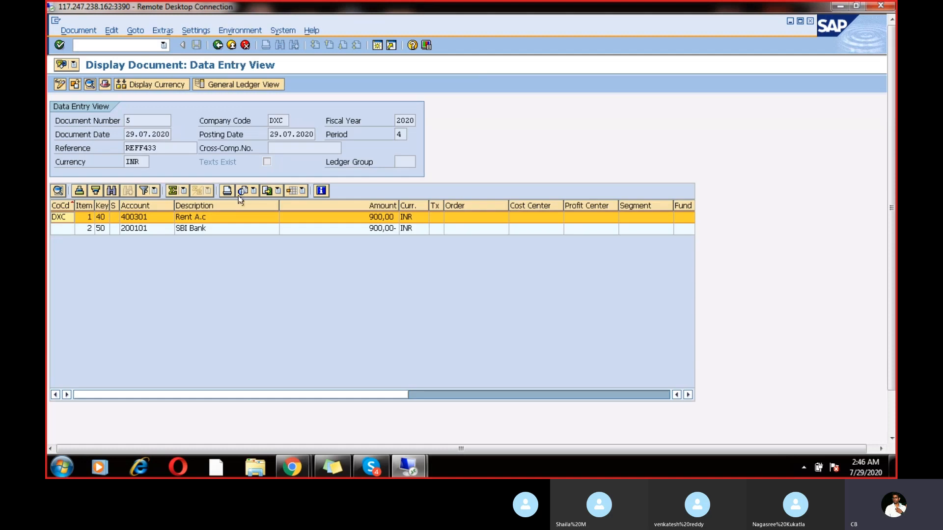
pyautogui.click(218, 45)
pyautogui.click(173, 159)
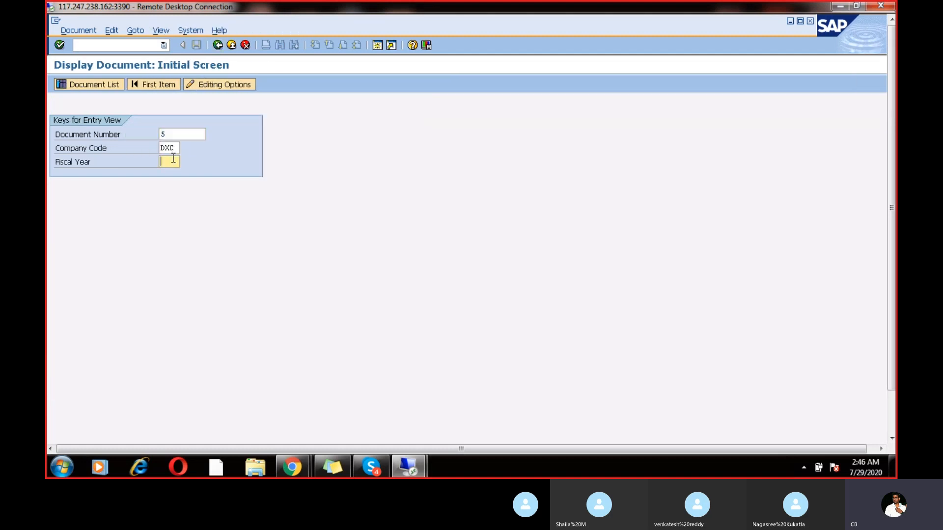
pyautogui.press('Return')
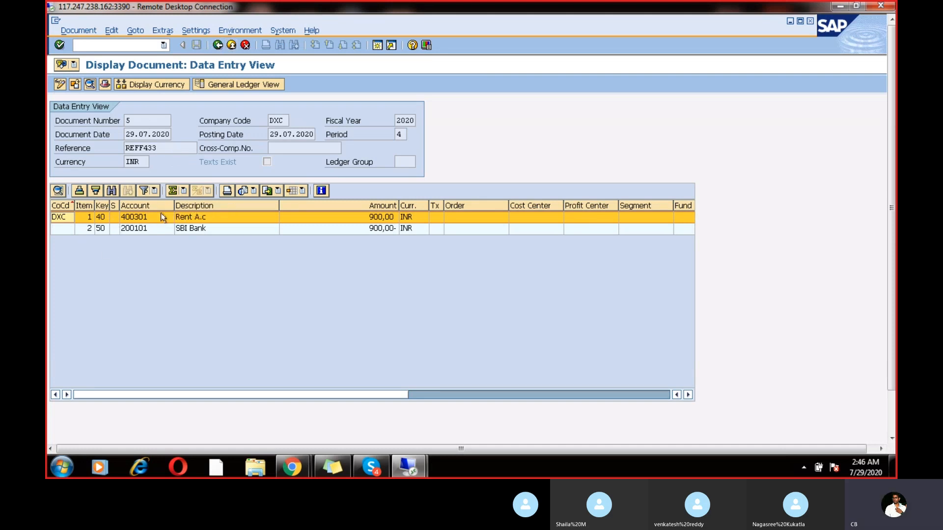
pyautogui.click(217, 45)
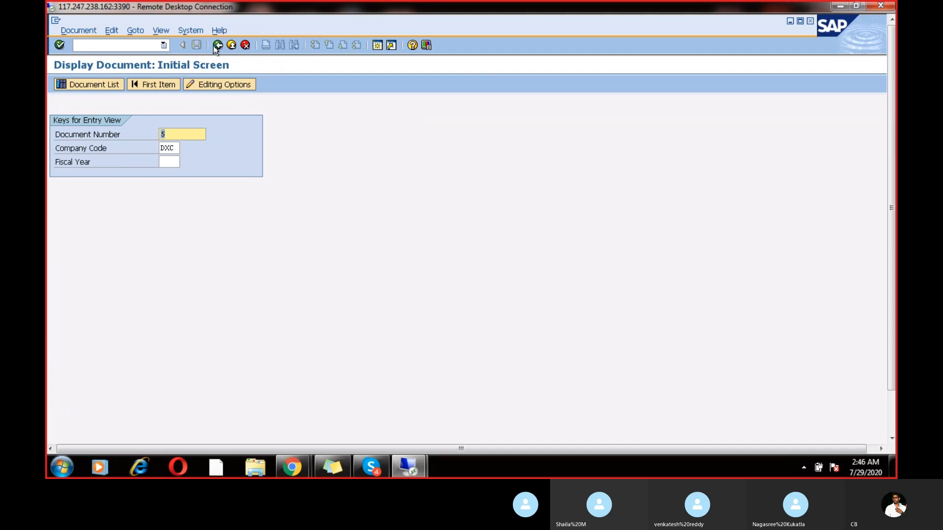
pyautogui.click(217, 45)
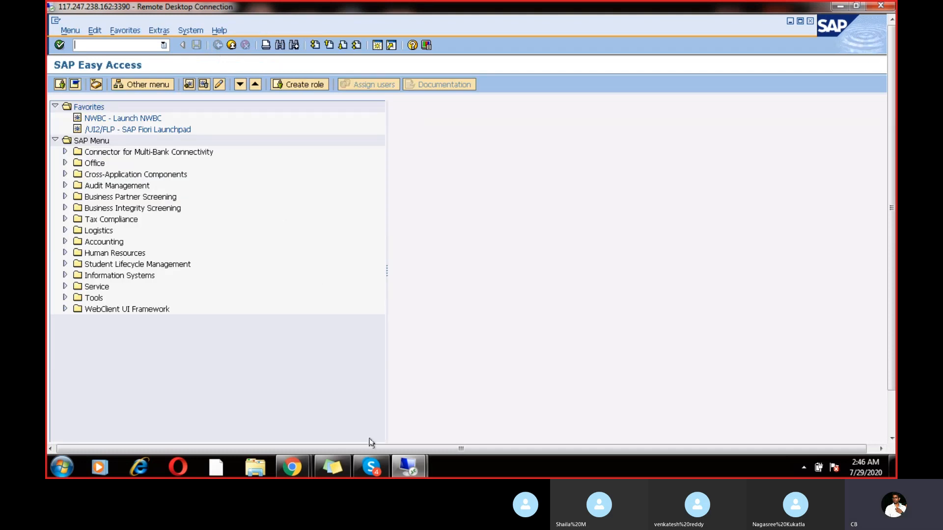
# Switch to the Skype call window to check the call and return to the remote desktop session
pyautogui.click(370, 469)
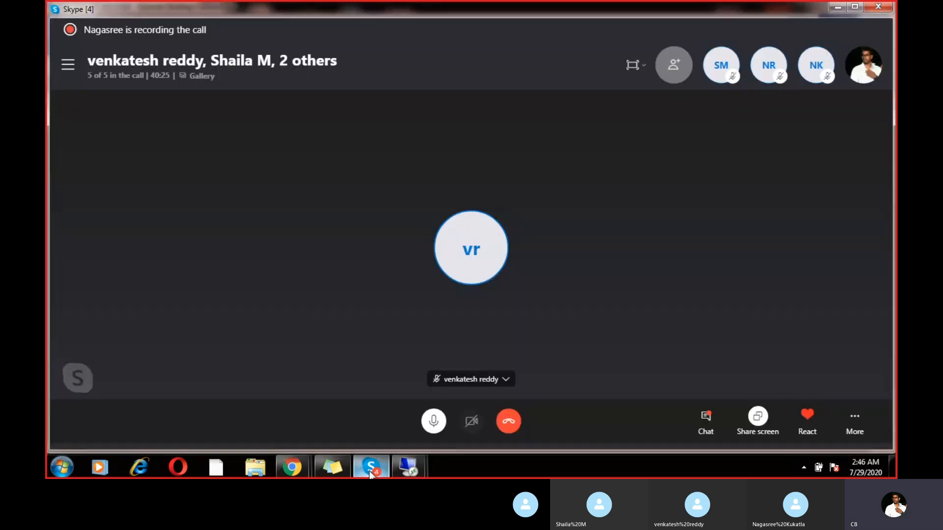
pyautogui.click(371, 470)
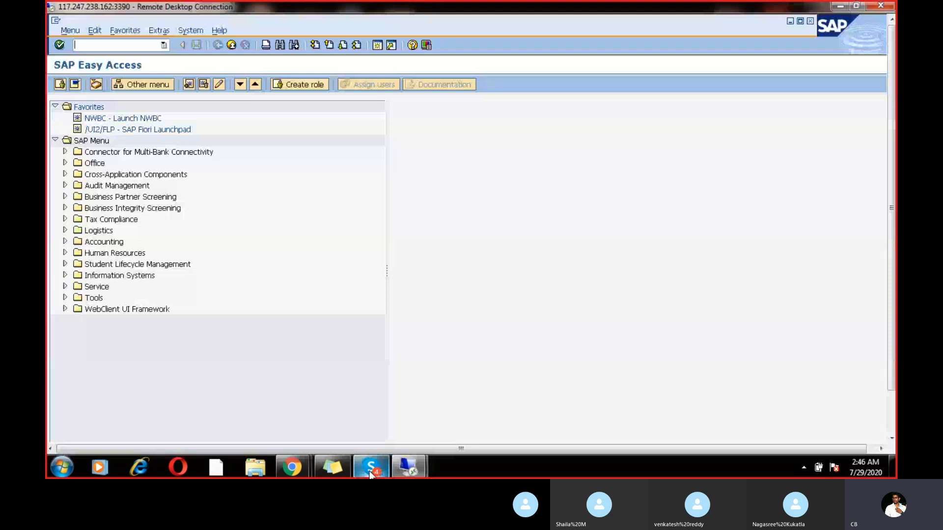
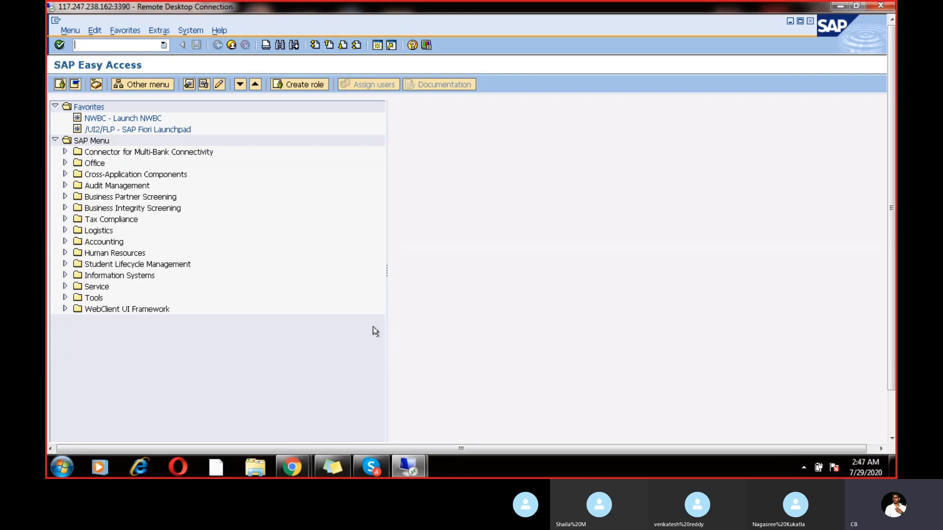
# Browse the General Ledger document entry transactions under Financial Accounting, highlighting FB50 and F-02
pyautogui.click(66, 242)
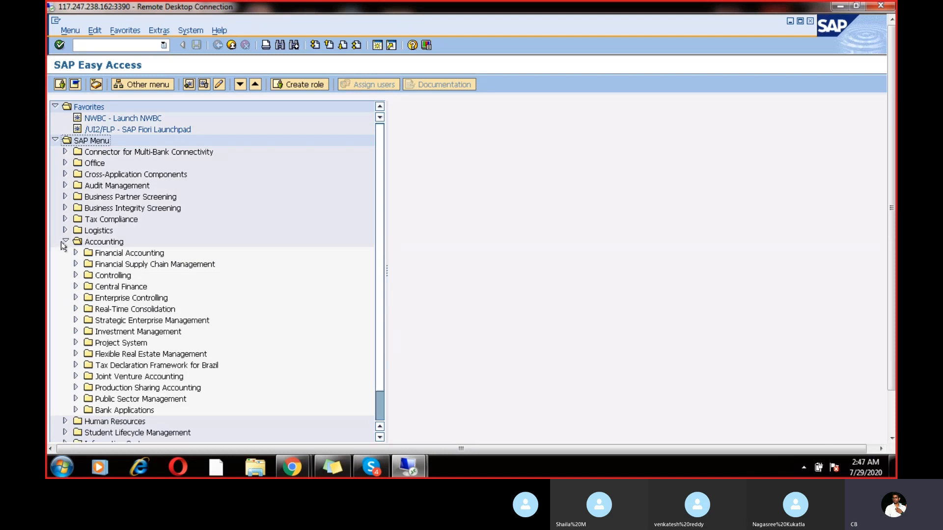
pyautogui.click(76, 252)
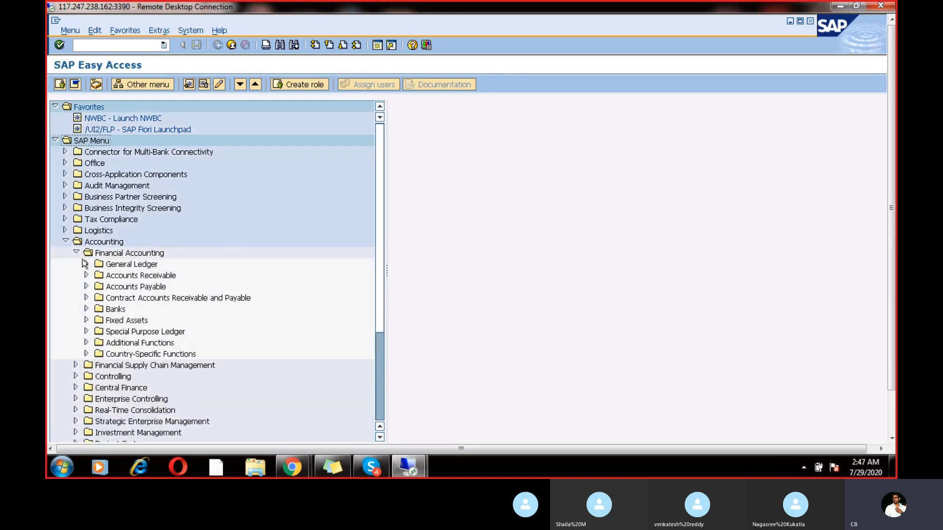
pyautogui.click(85, 264)
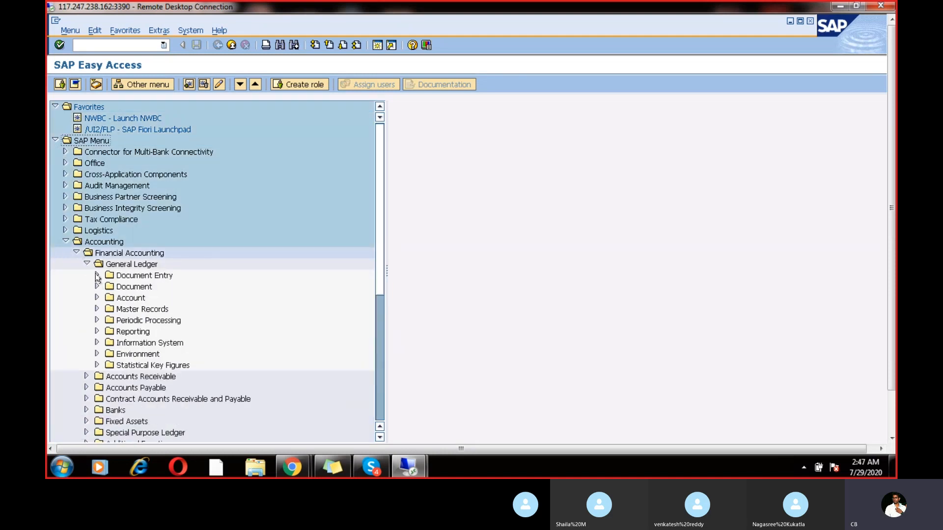
pyautogui.click(97, 276)
pyautogui.click(144, 287)
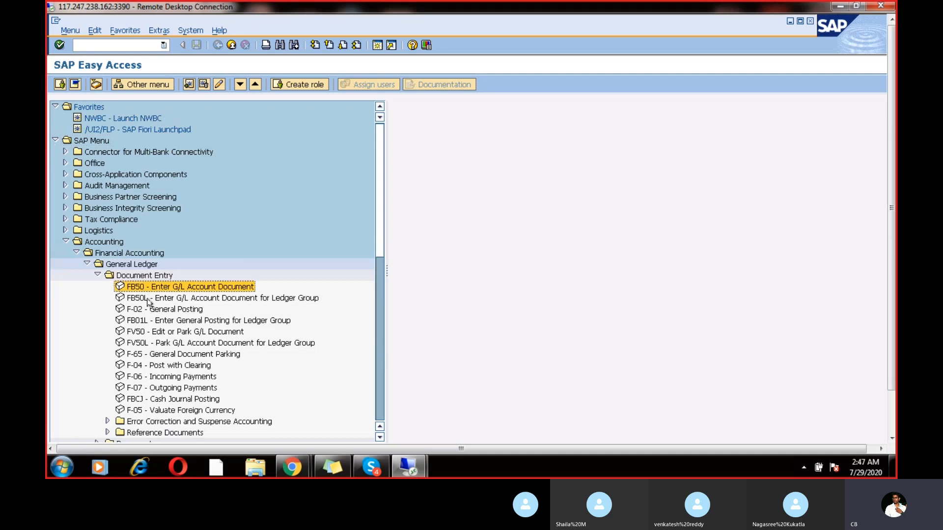
pyautogui.click(151, 309)
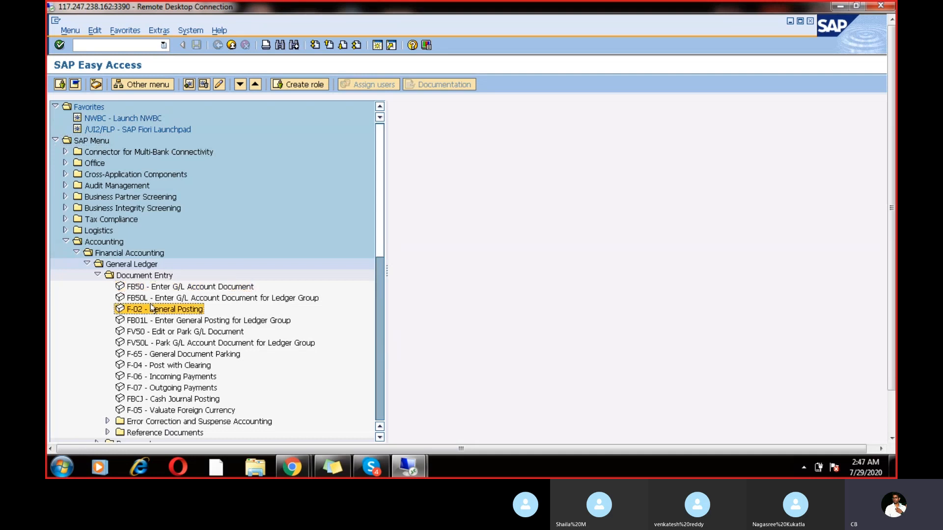
# Start transaction FB02 - Change from the General Ledger document transactions
pyautogui.click(87, 263)
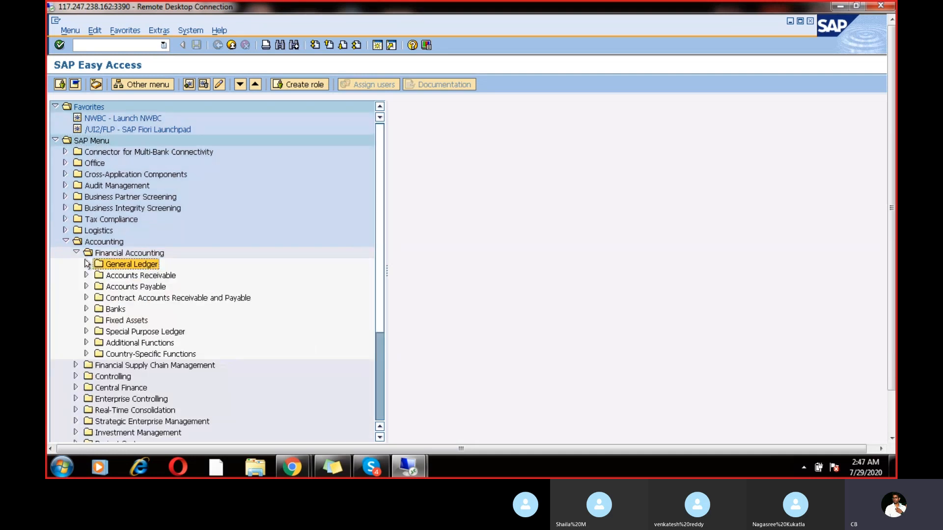
pyautogui.click(86, 264)
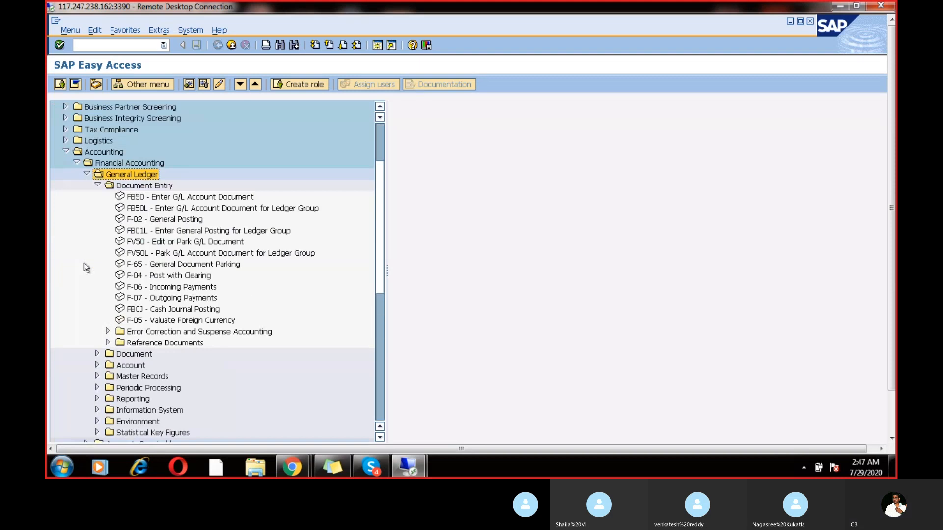
pyautogui.click(97, 185)
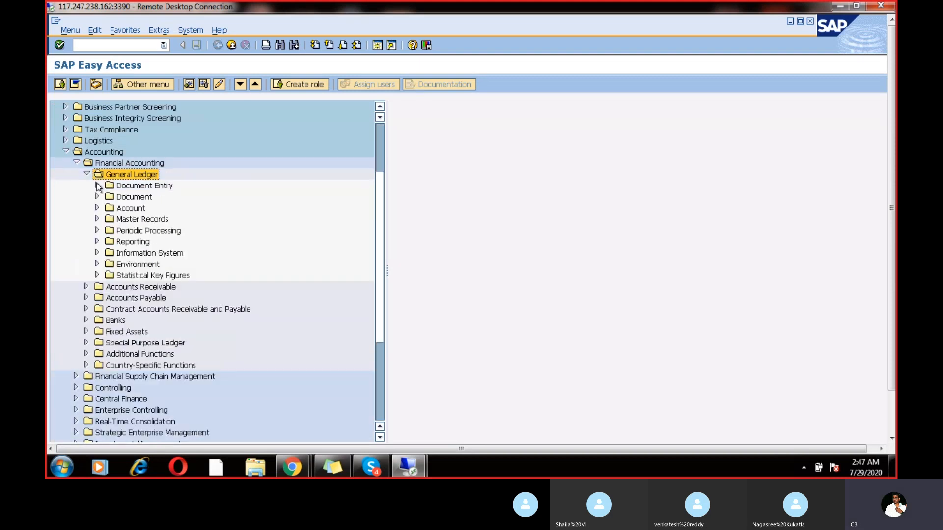
pyautogui.click(96, 196)
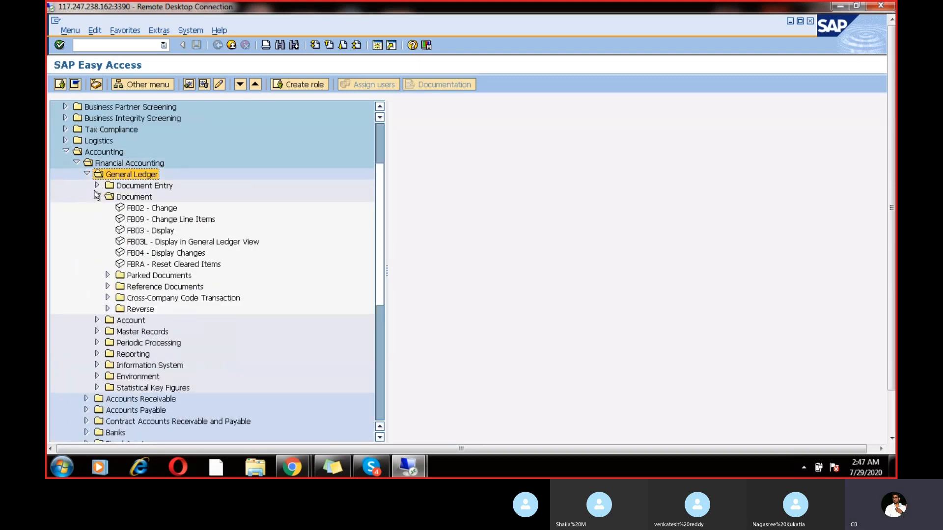
pyautogui.doubleClick(157, 208)
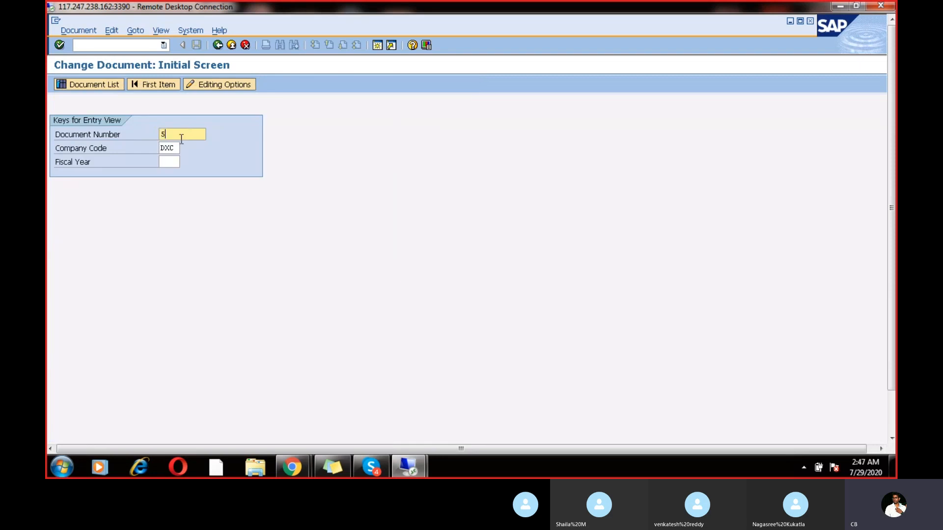
# Open document 5 of company code DXC for fiscal year 2020 and display its Rent A.c line item
pyautogui.click(174, 160)
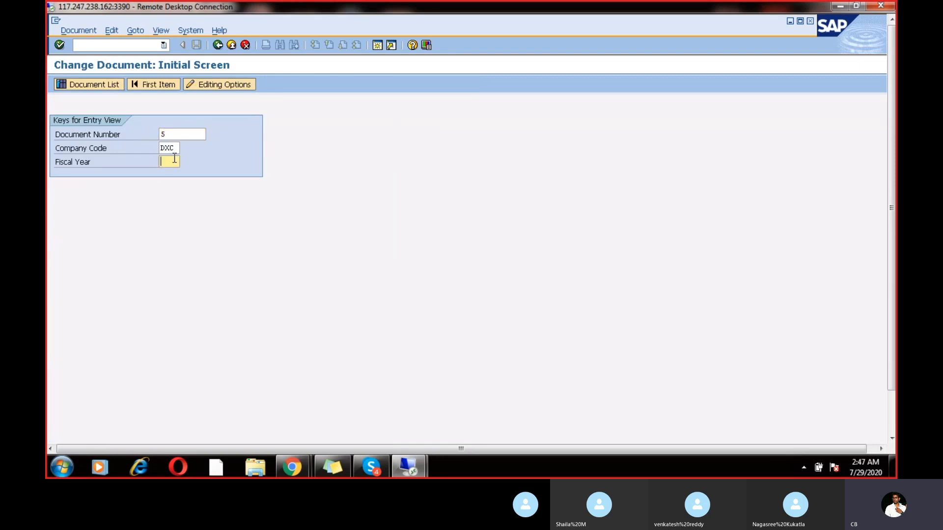
pyautogui.write('2020')
pyautogui.press('Return')
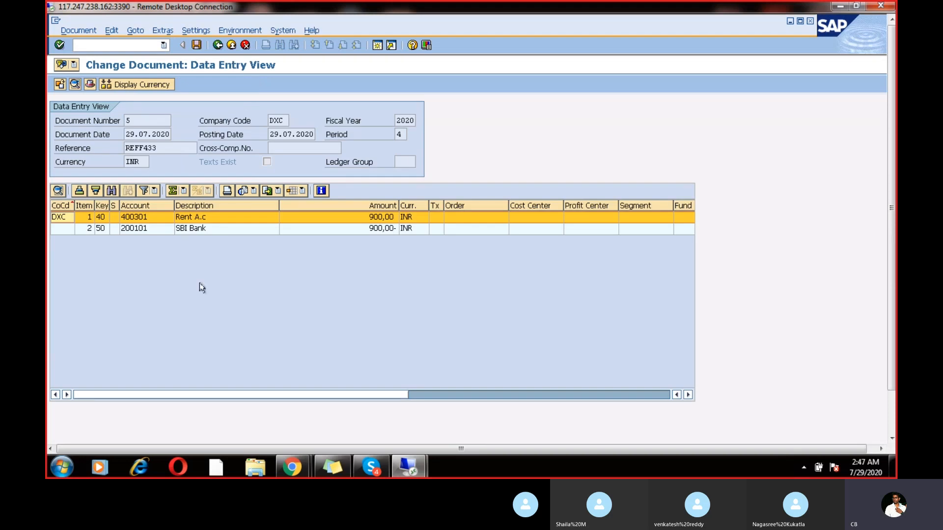
pyautogui.doubleClick(199, 220)
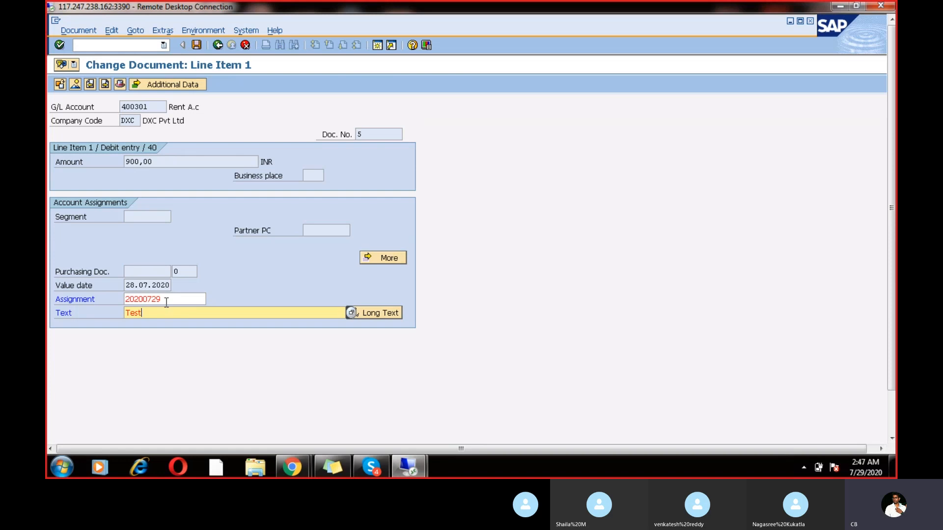
# Check which fields can be edited in line item 1 and in the document header, and close the header details
pyautogui.click(174, 300)
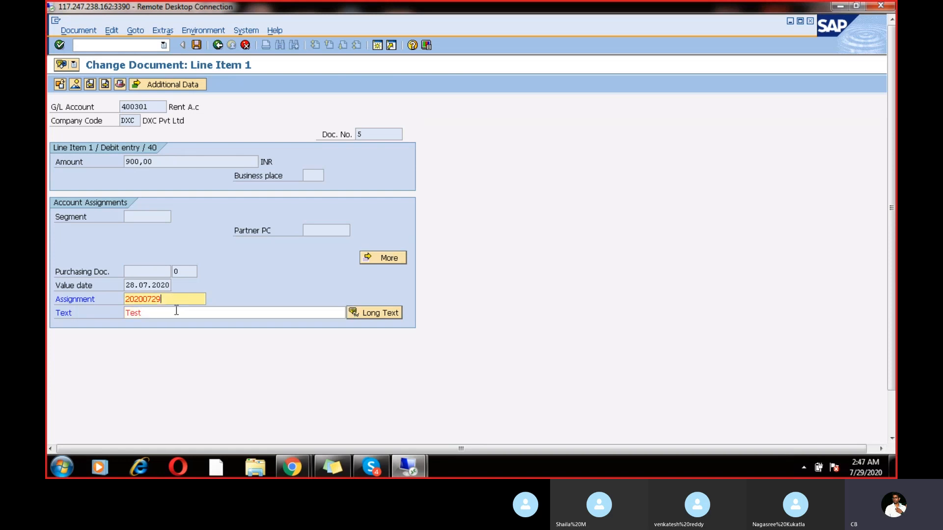
pyautogui.click(174, 311)
pyautogui.click(152, 162)
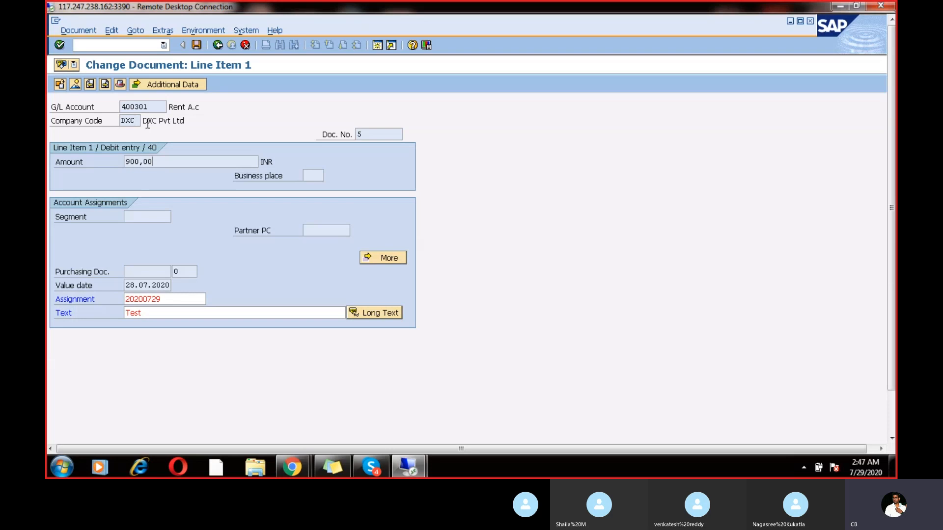
pyautogui.click(119, 84)
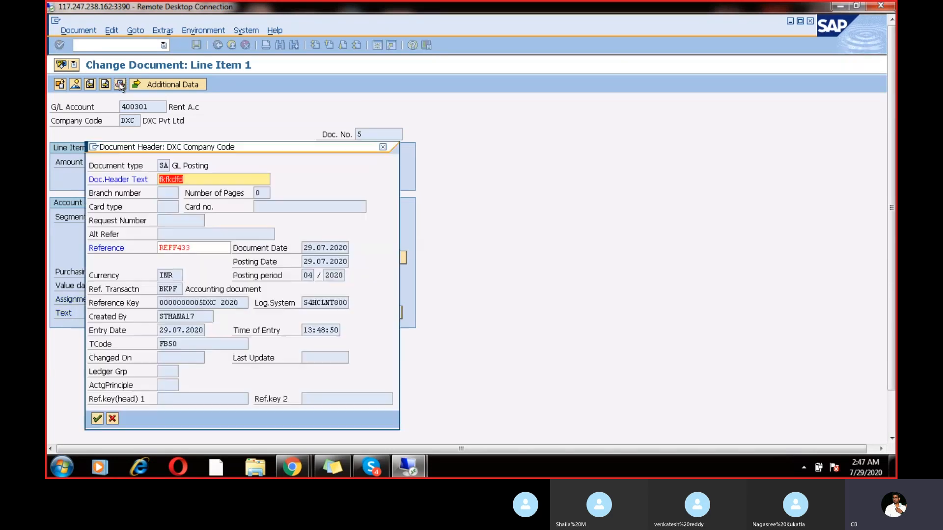
pyautogui.click(187, 248)
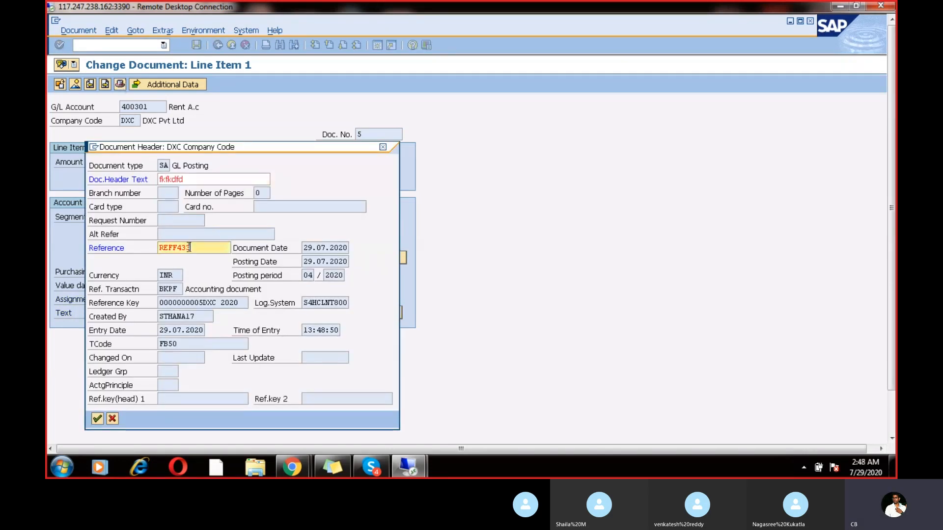
pyautogui.click(195, 179)
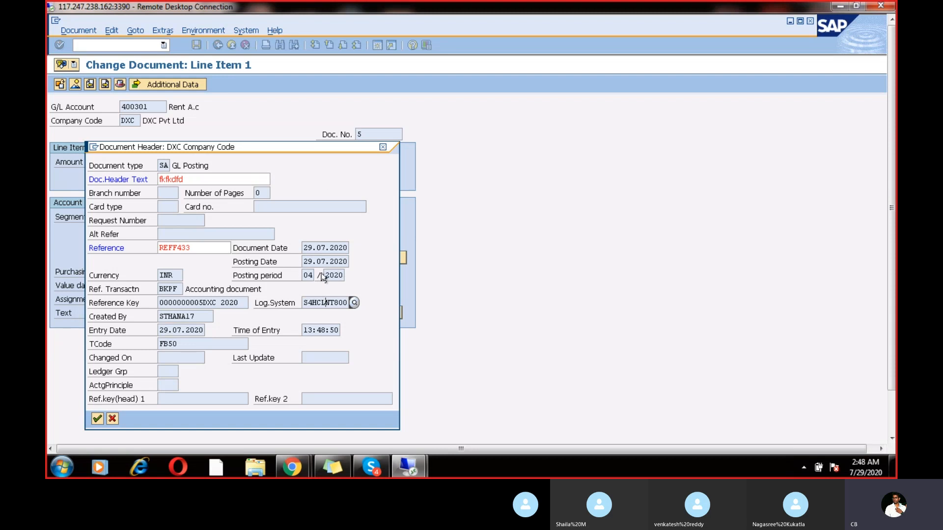
pyautogui.click(382, 148)
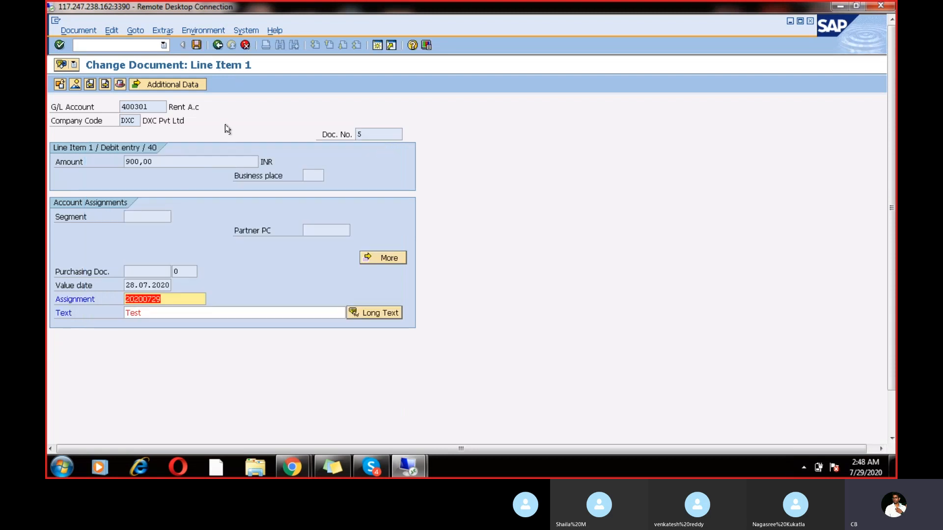
# Change the text of line item 1 to Test1, save the document, and check the status message
pyautogui.click(169, 311)
pyautogui.write('1')
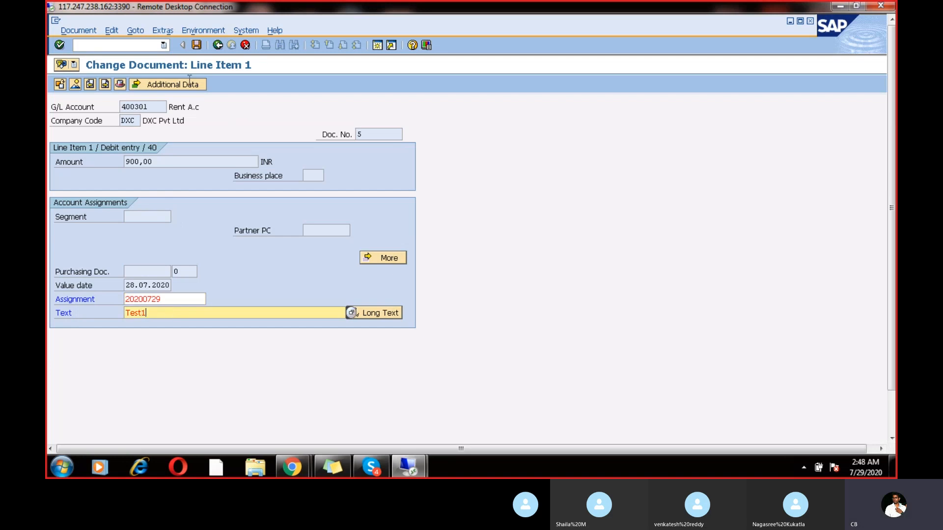
pyautogui.click(196, 45)
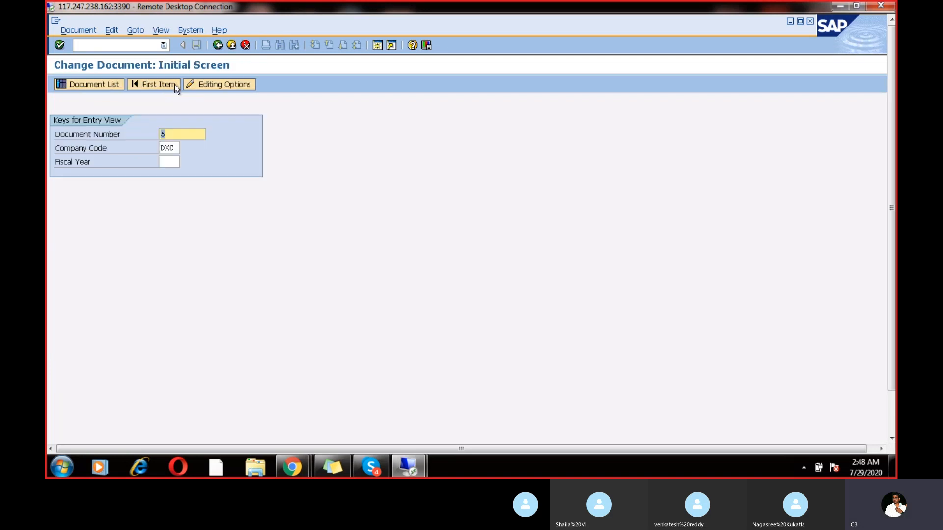
pyautogui.click(893, 423)
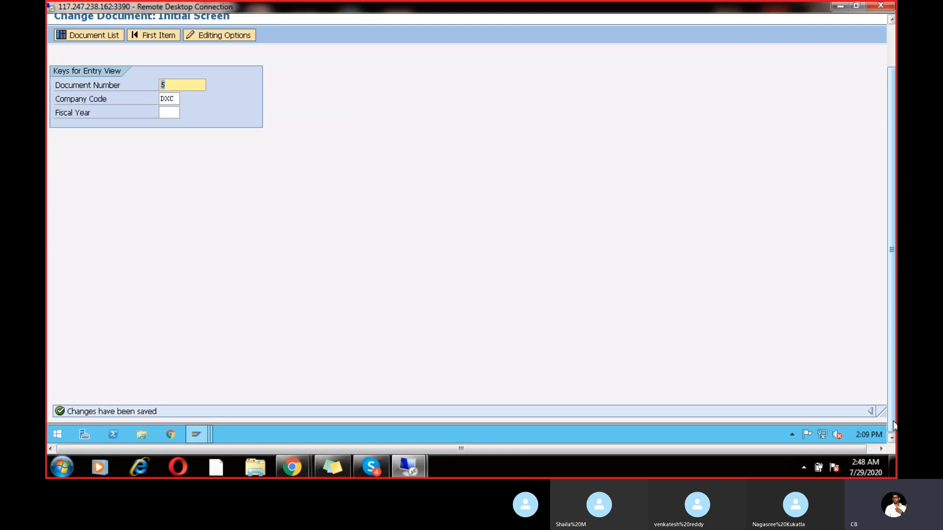
pyautogui.click(892, 58)
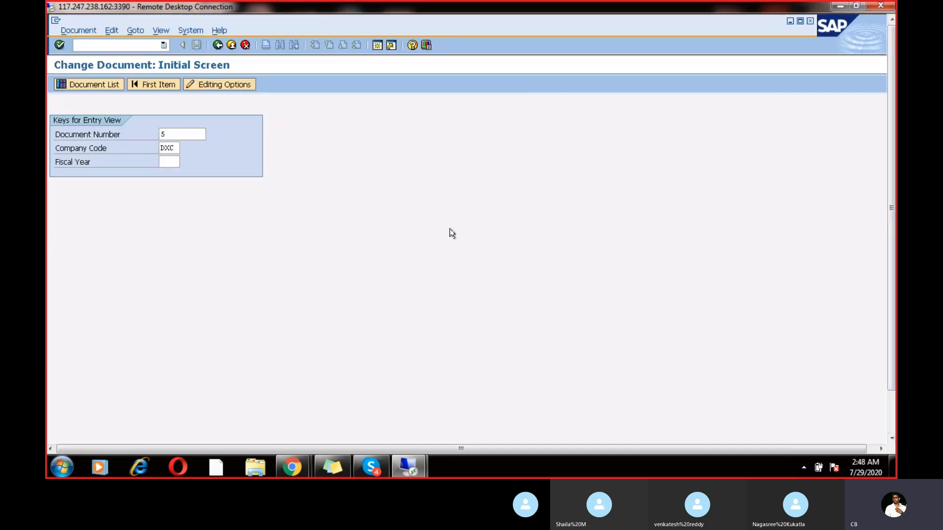
# Reopen document 5, check the text of its Rent A.c line item, and return to SAP Easy Access
pyautogui.press('Return')
pyautogui.doubleClick(212, 217)
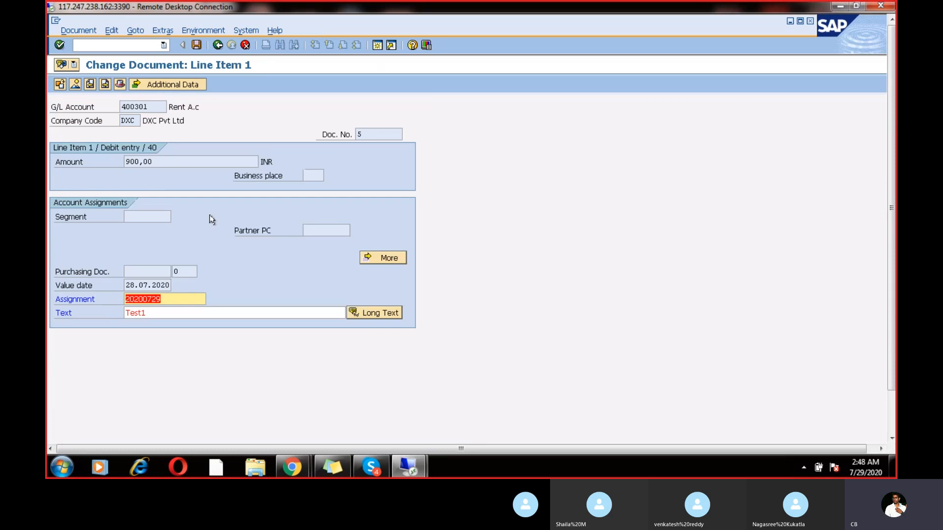
pyautogui.click(163, 314)
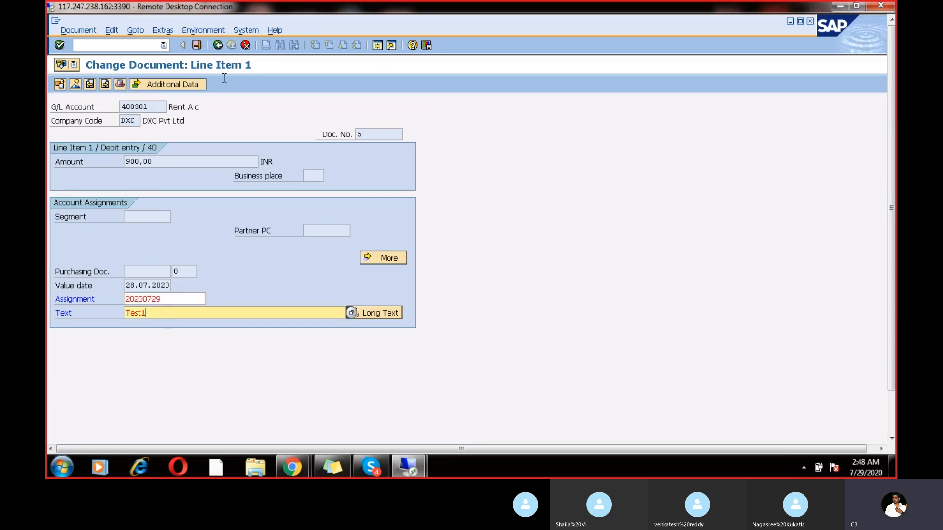
pyautogui.click(218, 45)
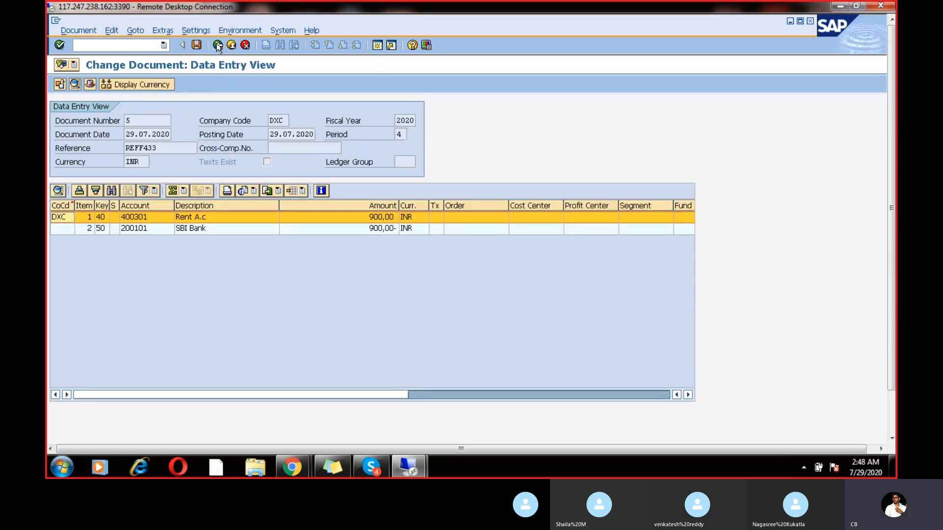
pyautogui.click(218, 45)
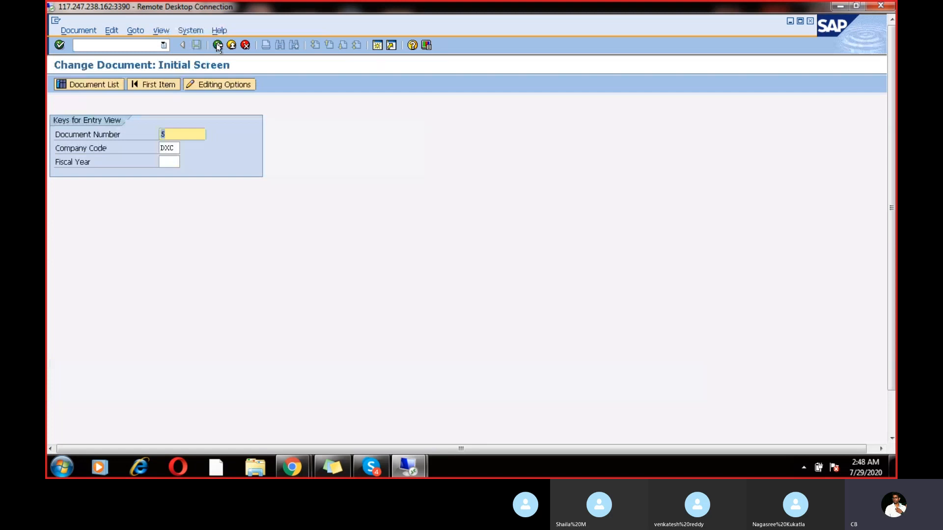
pyautogui.click(217, 45)
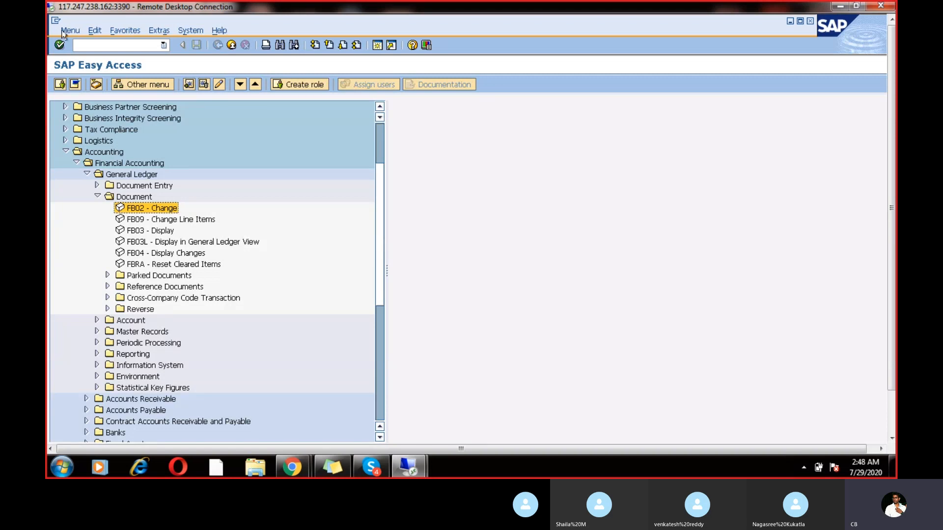
# Open line item 1 of document 5 in company code DXC with transaction FB09, restricted to G/L accounts
pyautogui.doubleClick(201, 219)
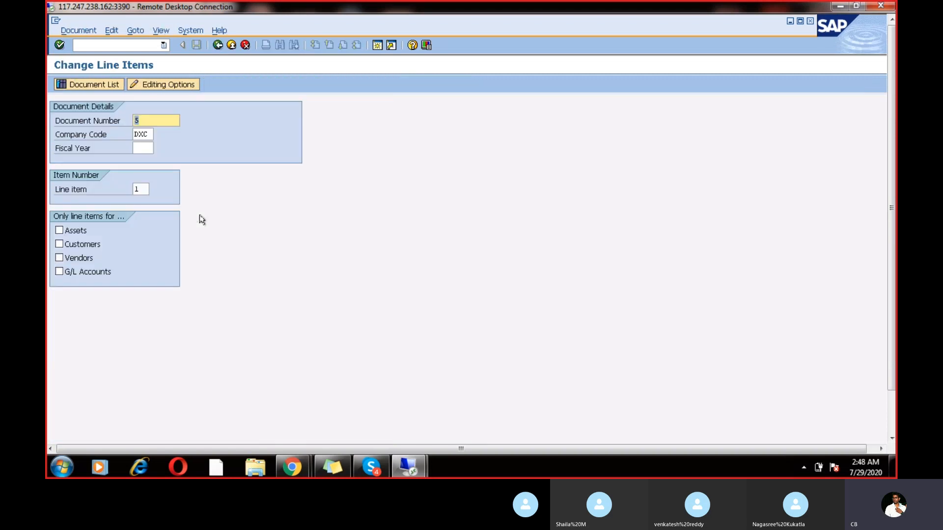
pyautogui.click(144, 188)
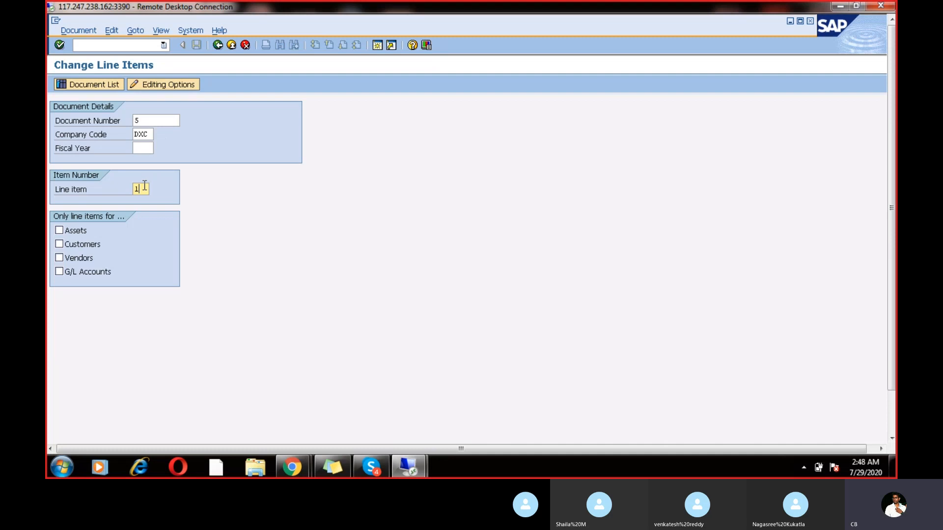
pyautogui.click(59, 273)
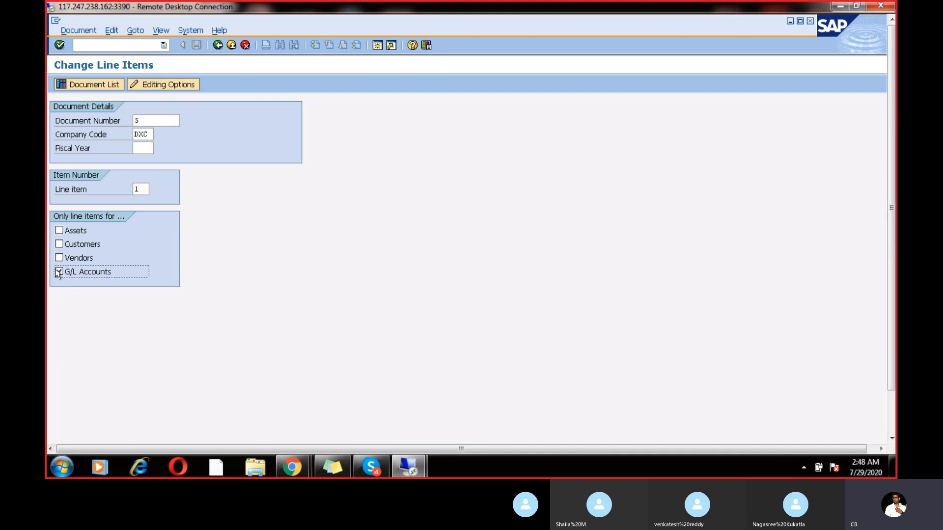
pyautogui.press('Return')
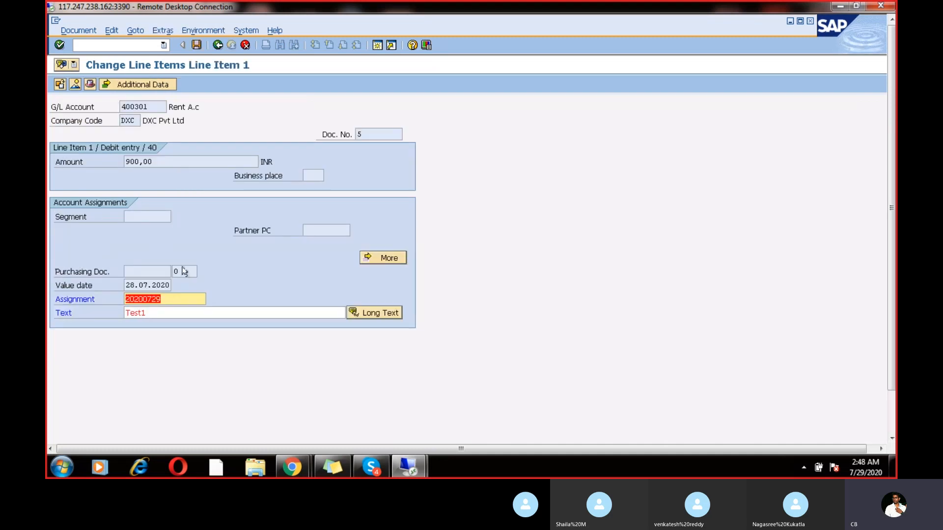
# Change the line item's text to Test12 and save the change
pyautogui.click(160, 313)
pyautogui.write('2')
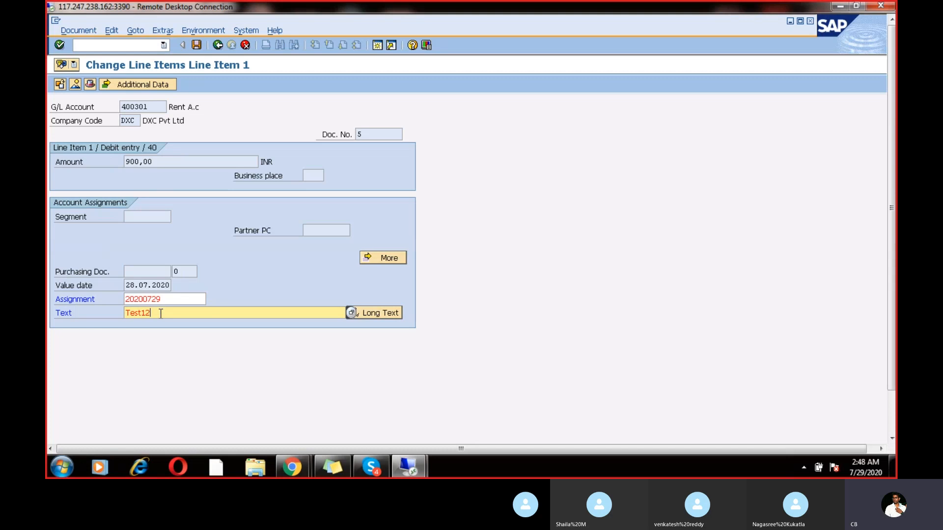
pyautogui.hotkey('shift', 'Tab')
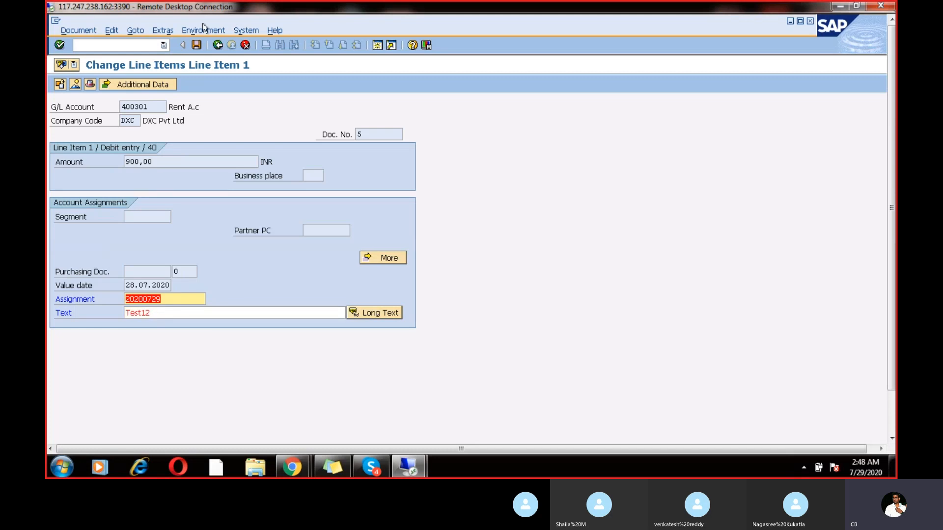
pyautogui.click(196, 45)
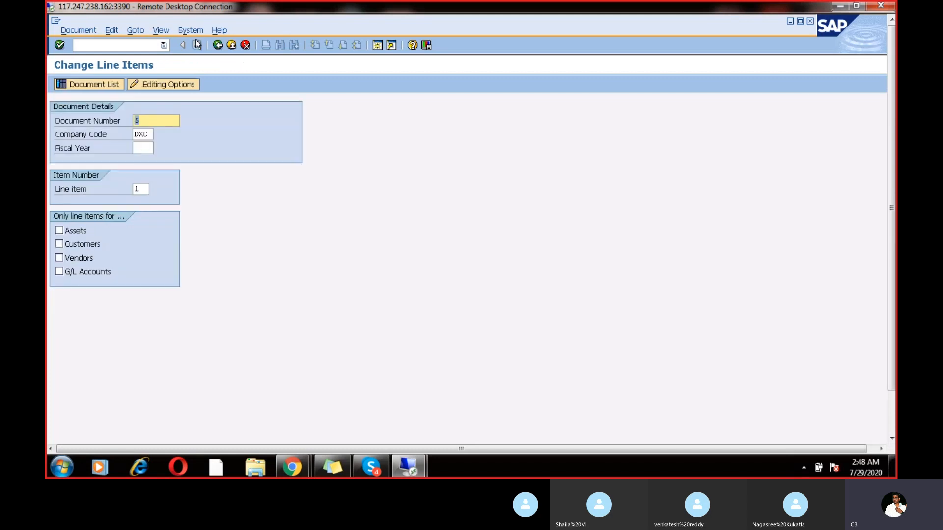
# Open line item 2 of document 5, change its text to Test2, save the change, and return to SAP Easy Access
pyautogui.click(149, 188)
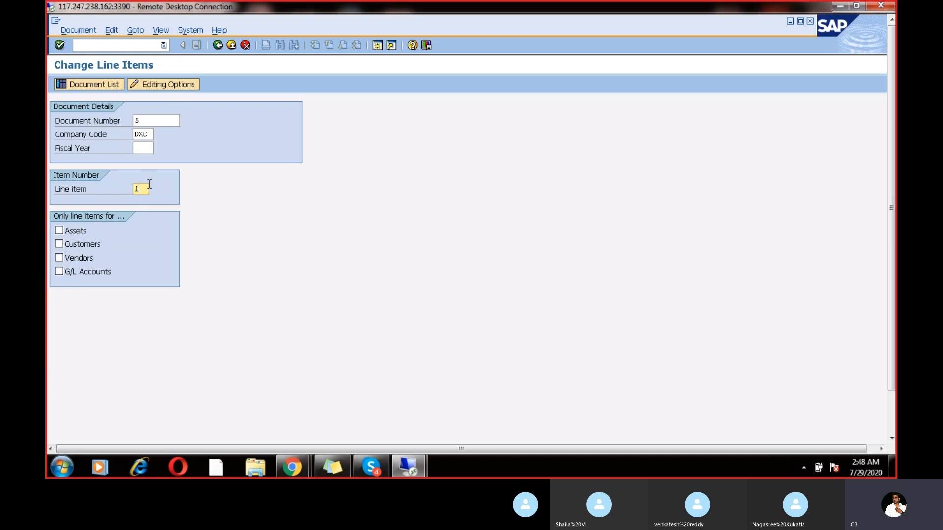
pyautogui.press('BackSpace')
pyautogui.write('2')
pyautogui.press('Return')
pyautogui.click(167, 313)
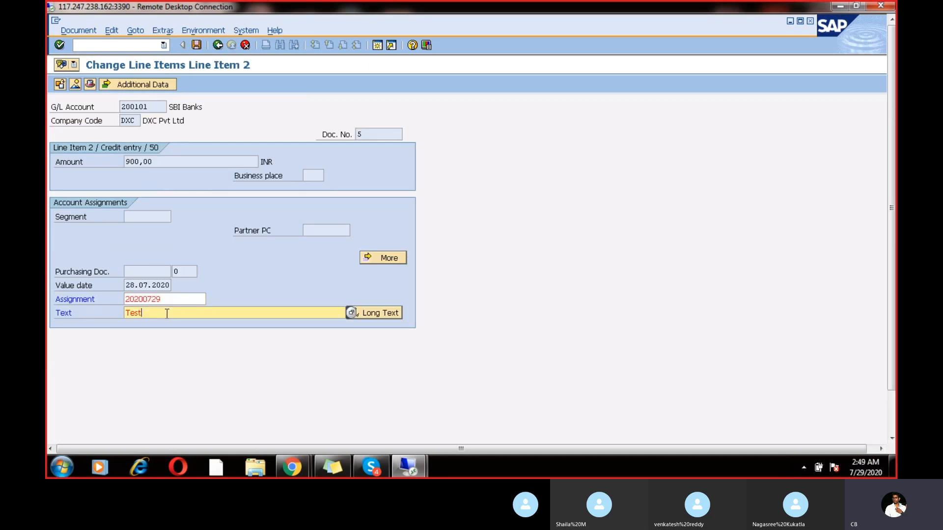
pyautogui.write('2')
pyautogui.click(197, 45)
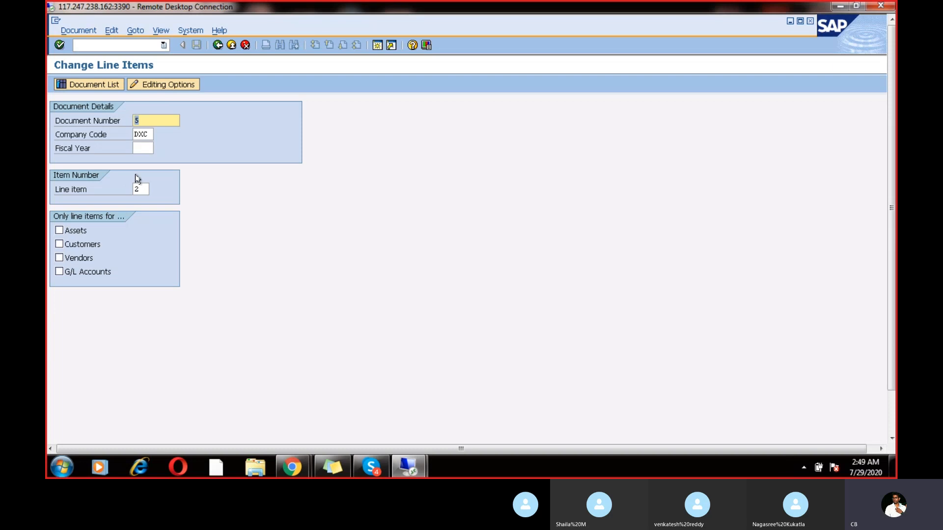
pyautogui.click(218, 45)
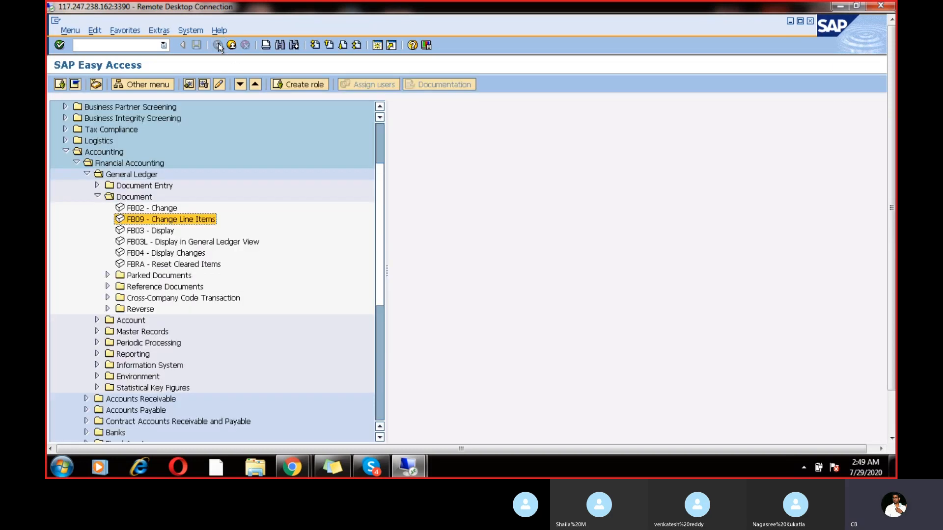
# Display document 5 of company code DXC for fiscal year 2020 with FB03, check the Rent A.c line item's text, and exit
pyautogui.doubleClick(155, 235)
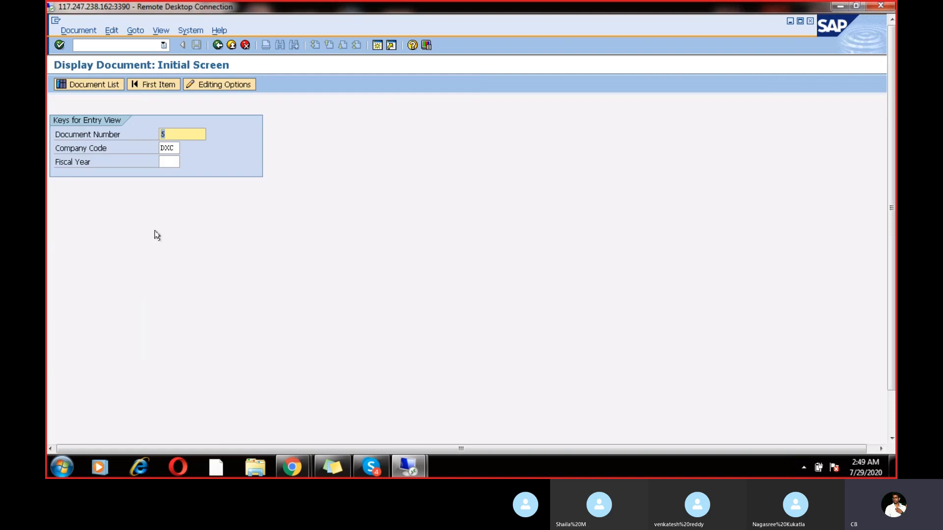
pyautogui.click(177, 164)
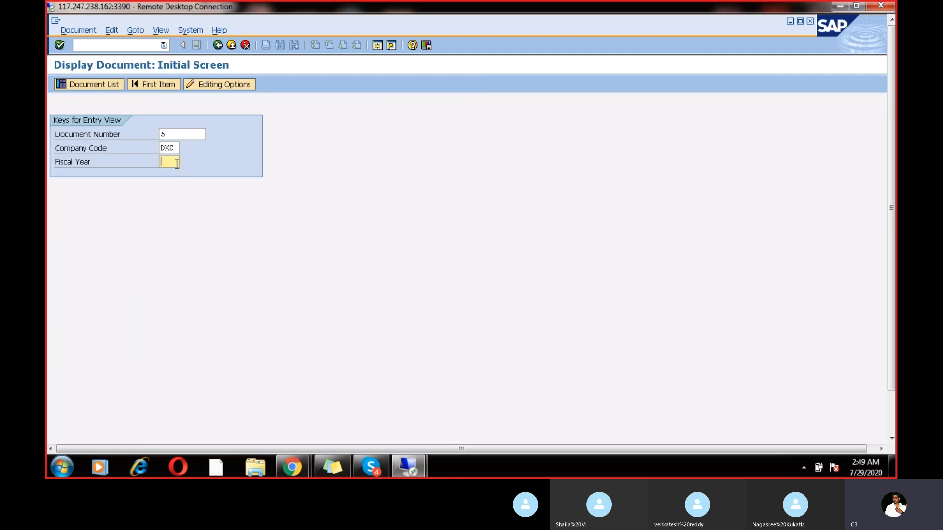
pyautogui.write('2020')
pyautogui.press('Return')
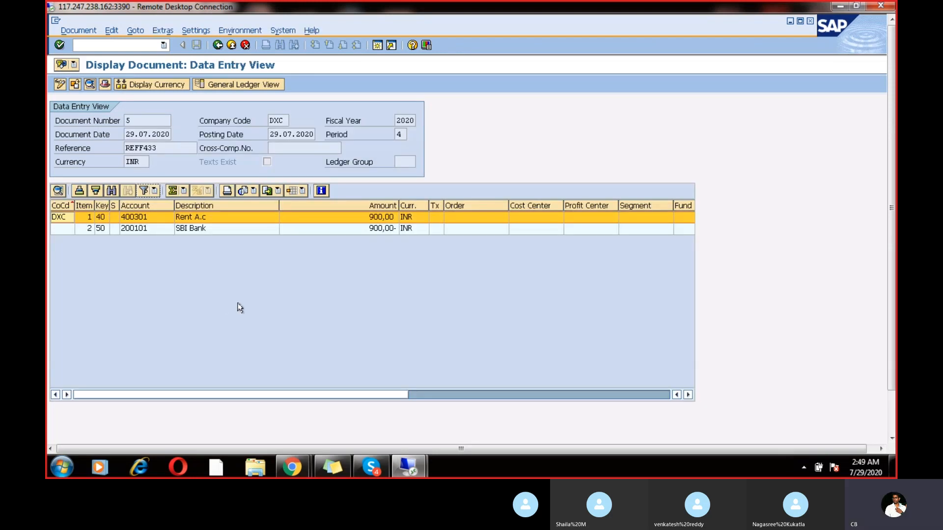
pyautogui.doubleClick(207, 217)
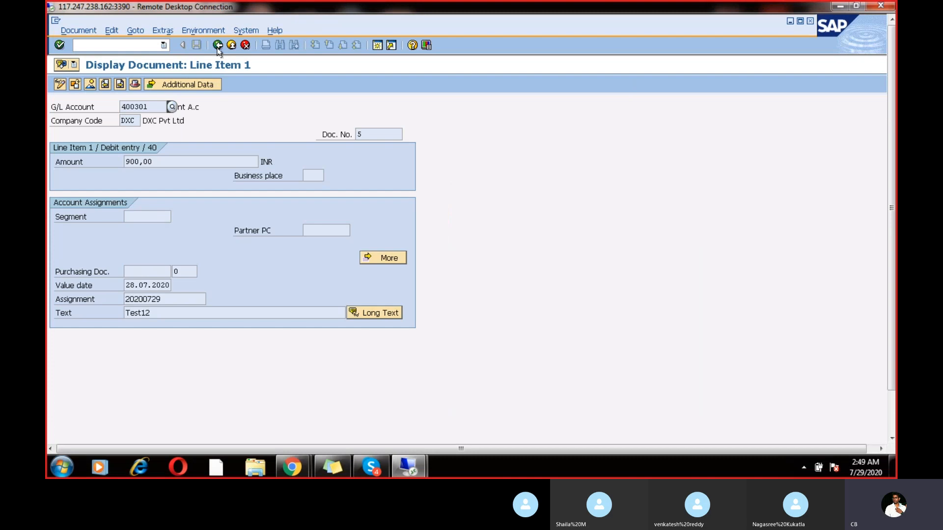
pyautogui.click(218, 45)
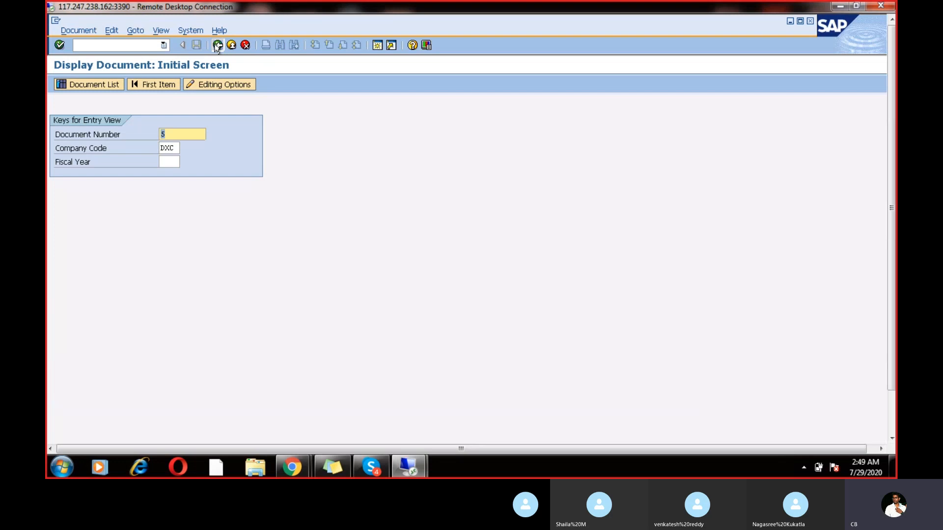
pyautogui.click(218, 45)
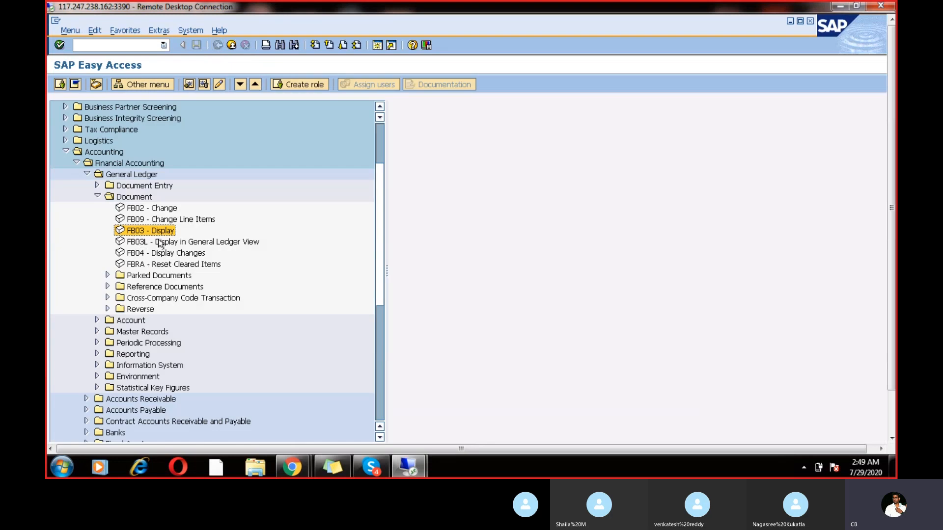
# Review the changed fields of document 5 in company code DXC with transaction FB04, and return to SAP Easy Access
pyautogui.click(160, 243)
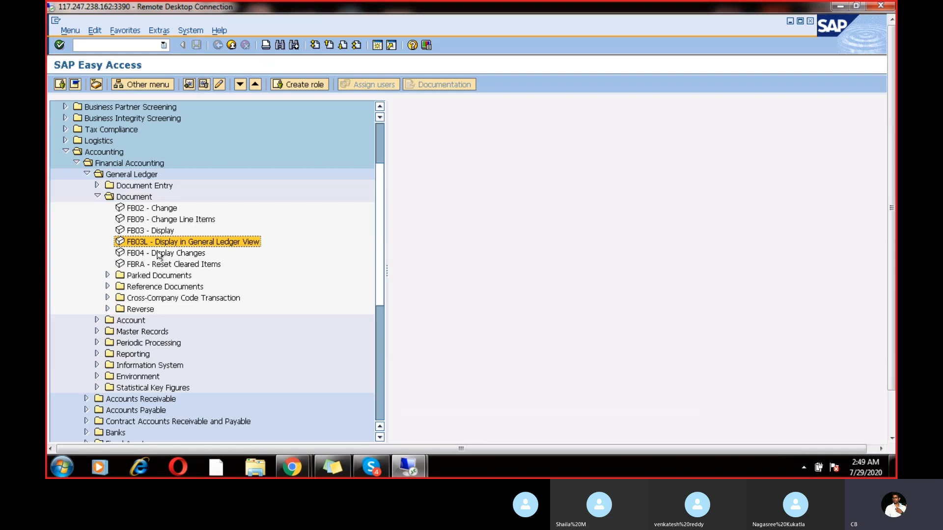
pyautogui.doubleClick(158, 254)
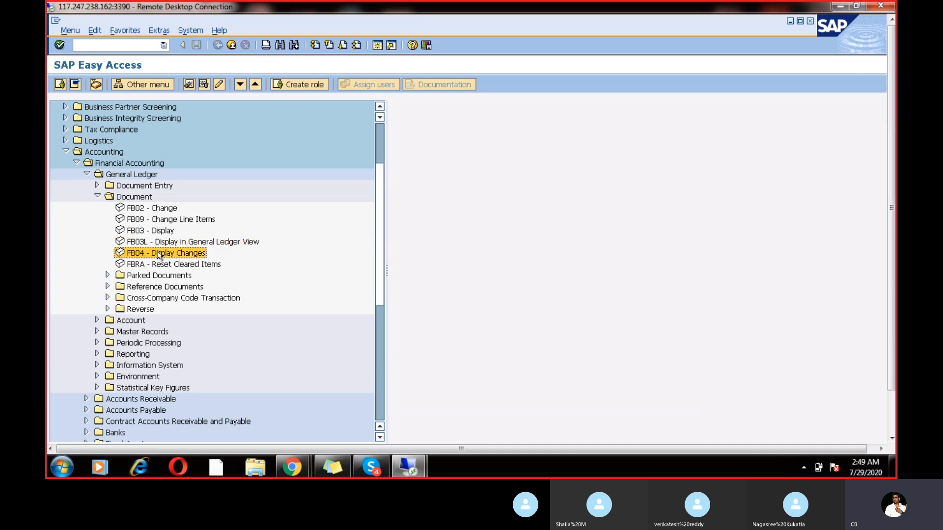
pyautogui.press('Return')
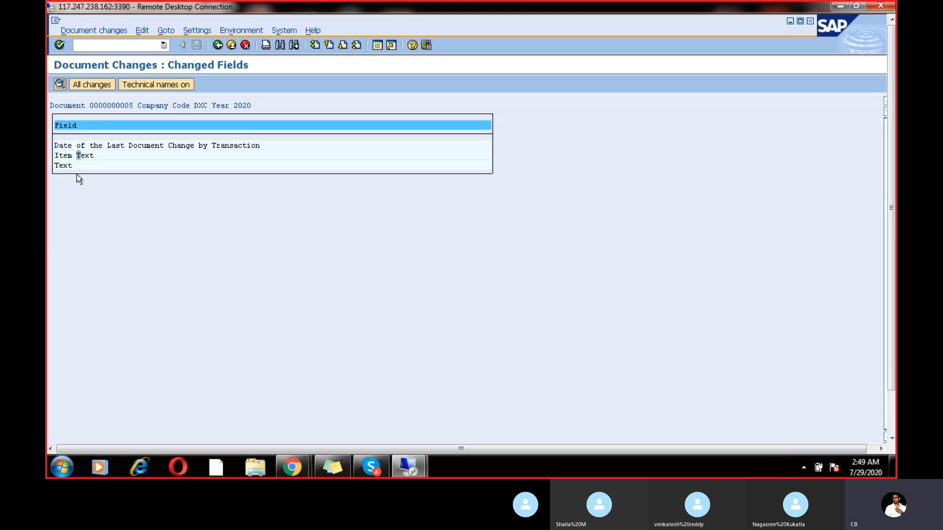
pyautogui.click(217, 45)
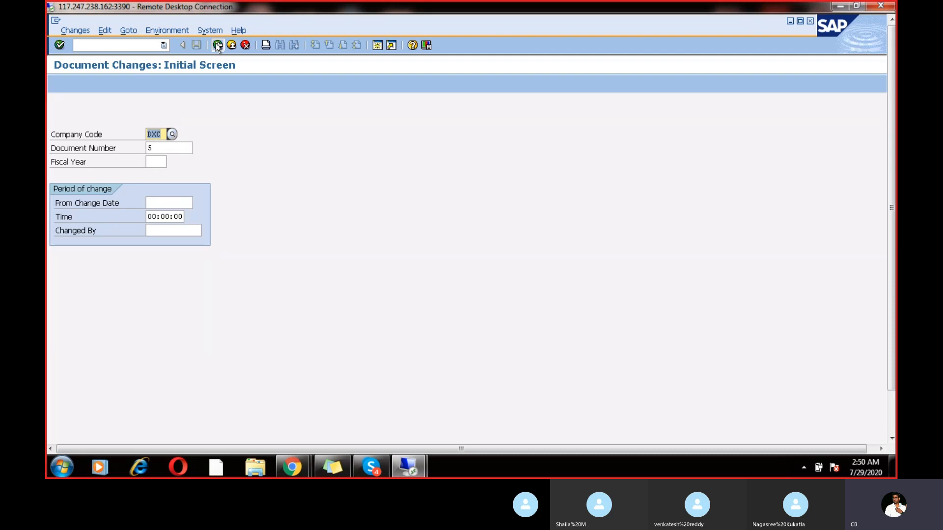
pyautogui.click(218, 45)
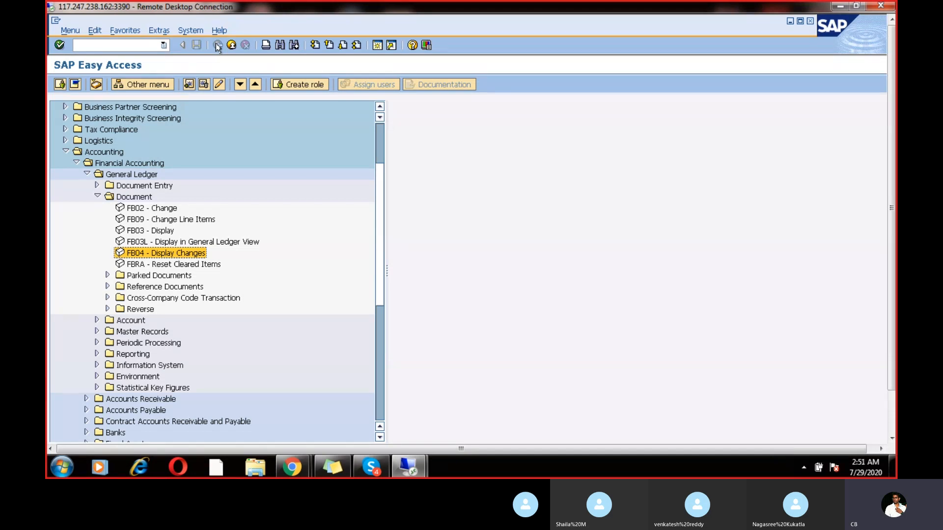
# Collapse the Document, General Ledger, Financial Accounting and Accounting folders in the SAP menu tree
pyautogui.click(96, 197)
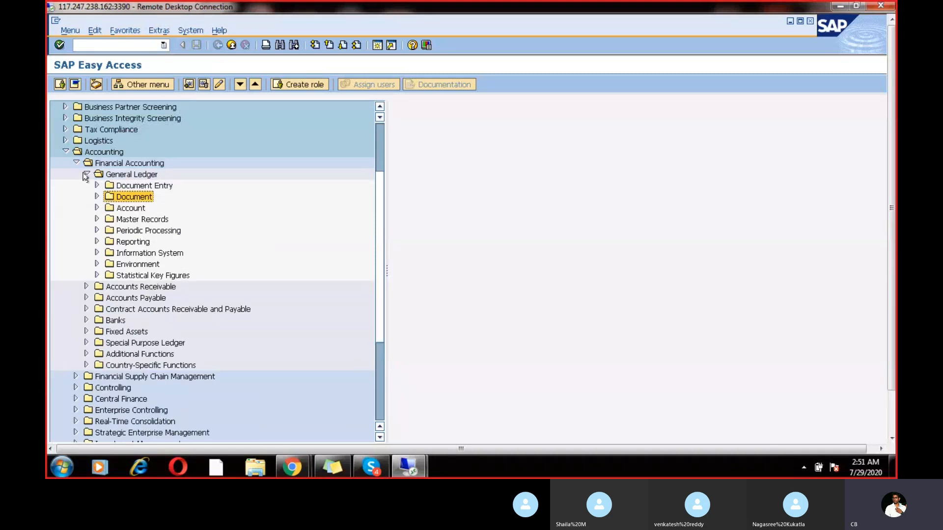
pyautogui.click(87, 174)
pyautogui.click(76, 164)
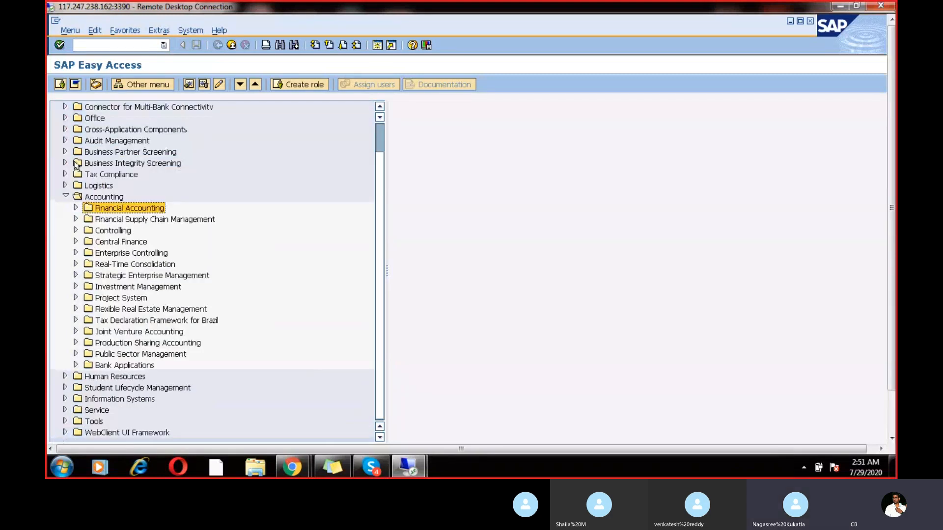
pyautogui.click(66, 196)
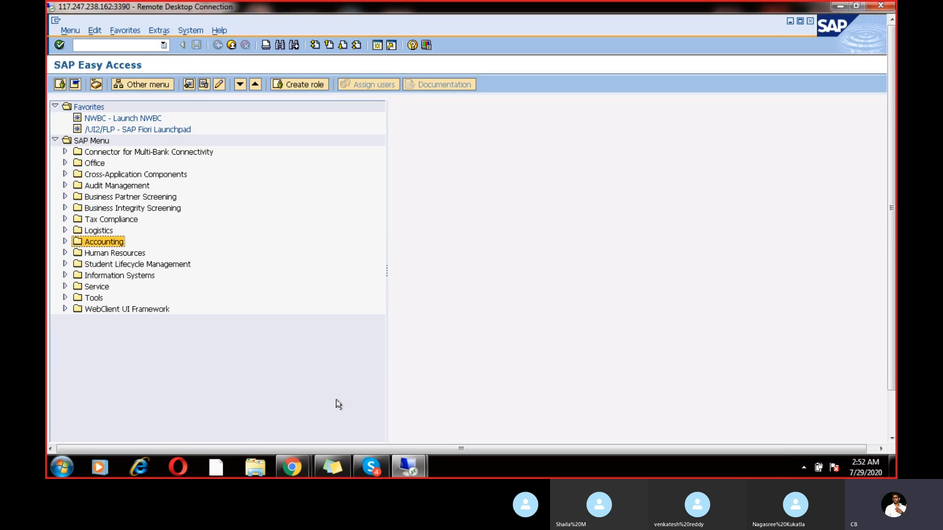
# Switch to Skype and end the group call
pyautogui.click(365, 470)
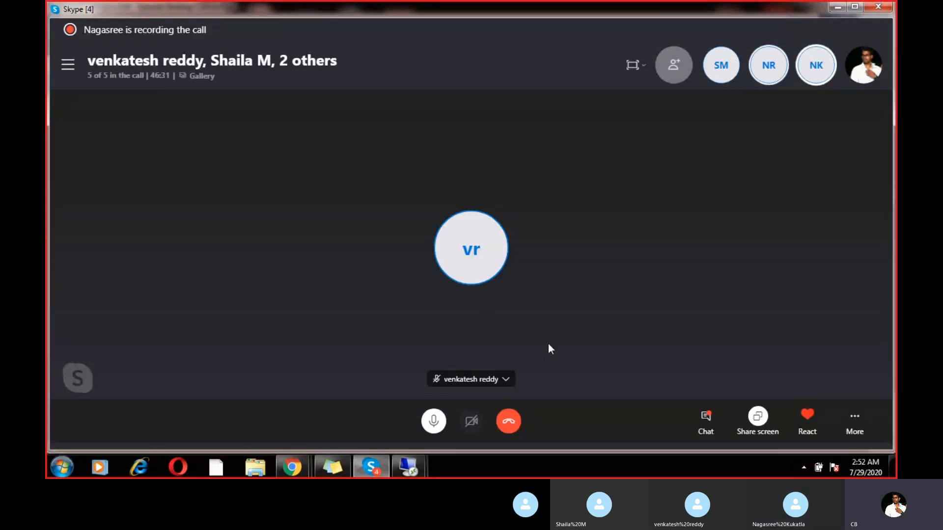
pyautogui.click(513, 420)
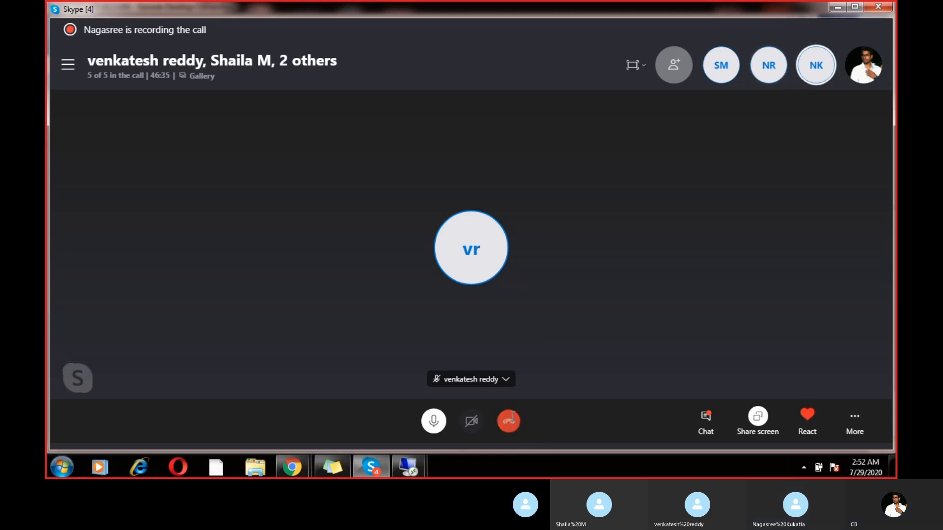